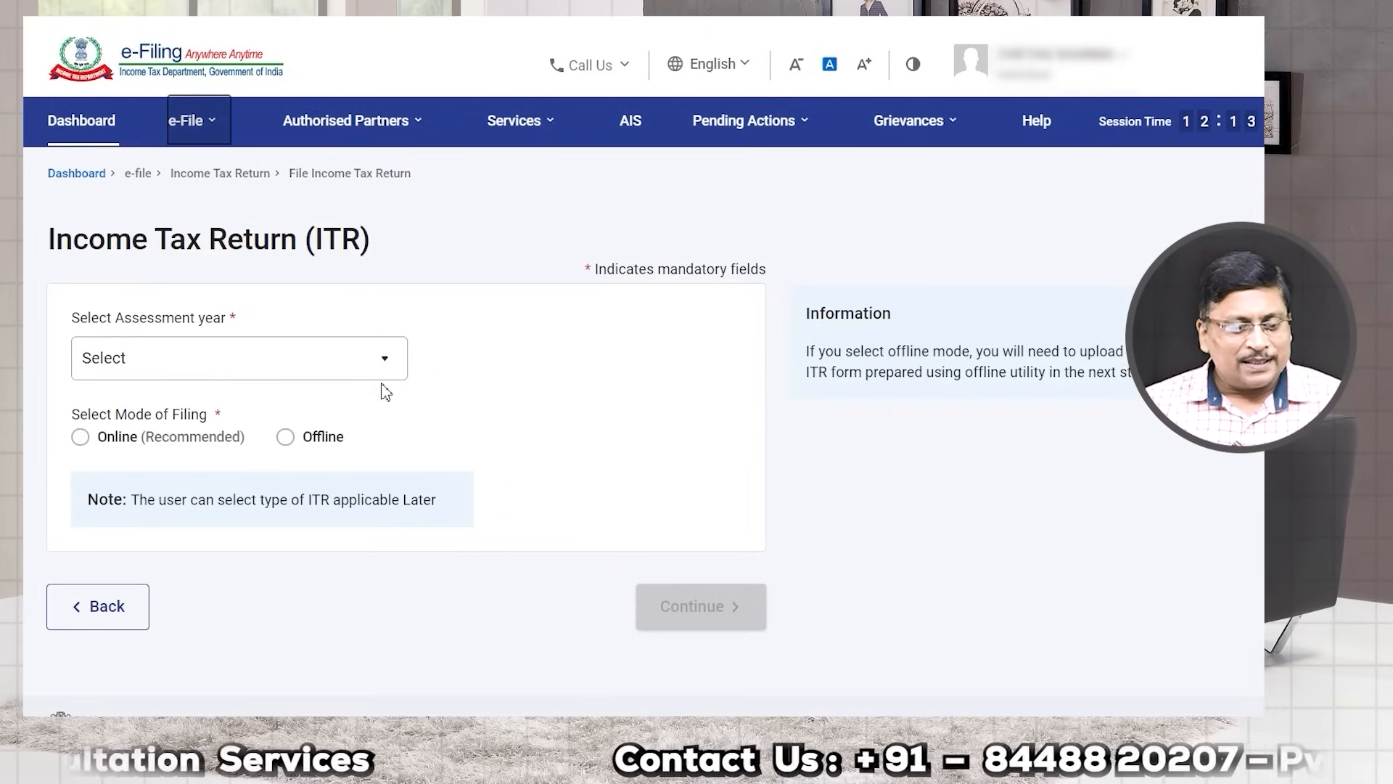
# Step: Choose assessment year 2024-25 with the Online filing mode
pyautogui.click(388, 356)
pyautogui.click(119, 450)
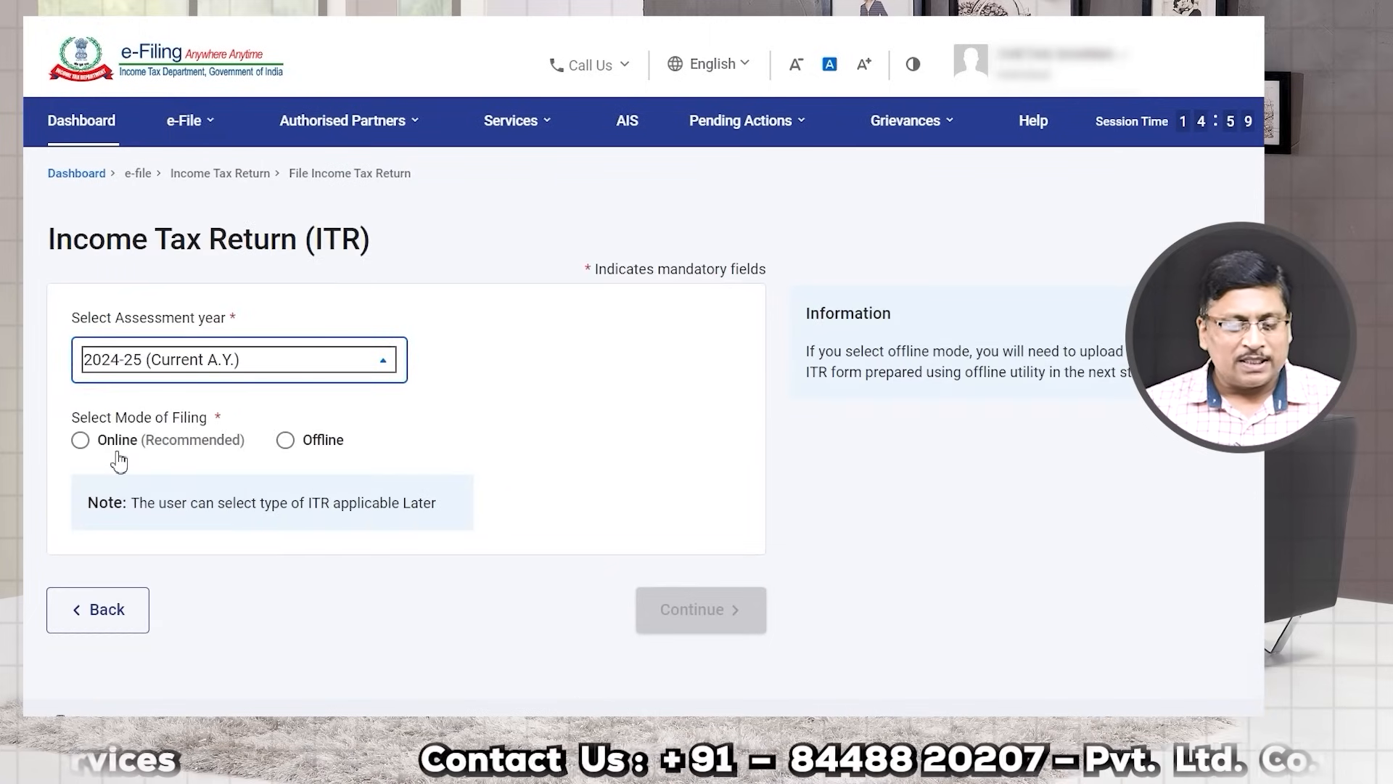
pyautogui.click(82, 440)
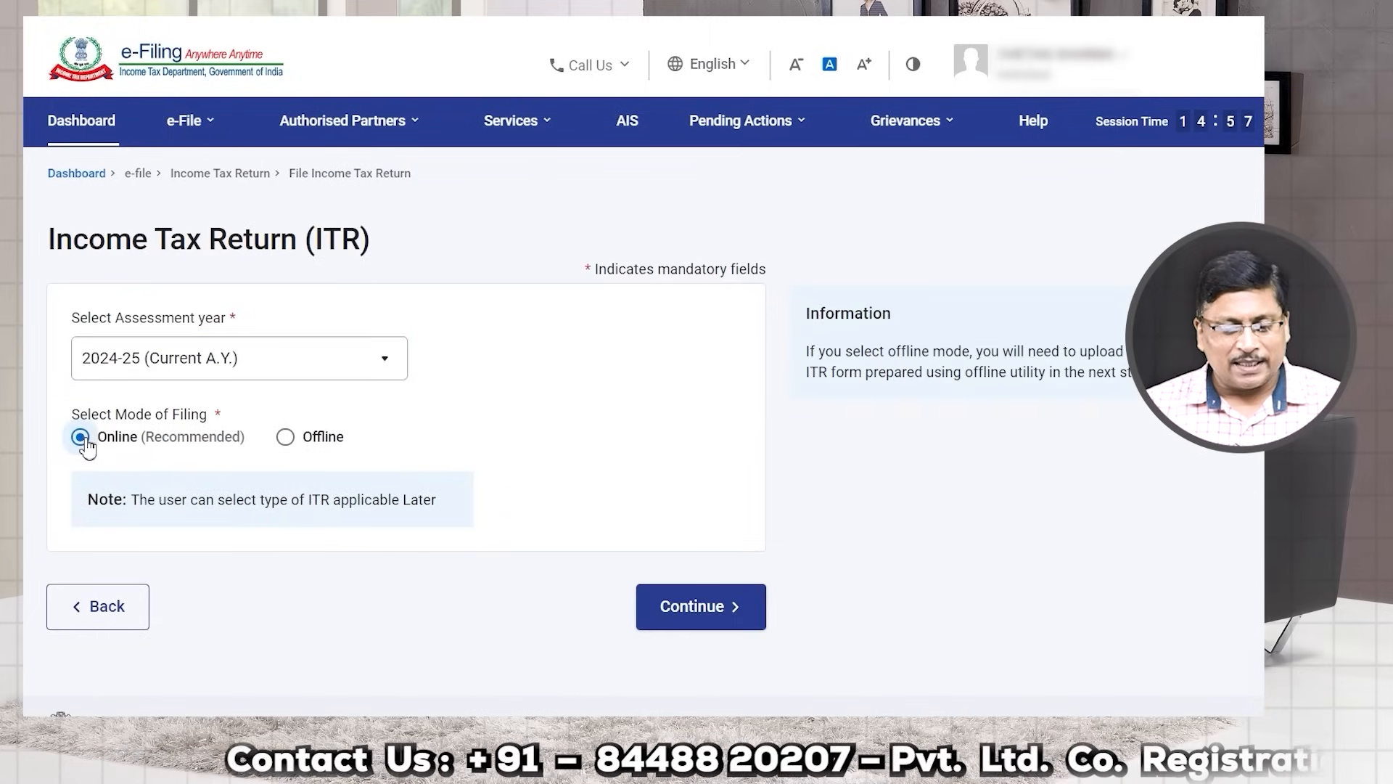
pyautogui.click(717, 609)
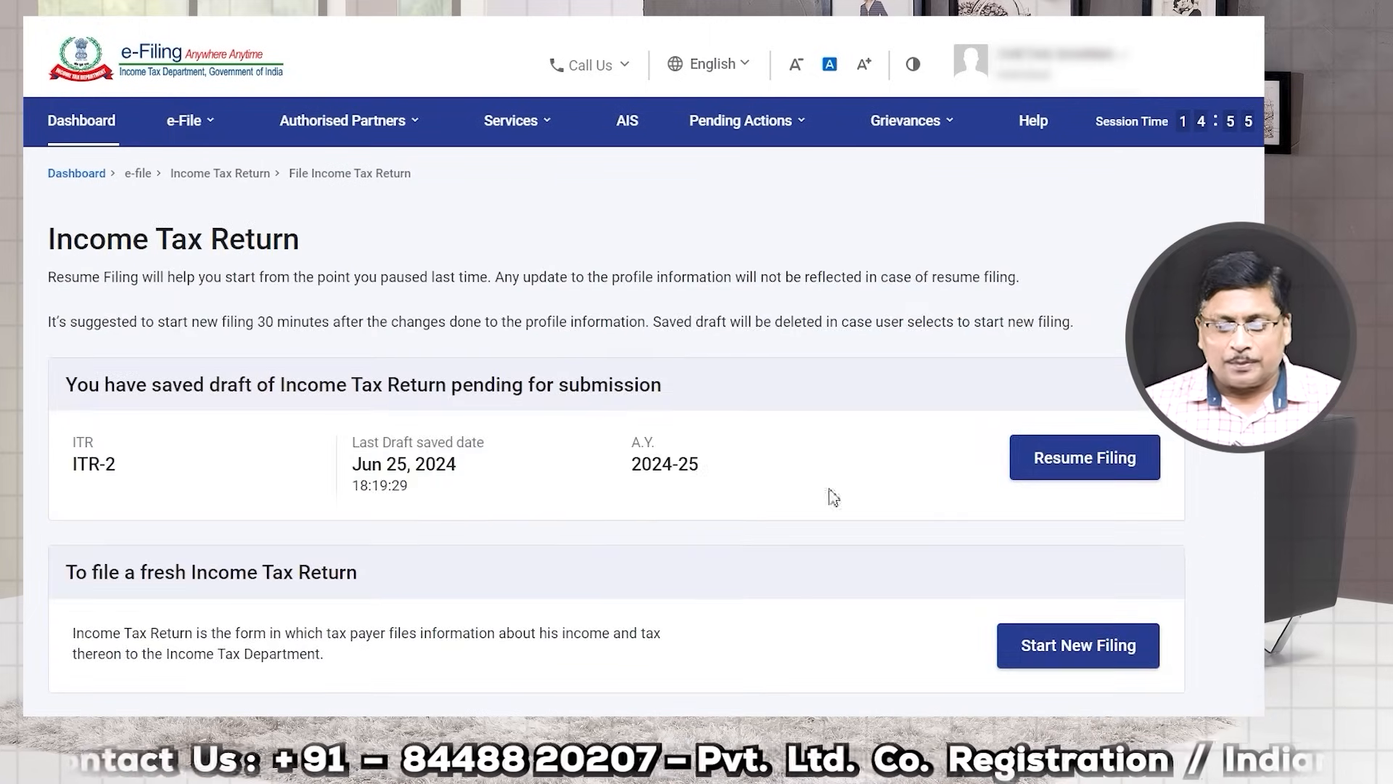
# Step: Start a new filing with Individual as the status
pyautogui.scroll(-3, 933, 488)
pyautogui.click(1074, 434)
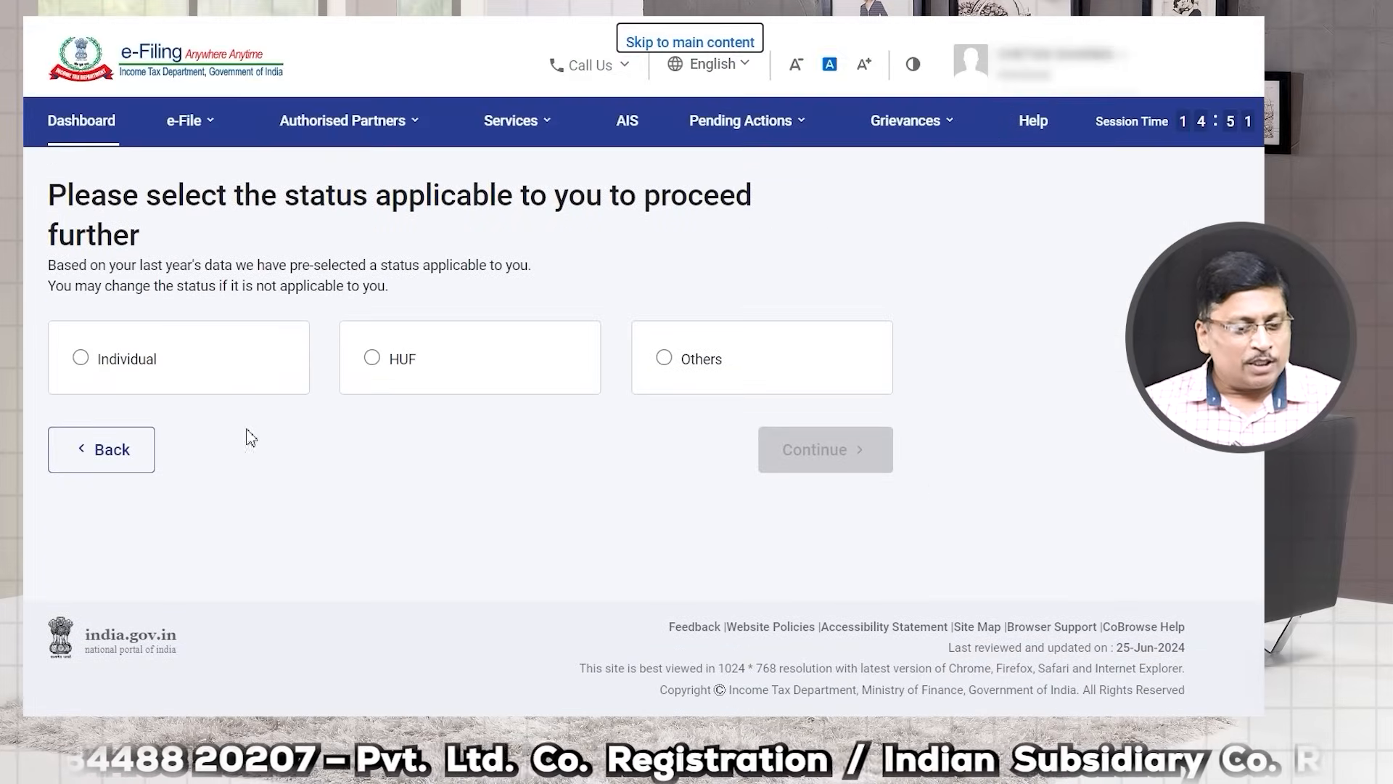
pyautogui.click(80, 357)
pyautogui.click(861, 461)
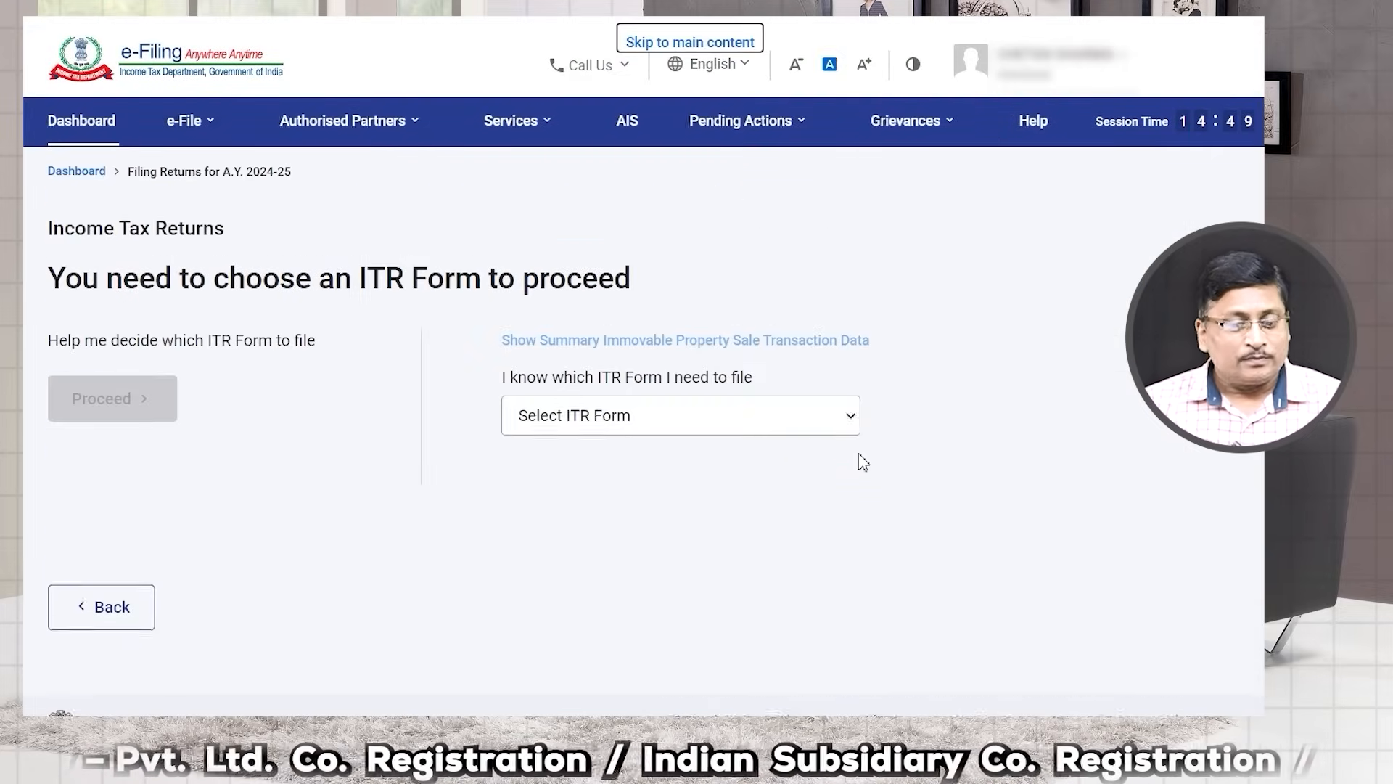
# Step: Select the ITR - 2 form and proceed with it
pyautogui.click(579, 428)
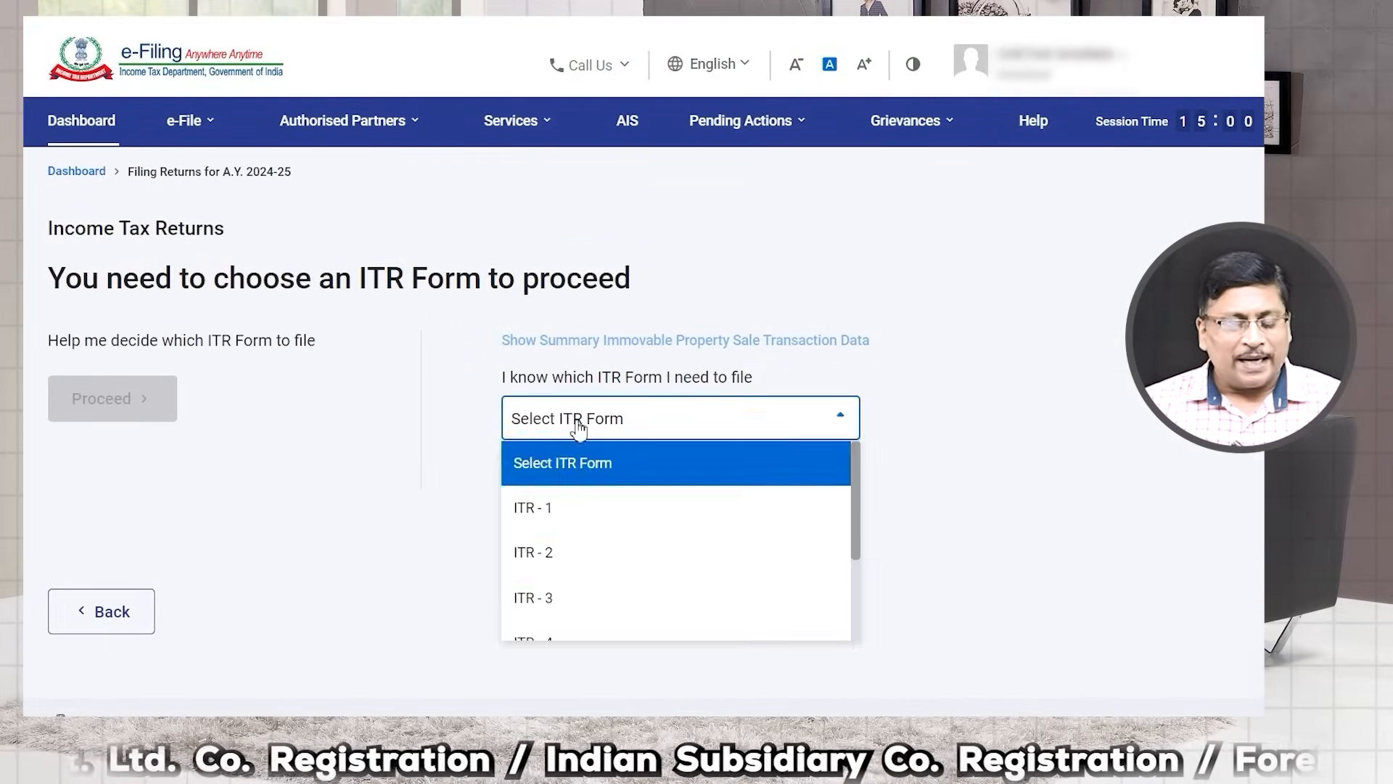
pyautogui.click(550, 561)
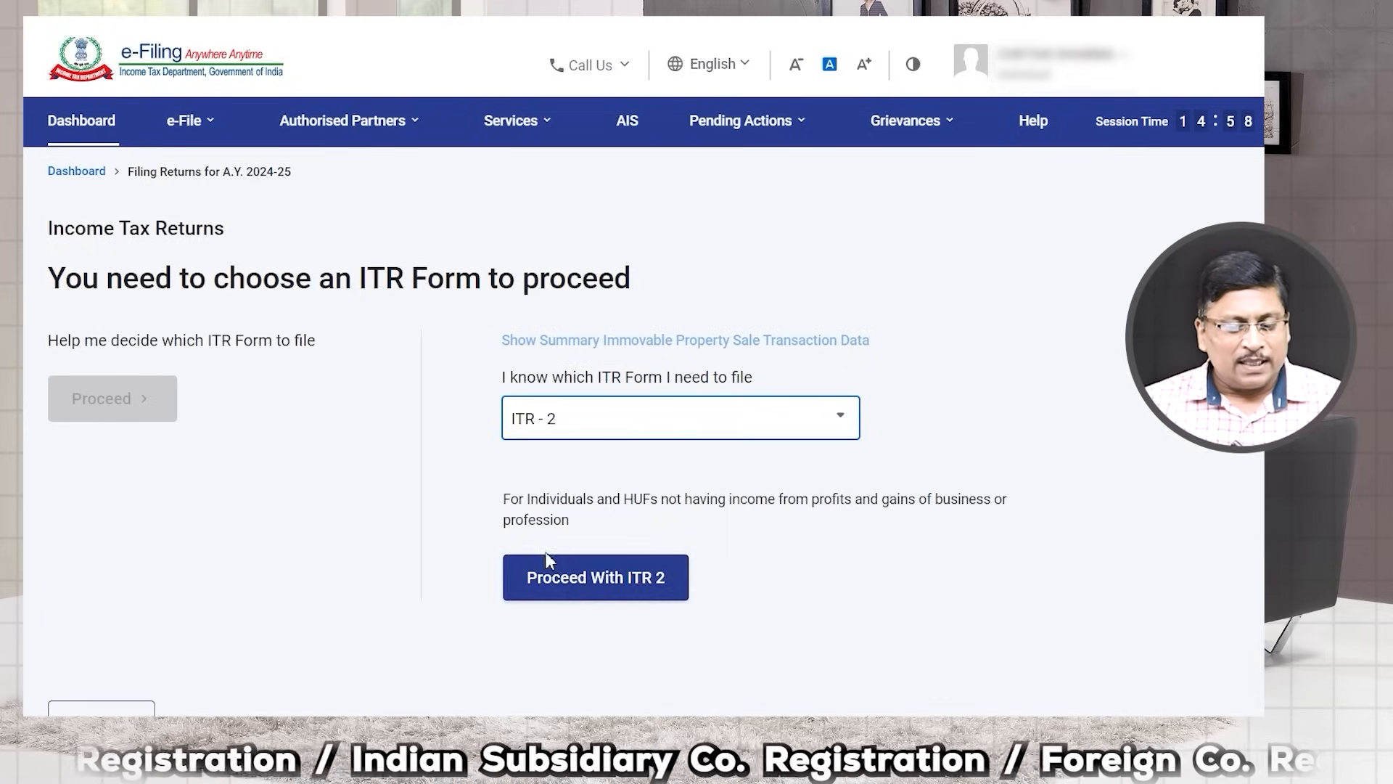
pyautogui.click(568, 589)
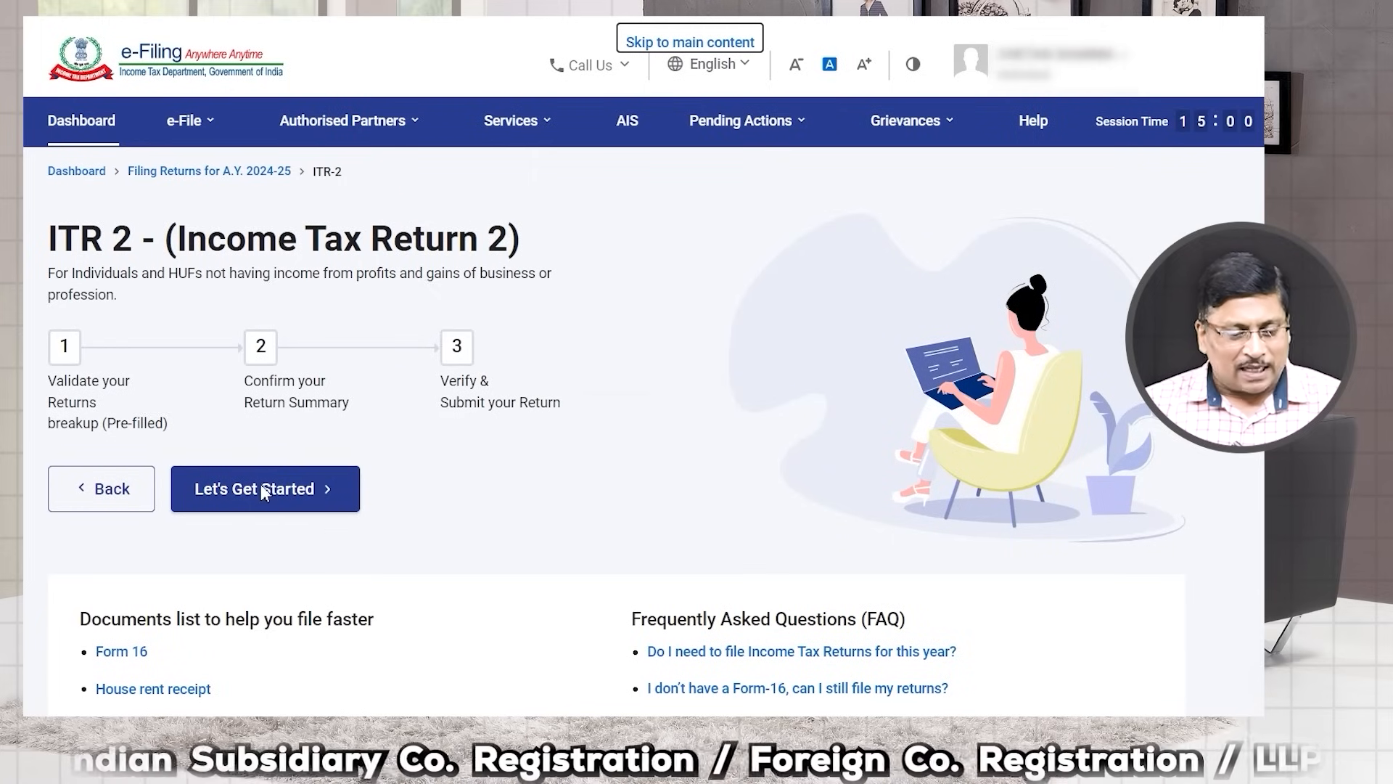
# Step: Begin ITR-2 and declare that taxable income exceeds the basic exemption limit
pyautogui.click(262, 488)
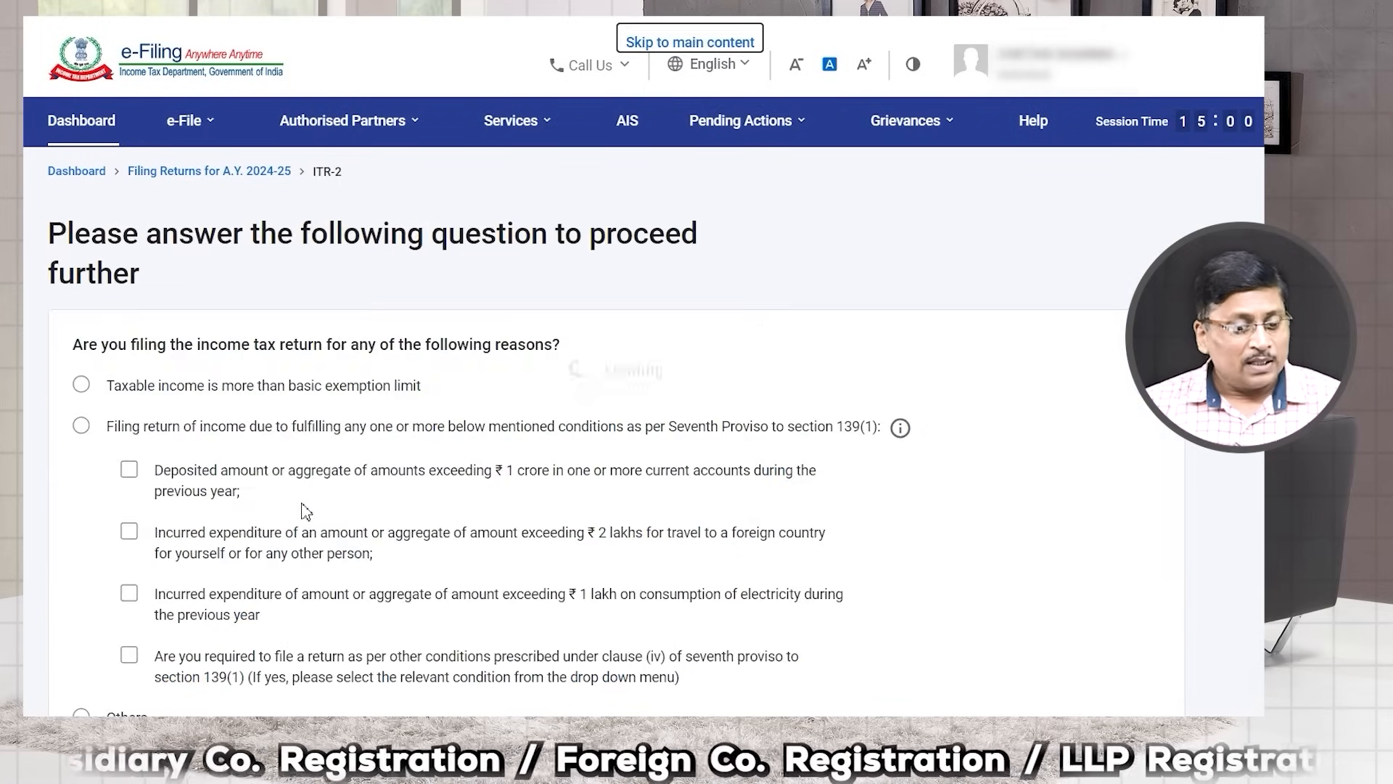
pyautogui.click(82, 385)
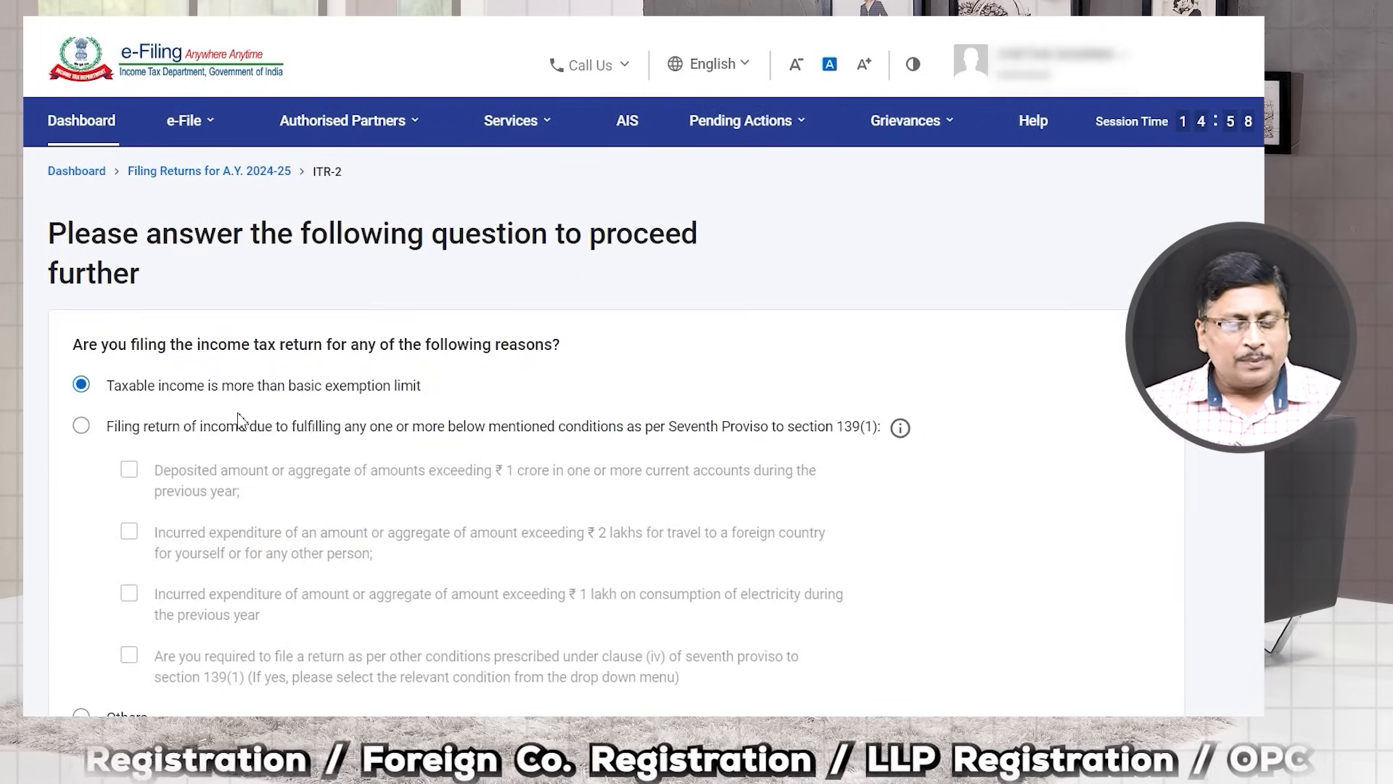
pyautogui.scroll(-2, 301, 403)
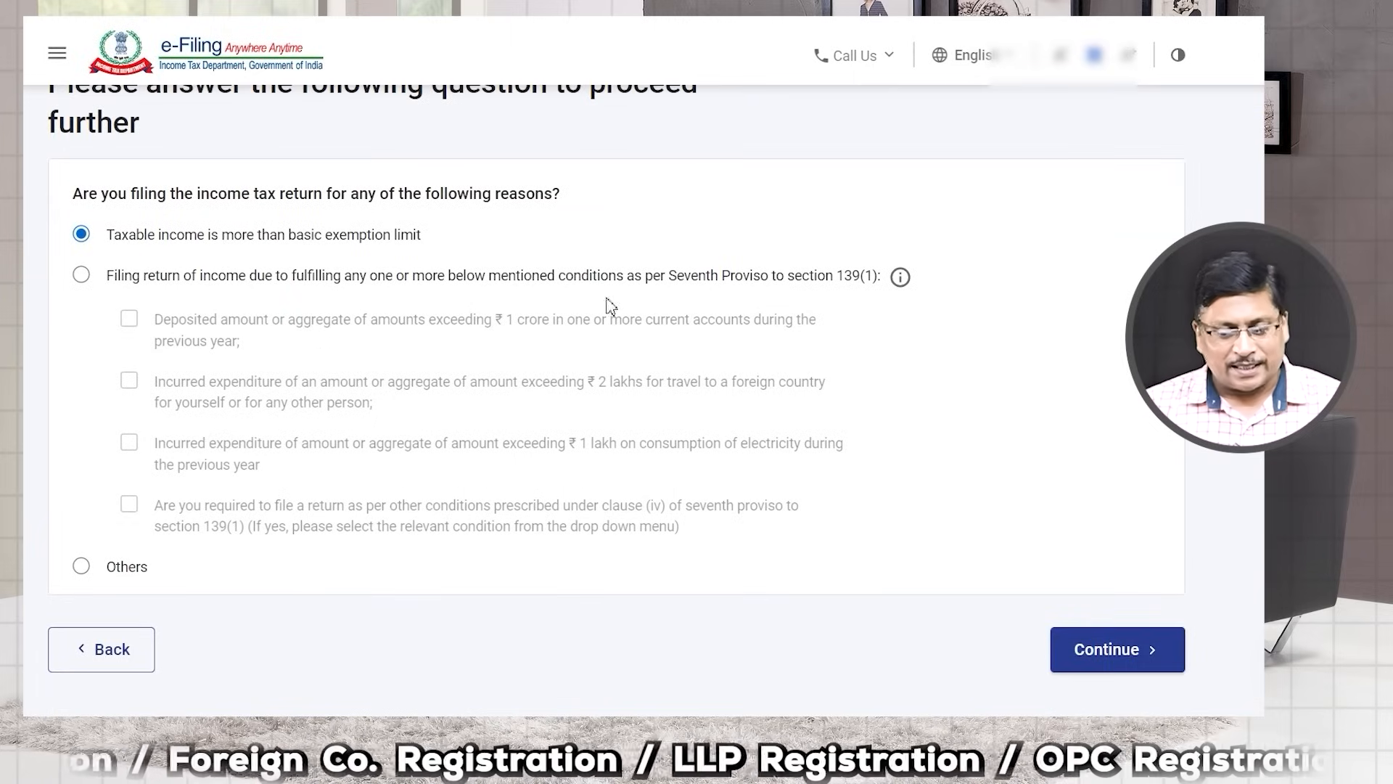
pyautogui.click(1134, 667)
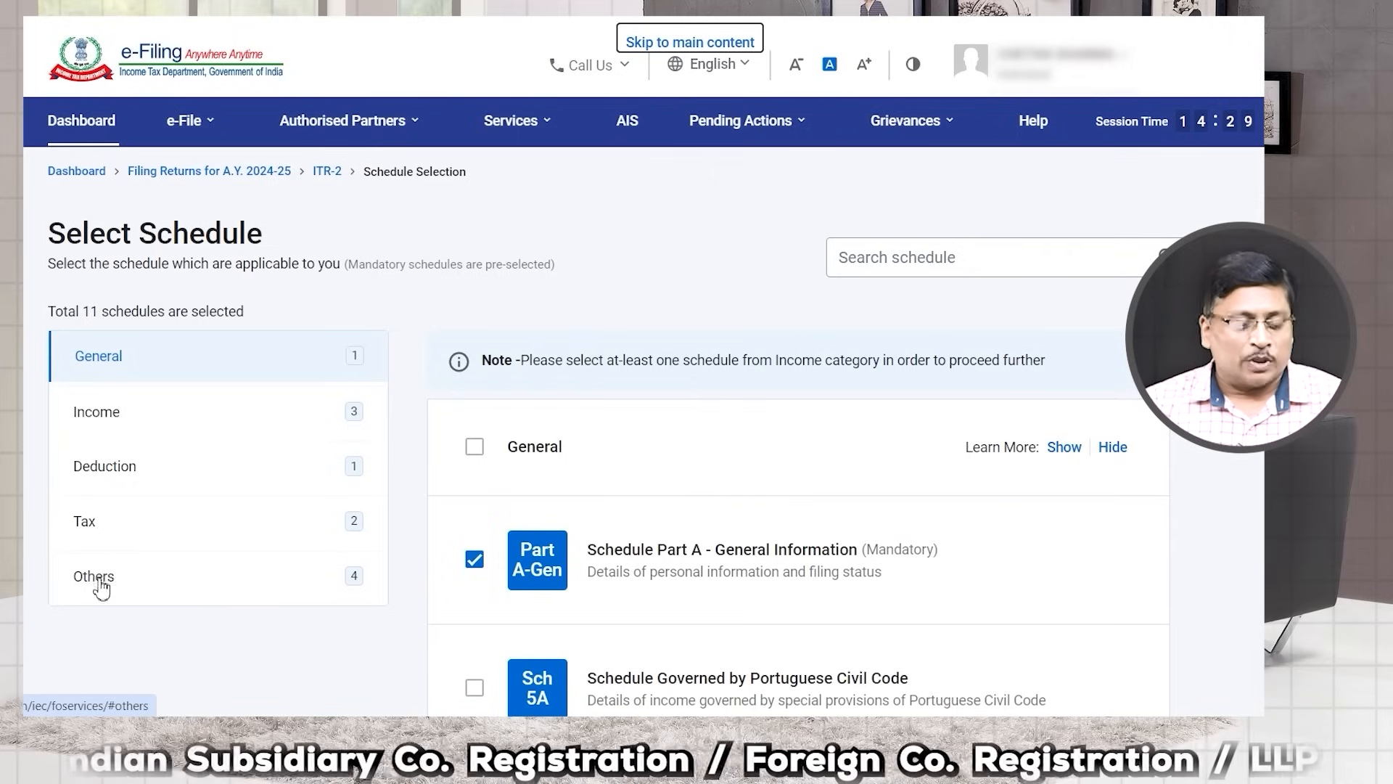
# Step: Review the schedules listed in the General category
pyautogui.click(127, 363)
pyautogui.scroll(-3, 653, 471)
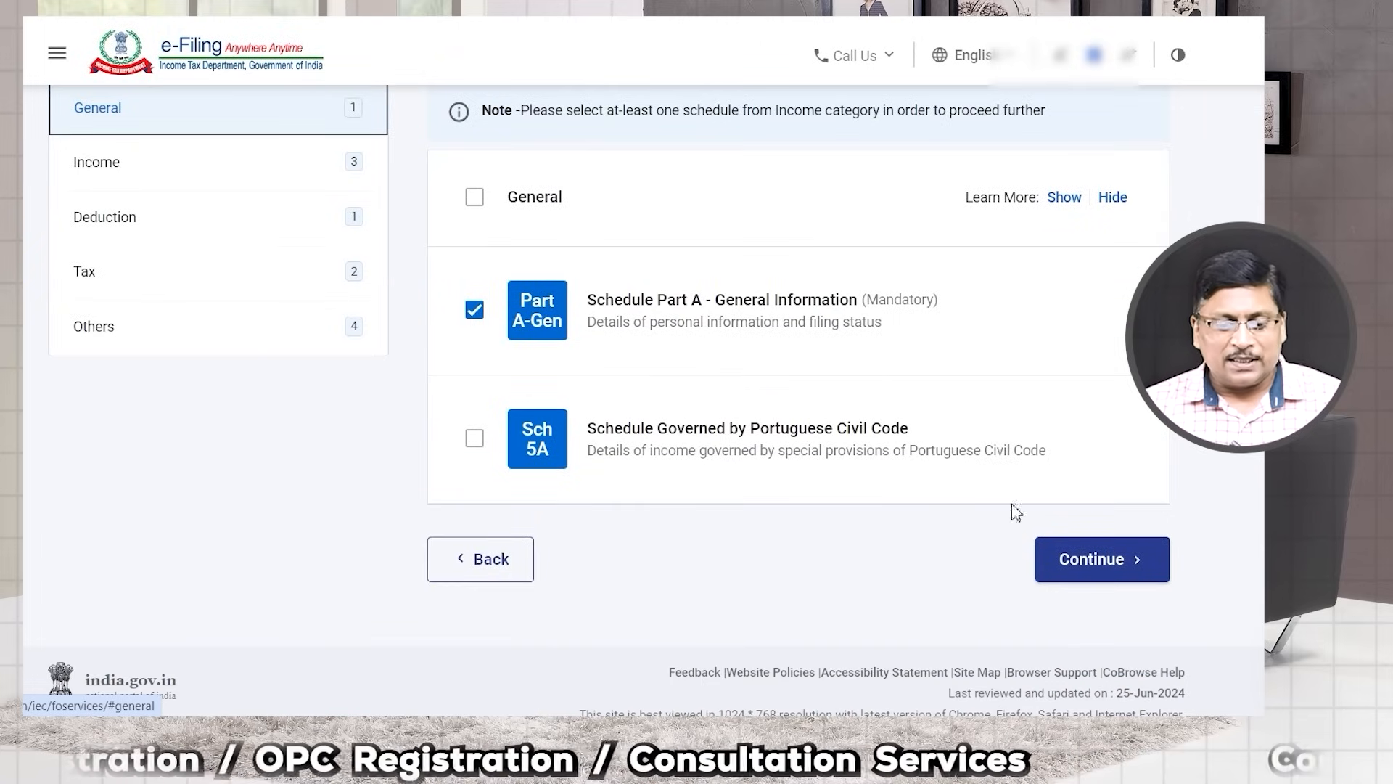
pyautogui.scroll(2, 514, 377)
pyautogui.scroll(3, 511, 378)
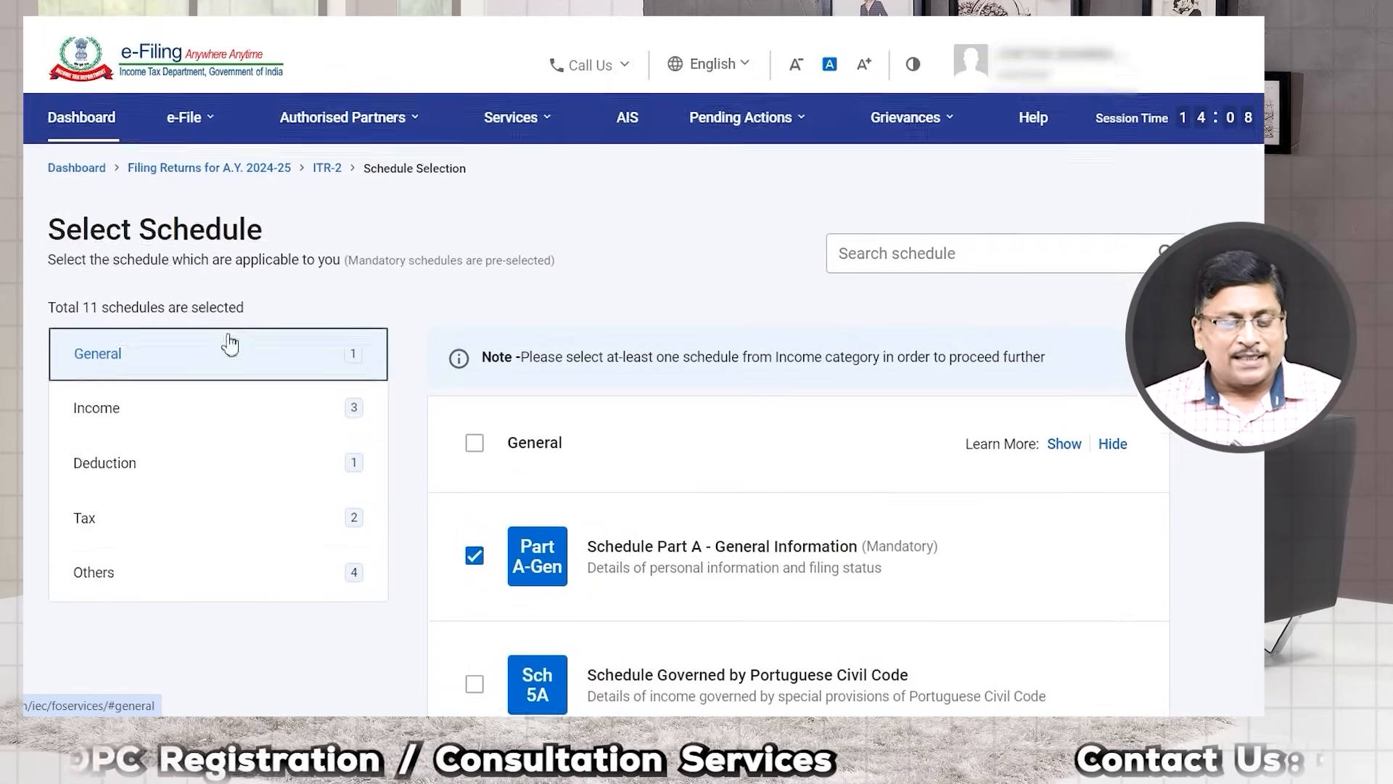
pyautogui.scroll(-5, 508, 407)
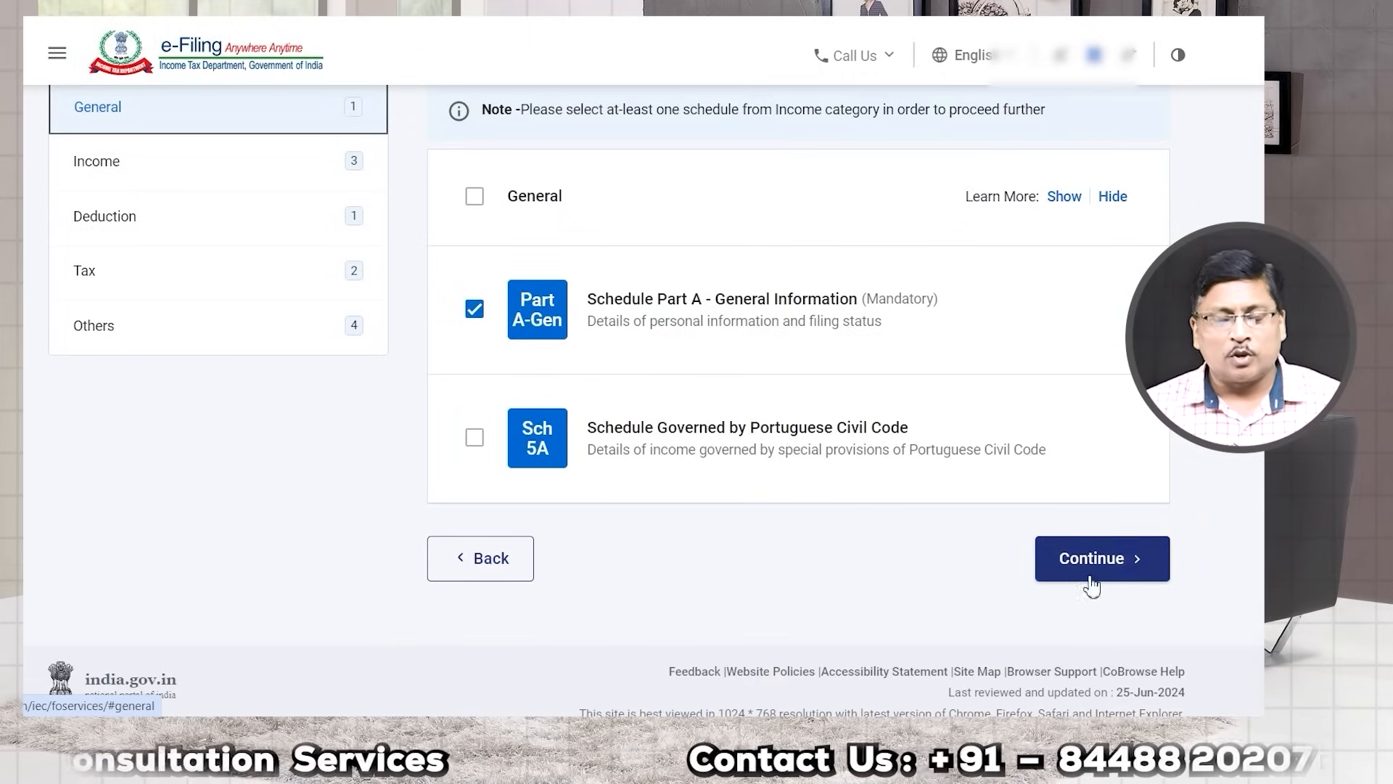
pyautogui.scroll(5, 767, 559)
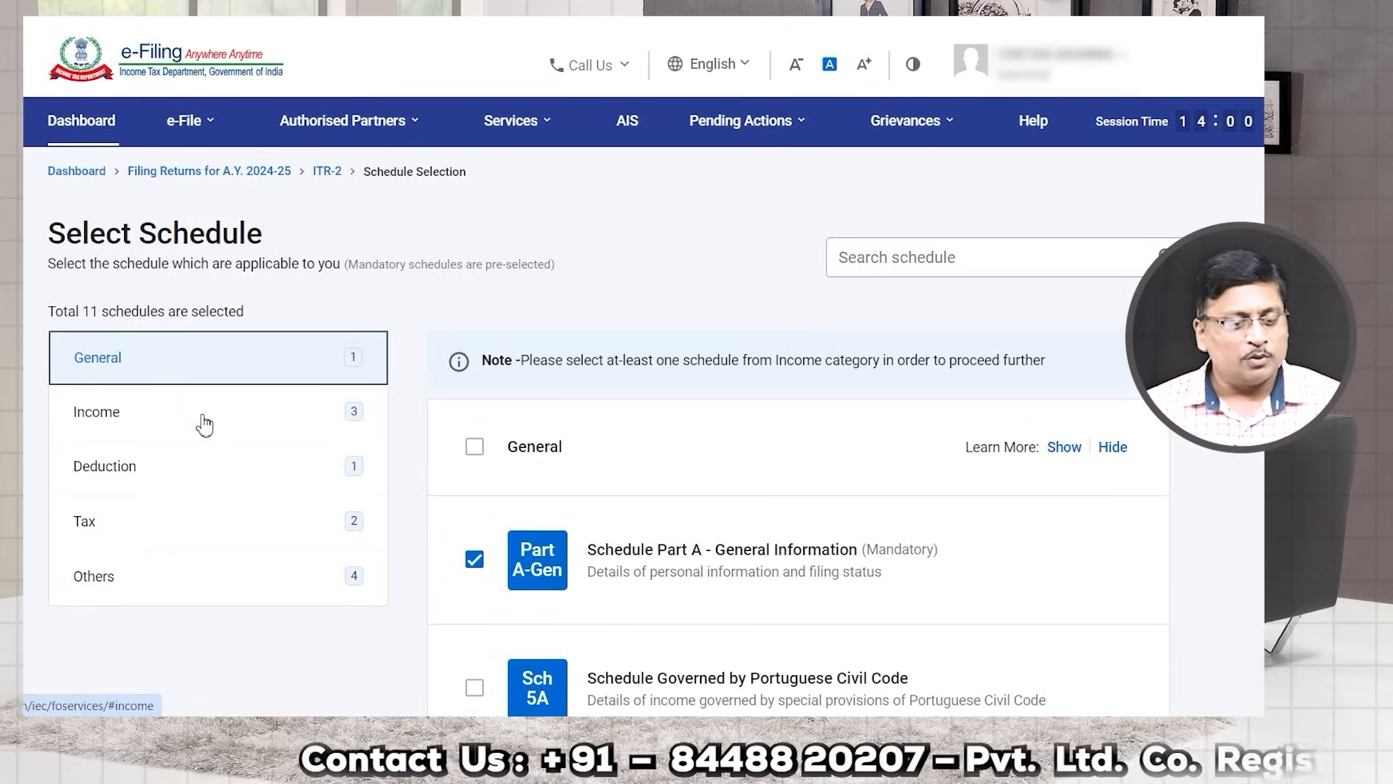
# Step: Under Income, tick Schedule Capital Gains and Schedule 112A, making 13 selected
pyautogui.click(108, 426)
pyautogui.scroll(-5, 591, 476)
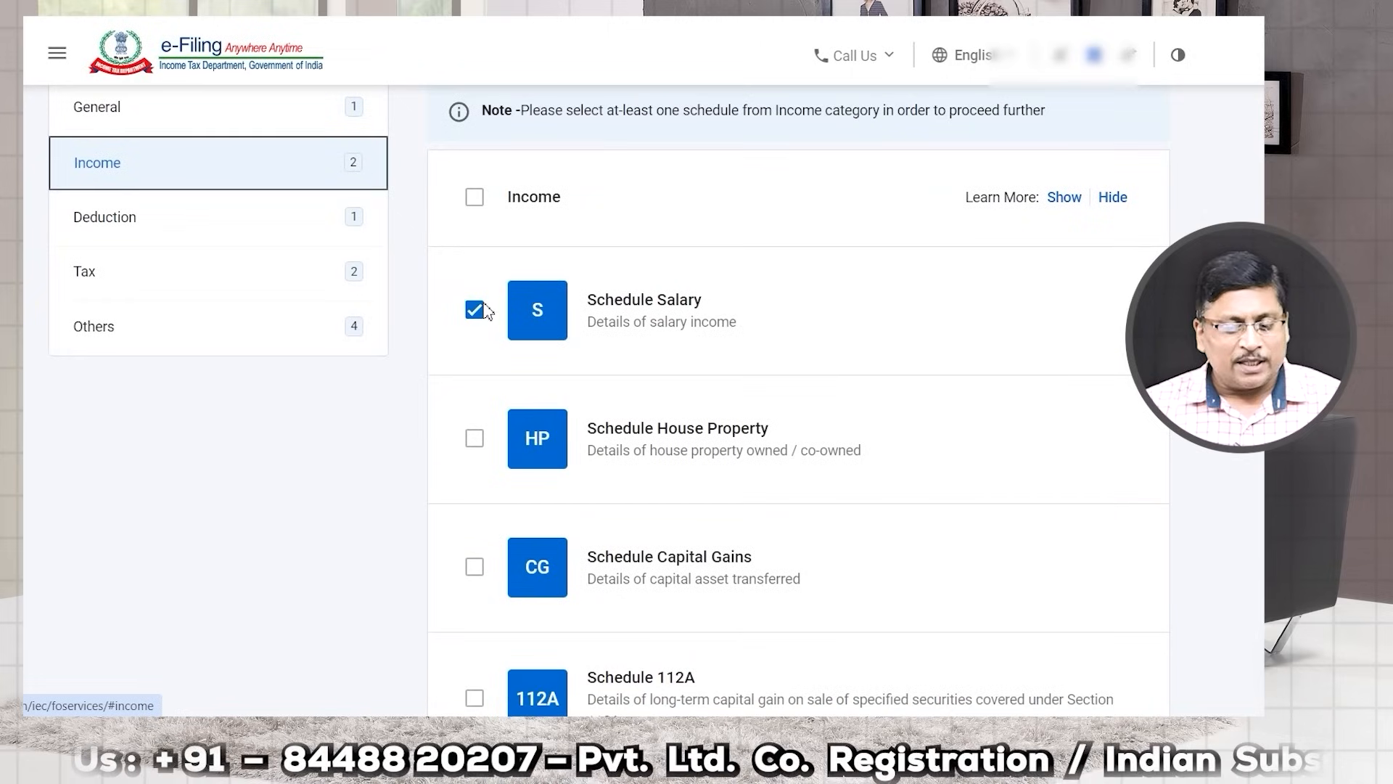
pyautogui.scroll(-4, 576, 373)
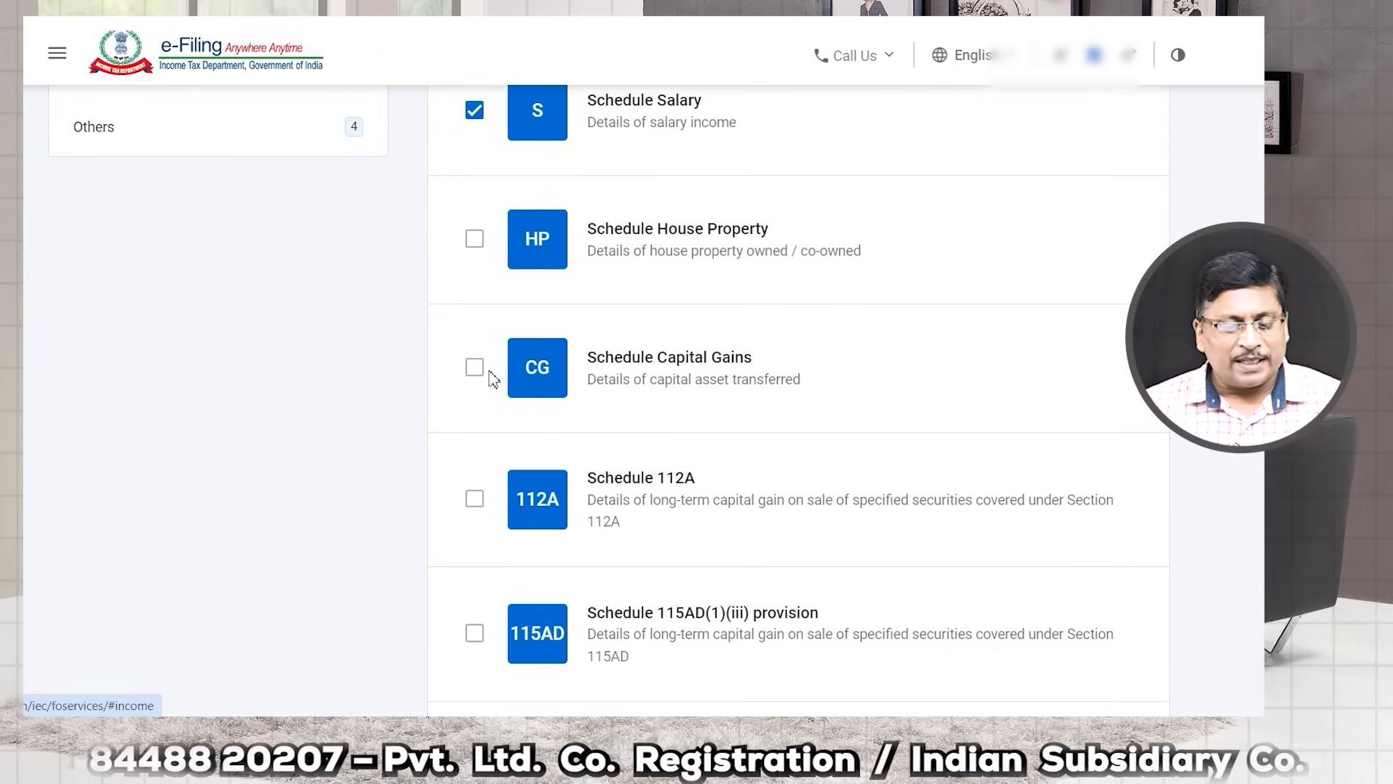
pyautogui.click(474, 367)
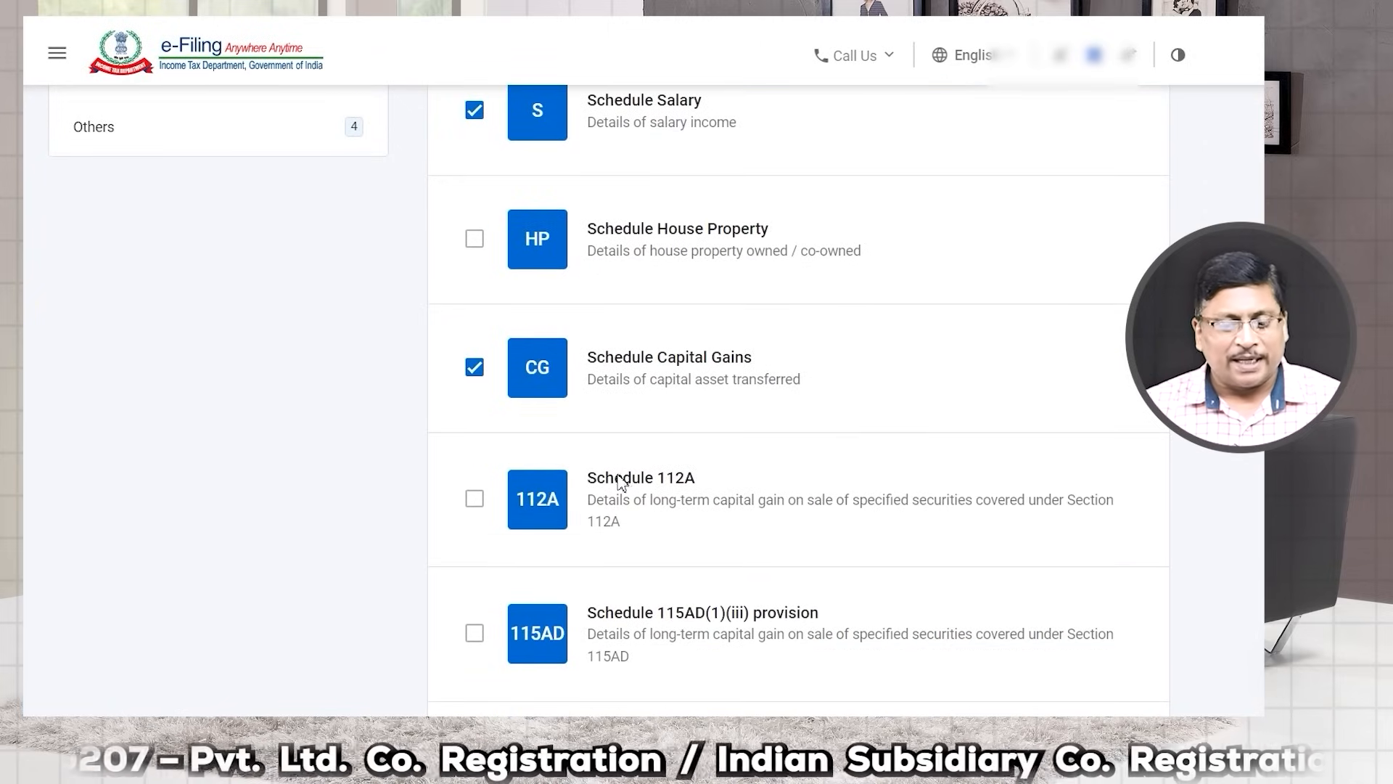
pyautogui.click(474, 500)
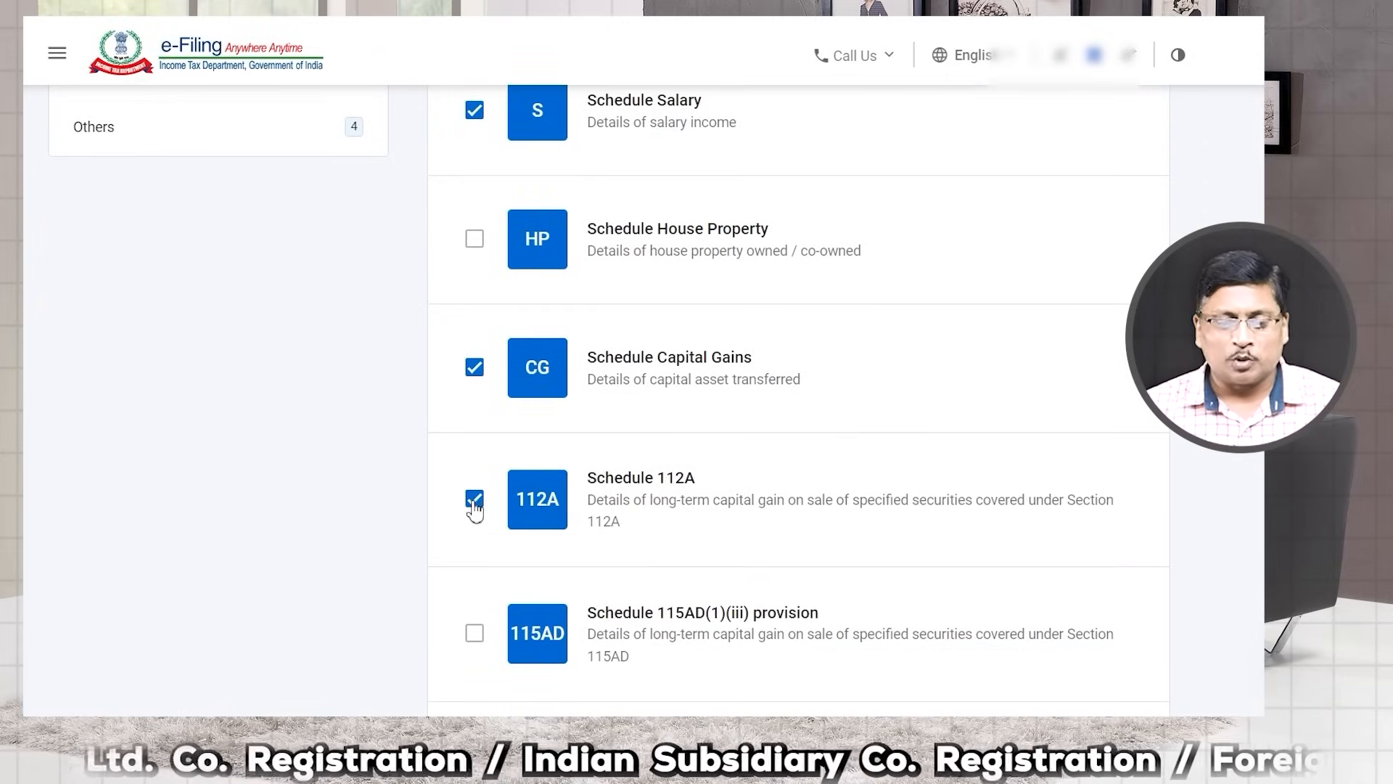
pyautogui.scroll(-2, 497, 519)
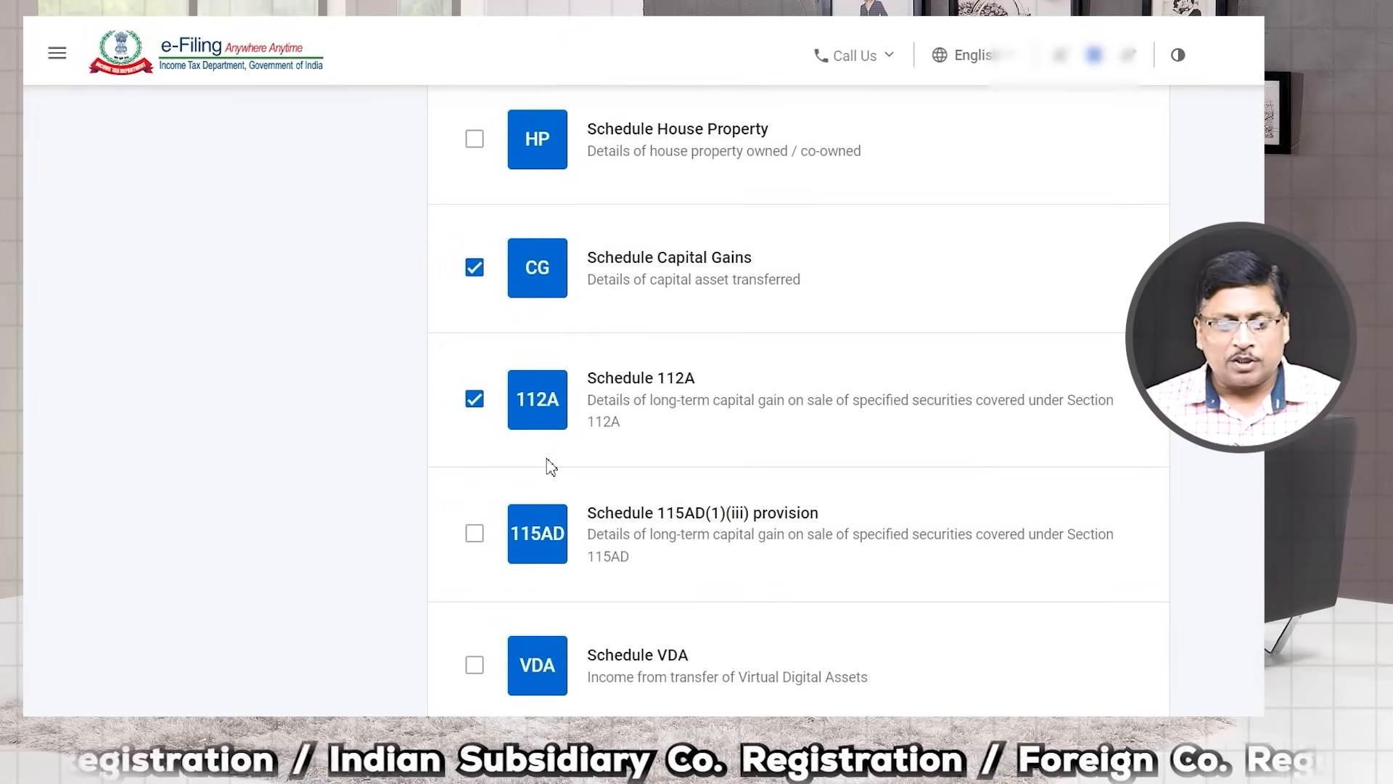
pyautogui.scroll(-2, 548, 466)
pyautogui.scroll(-4, 648, 297)
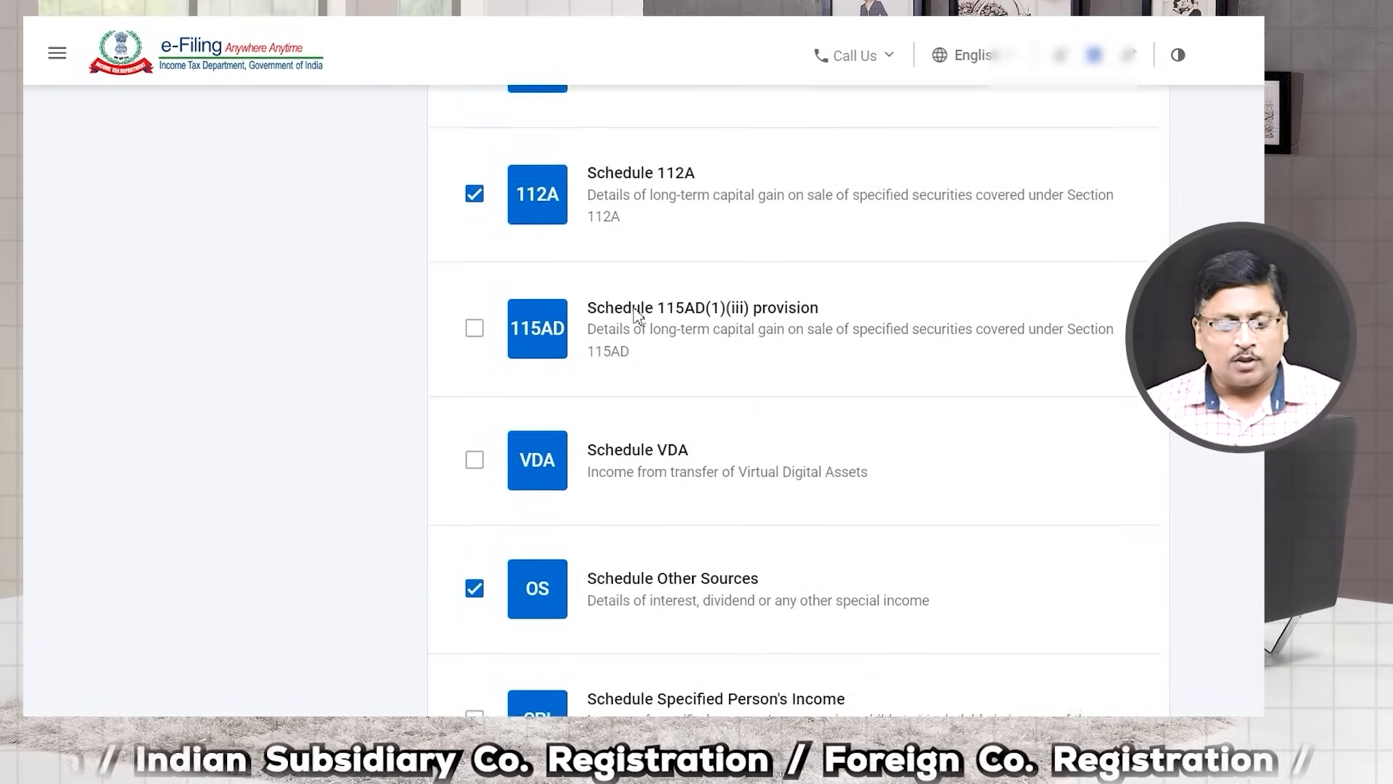
pyautogui.moveTo(607, 484); pyautogui.dragTo(724, 486)
pyautogui.scroll(2, 648, 483)
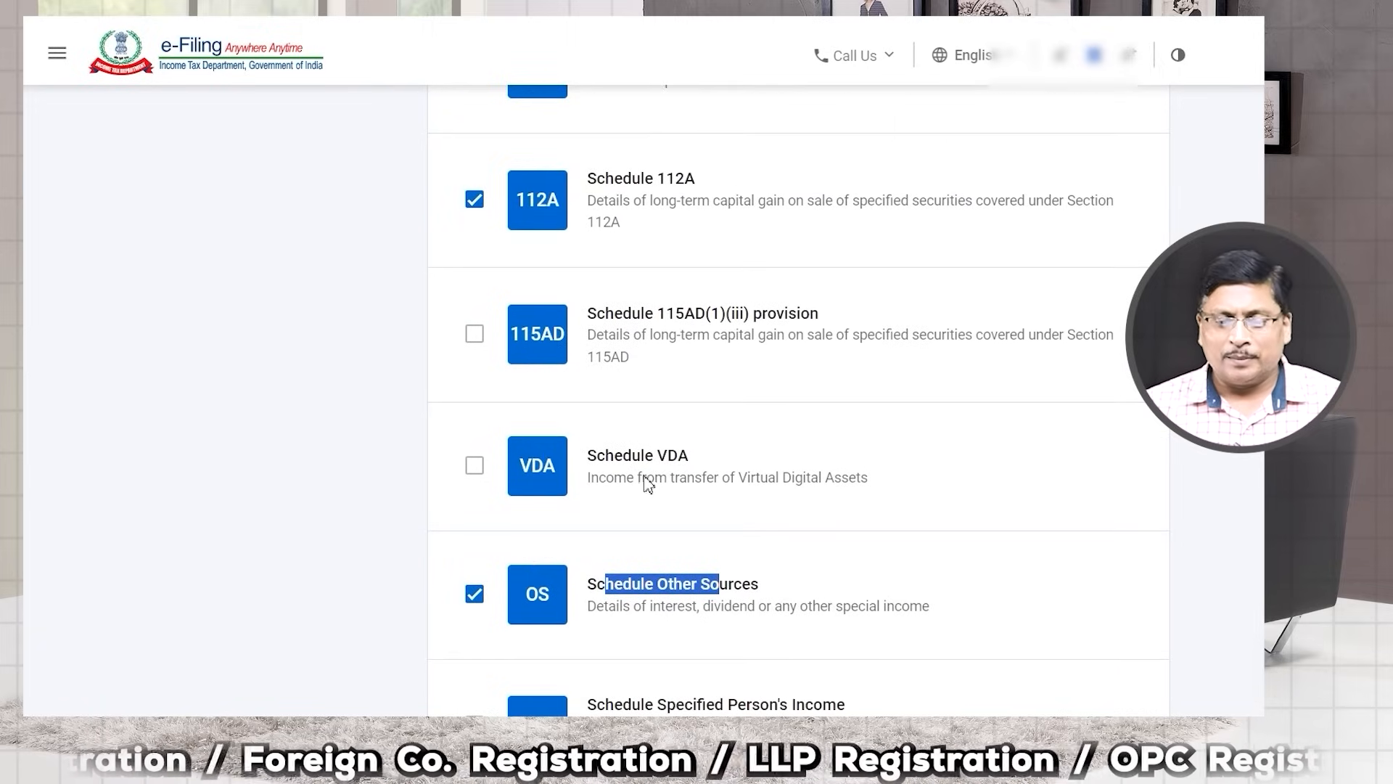
pyautogui.scroll(10, 647, 482)
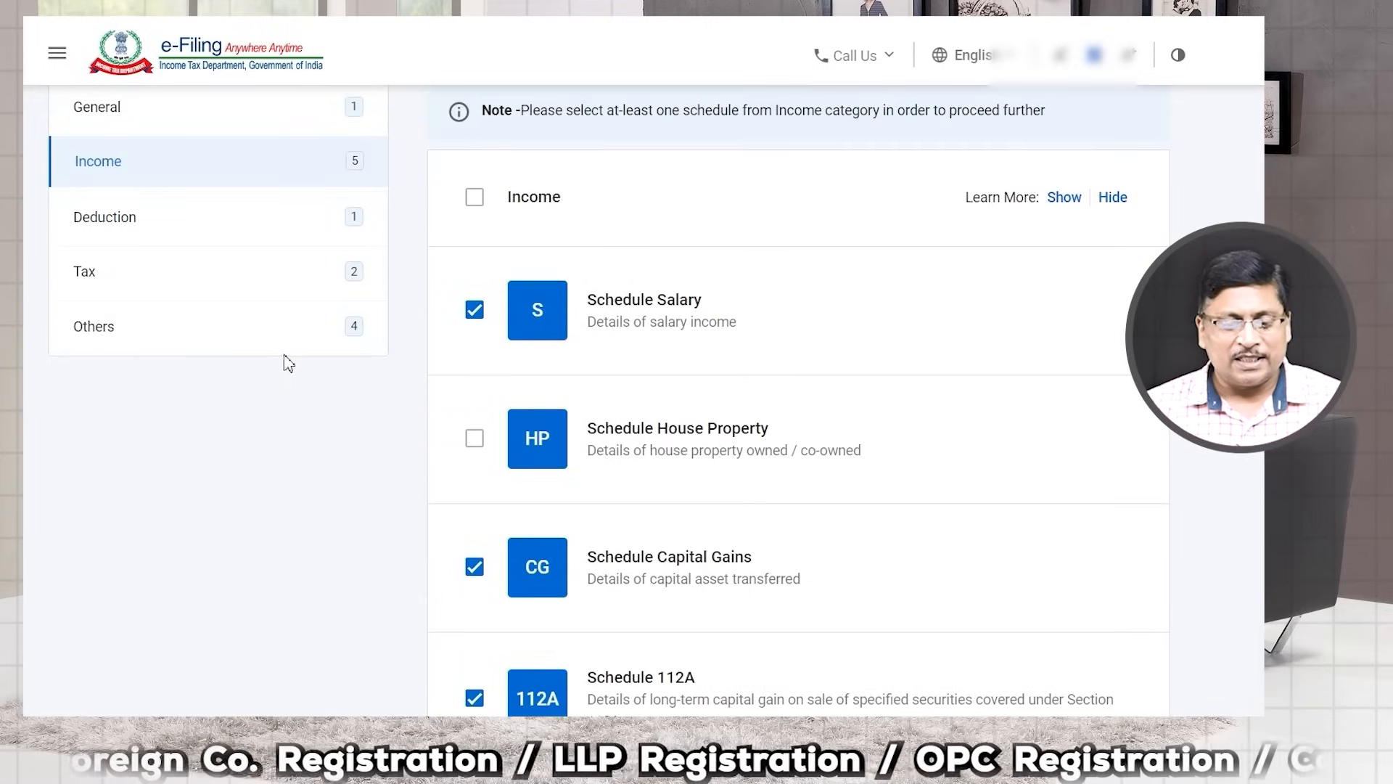
pyautogui.scroll(2, 411, 333)
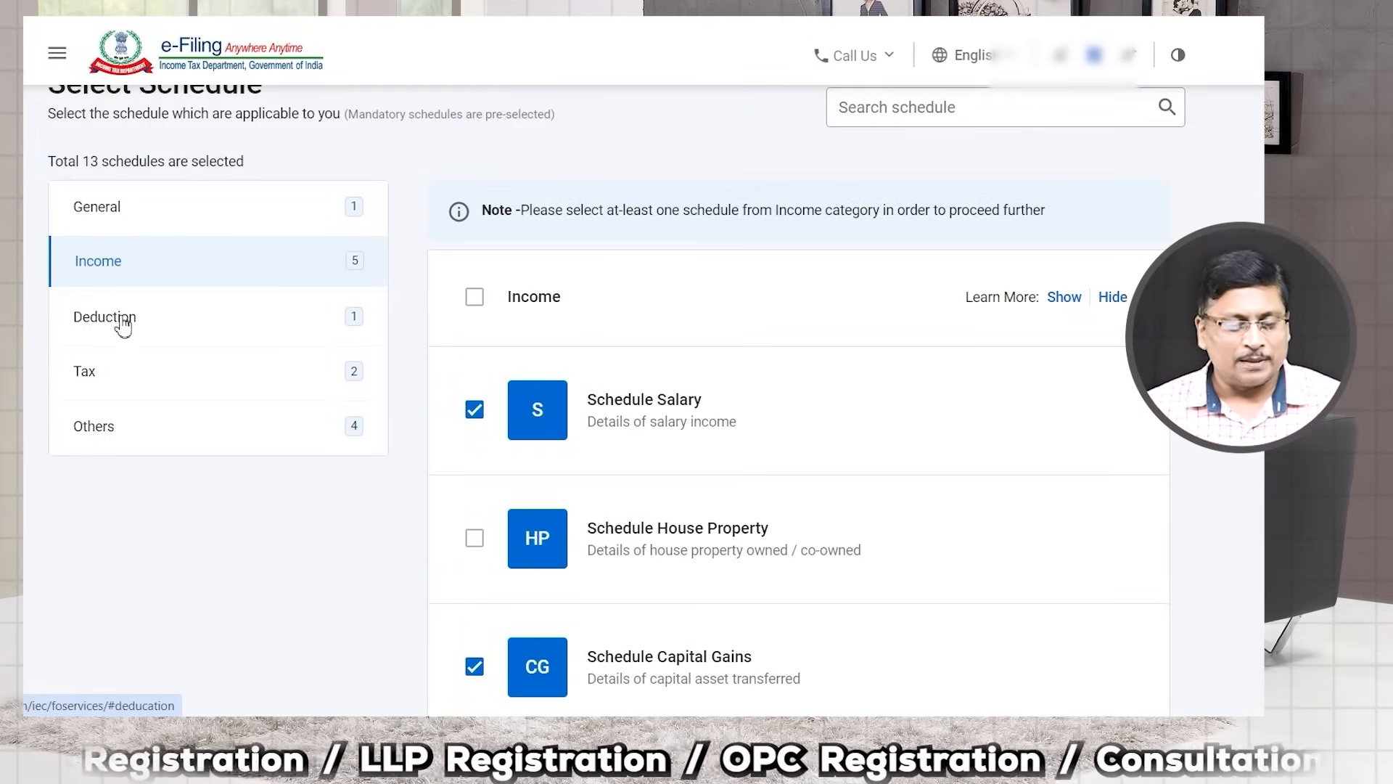
# Step: Review the schedules in the Deduction category
pyautogui.click(121, 327)
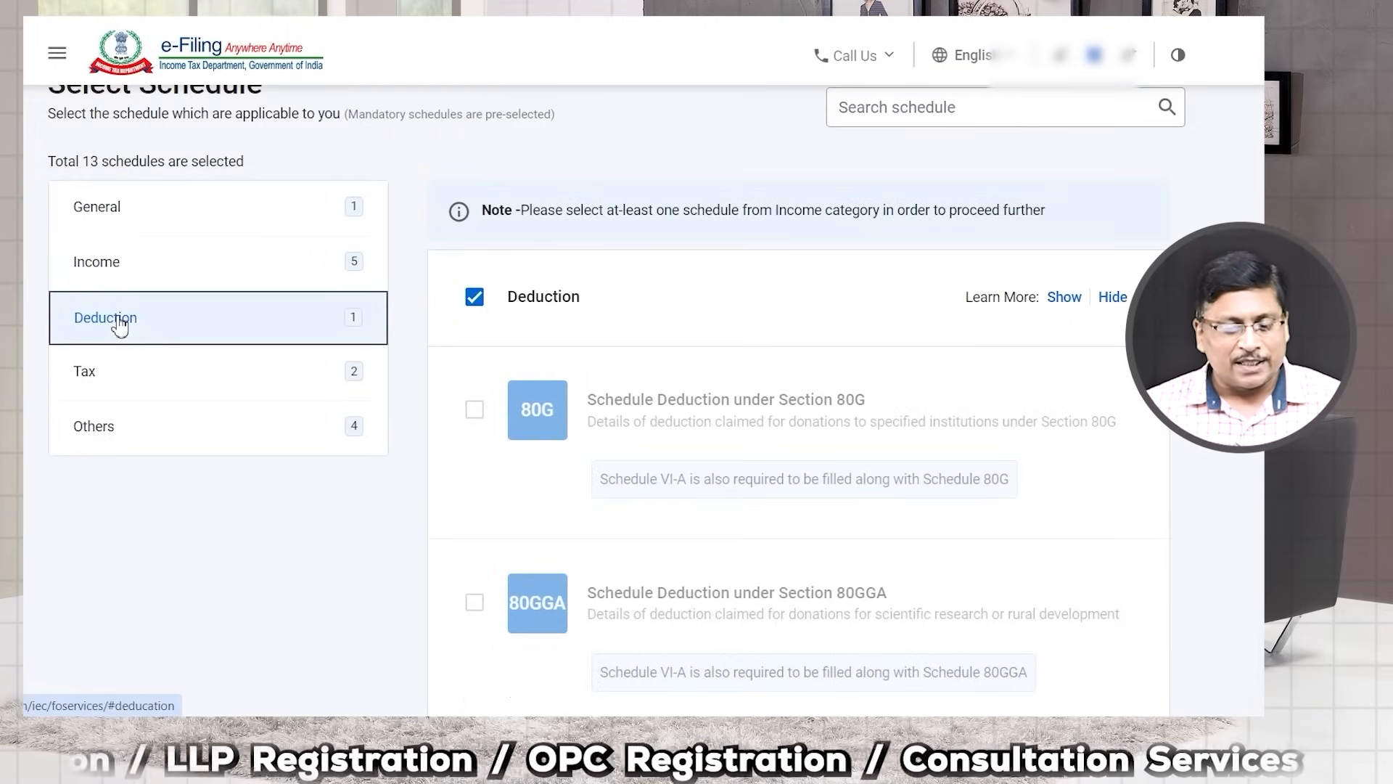
pyautogui.scroll(-6, 475, 358)
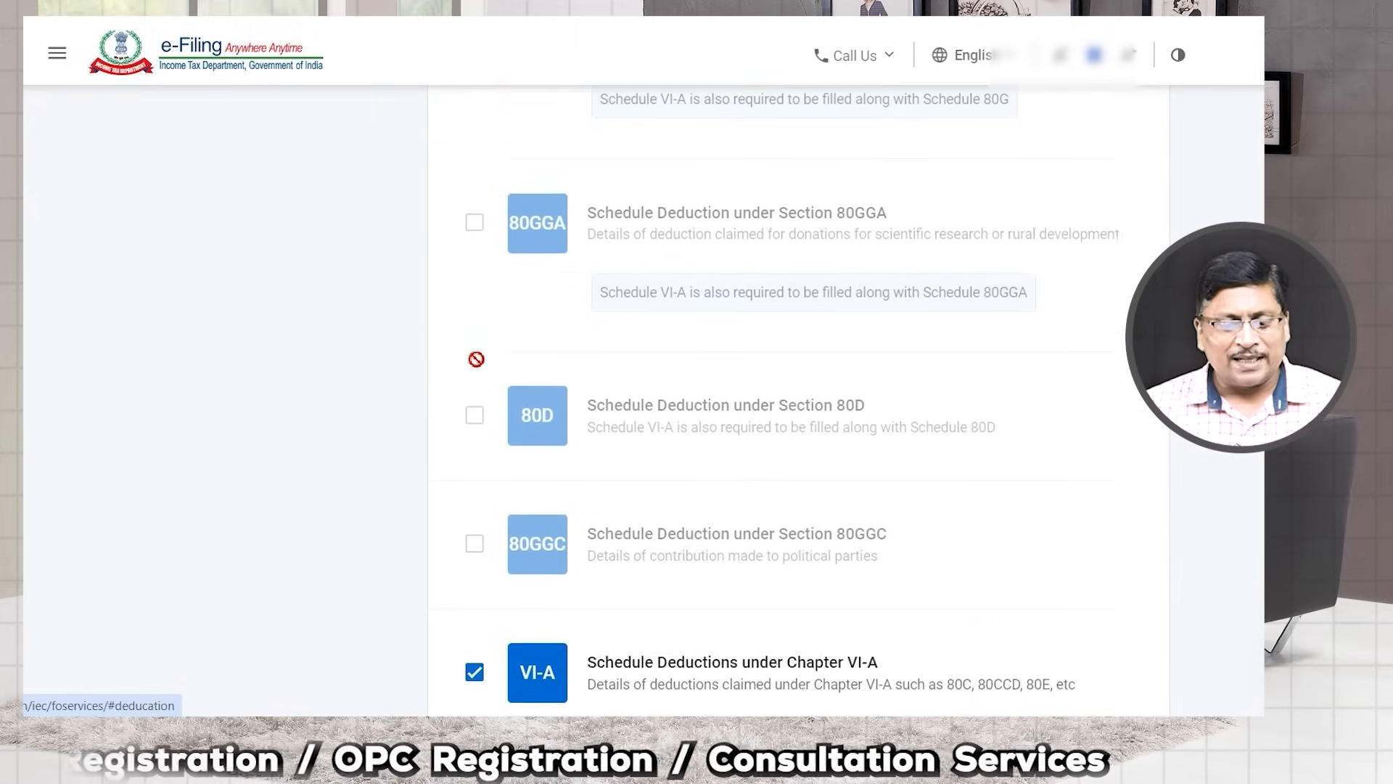
pyautogui.scroll(-1, 547, 462)
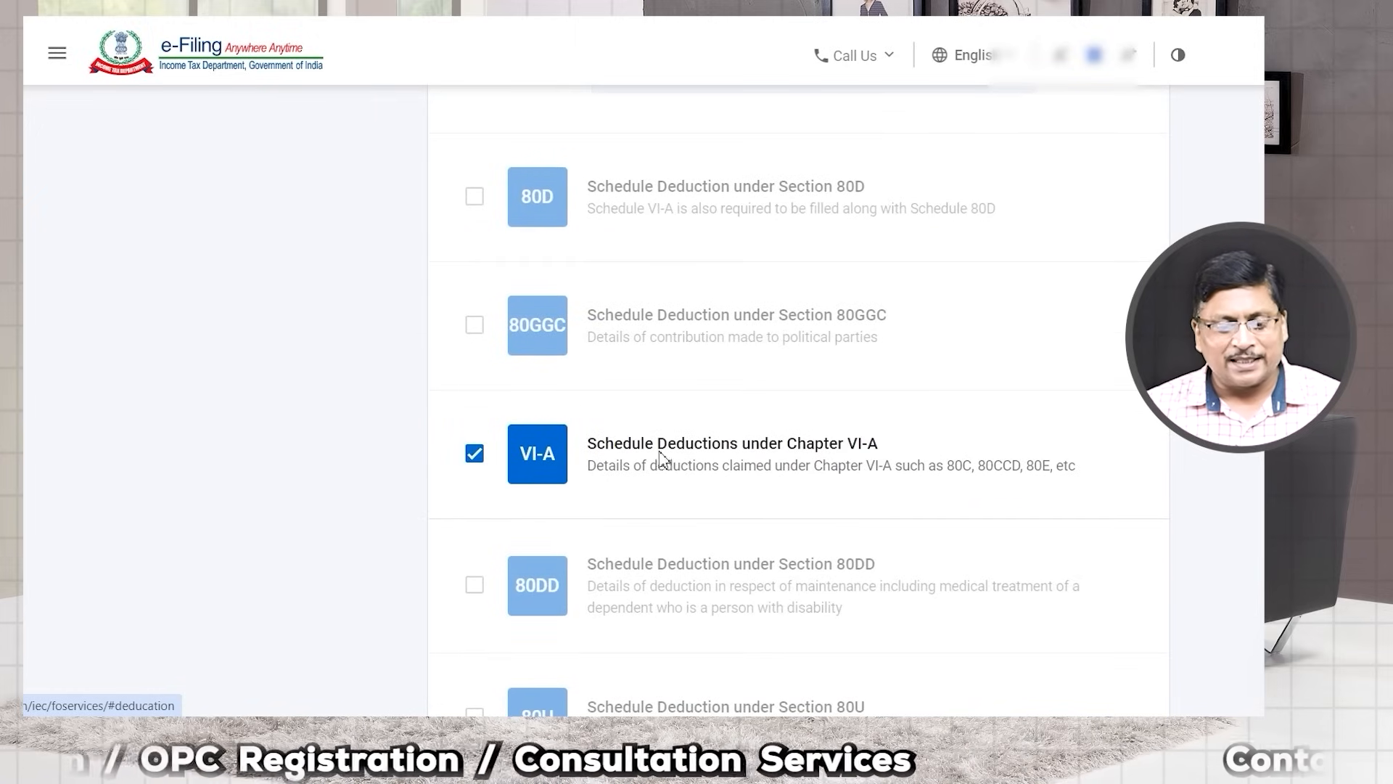
pyautogui.scroll(-1, 591, 451)
pyautogui.scroll(8, 492, 436)
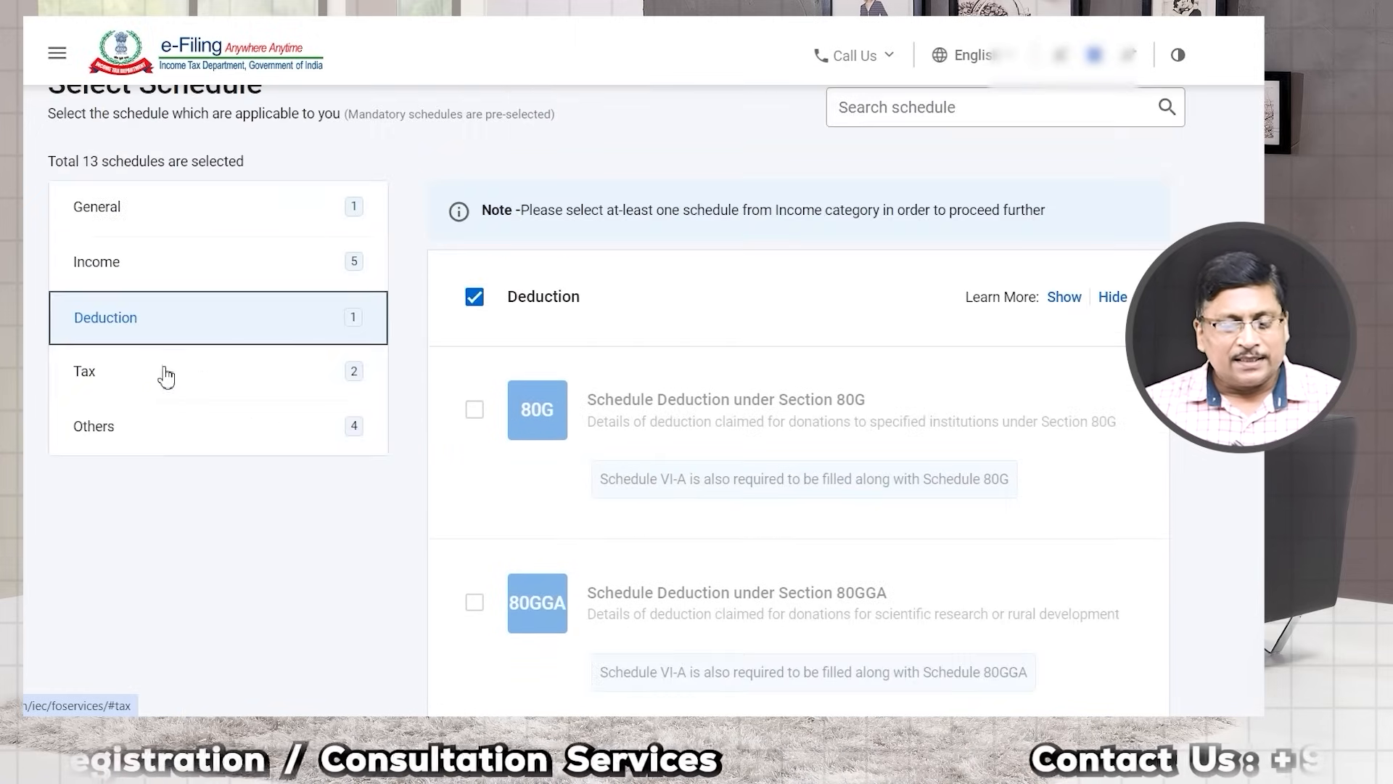
# Step: Under Tax, add the tax payments schedule IT, bringing the total to 16 schedules
pyautogui.click(82, 369)
pyautogui.moveTo(640, 301); pyautogui.dragTo(709, 308)
pyautogui.moveTo(599, 302); pyautogui.dragTo(816, 308)
pyautogui.moveTo(613, 438); pyautogui.dragTo(751, 444)
pyautogui.scroll(-1, 742, 444)
pyautogui.scroll(-1, 742, 445)
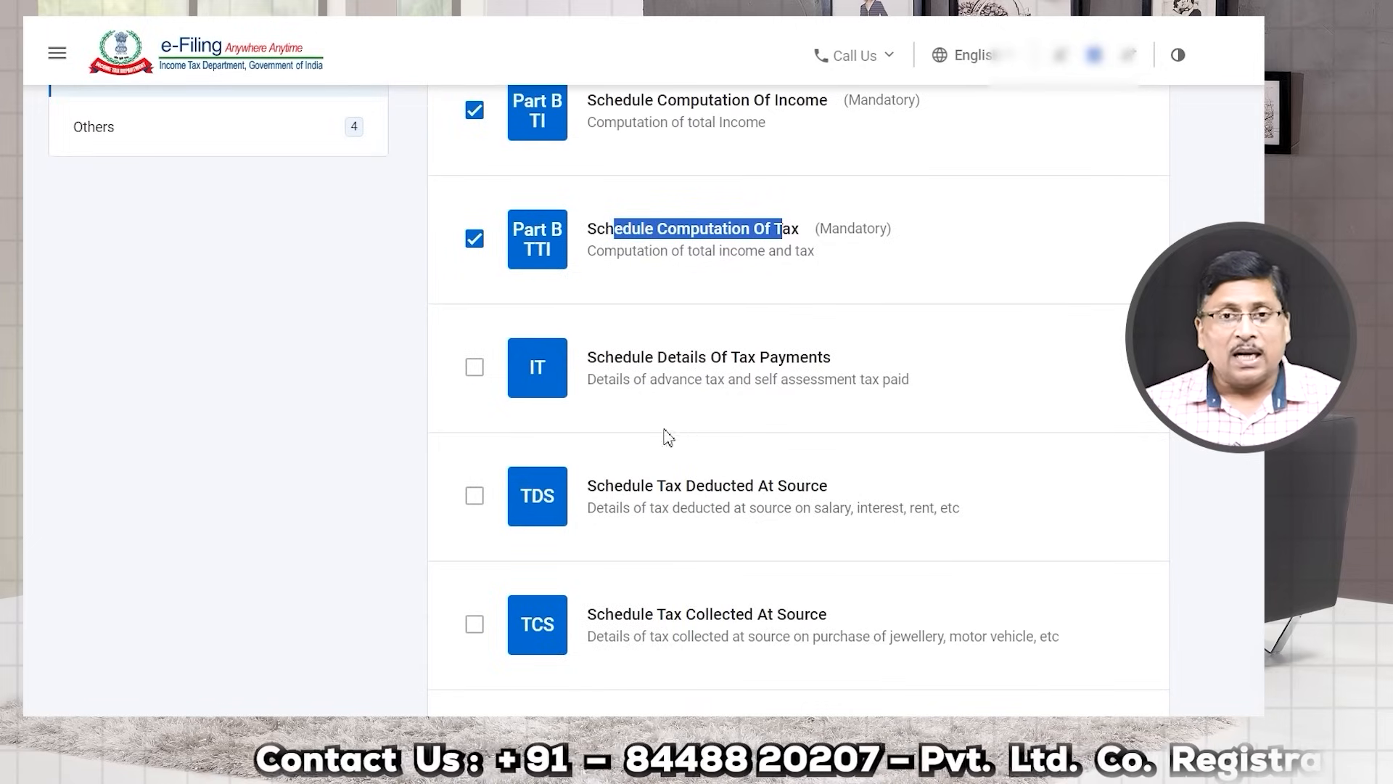
pyautogui.click(475, 370)
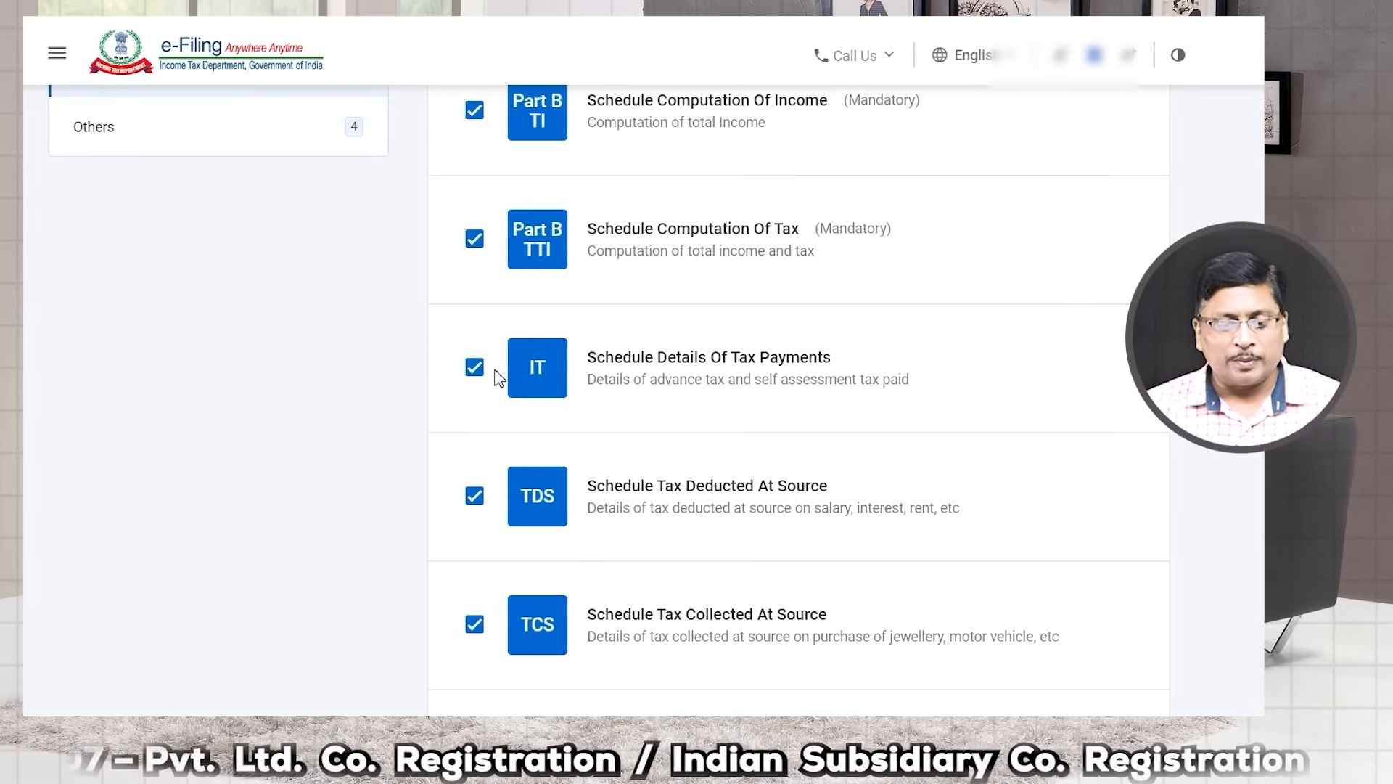
pyautogui.scroll(-4, 616, 520)
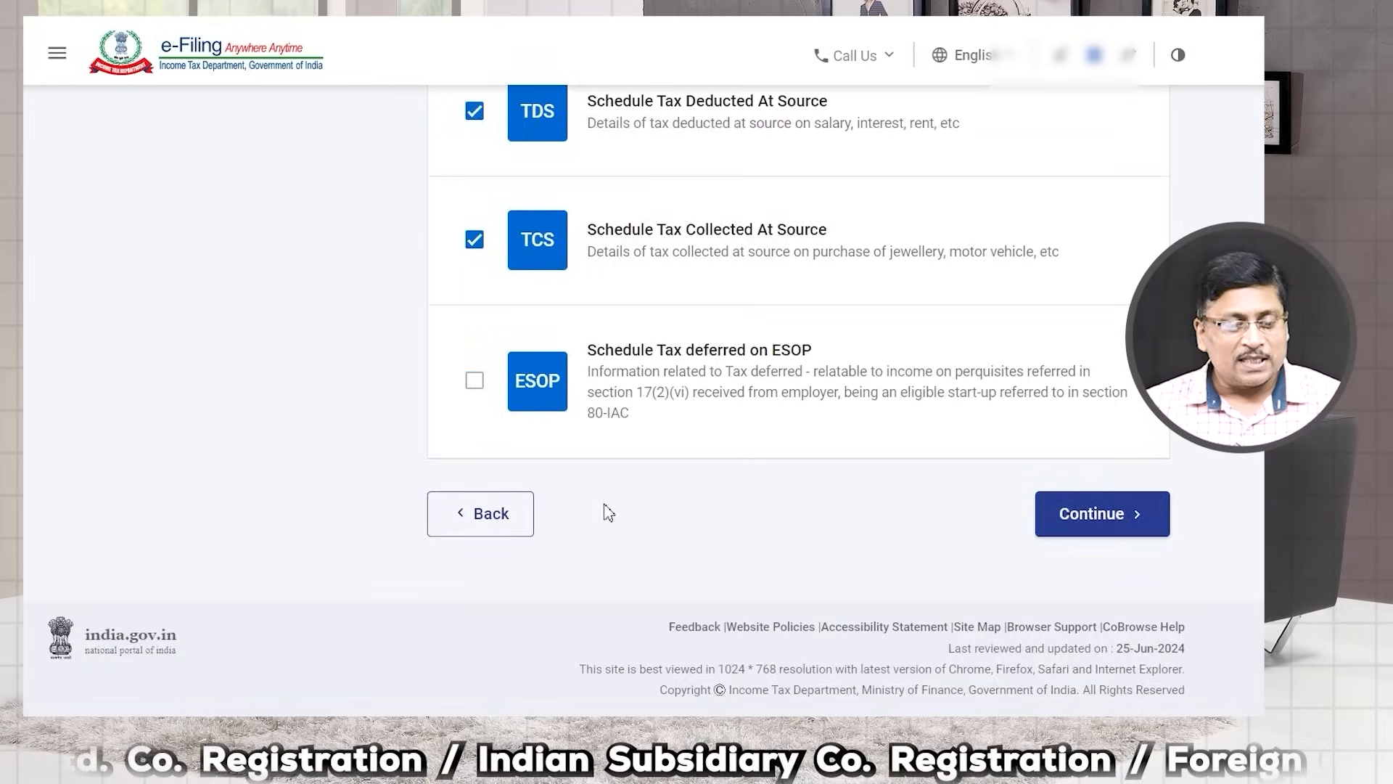
pyautogui.scroll(5, 603, 513)
pyautogui.click(181, 342)
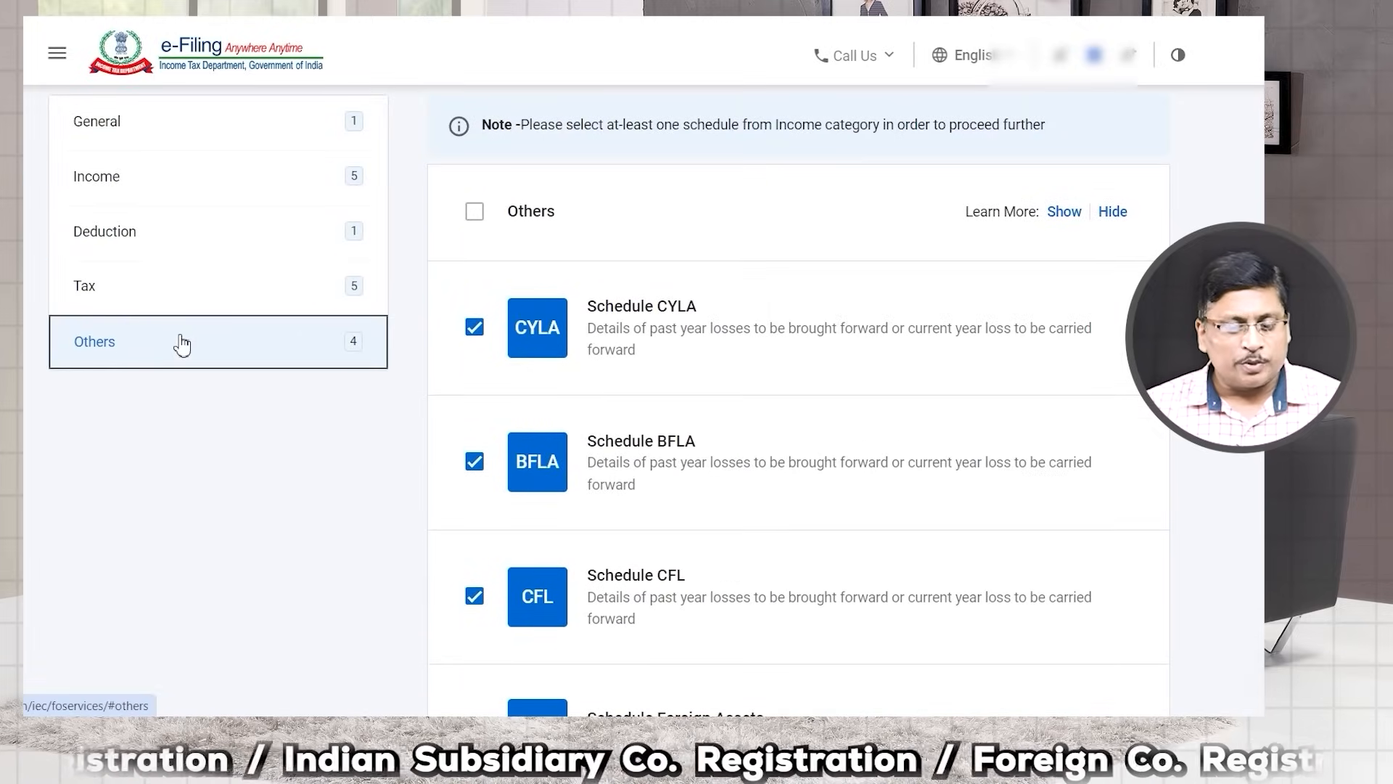
# Step: Review the Others schedules and confirm all 16 selected schedules through the Note dialog
pyautogui.scroll(-1, 588, 334)
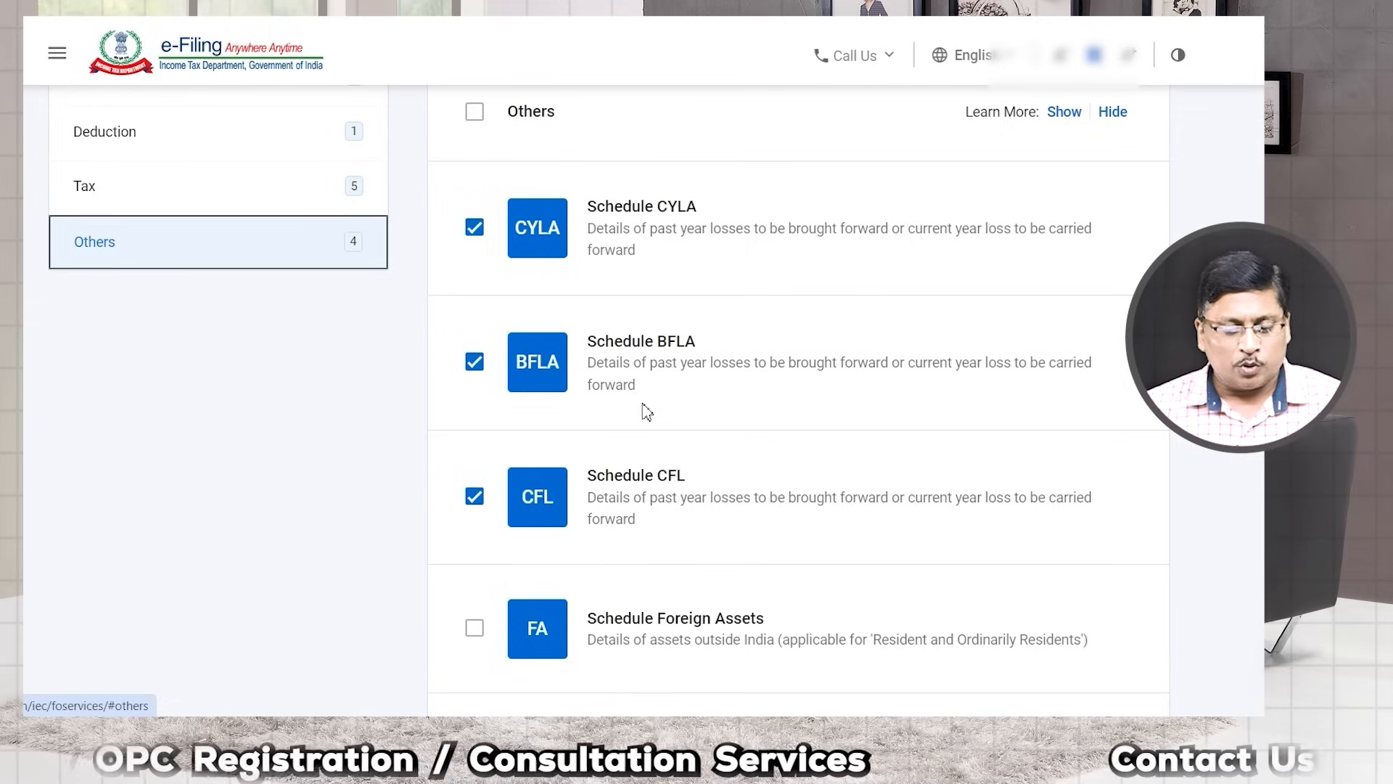
pyautogui.scroll(-7, 647, 411)
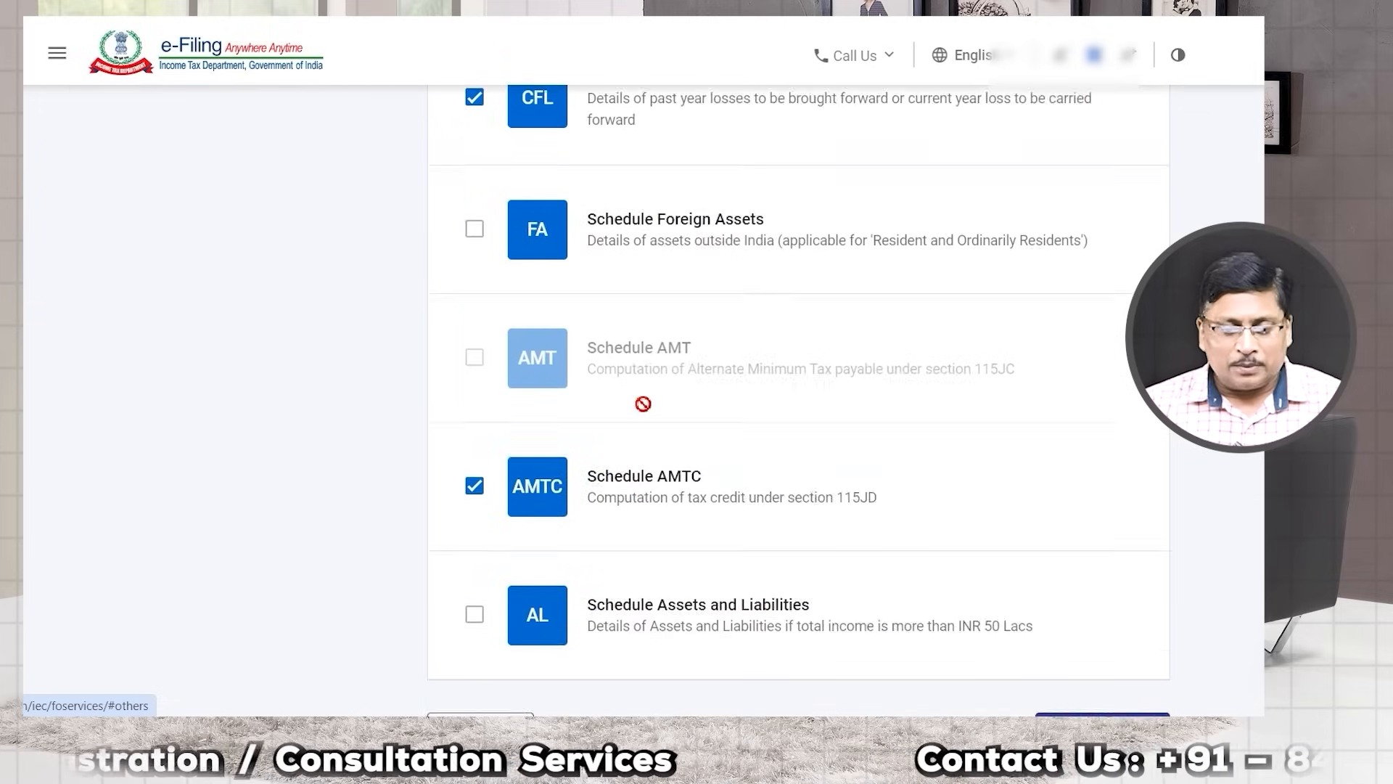
pyautogui.scroll(10, 629, 454)
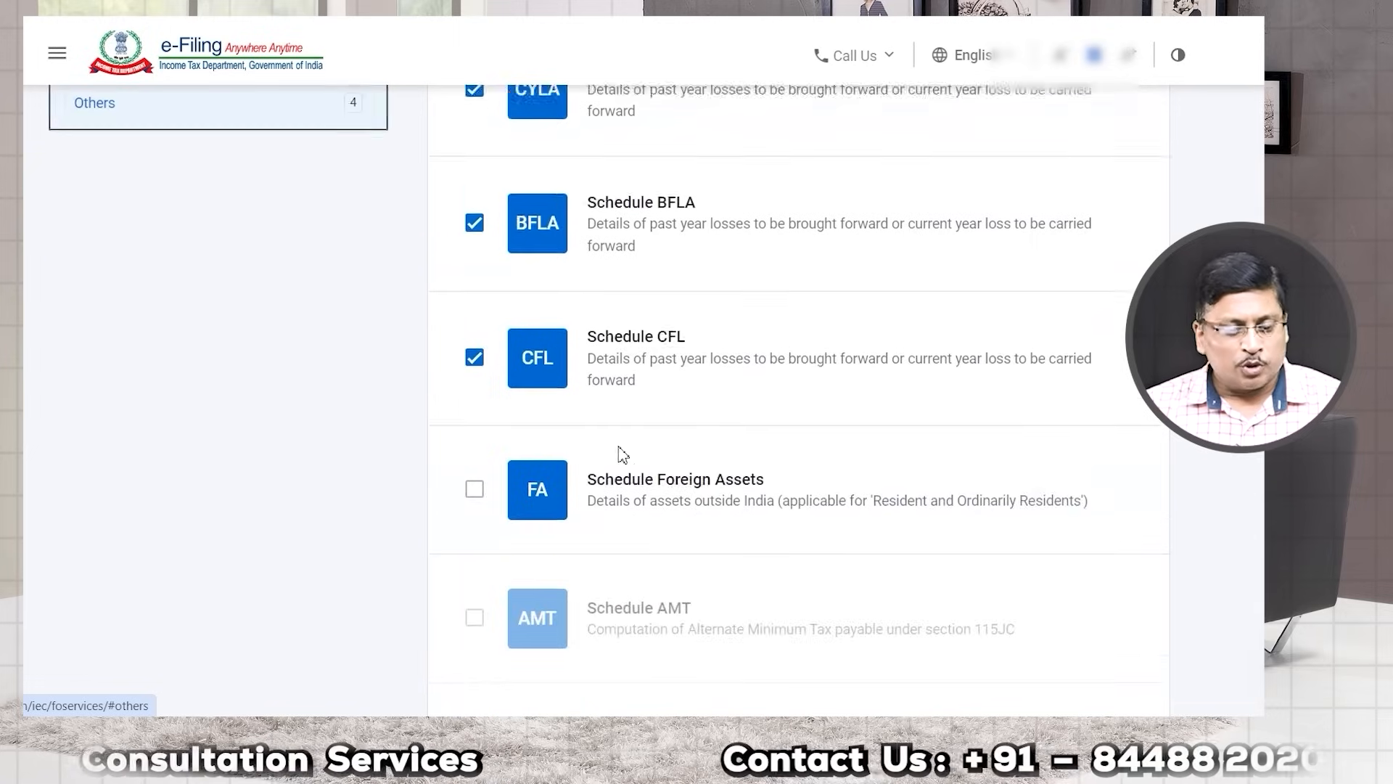
pyautogui.scroll(-7, 535, 434)
pyautogui.scroll(7, 585, 360)
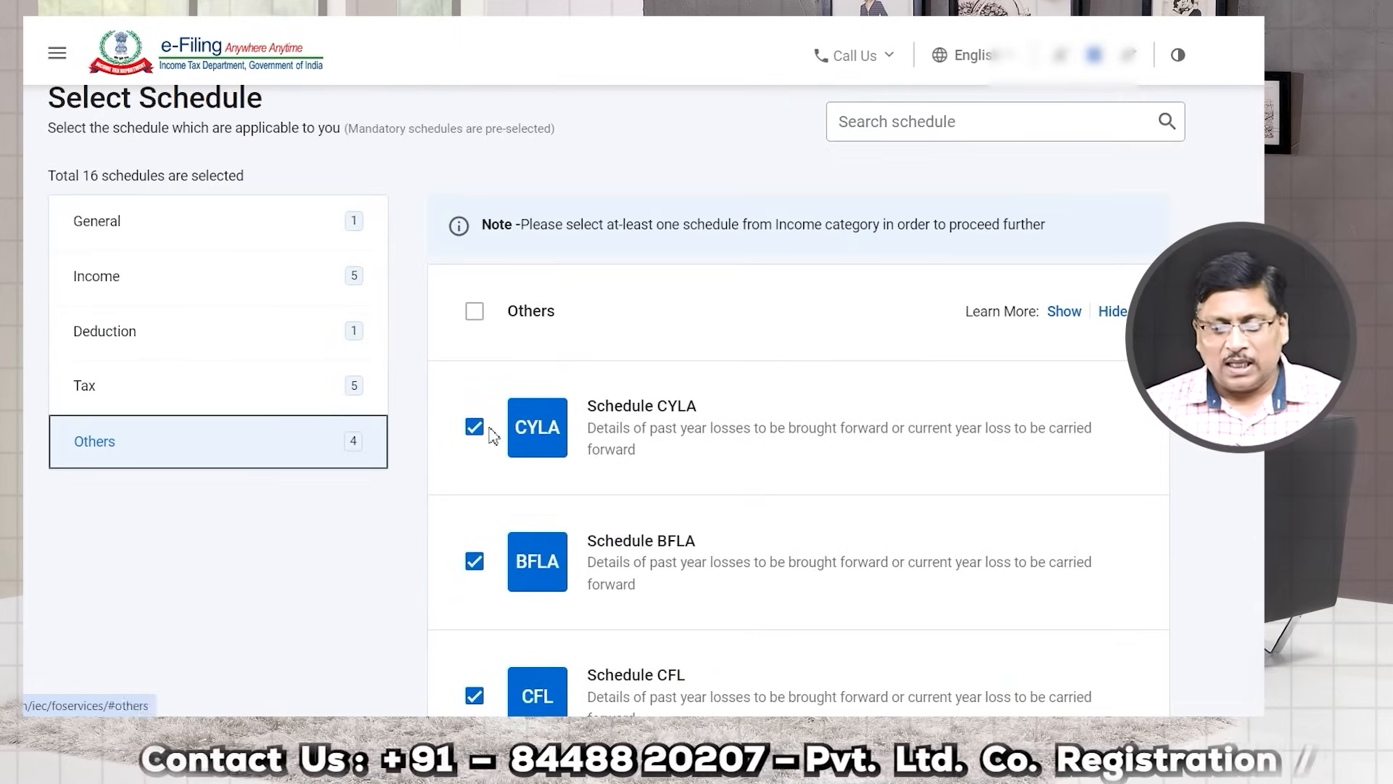
pyautogui.scroll(-10, 488, 429)
pyautogui.click(1097, 558)
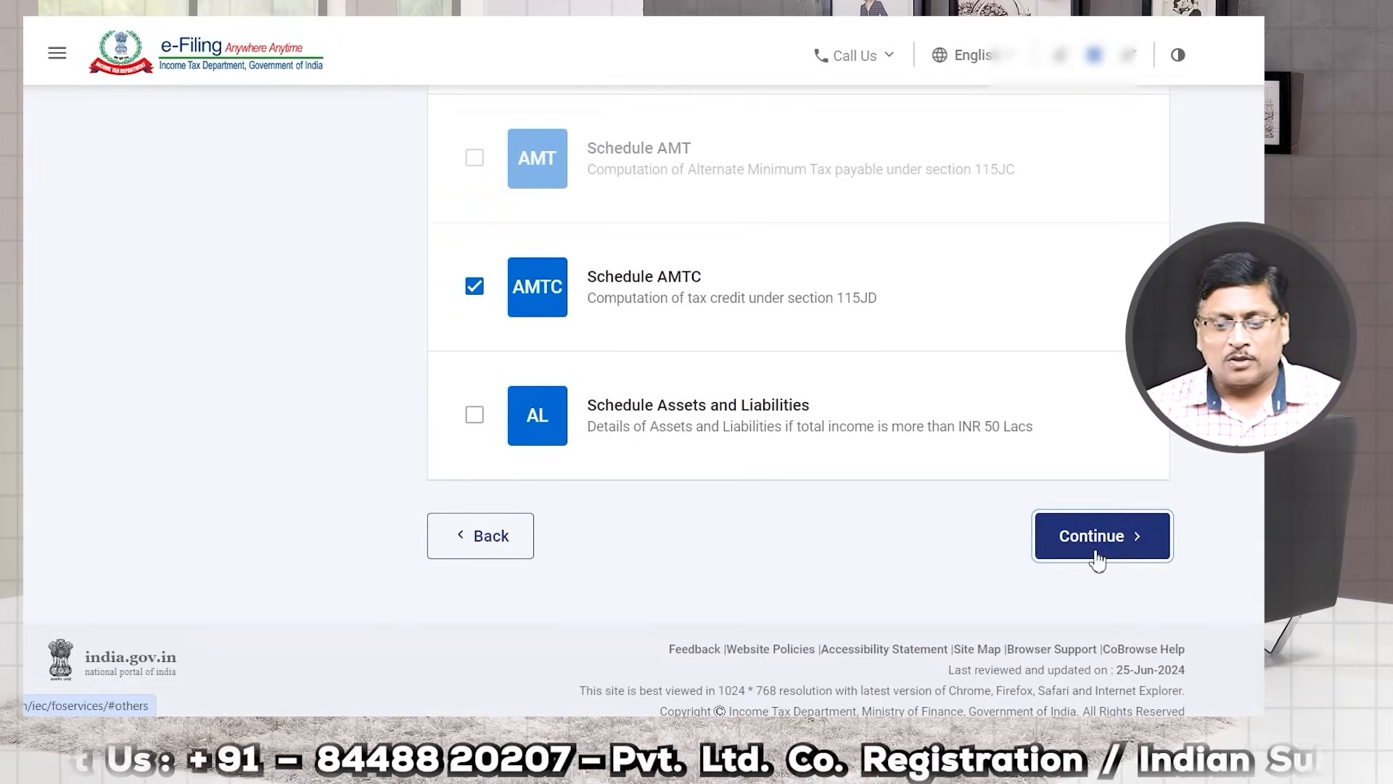
pyautogui.click(828, 487)
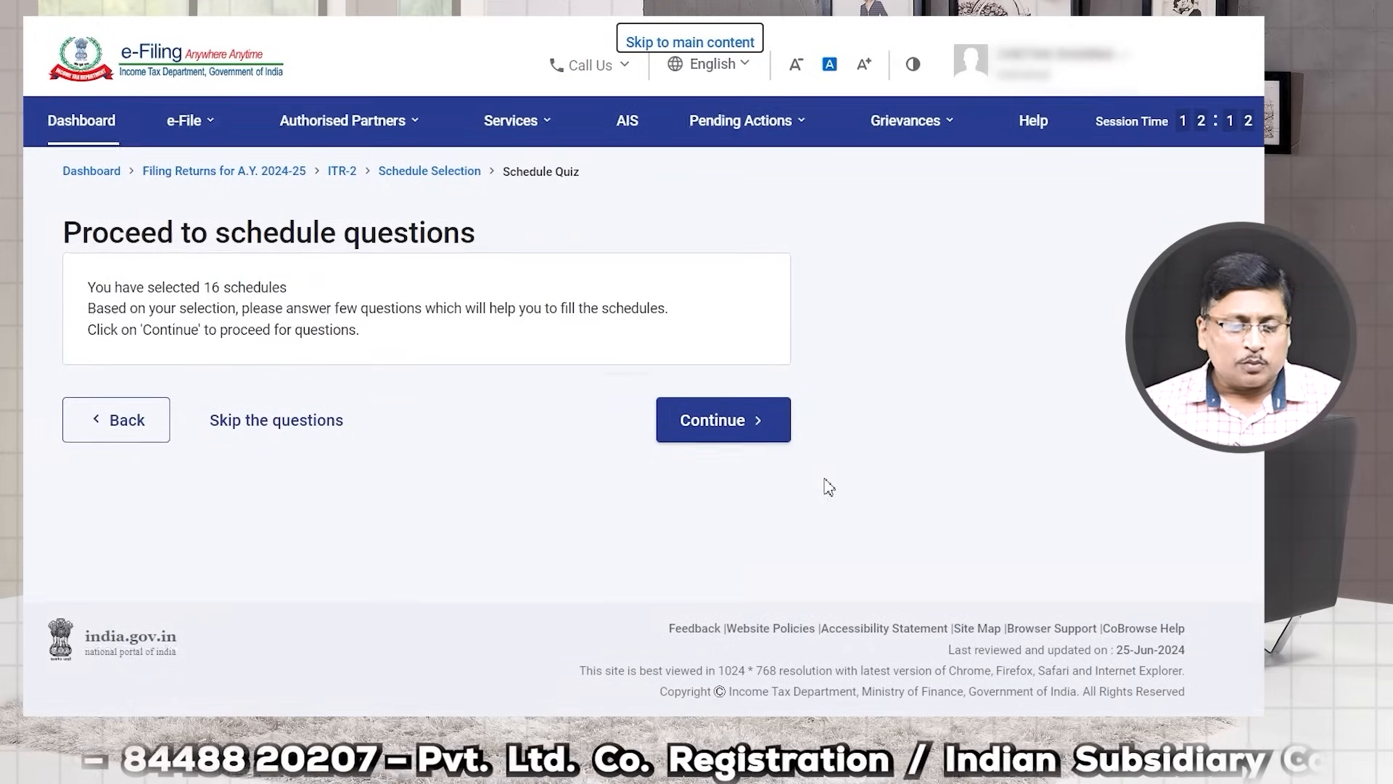
# Step: Stay in the new tax regime by answering No to opting out for AY 2024-25
pyautogui.moveTo(95, 288); pyautogui.dragTo(308, 300)
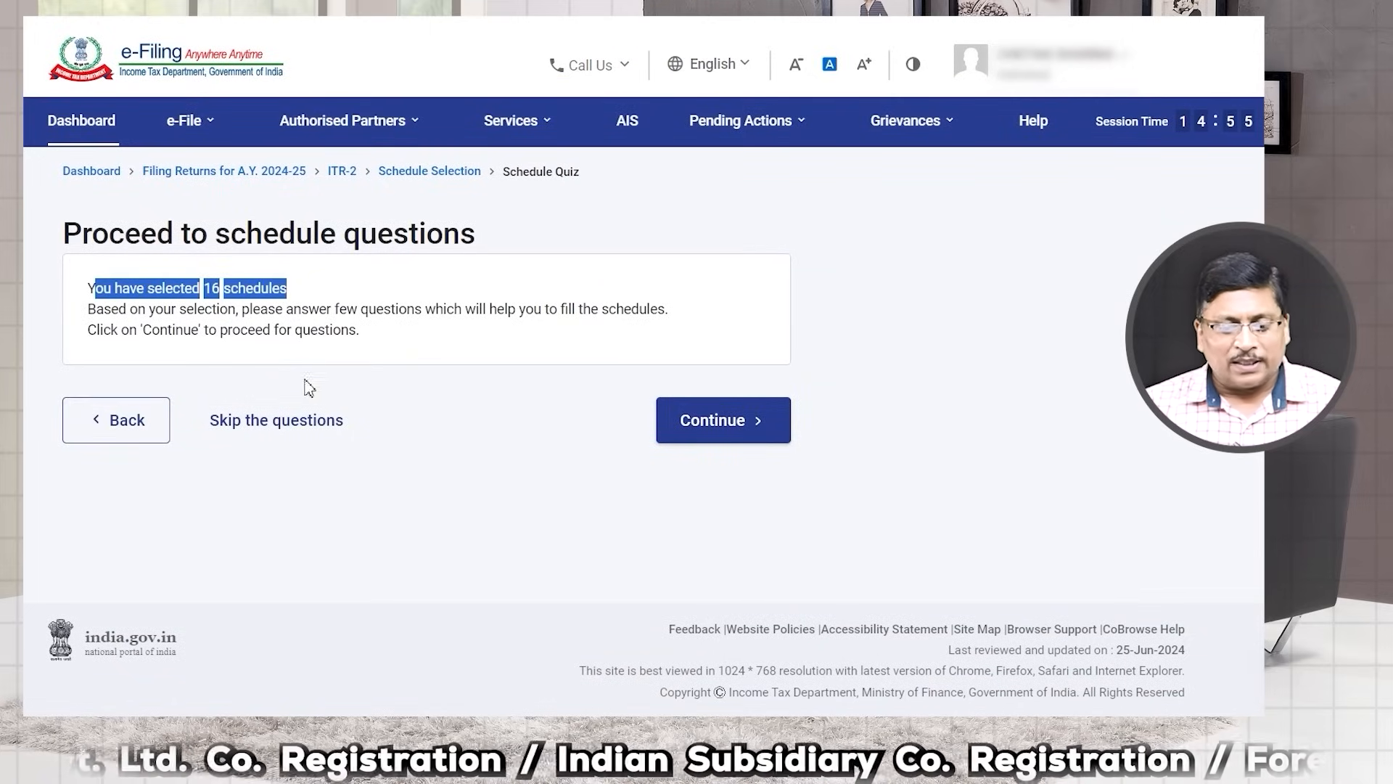
pyautogui.click(718, 431)
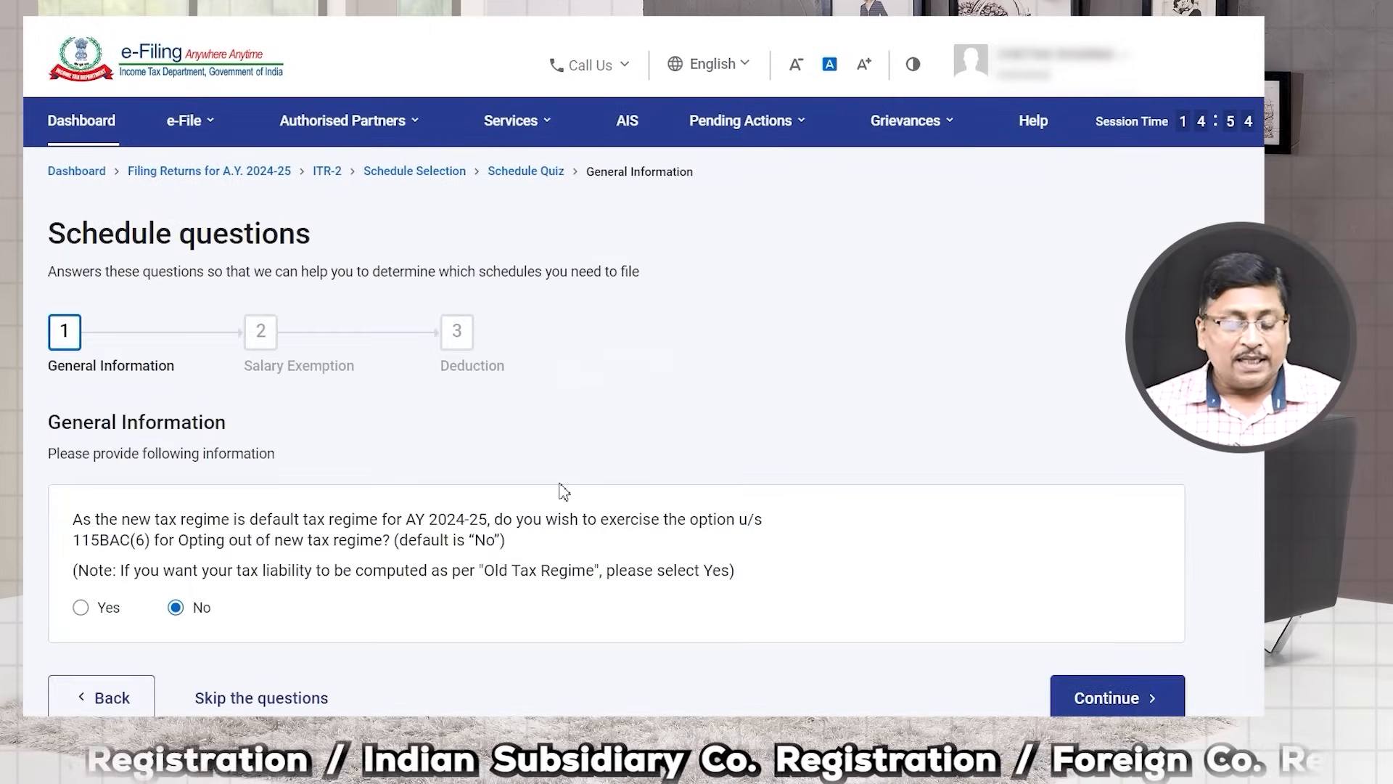
pyautogui.scroll(-3, 559, 487)
pyautogui.moveTo(85, 276); pyautogui.dragTo(497, 278)
pyautogui.click(444, 274)
pyautogui.moveTo(406, 270); pyautogui.dragTo(490, 274)
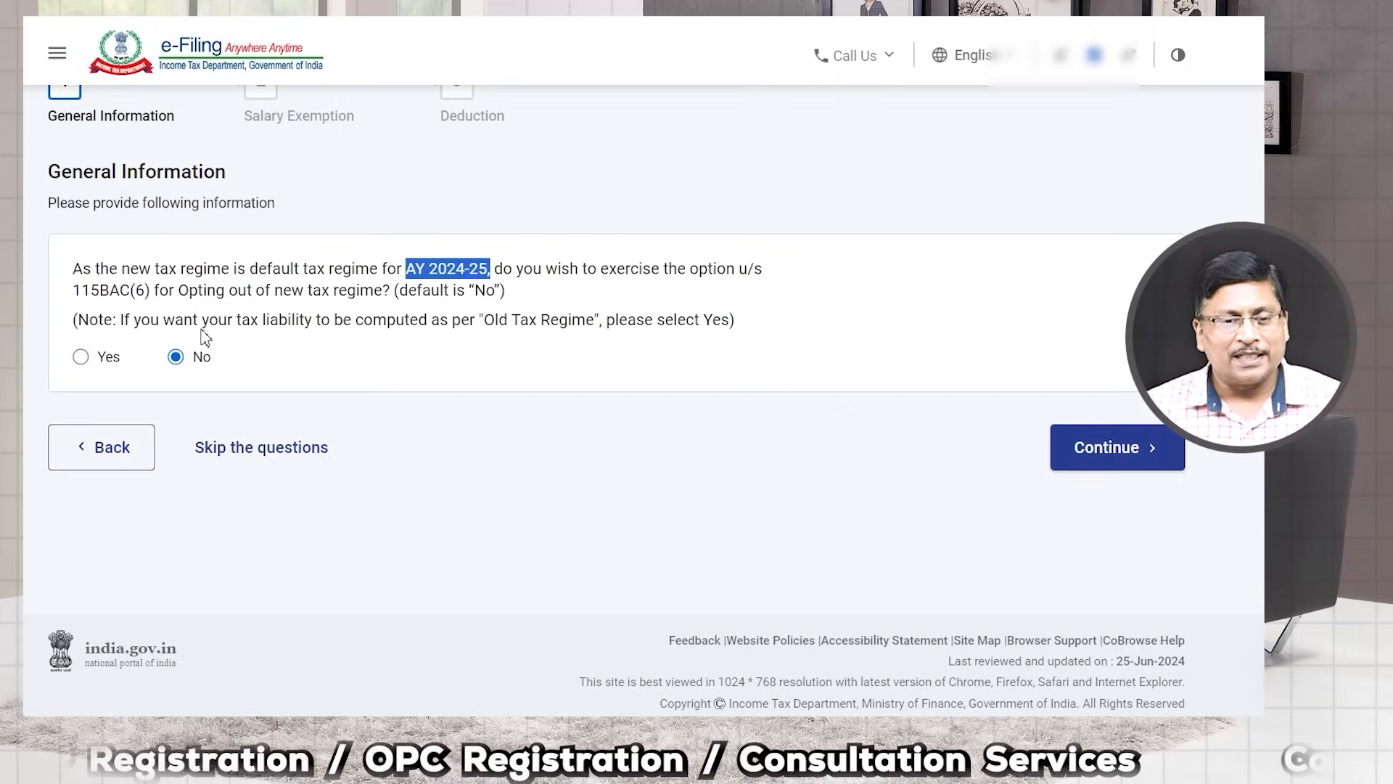
pyautogui.click(84, 360)
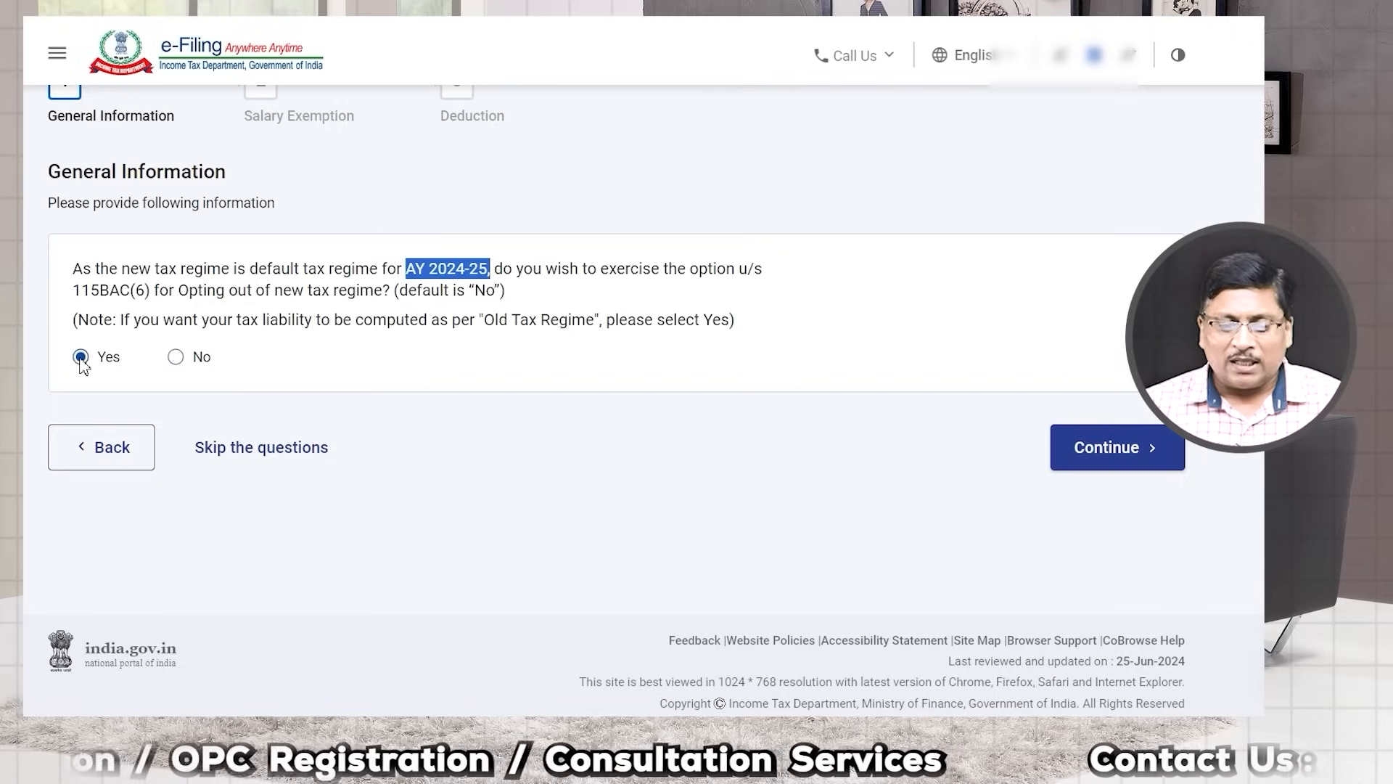
pyautogui.click(176, 358)
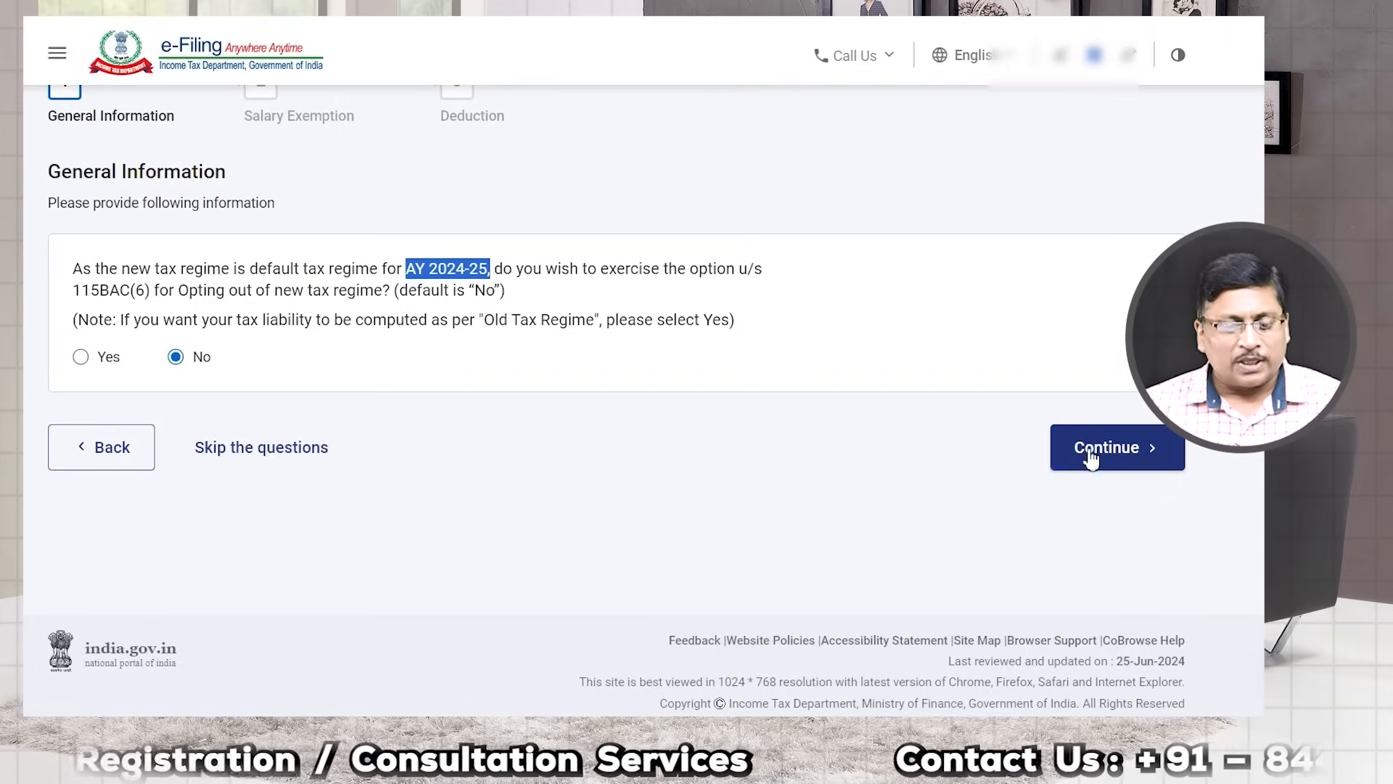
pyautogui.click(1089, 449)
# Step: Answer No to the travel, transport allowance and other salary exemption questions
pyautogui.scroll(-3, 513, 466)
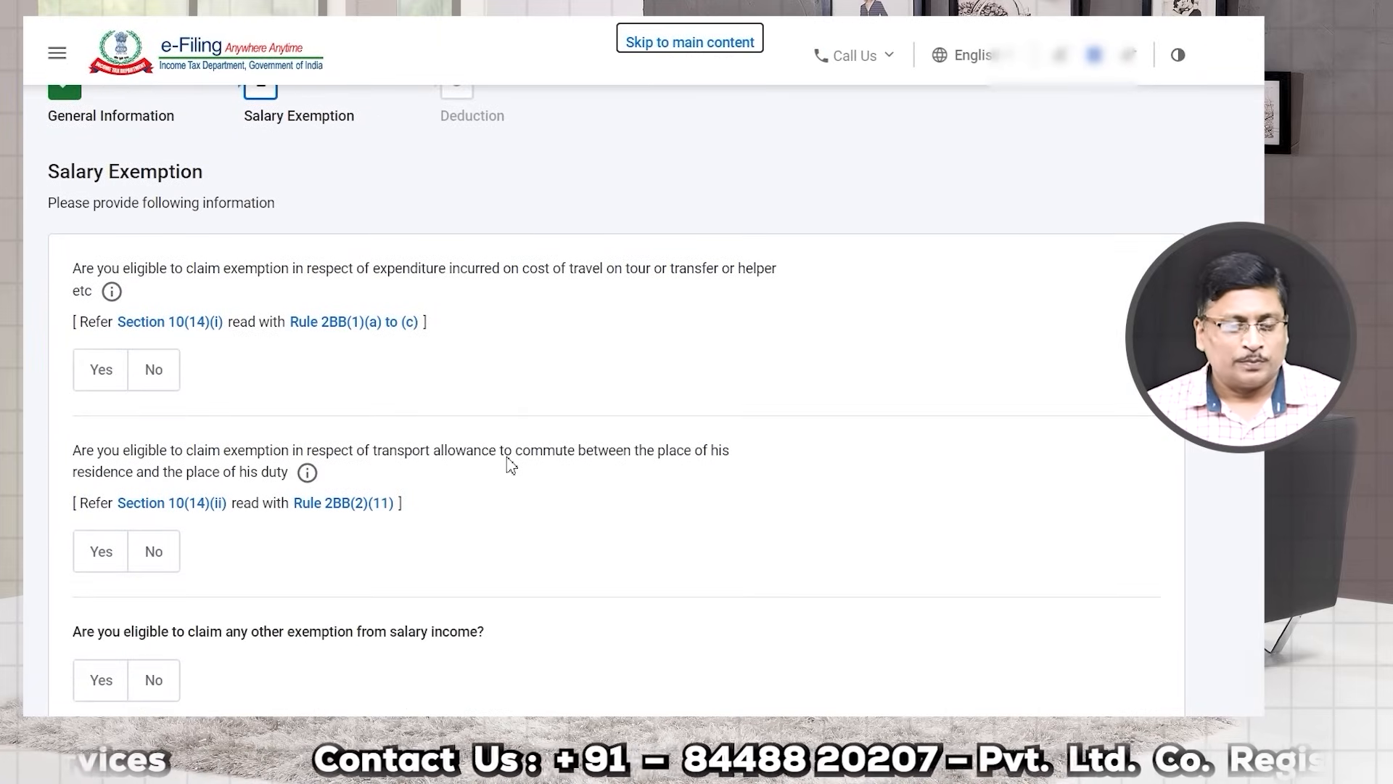
pyautogui.scroll(-1, 511, 465)
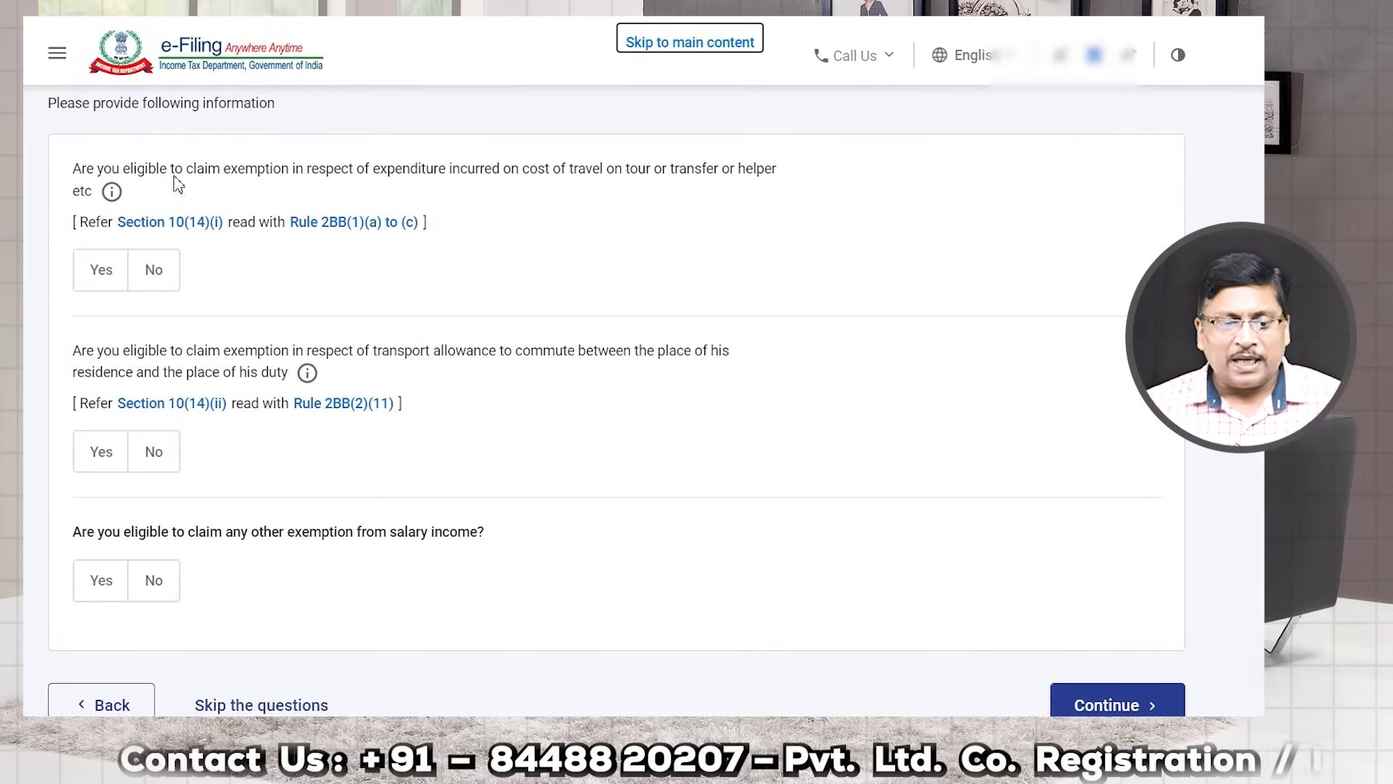
pyautogui.moveTo(294, 172); pyautogui.dragTo(609, 176)
pyautogui.moveTo(690, 174); pyautogui.dragTo(759, 172)
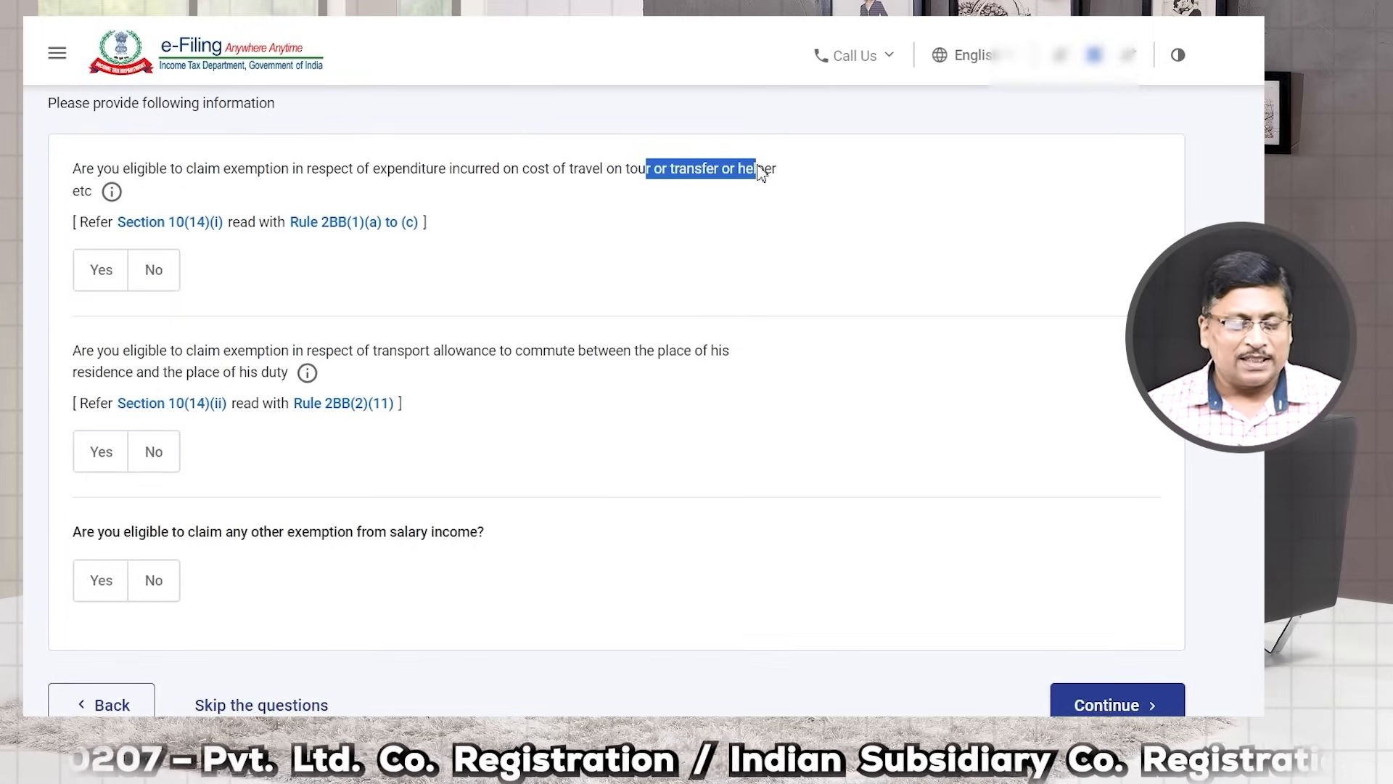
pyautogui.scroll(-2, 531, 289)
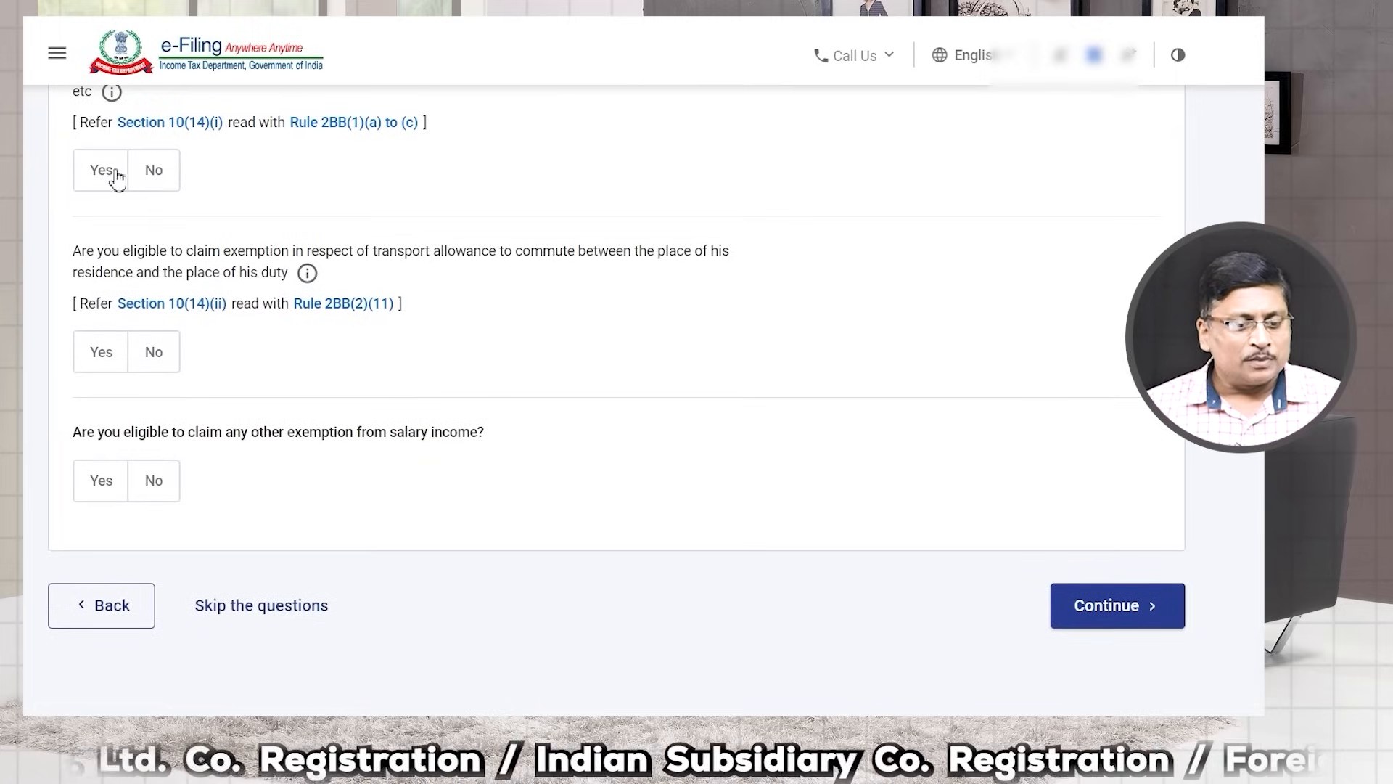
pyautogui.click(162, 180)
pyautogui.click(155, 350)
pyautogui.click(154, 480)
pyautogui.click(1128, 618)
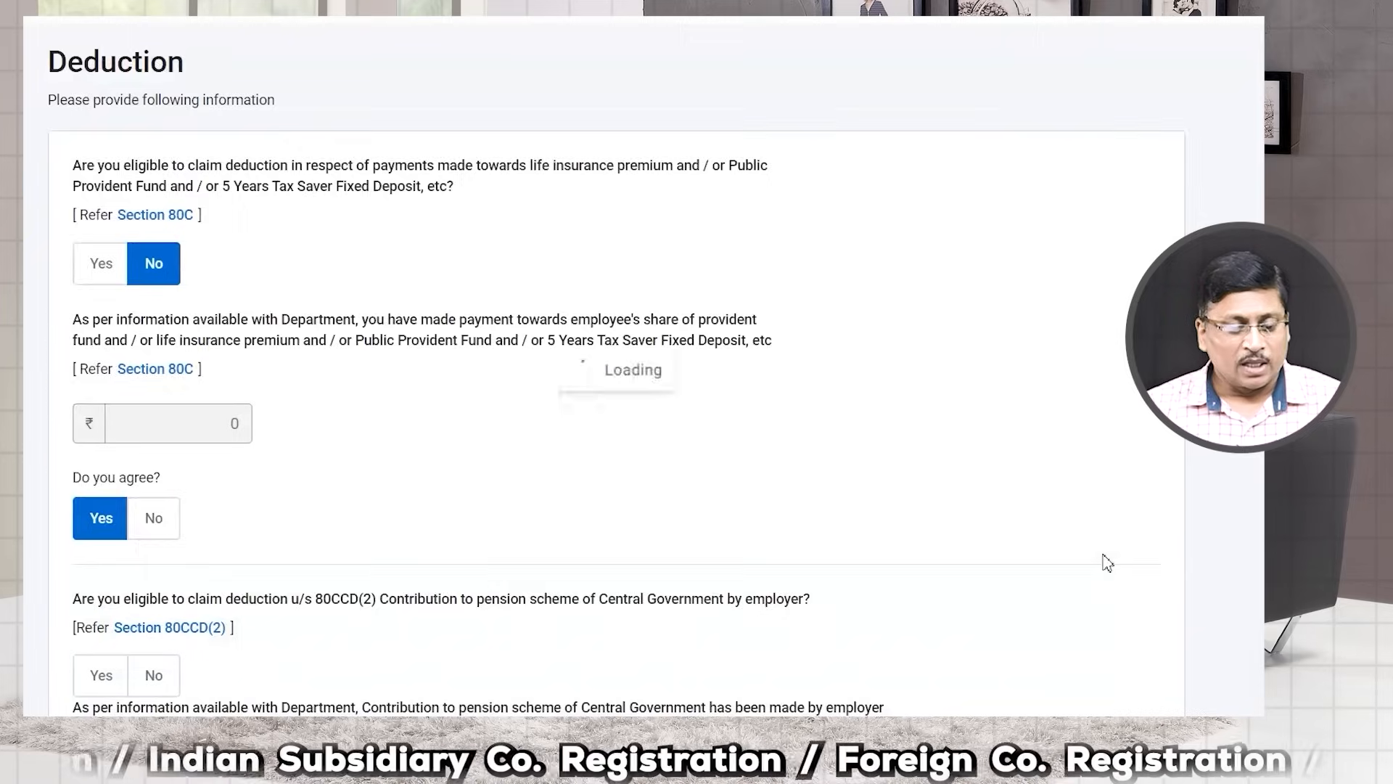
# Step: Review the Deduction questions and continue past them to the Schedules Summary
pyautogui.scroll(-3, 237, 440)
pyautogui.moveTo(85, 212); pyautogui.dragTo(194, 216)
pyautogui.scroll(-7, 239, 276)
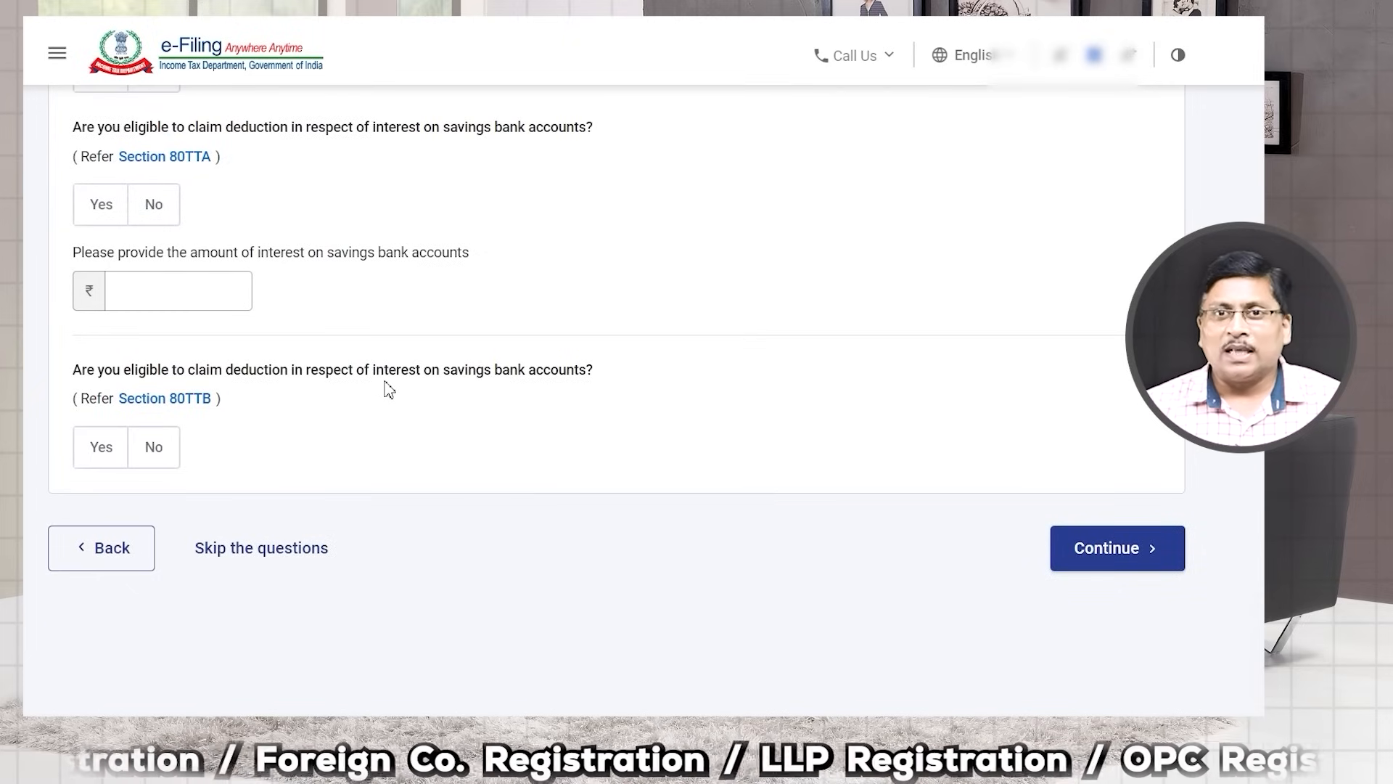
pyautogui.scroll(6, 384, 389)
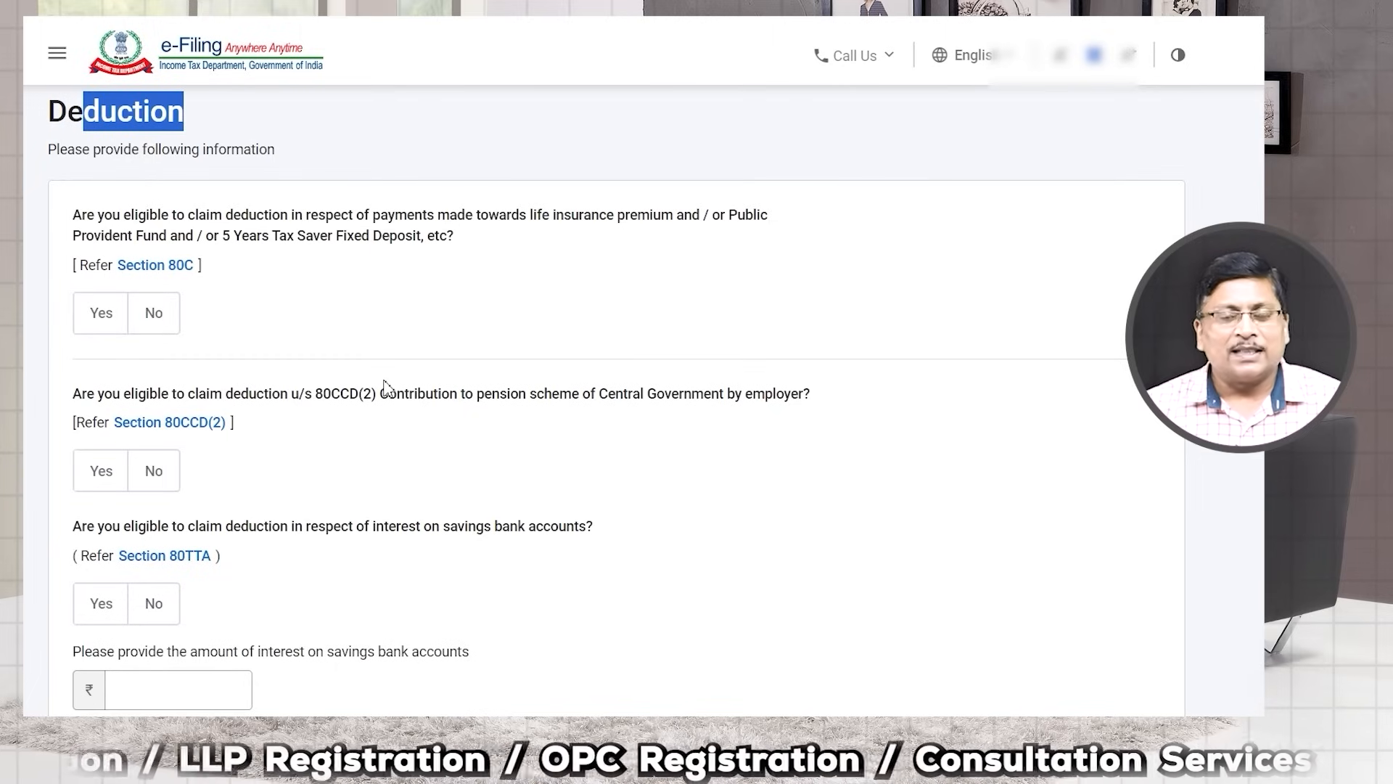
pyautogui.scroll(-5, 384, 383)
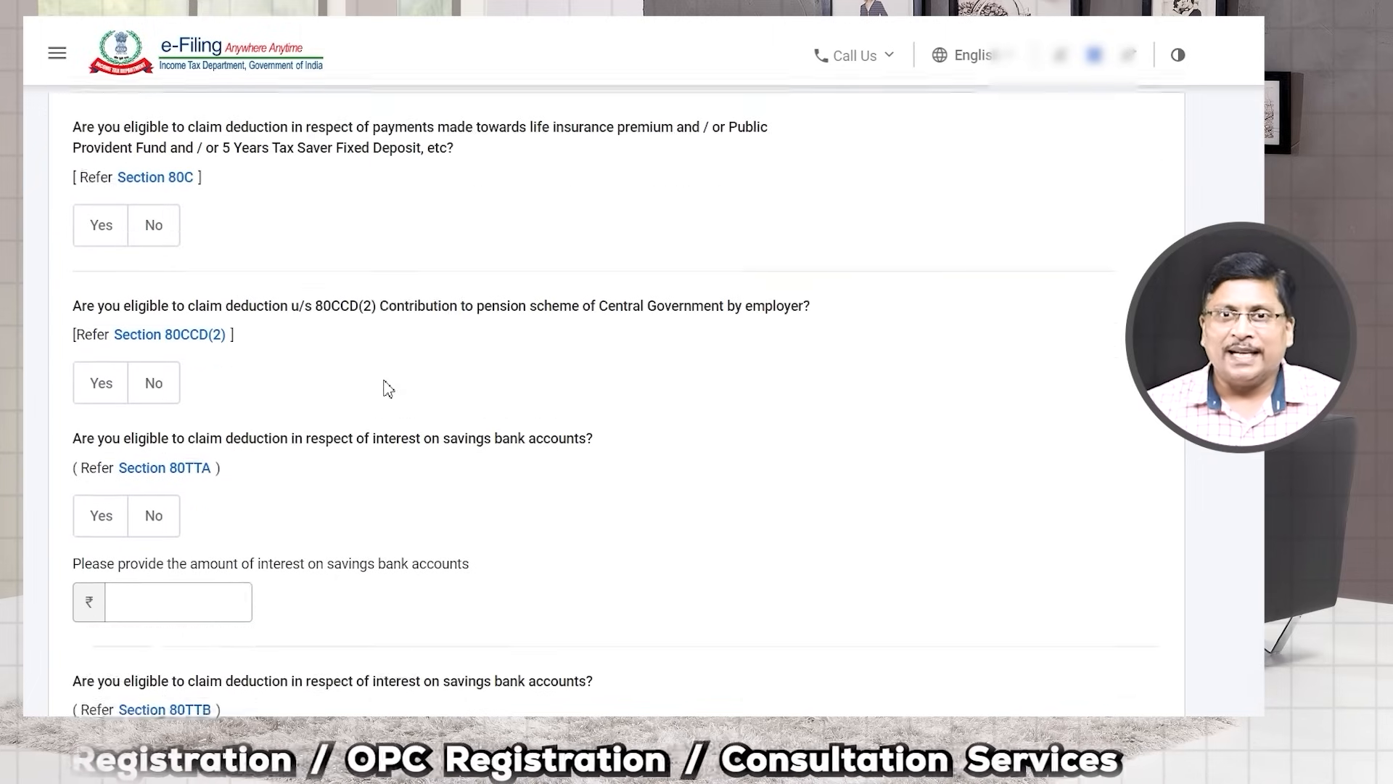
pyautogui.scroll(-3, 385, 389)
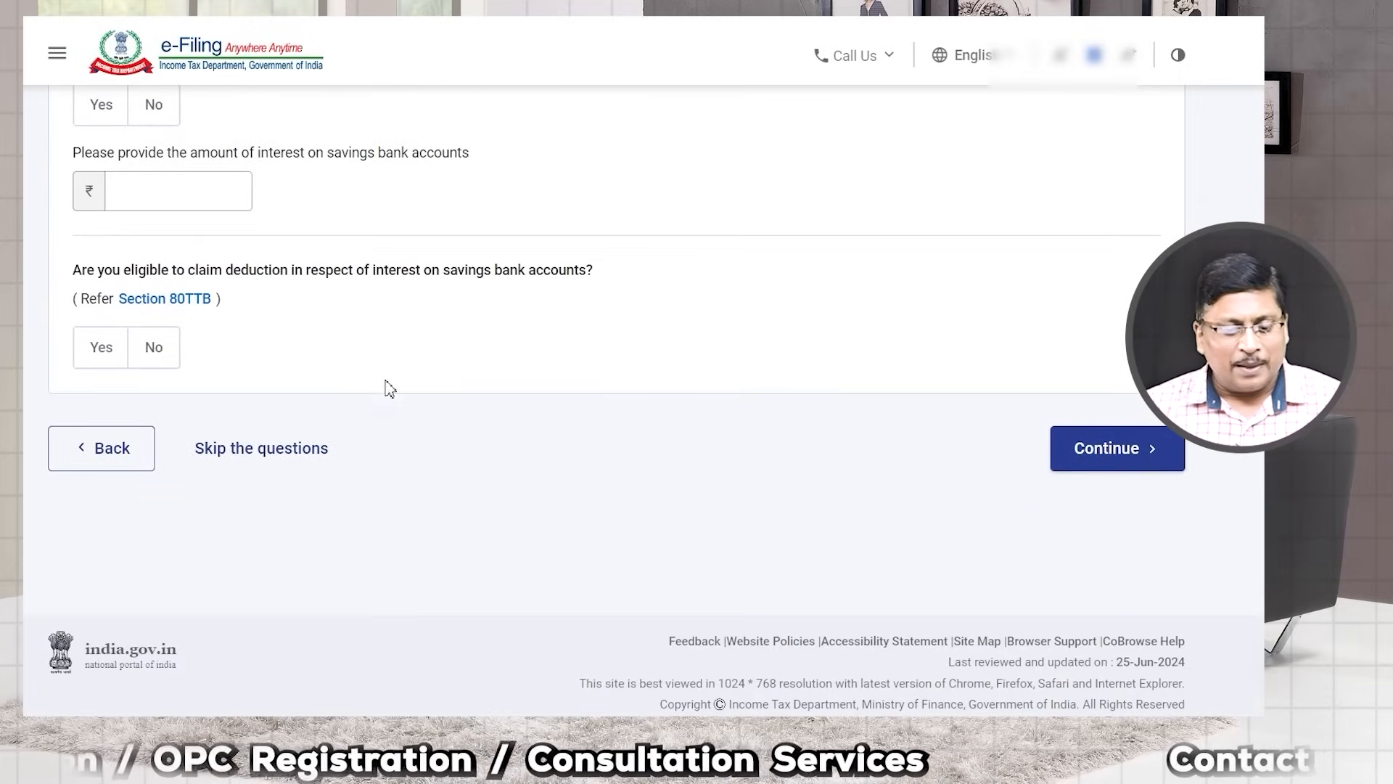
pyautogui.click(1117, 464)
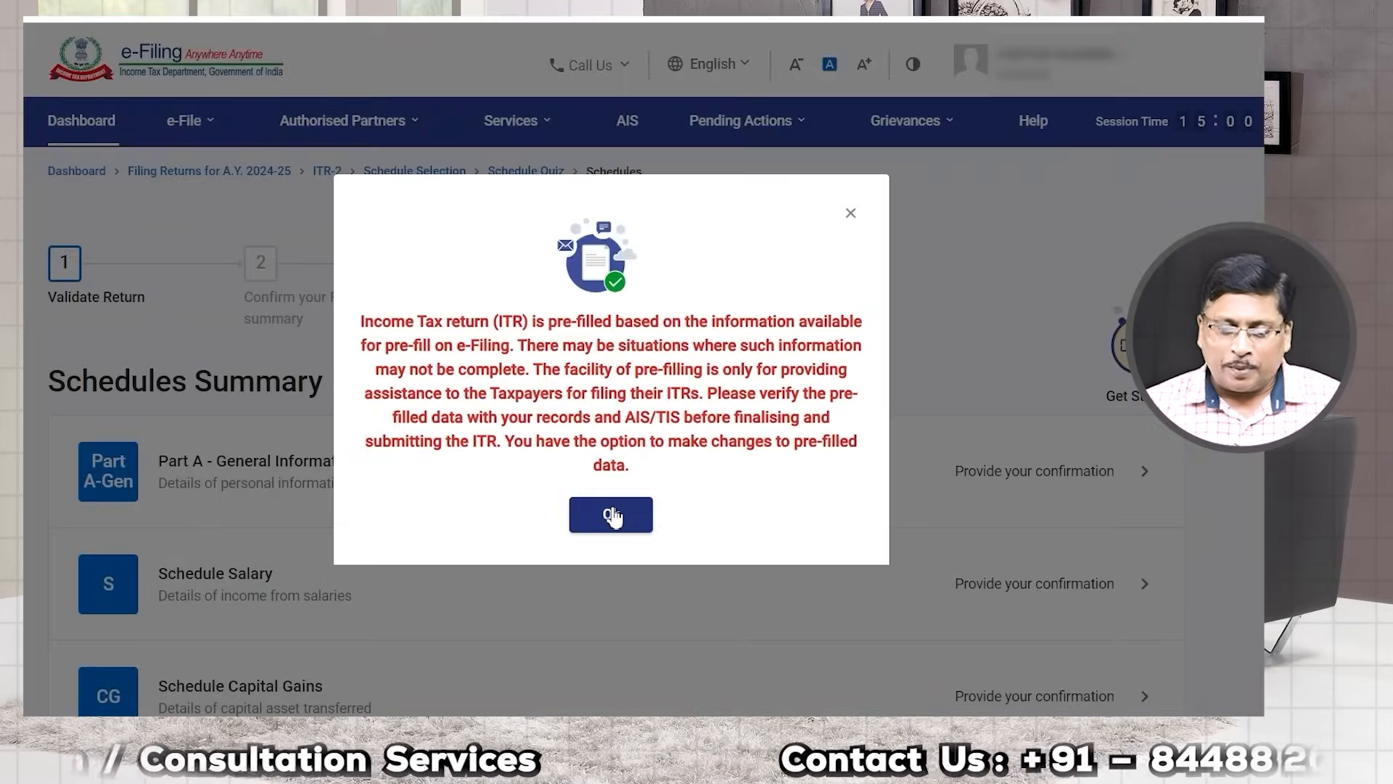
# Step: Dismiss the pre-filled data notice and review the schedules from Part A-General to Part B-TTI
pyautogui.click(612, 514)
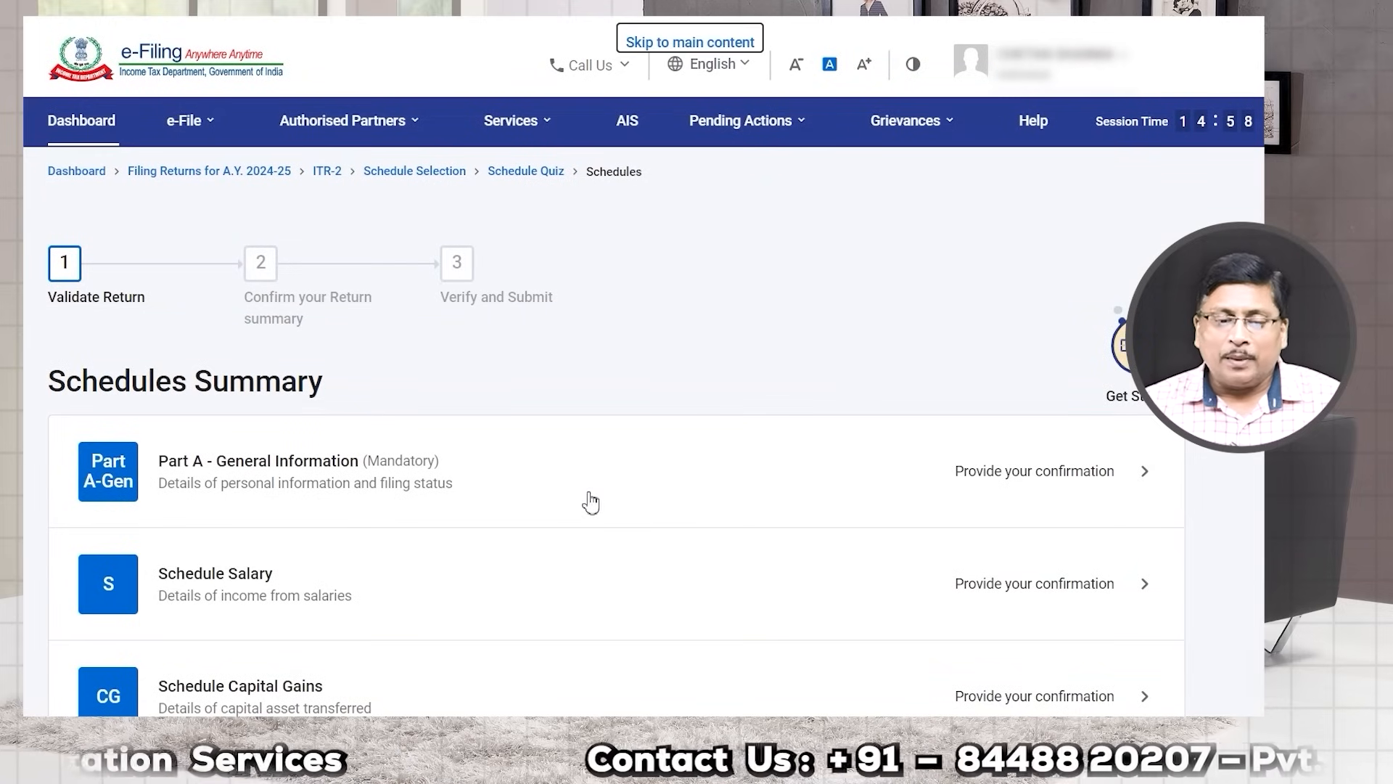
pyautogui.scroll(-2, 589, 501)
pyautogui.scroll(-1, 591, 501)
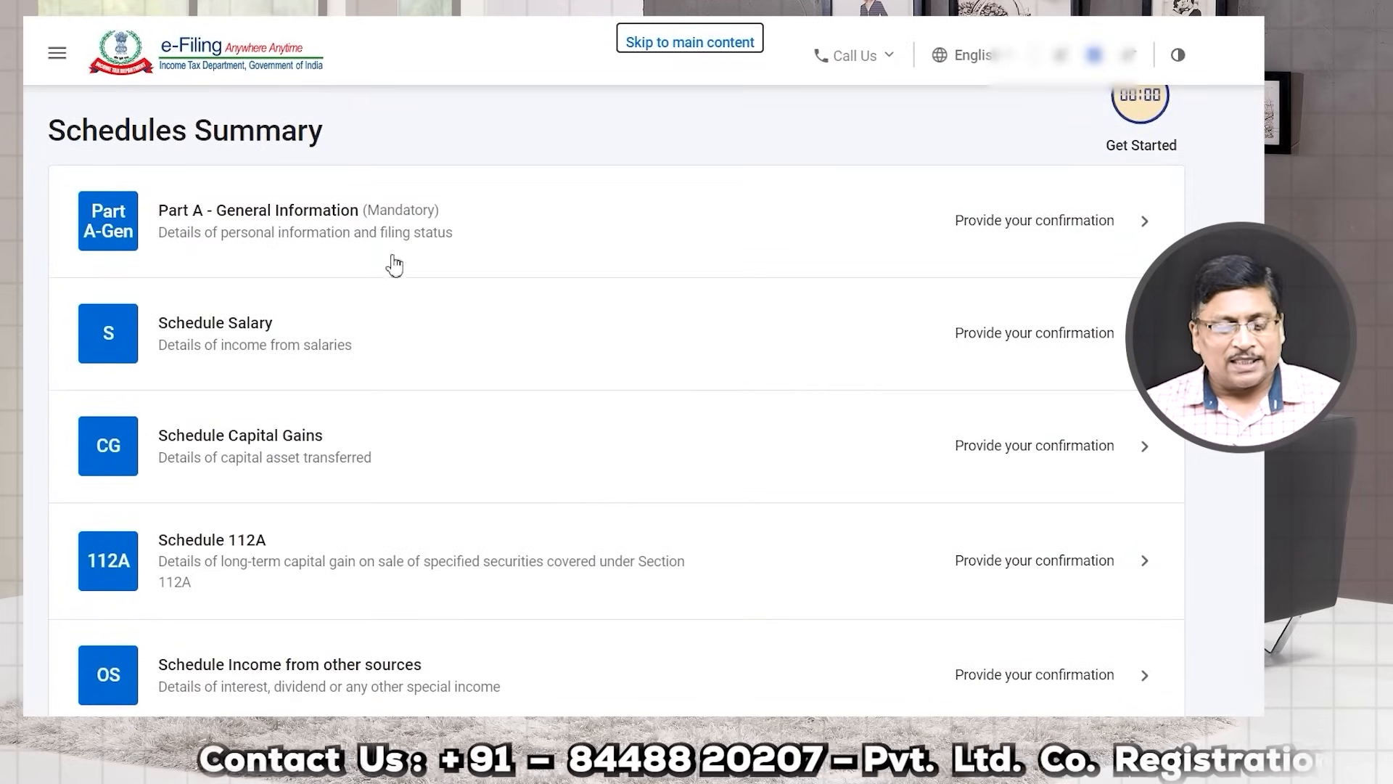
pyautogui.scroll(-9, 376, 246)
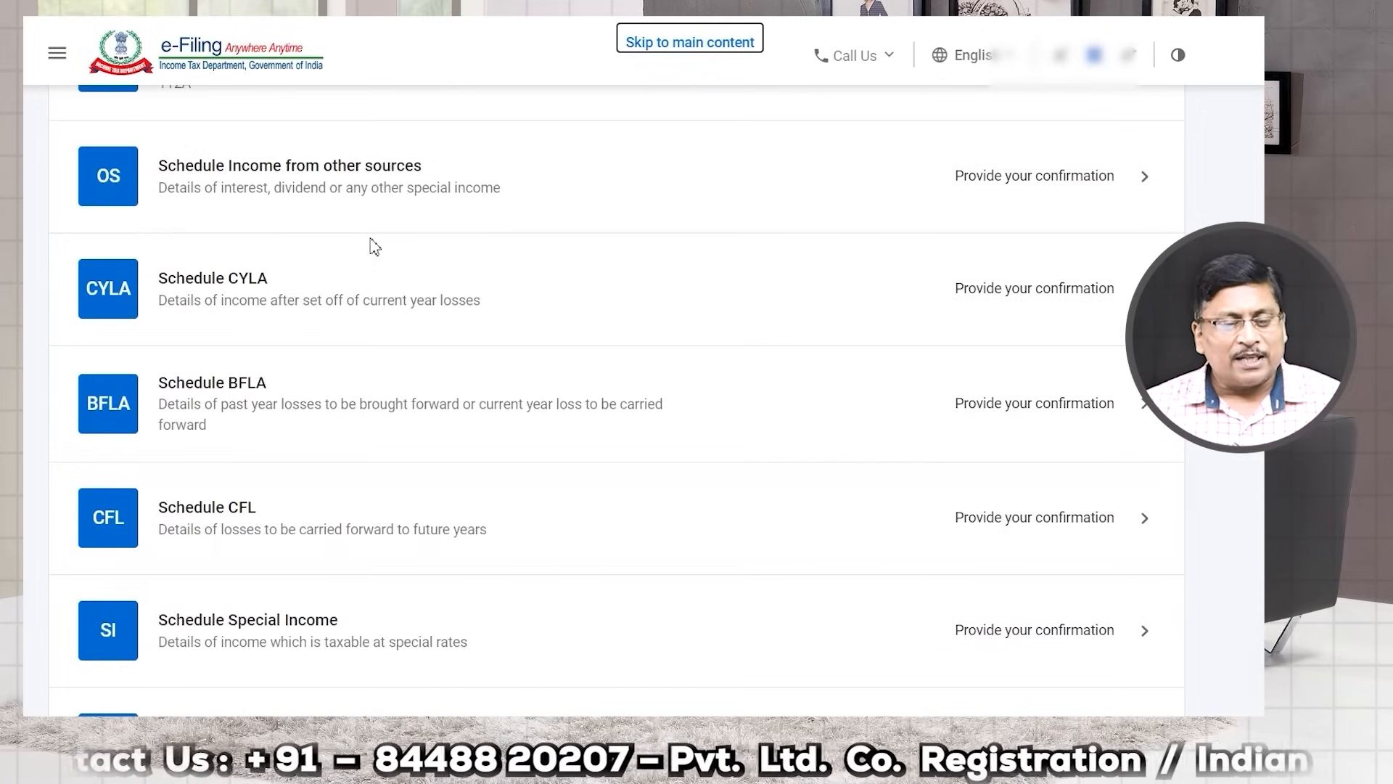
pyautogui.scroll(-13, 374, 248)
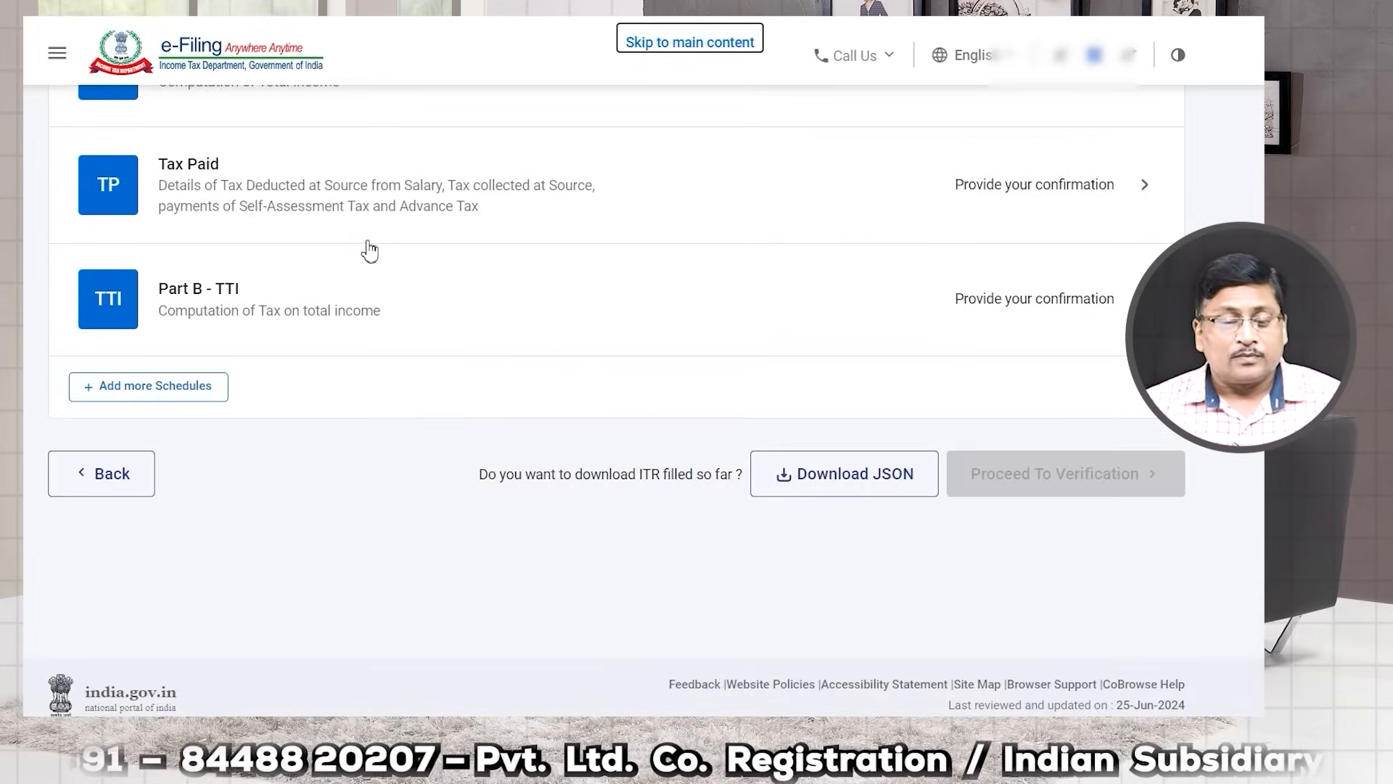
pyautogui.scroll(6, 370, 250)
pyautogui.scroll(14, 370, 251)
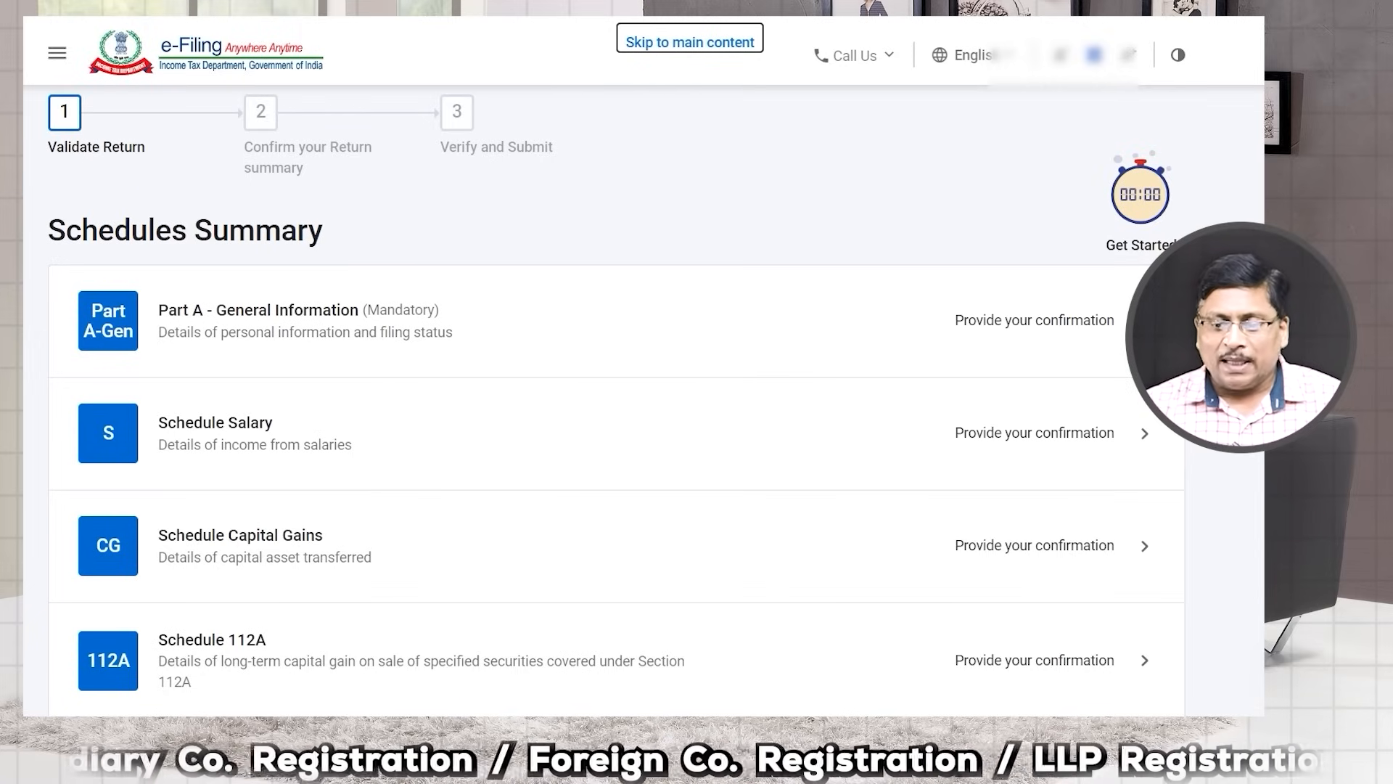
# Step: Open Part A-General Information and look through its details
pyautogui.click(1121, 330)
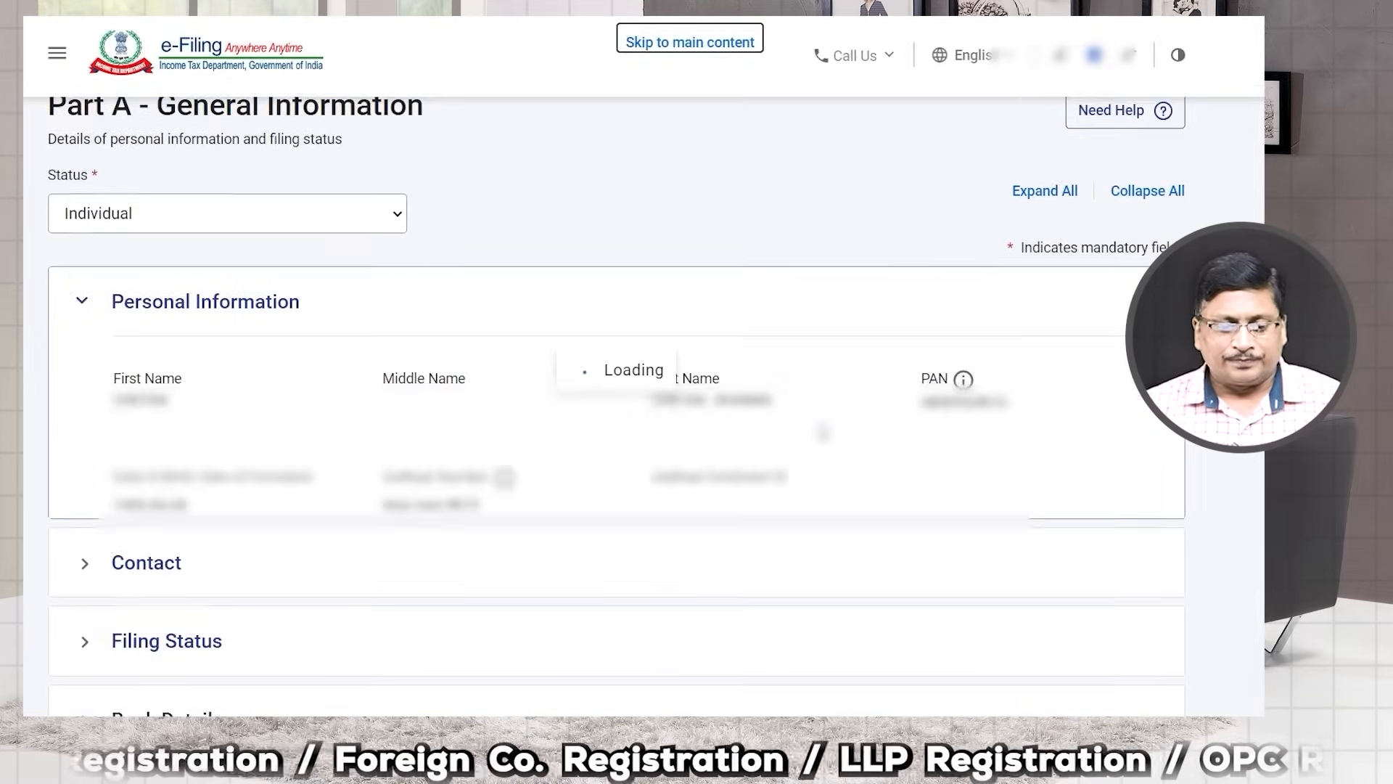
pyautogui.scroll(-3, 423, 453)
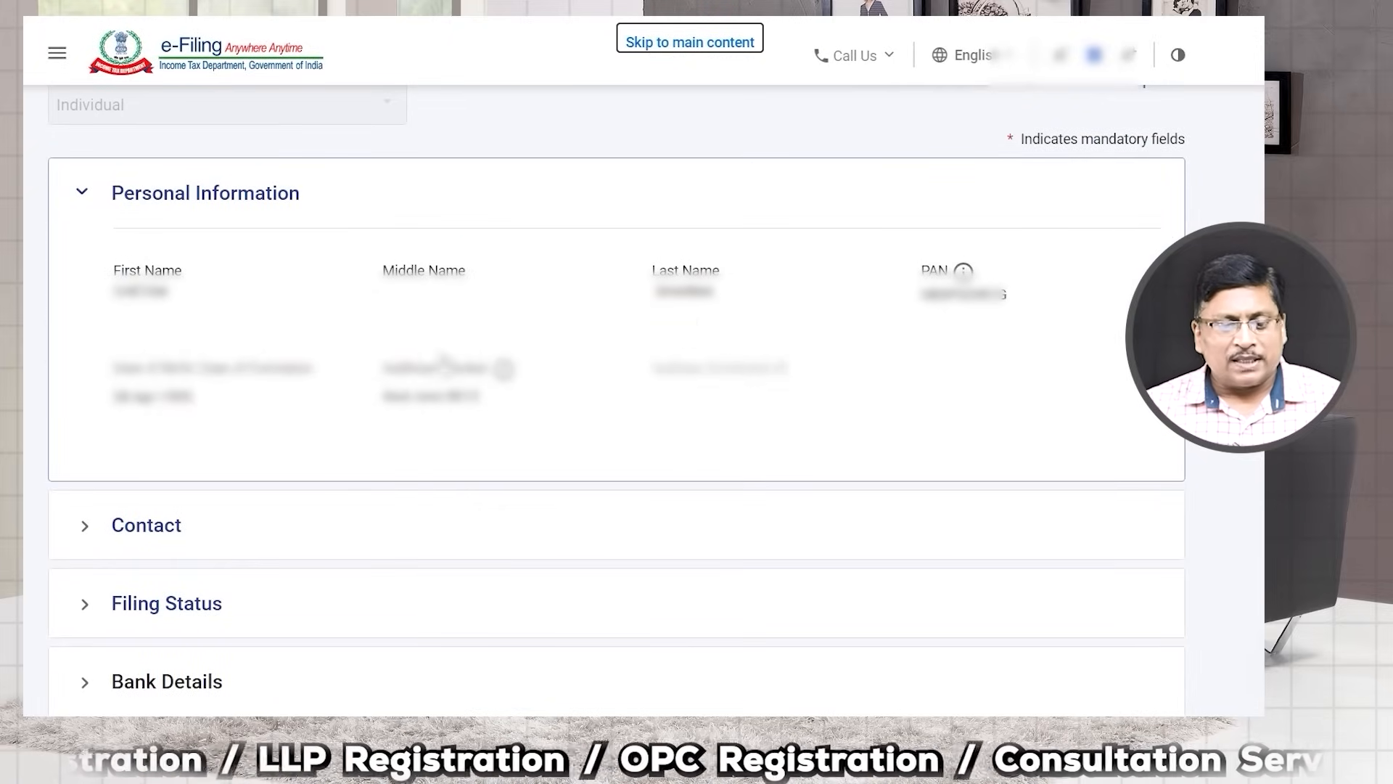
pyautogui.scroll(-2, 425, 410)
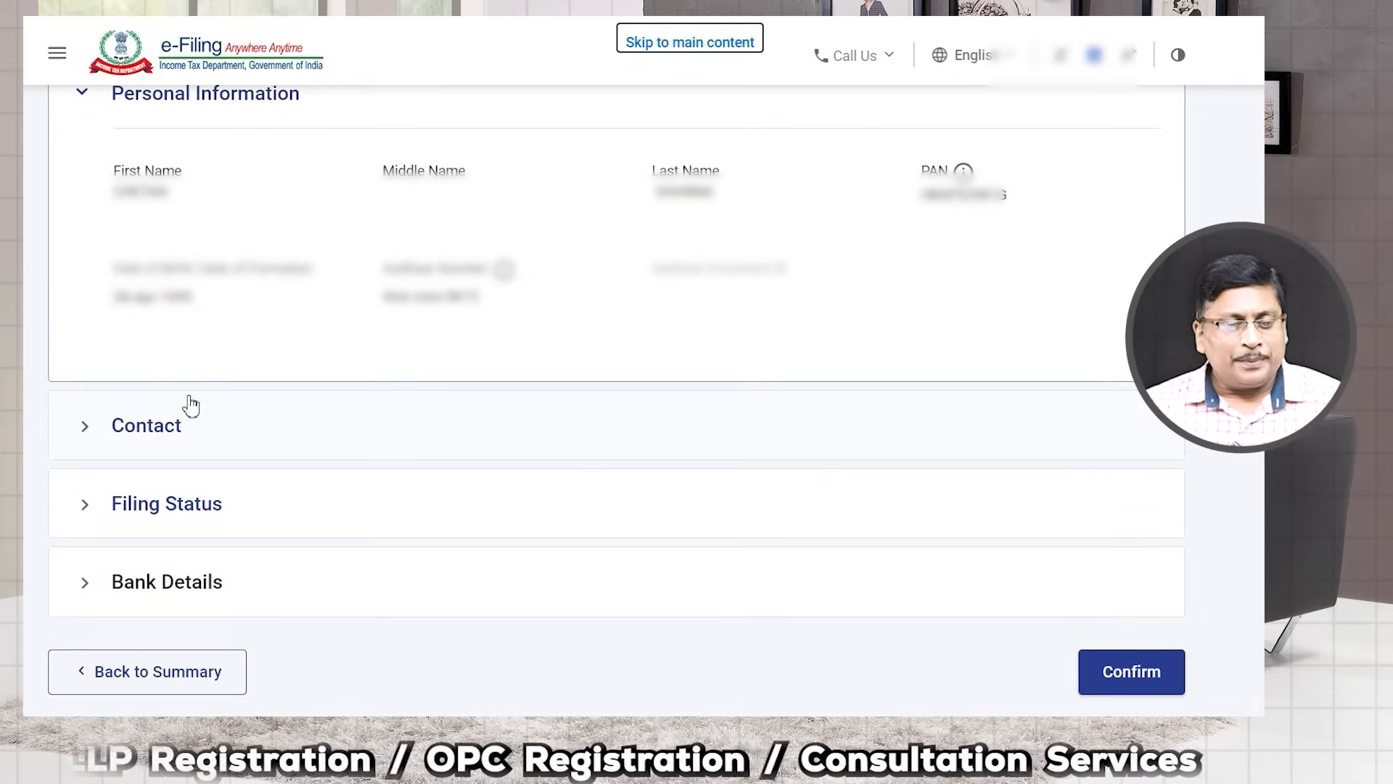
pyautogui.scroll(3, 236, 314)
pyautogui.scroll(-4, 234, 326)
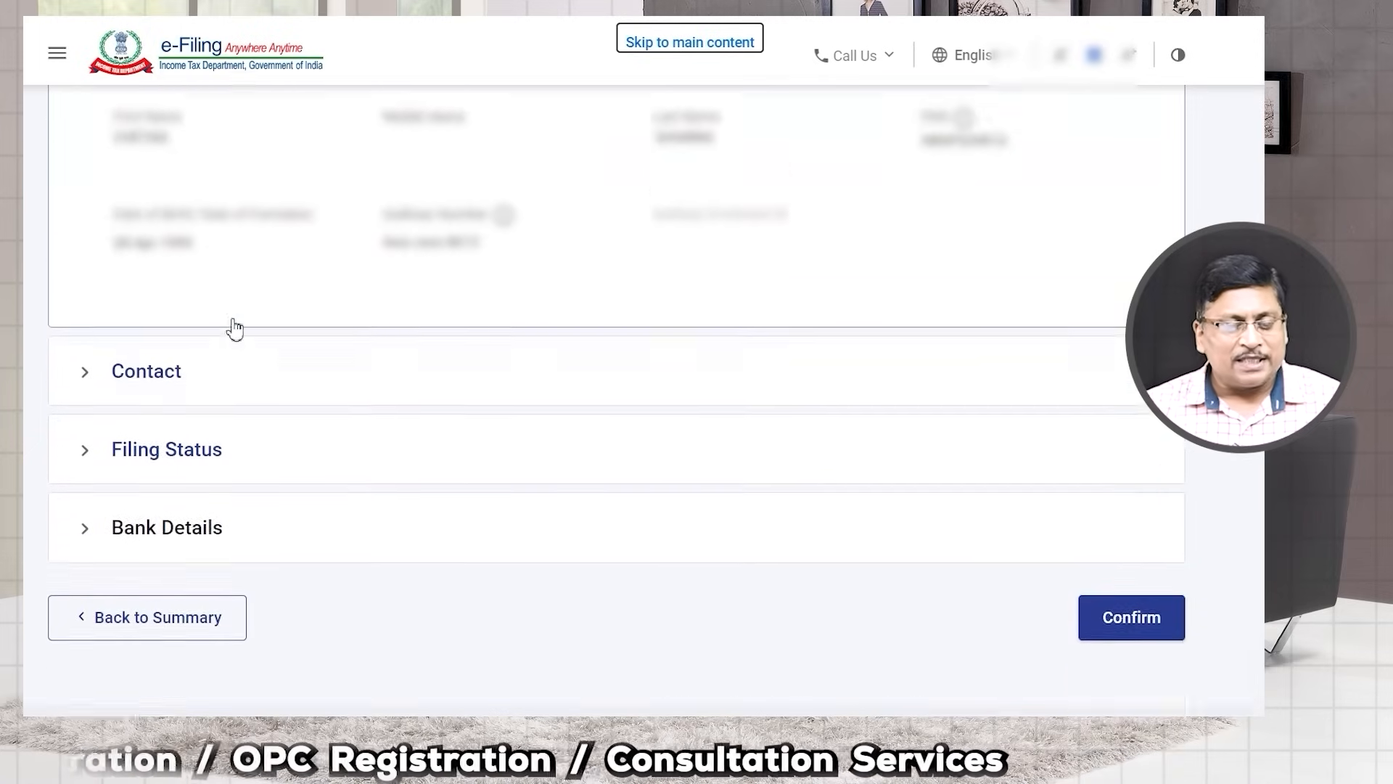
pyautogui.scroll(4, 102, 338)
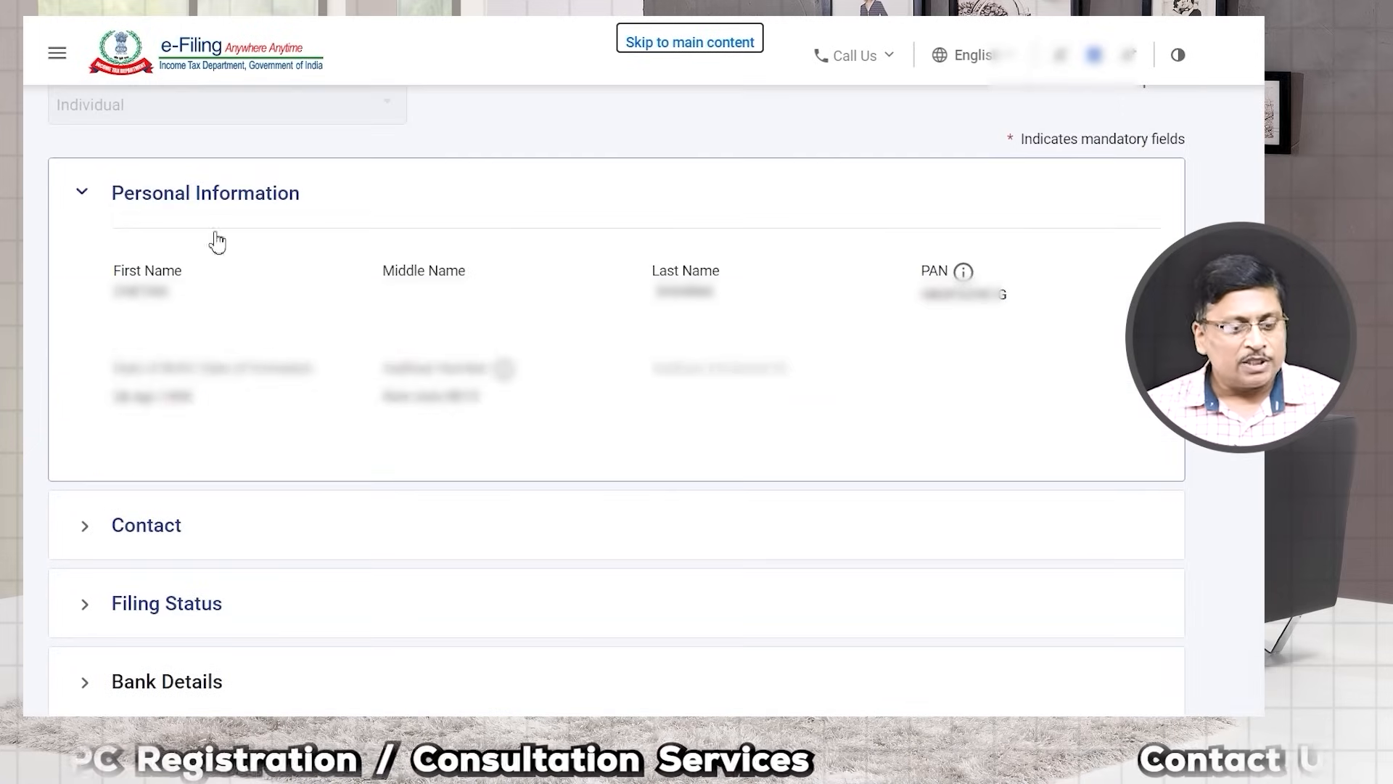
pyautogui.scroll(-4, 193, 327)
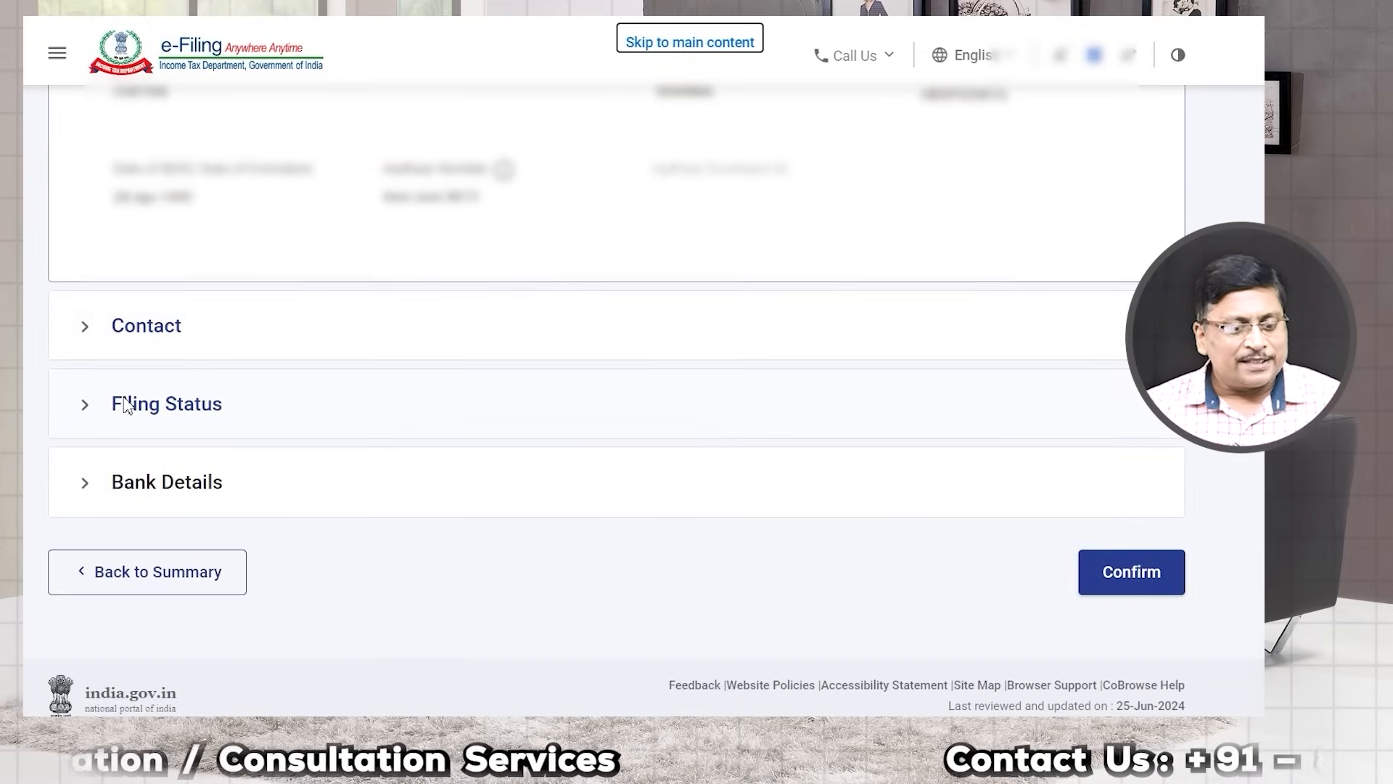
# Step: Expand the Contact section with address, mobile and e-mail, and the Filing Status section
pyautogui.click(94, 334)
pyautogui.scroll(3, 342, 326)
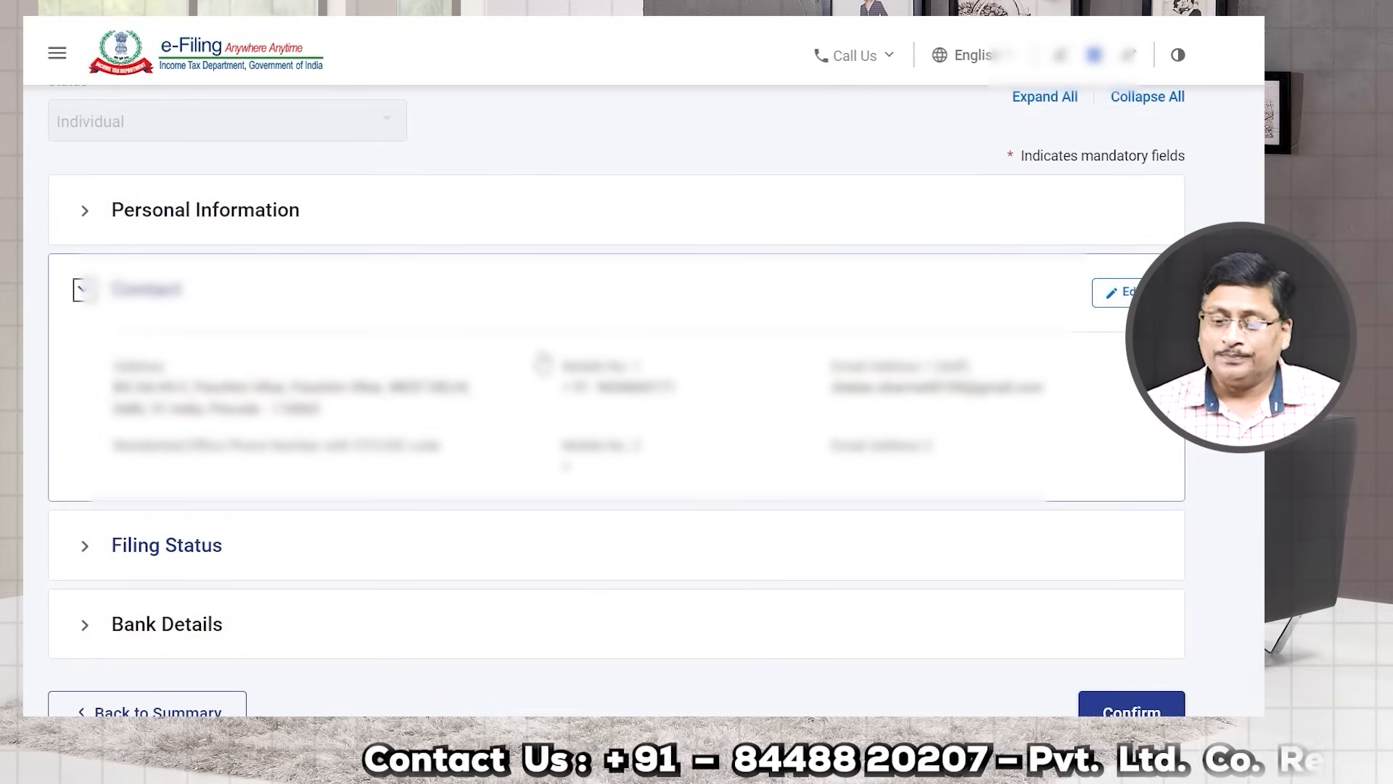
pyautogui.scroll(2, 542, 363)
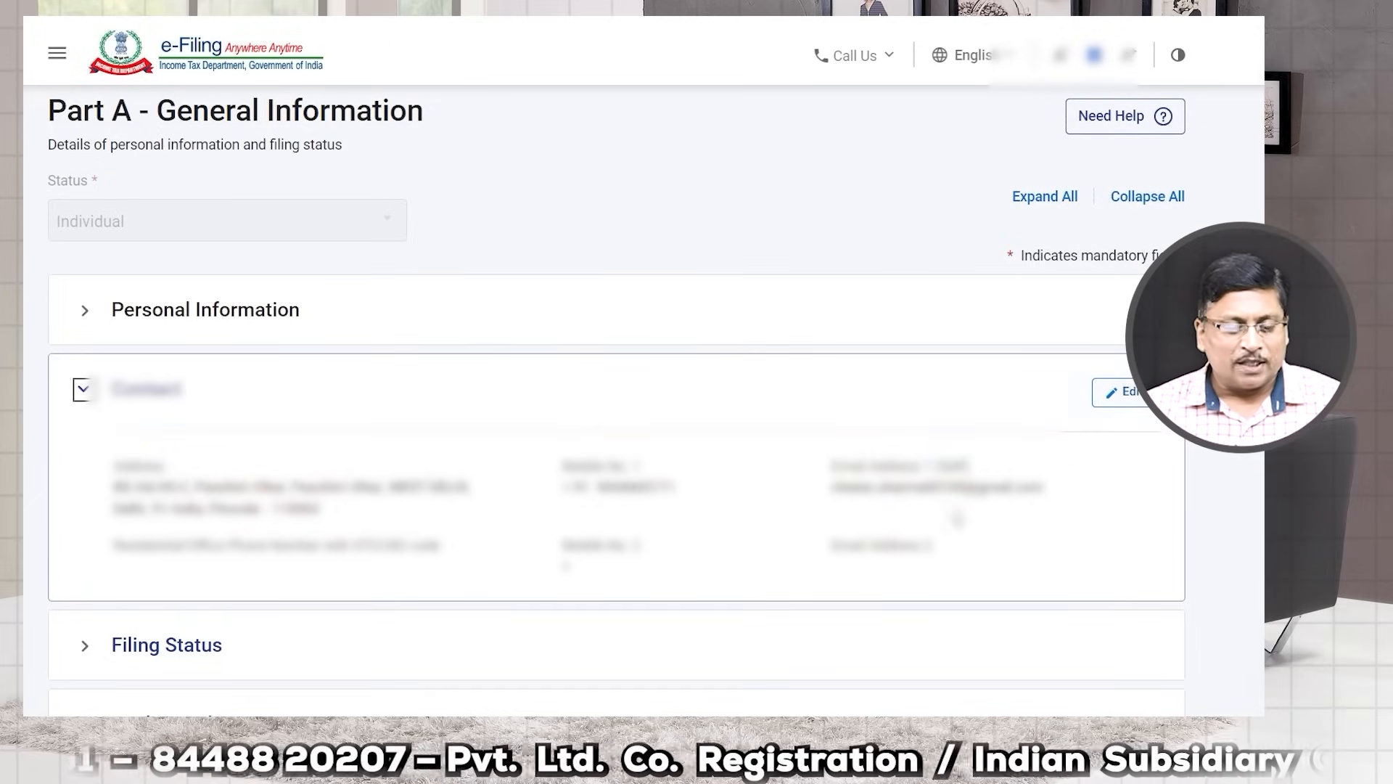
pyautogui.scroll(-3, 499, 519)
pyautogui.click(85, 456)
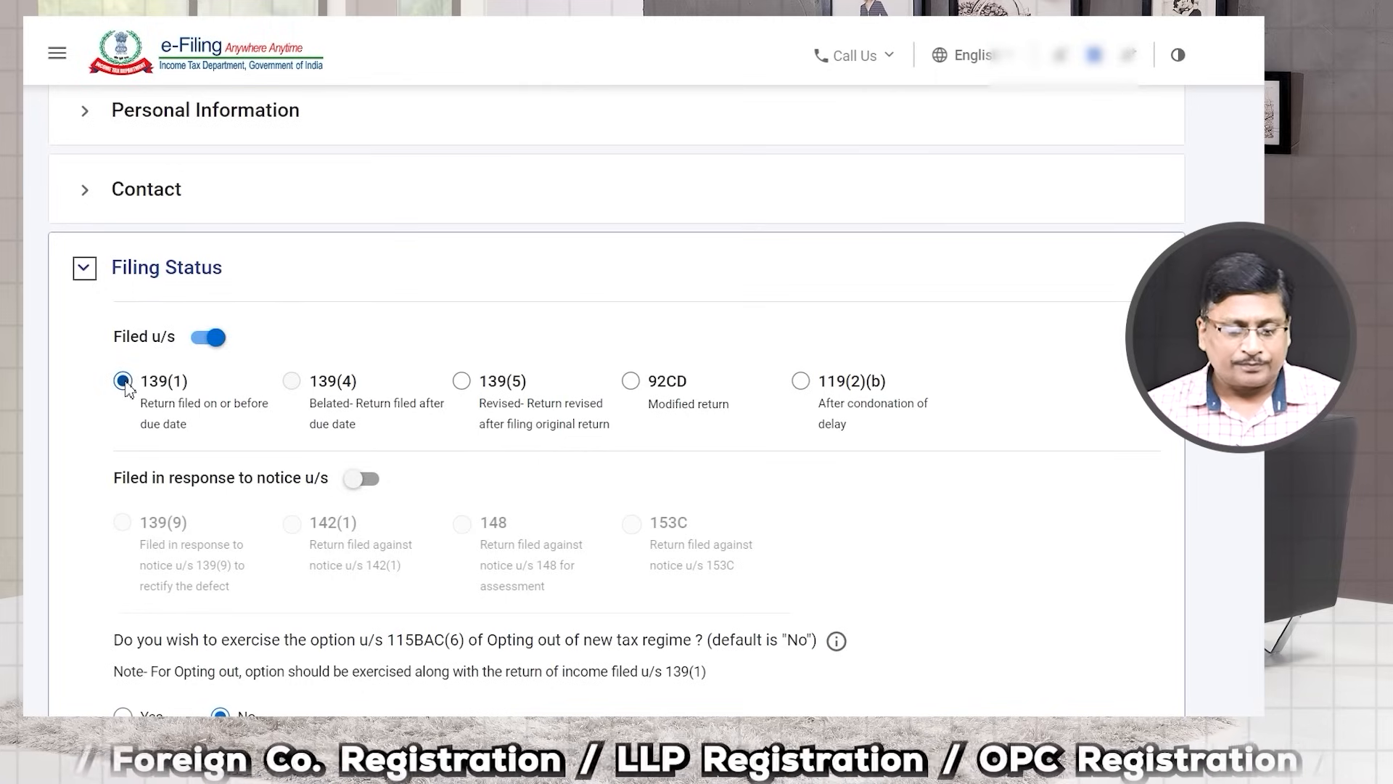
# Step: Set residential status to Resident, with the in-India 182 days or more condition
pyautogui.scroll(-4, 122, 385)
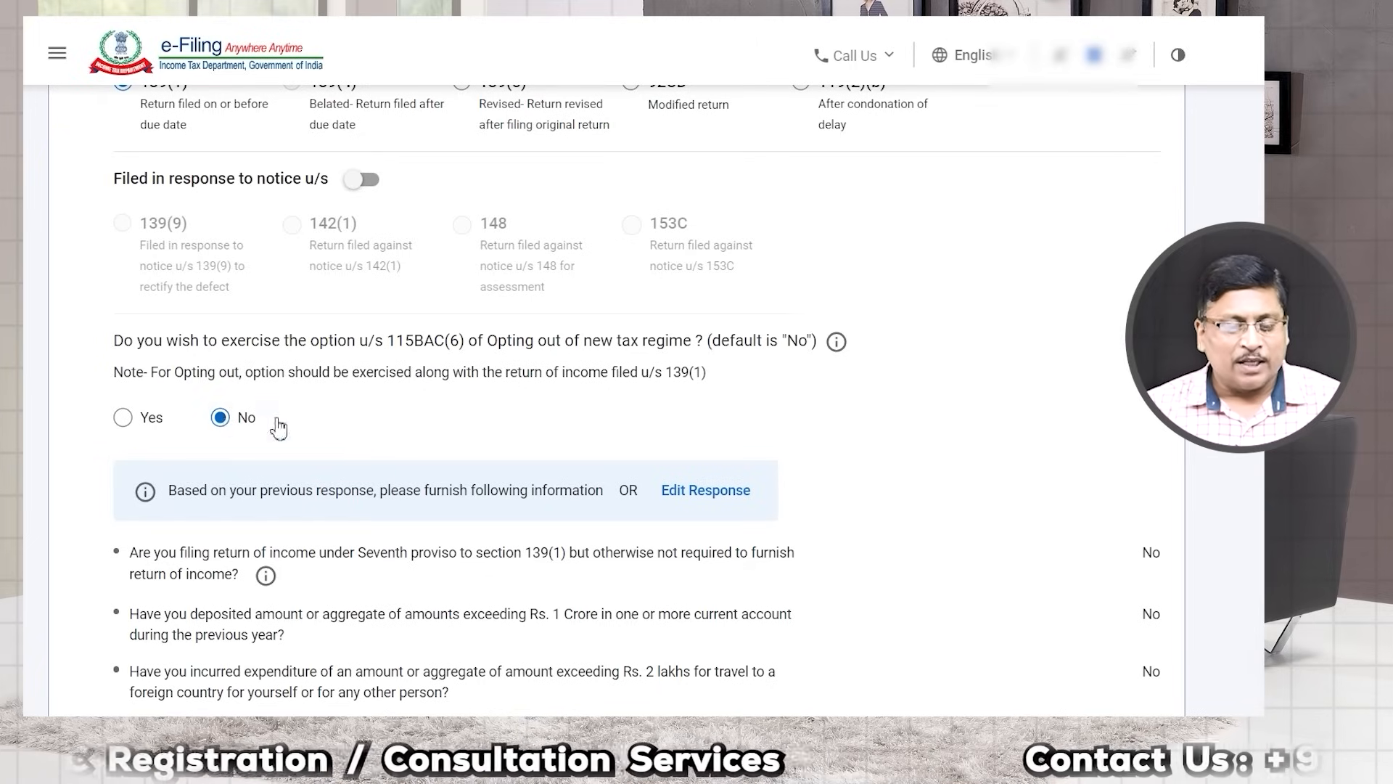
pyautogui.scroll(-7, 274, 426)
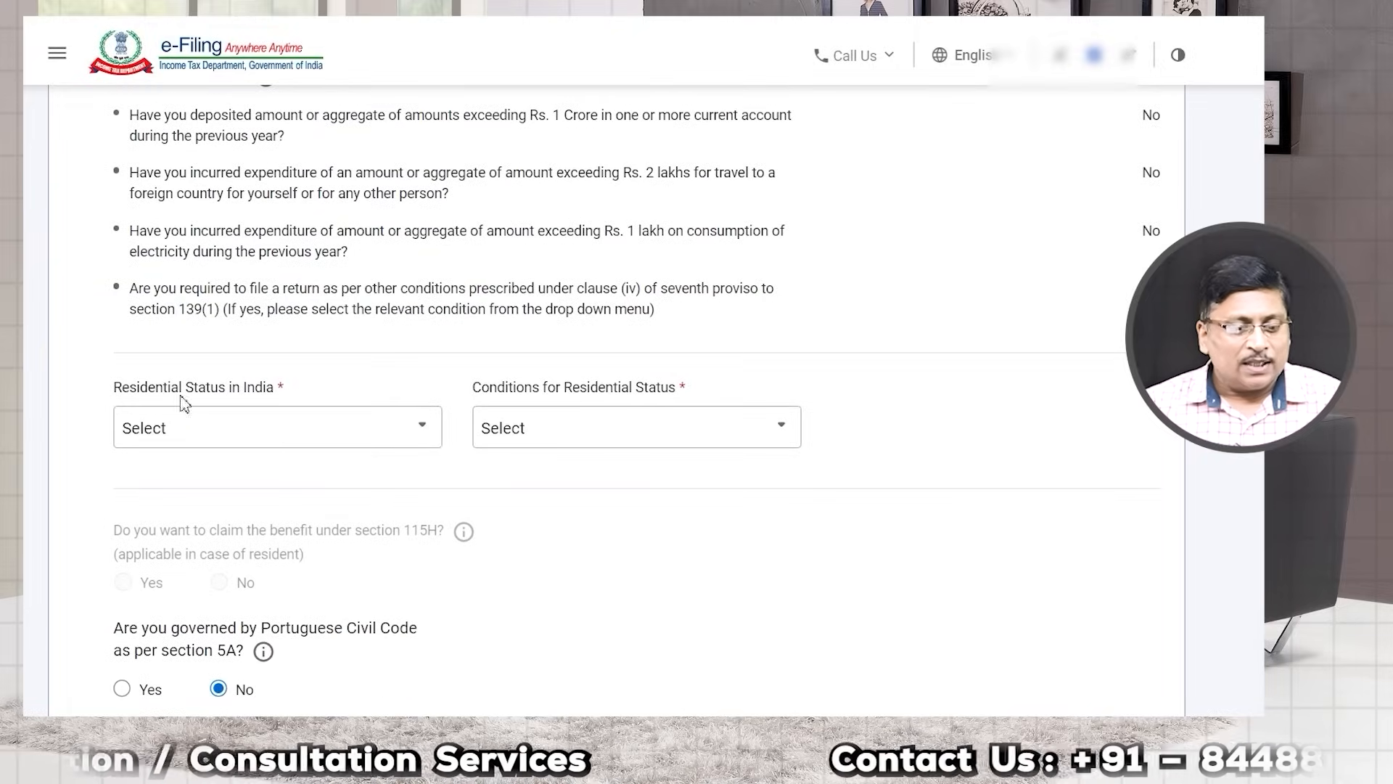
pyautogui.click(257, 435)
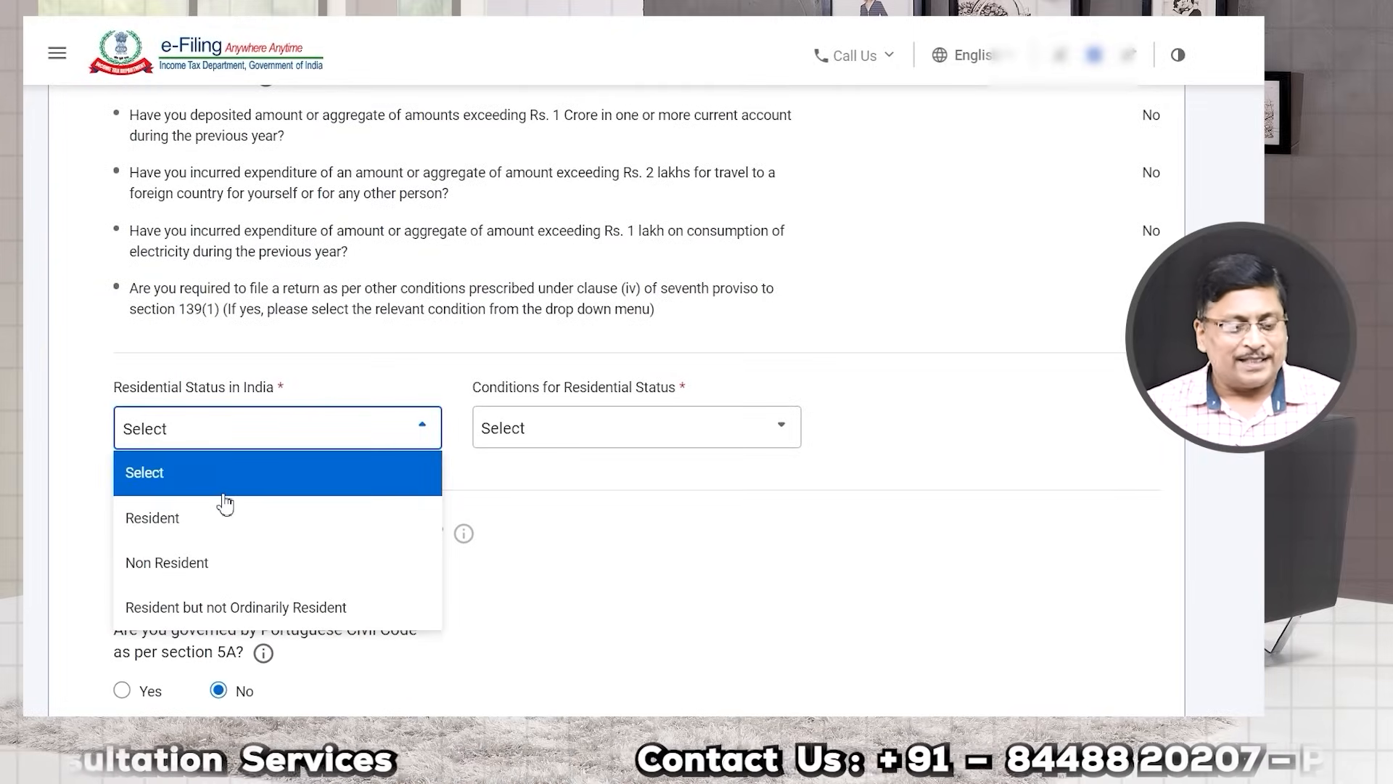
pyautogui.click(187, 531)
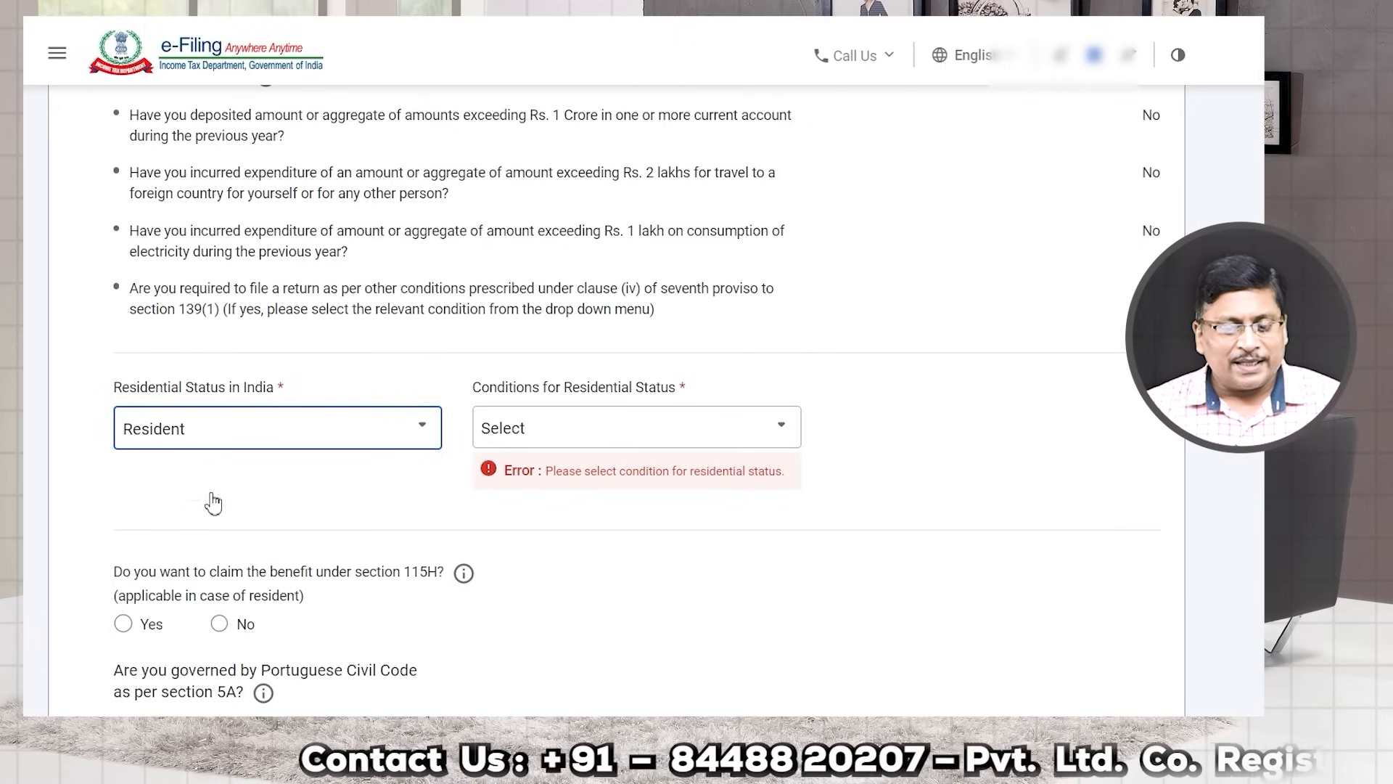
pyautogui.click(533, 434)
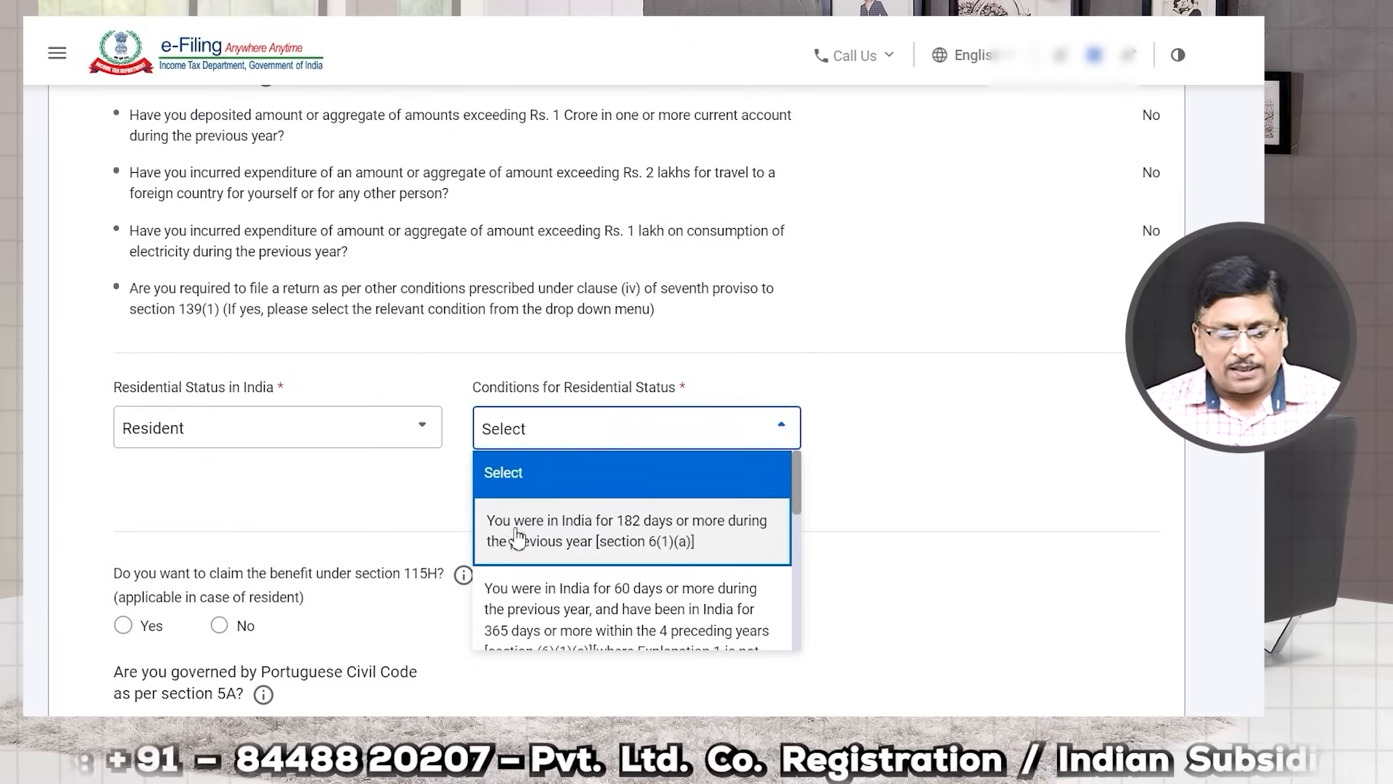
pyautogui.click(639, 540)
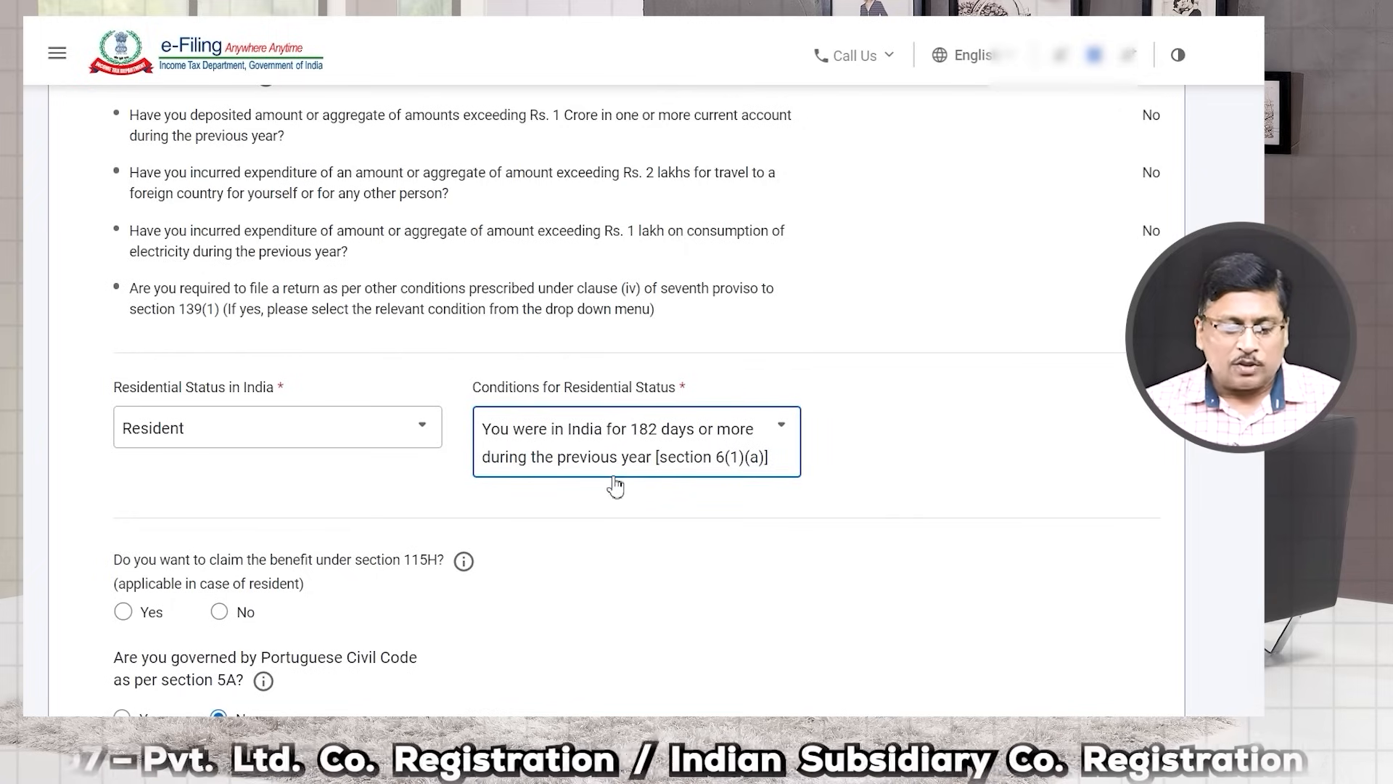
# Step: Answer No to the section 115H benefit and to being an FPI
pyautogui.scroll(-3, 569, 457)
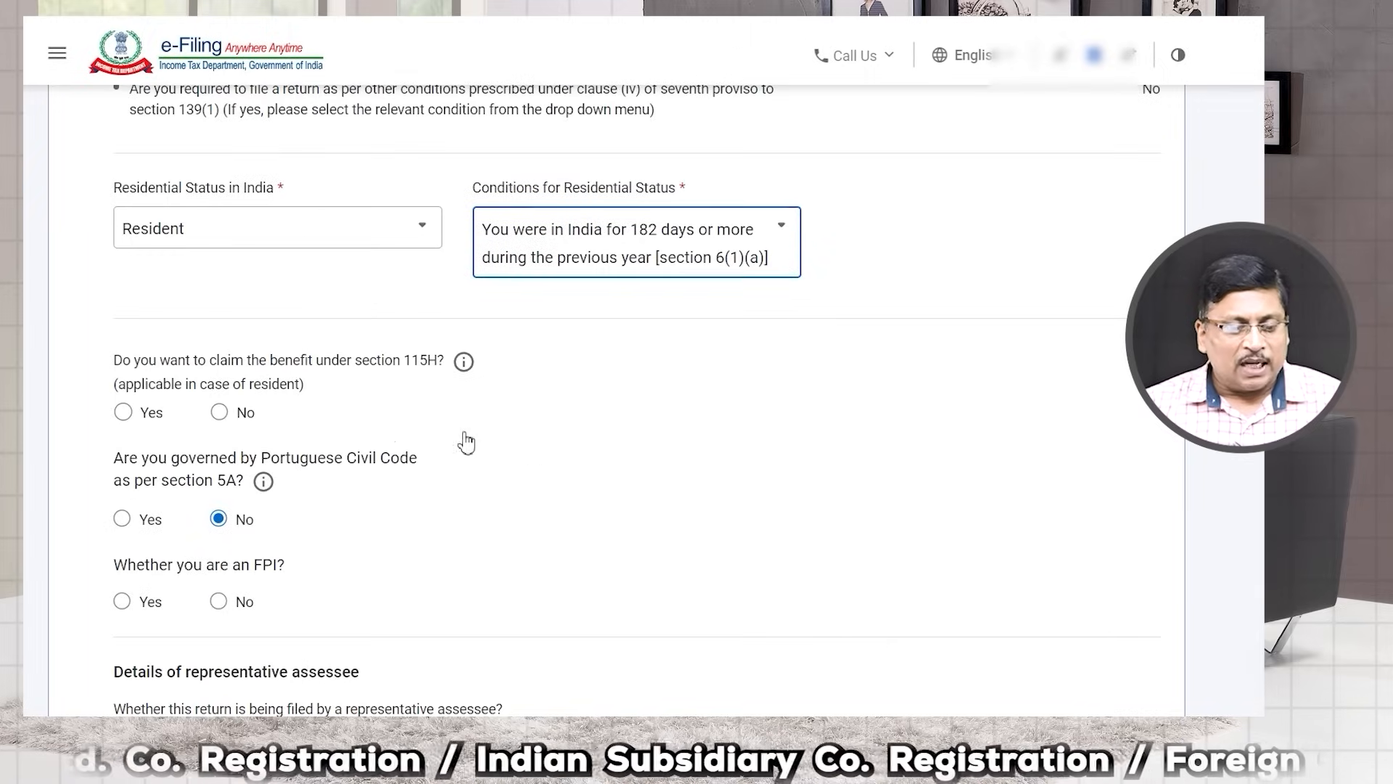
pyautogui.click(218, 412)
pyautogui.click(219, 602)
pyautogui.scroll(-6, 351, 578)
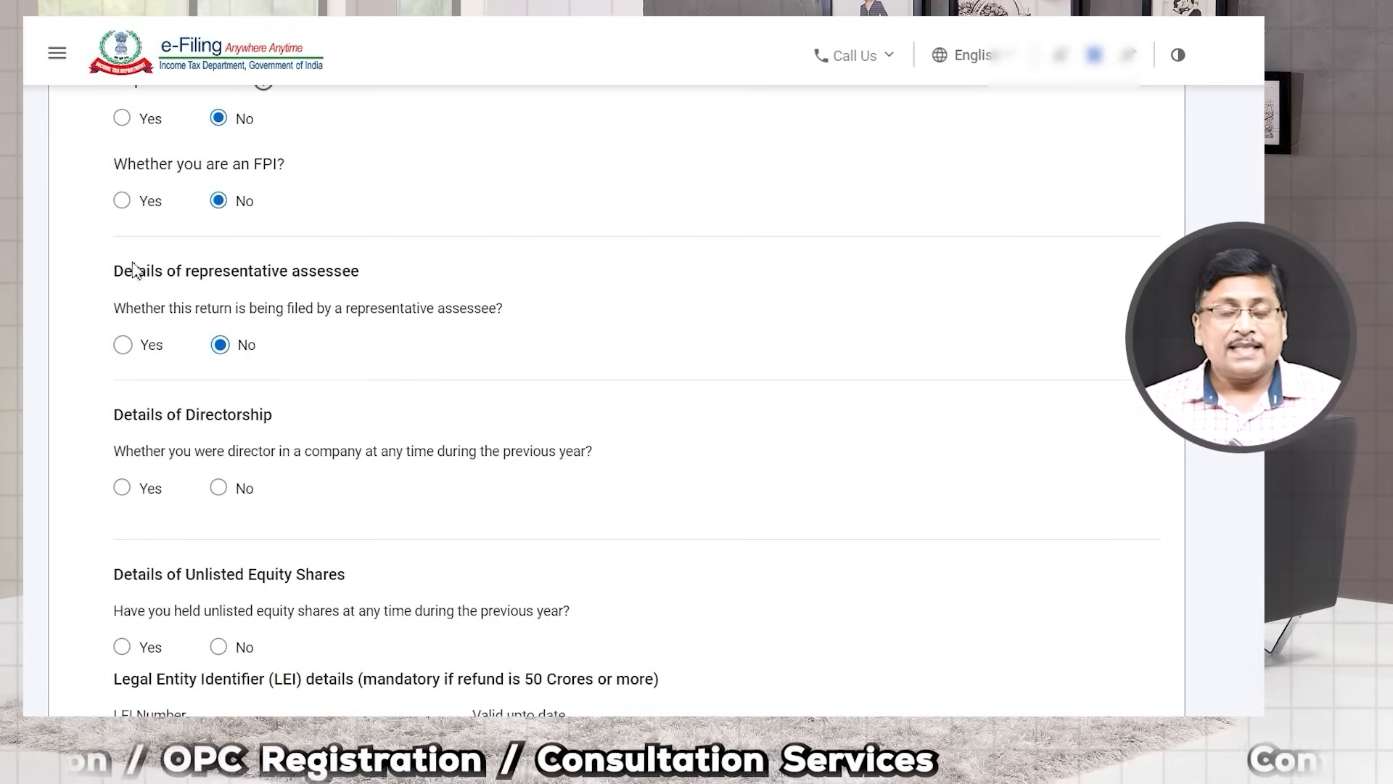
pyautogui.moveTo(133, 270); pyautogui.dragTo(354, 275)
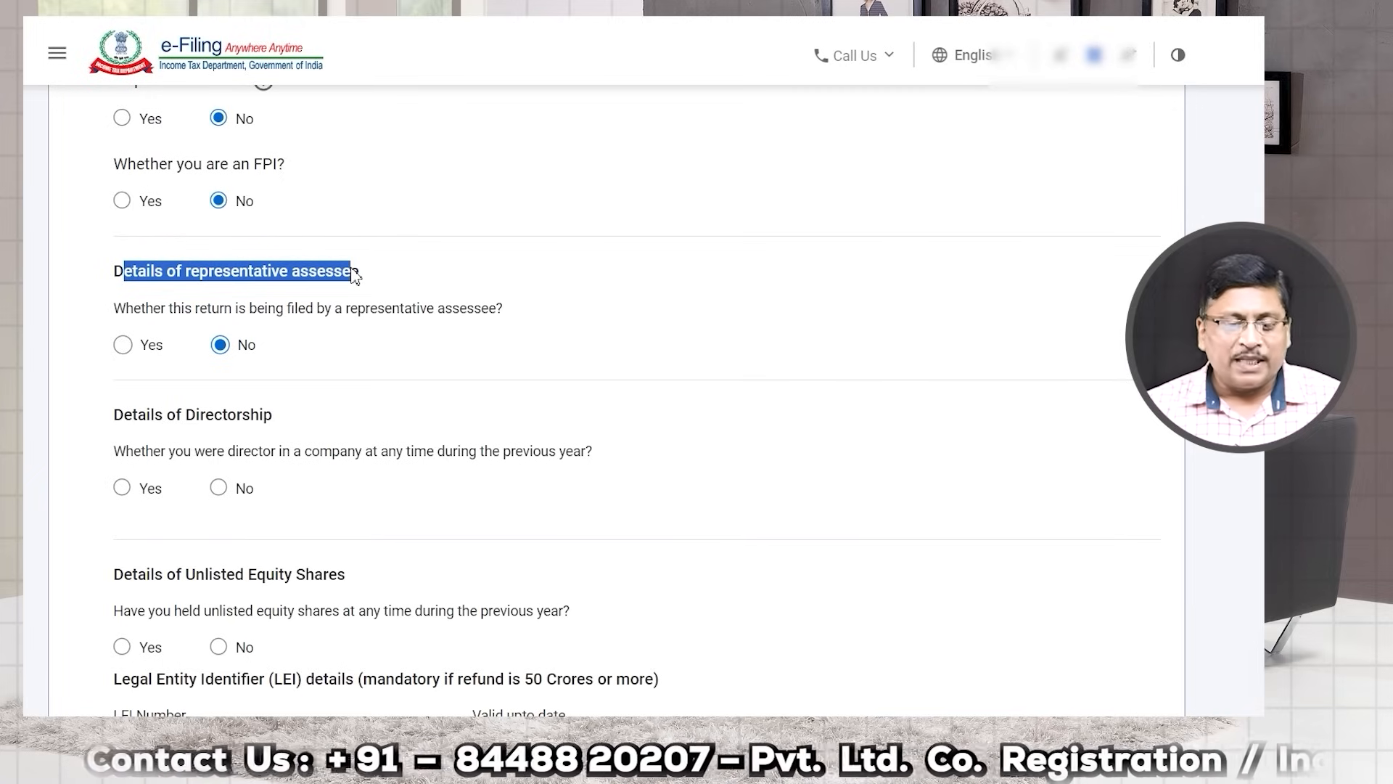
# Step: Keep the return as not filed by a representative assessee, answering No
pyautogui.click(234, 297)
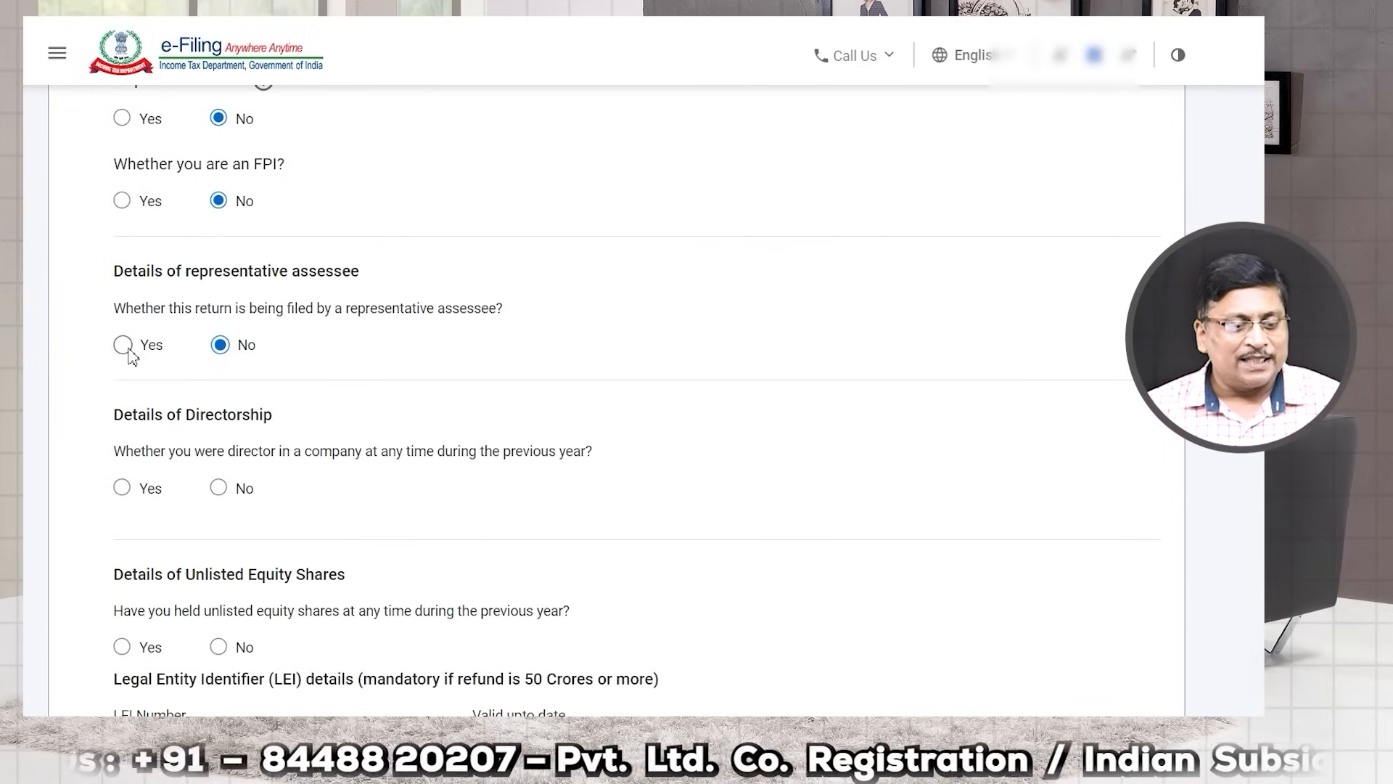
pyautogui.click(123, 345)
pyautogui.click(215, 432)
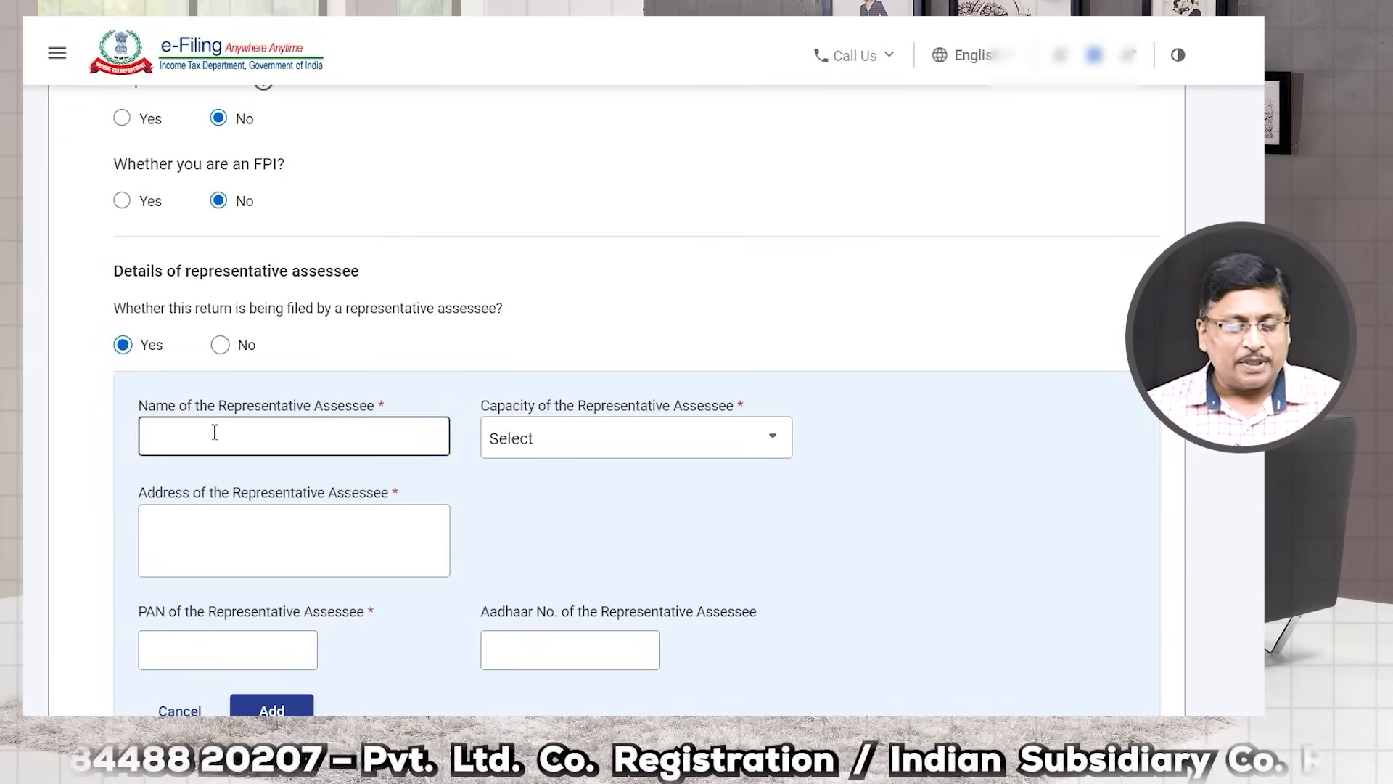
pyautogui.scroll(-1, 295, 445)
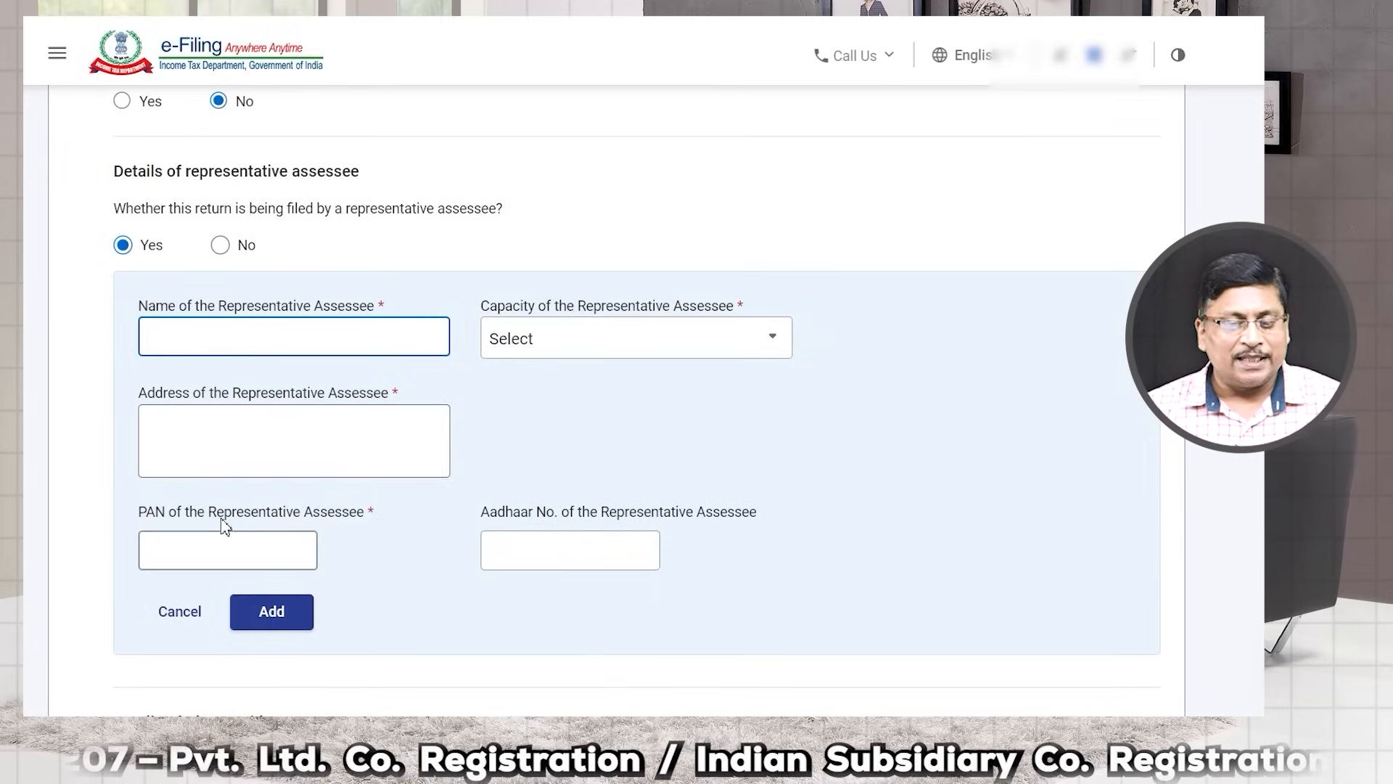
pyautogui.click(222, 246)
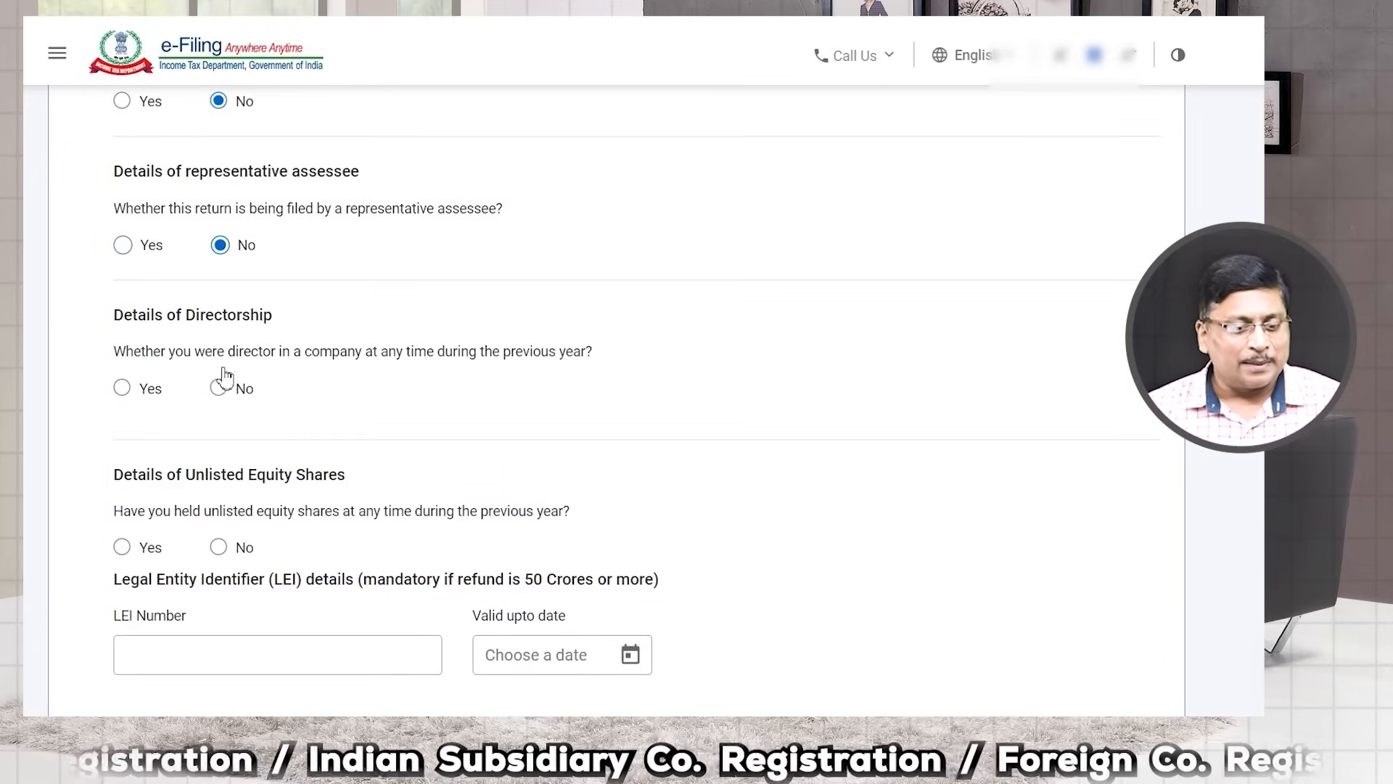
pyautogui.scroll(-1, 161, 312)
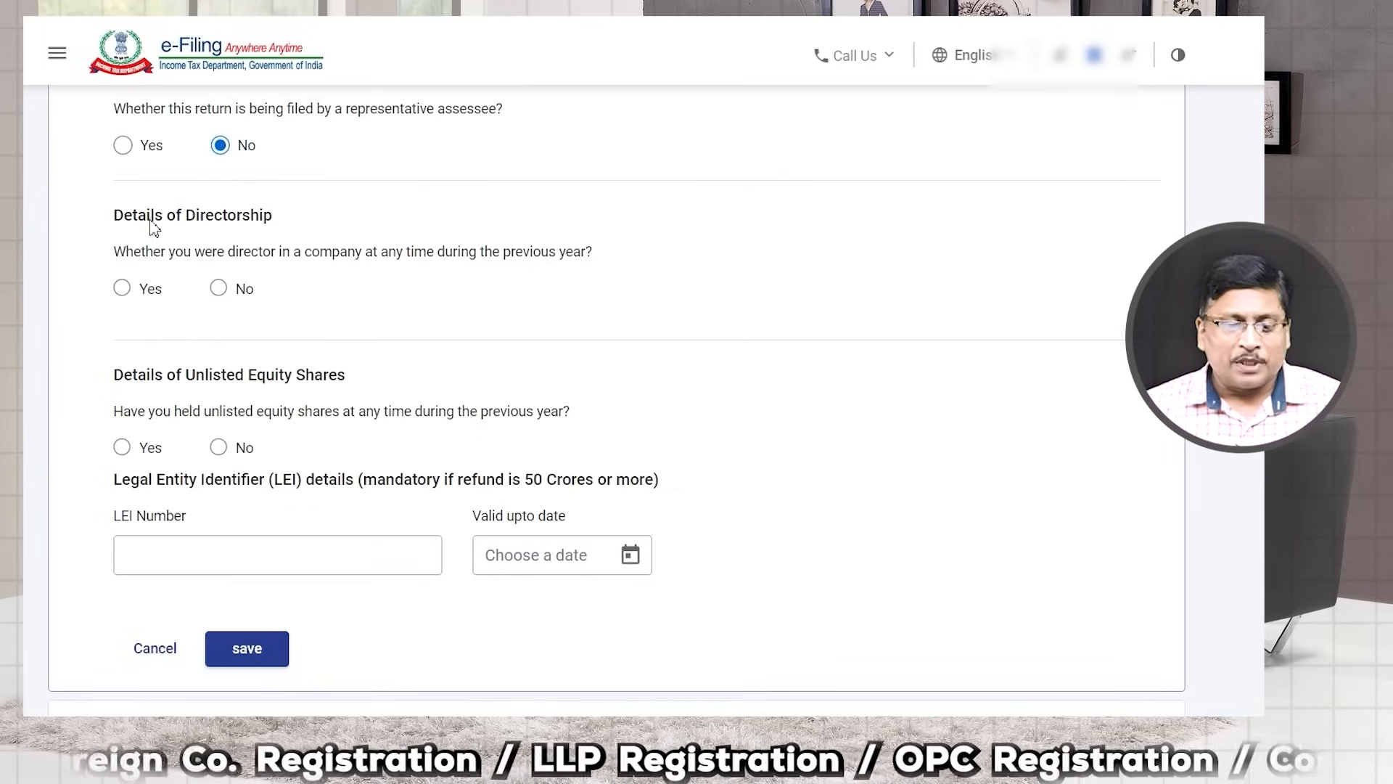
pyautogui.scroll(1, 152, 226)
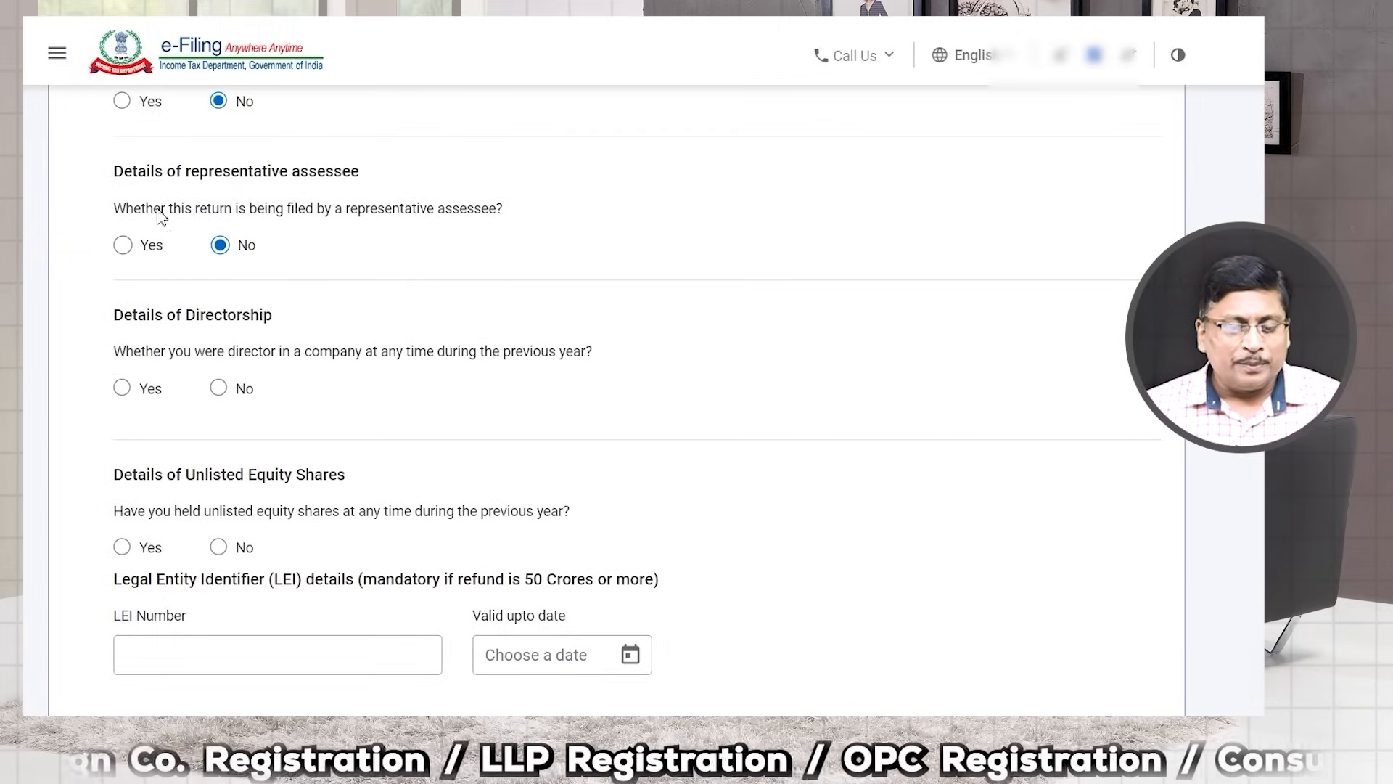
# Step: Answer No to having held a company directorship during the previous year
pyautogui.click(122, 388)
pyautogui.scroll(-1, 185, 472)
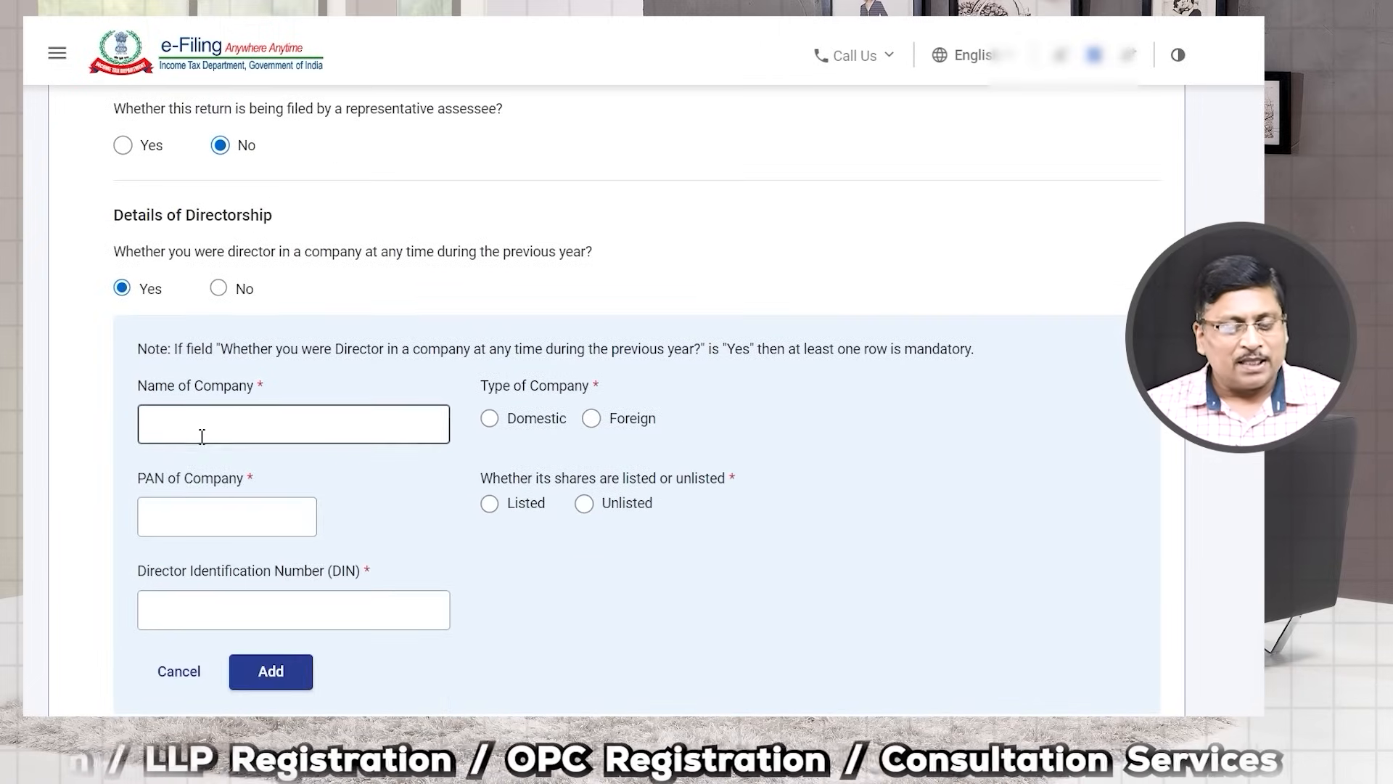
pyautogui.click(202, 436)
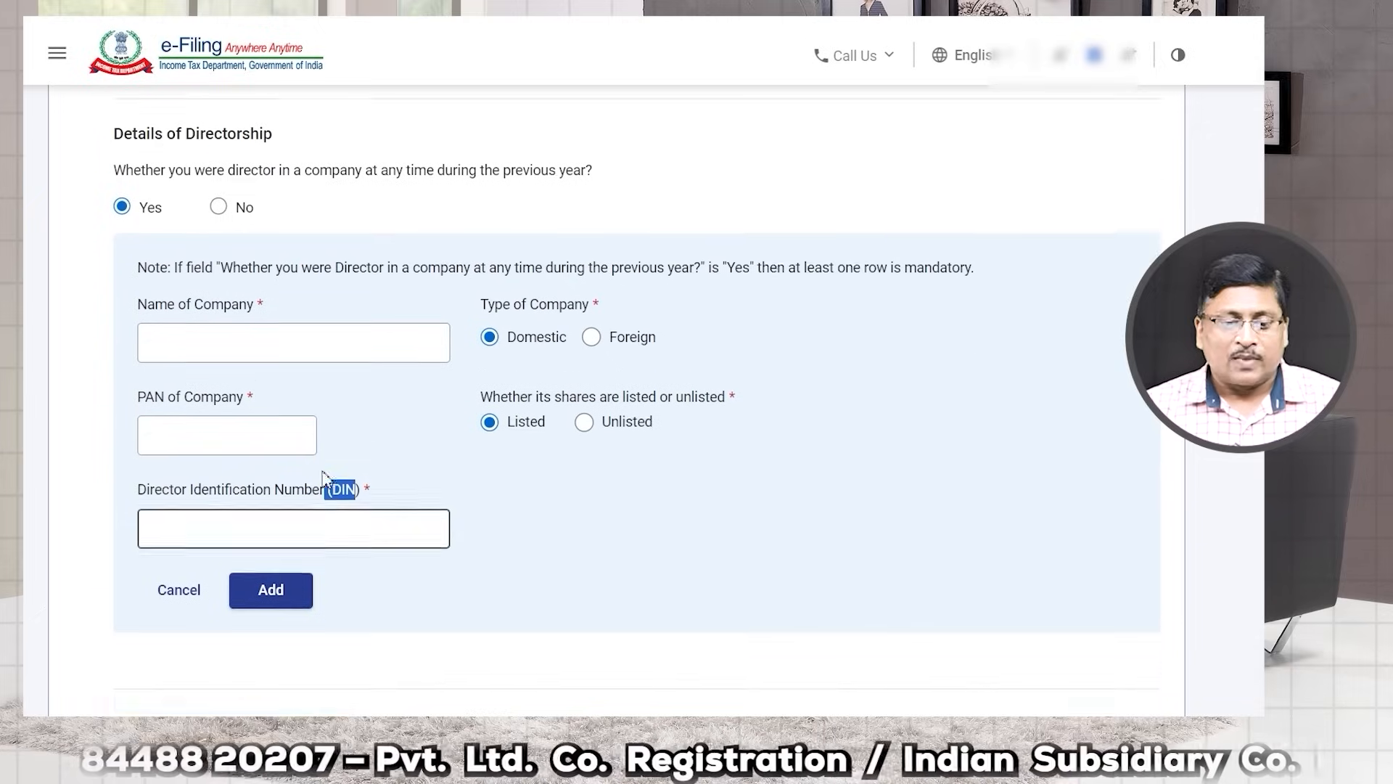
pyautogui.scroll(1, 302, 465)
pyautogui.click(219, 289)
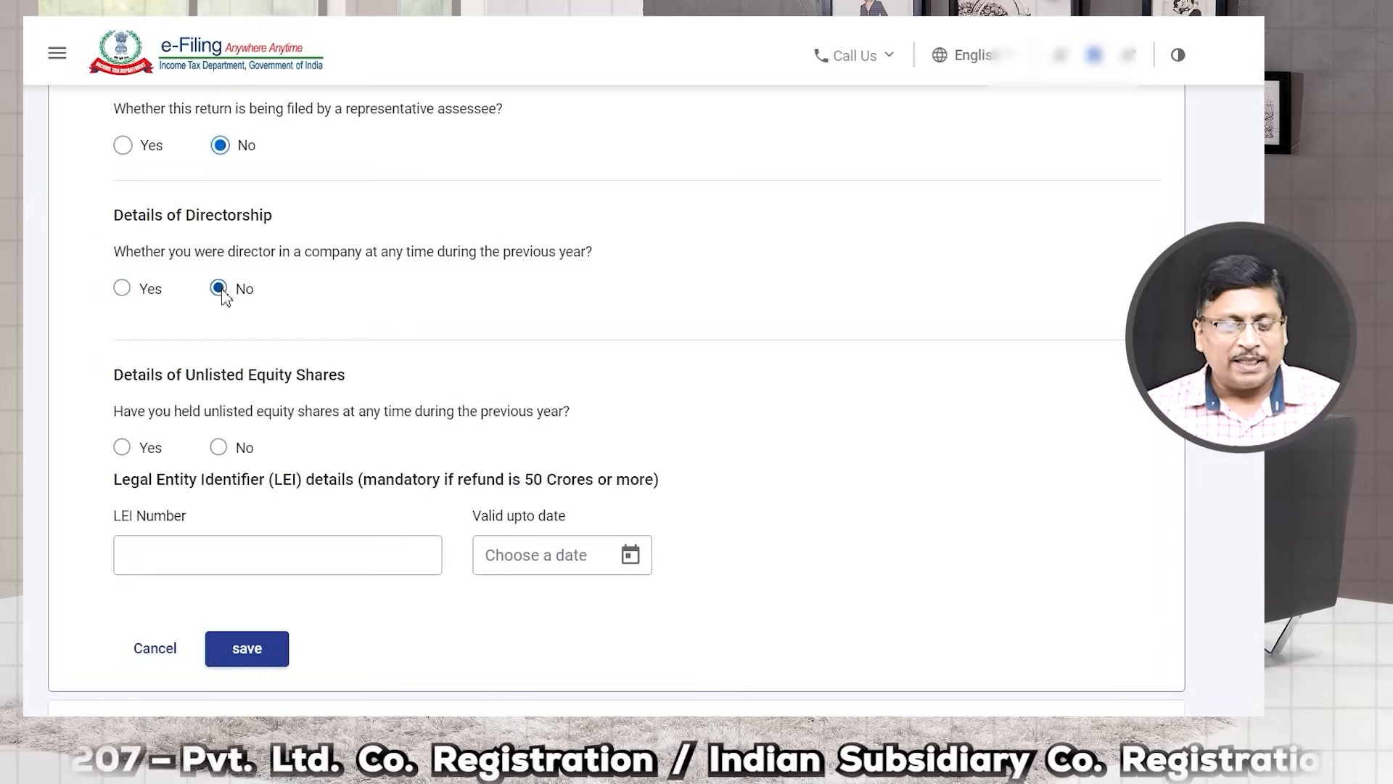
pyautogui.moveTo(138, 376); pyautogui.dragTo(349, 379)
# Step: Answer Yes under Details of Unlisted Equity Shares and expand the Bank Details section
pyautogui.click(227, 390)
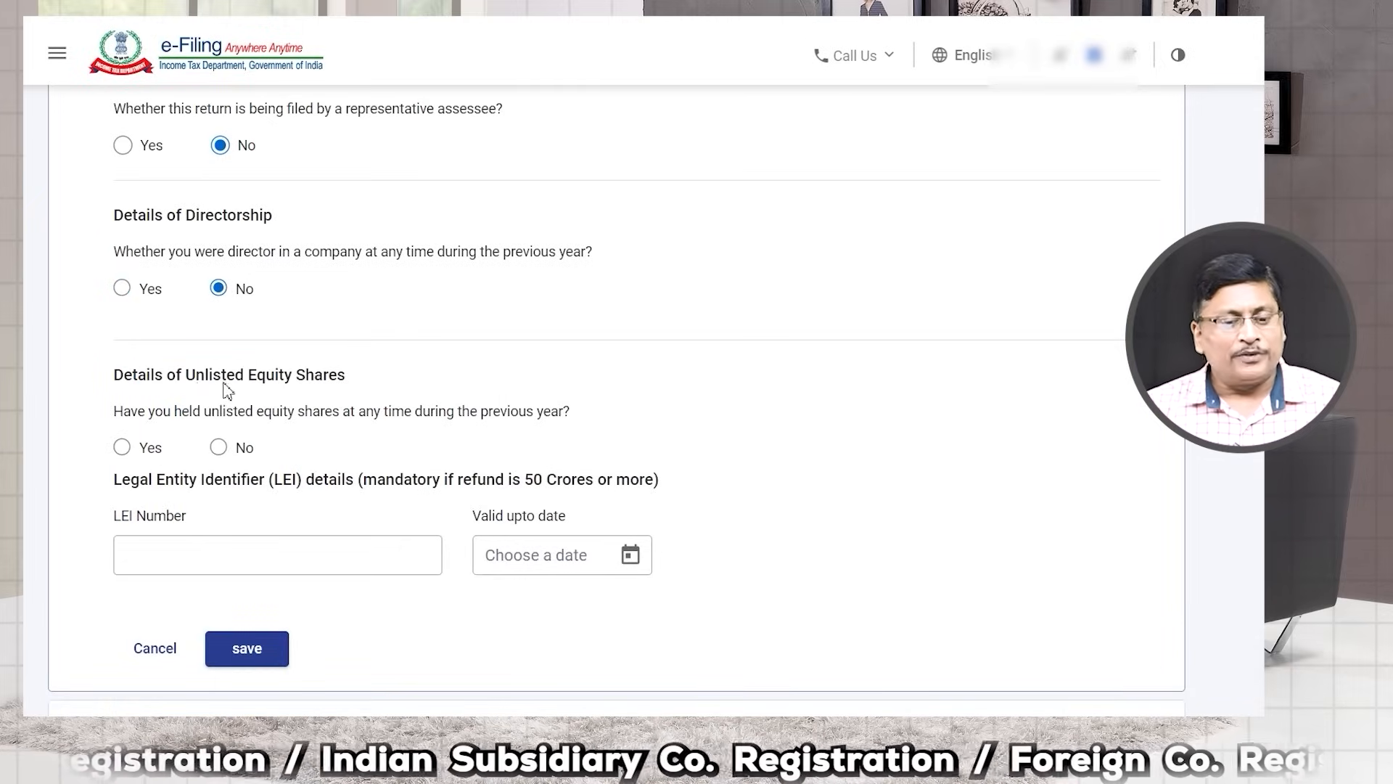
pyautogui.moveTo(131, 382); pyautogui.dragTo(352, 384)
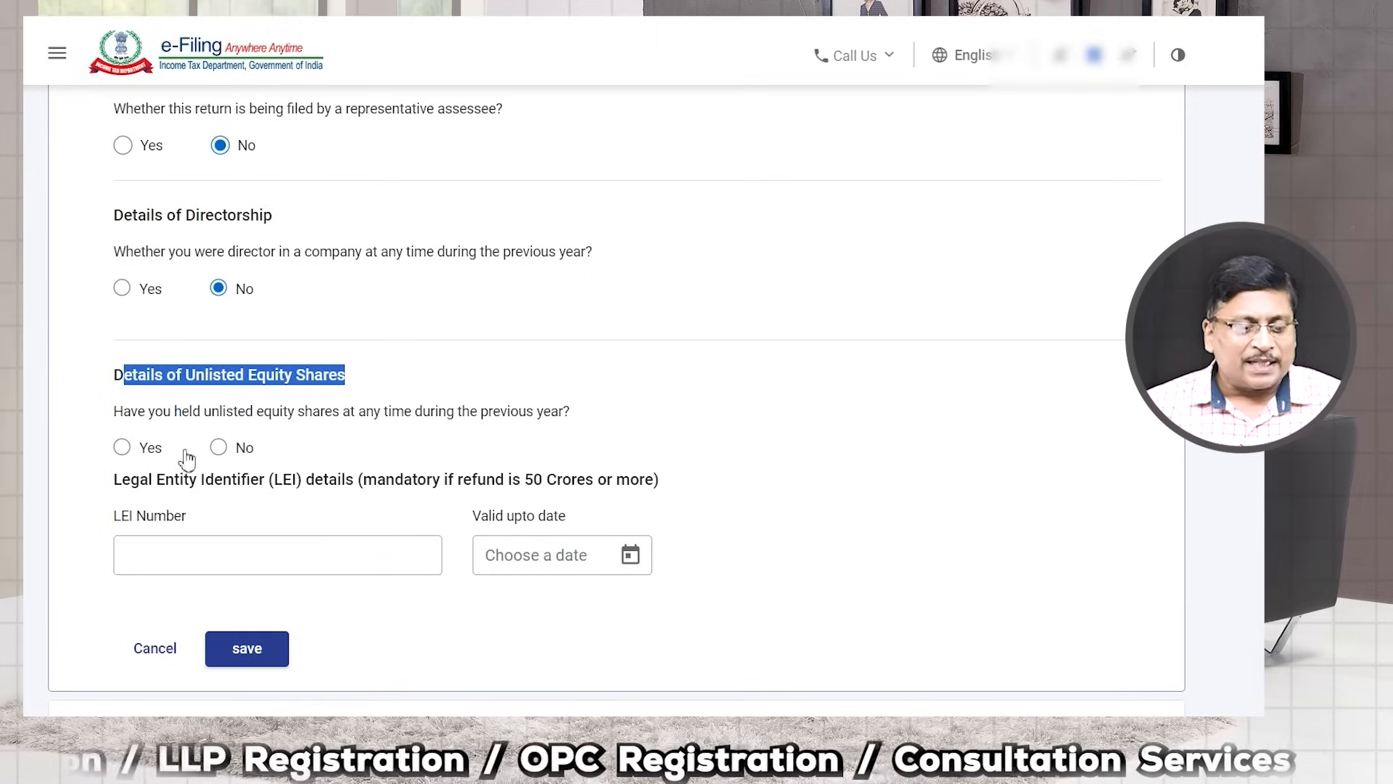
pyautogui.click(123, 448)
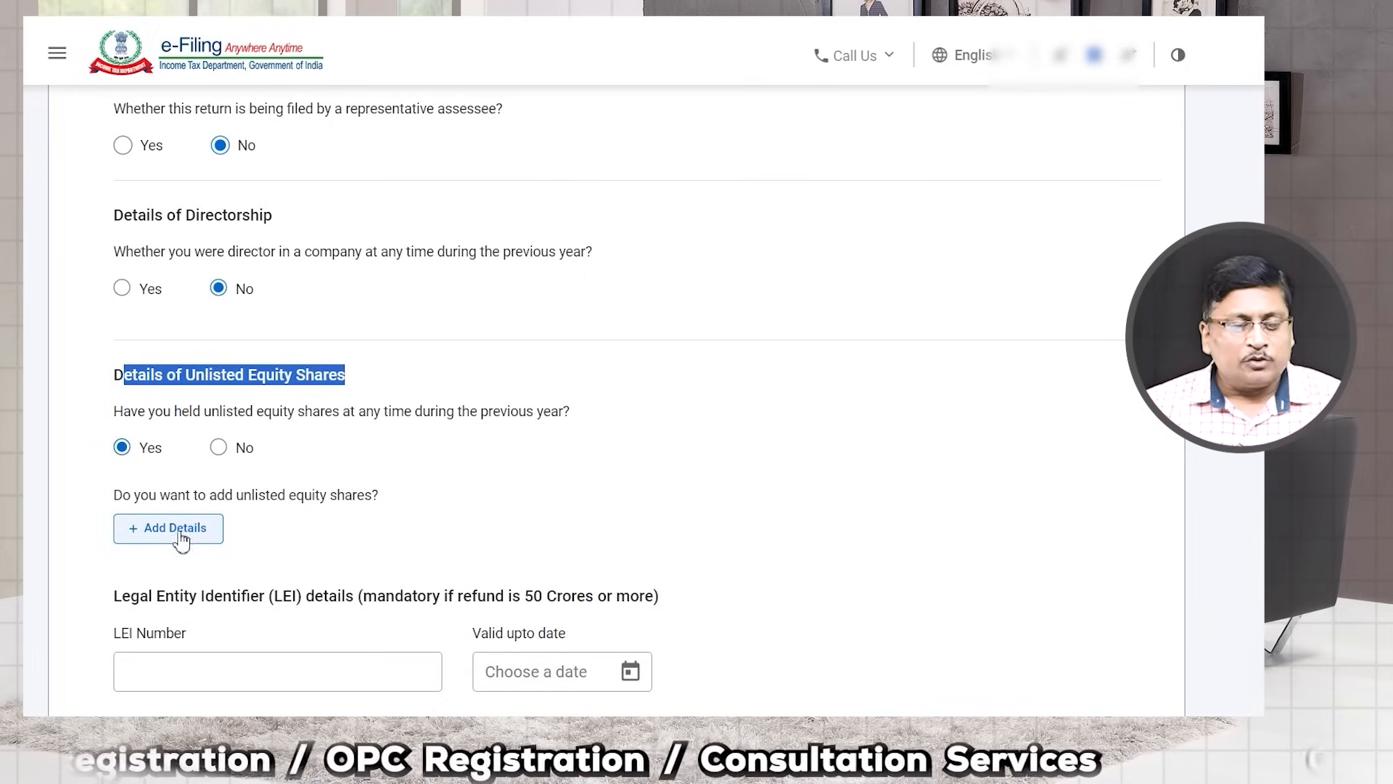
pyautogui.moveTo(142, 496); pyautogui.dragTo(365, 496)
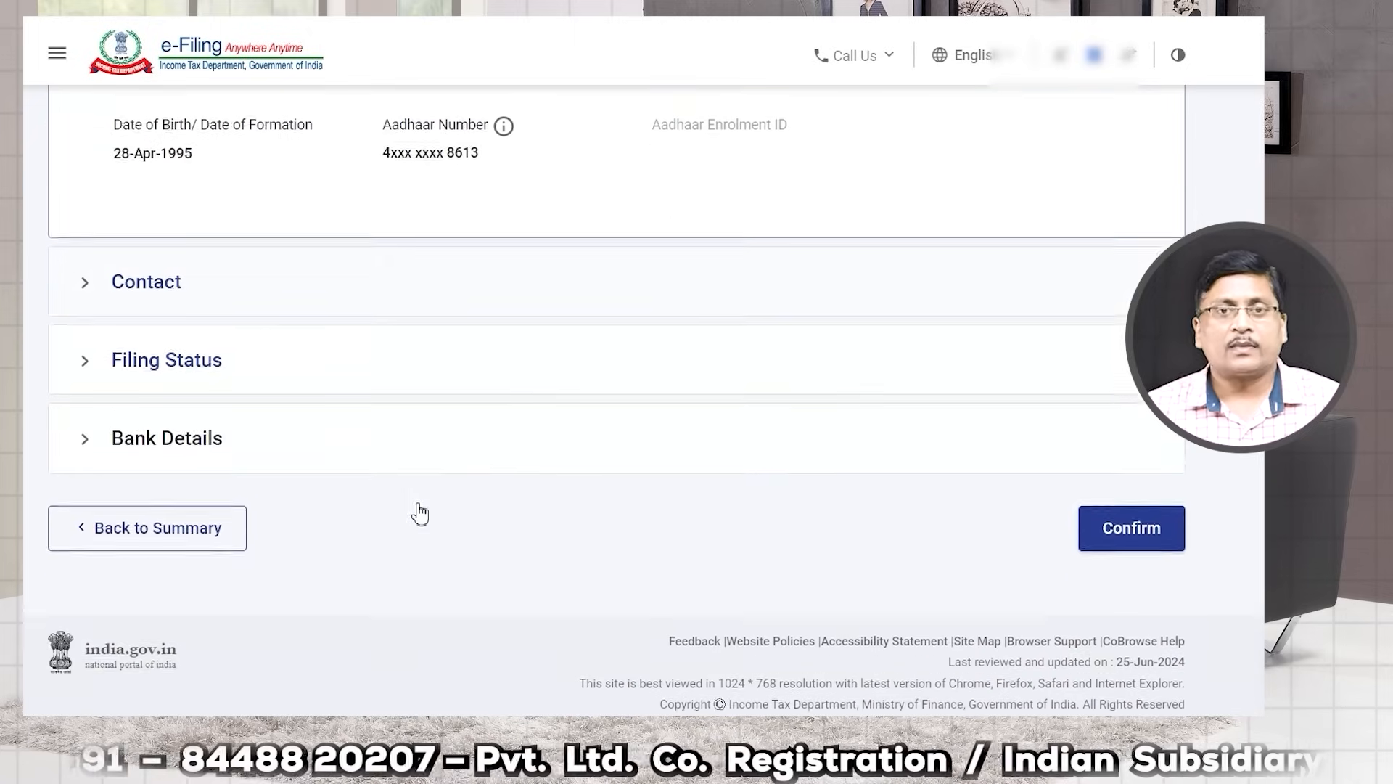
pyautogui.scroll(-1, 413, 513)
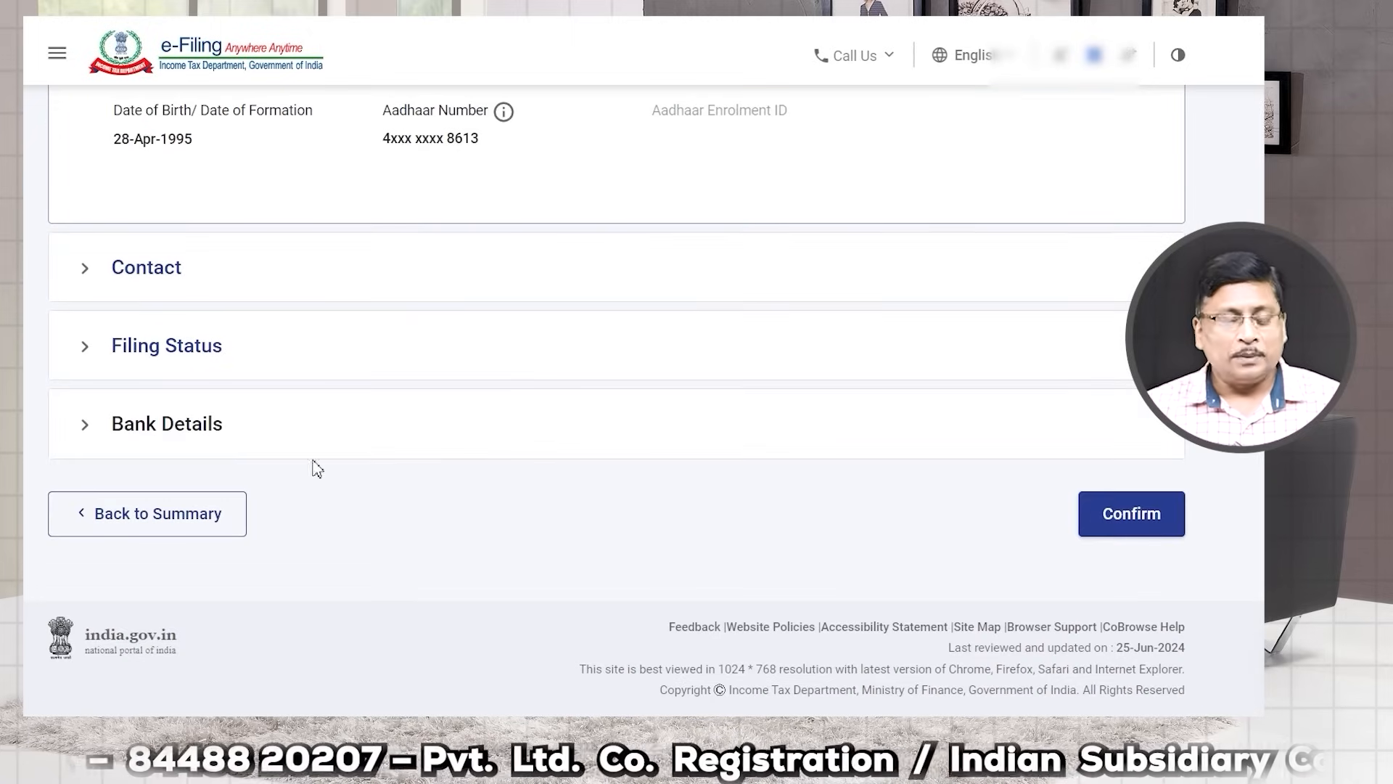
pyautogui.click(98, 433)
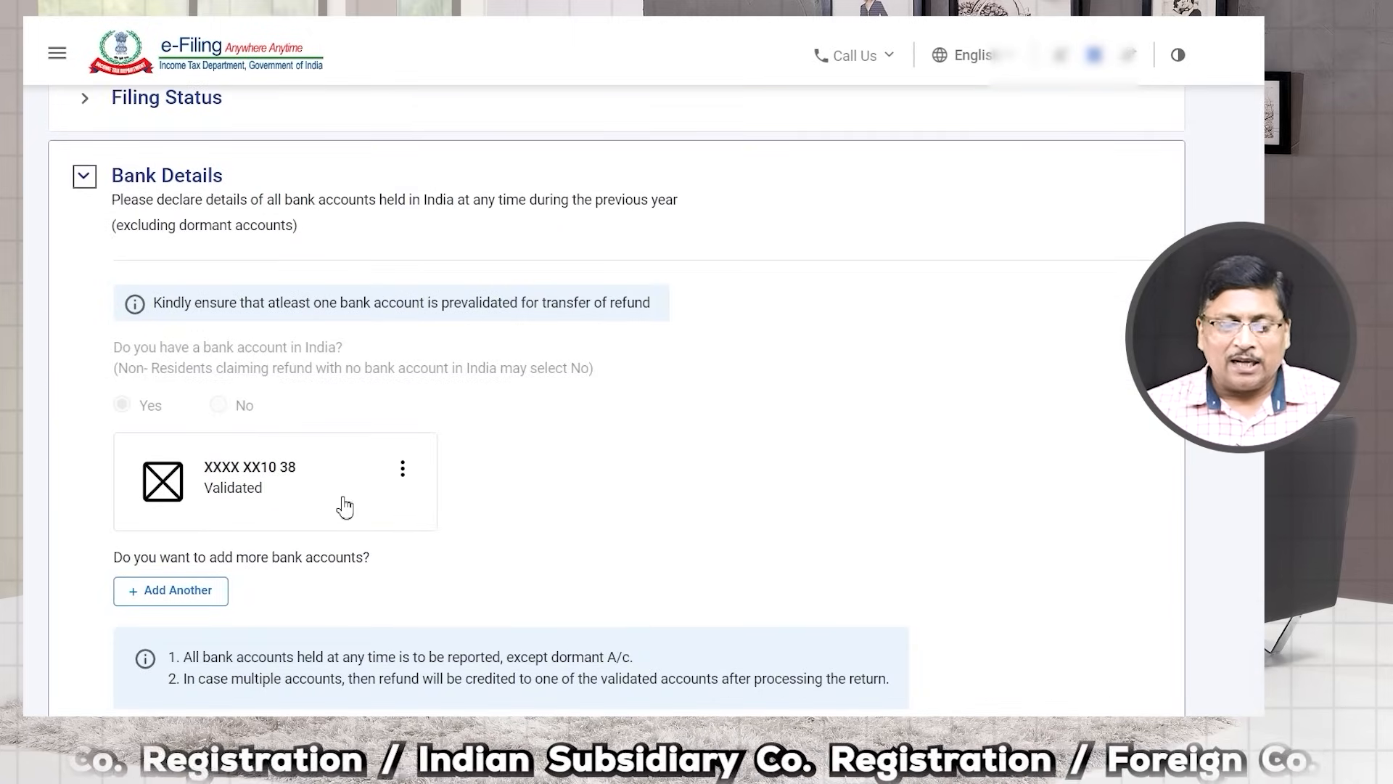
# Step: Try adding another bank account, cancel the bank-portal redirect, and collapse Bank Details
pyautogui.scroll(-1, 218, 529)
pyautogui.click(188, 500)
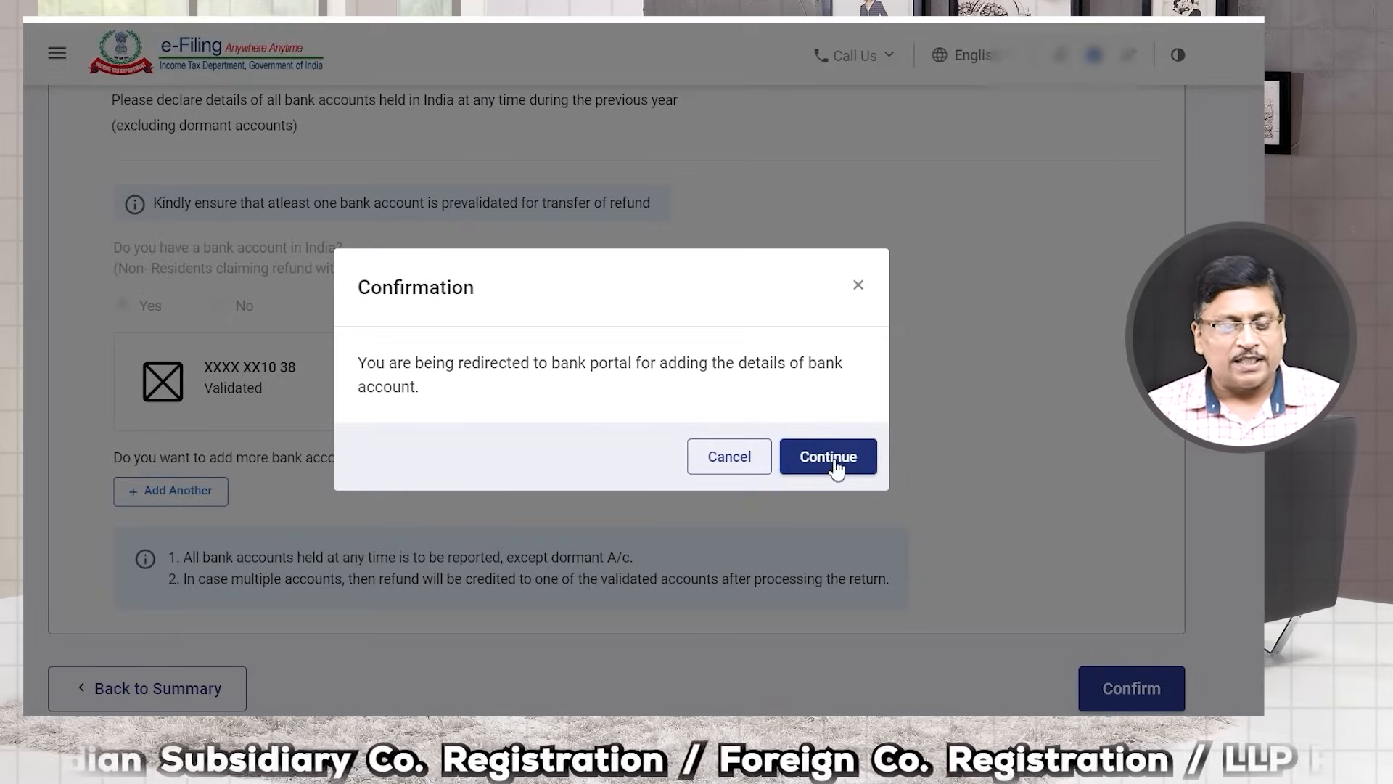
pyautogui.click(729, 456)
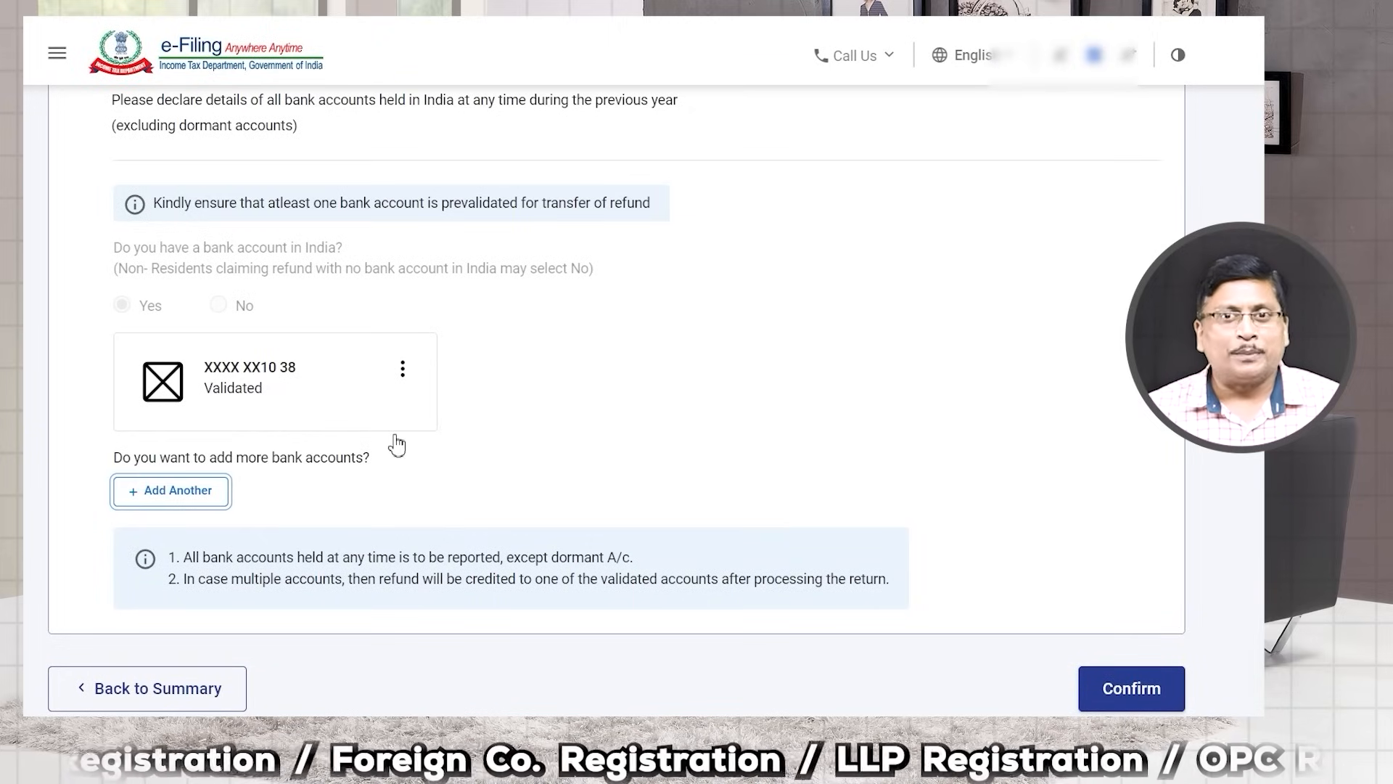
pyautogui.scroll(-2, 397, 444)
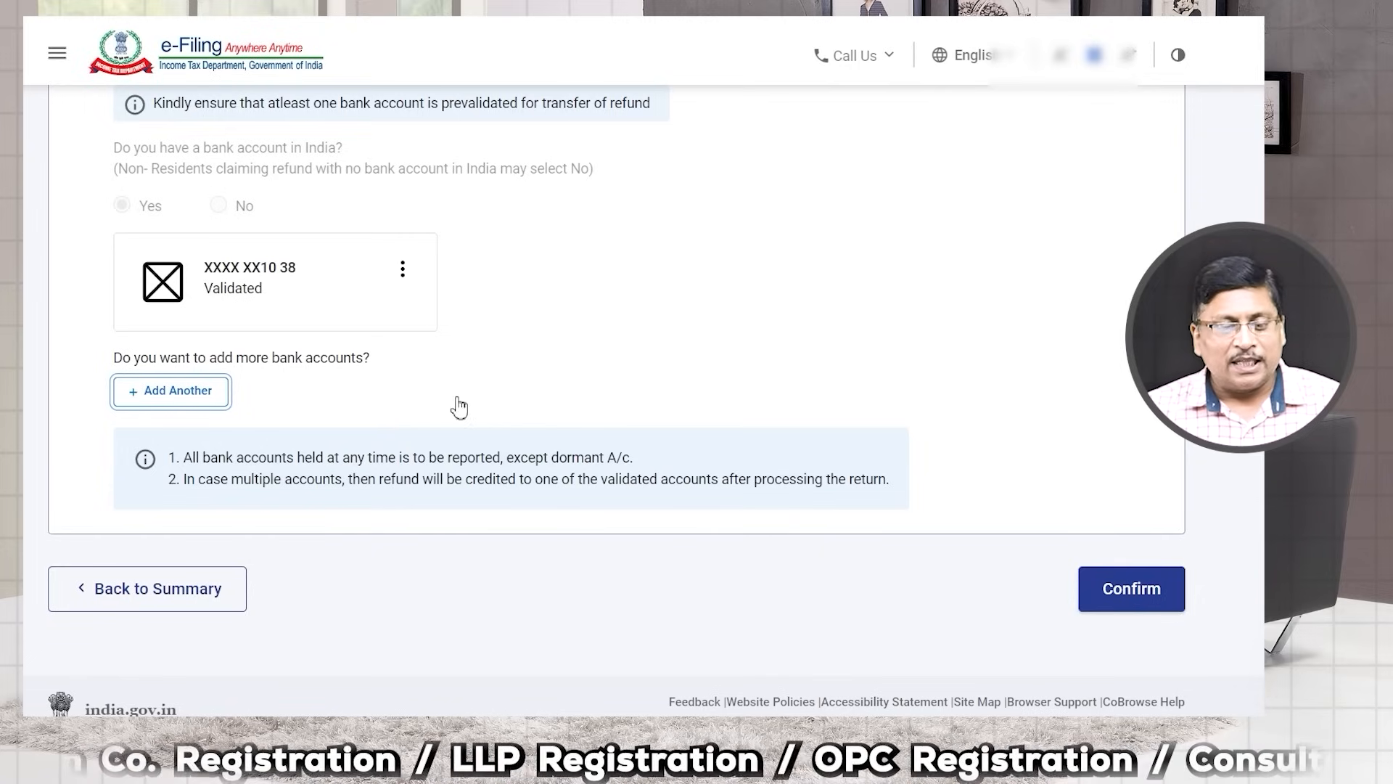
pyautogui.scroll(4, 426, 334)
pyautogui.scroll(3, 426, 334)
pyautogui.click(85, 377)
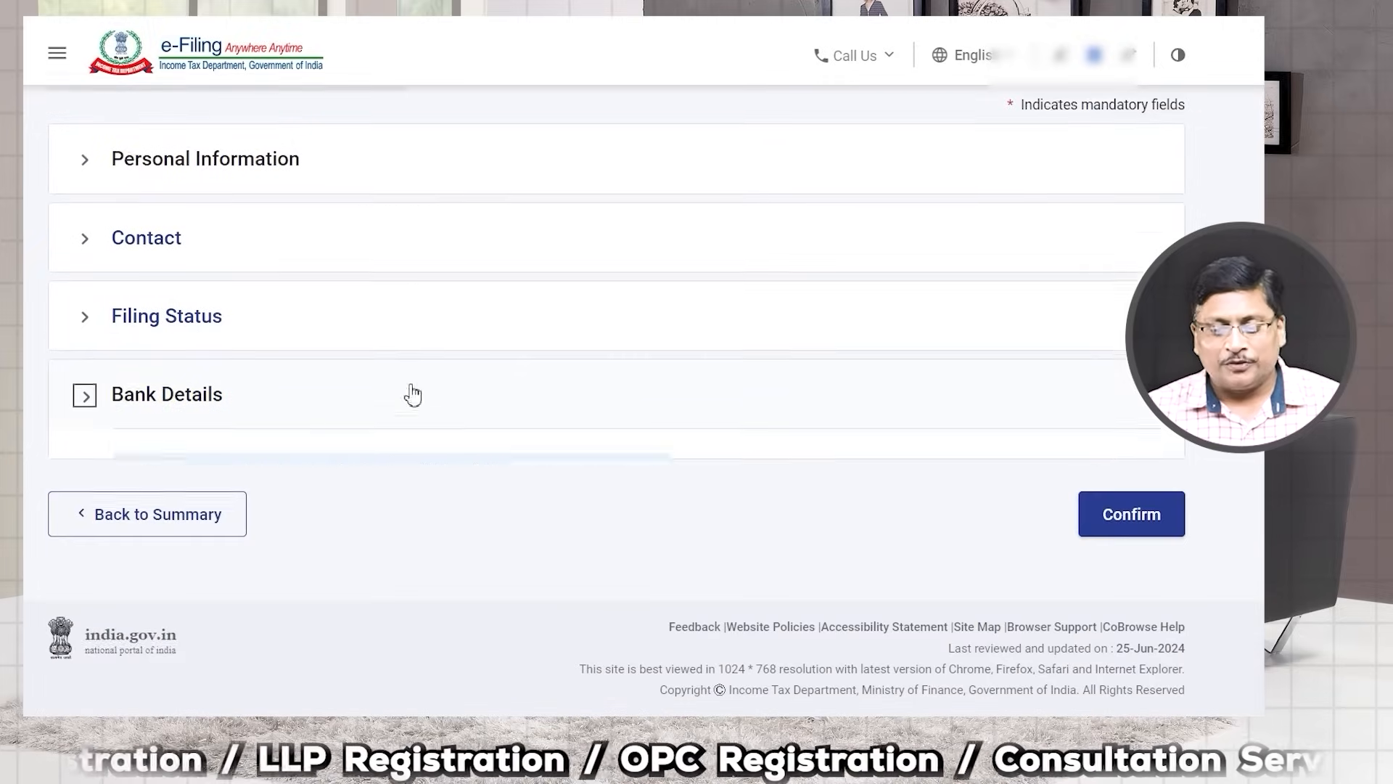
# Step: After the at-least-one-row error, answer No to unlisted equity shares, then save and confirm
pyautogui.click(1108, 527)
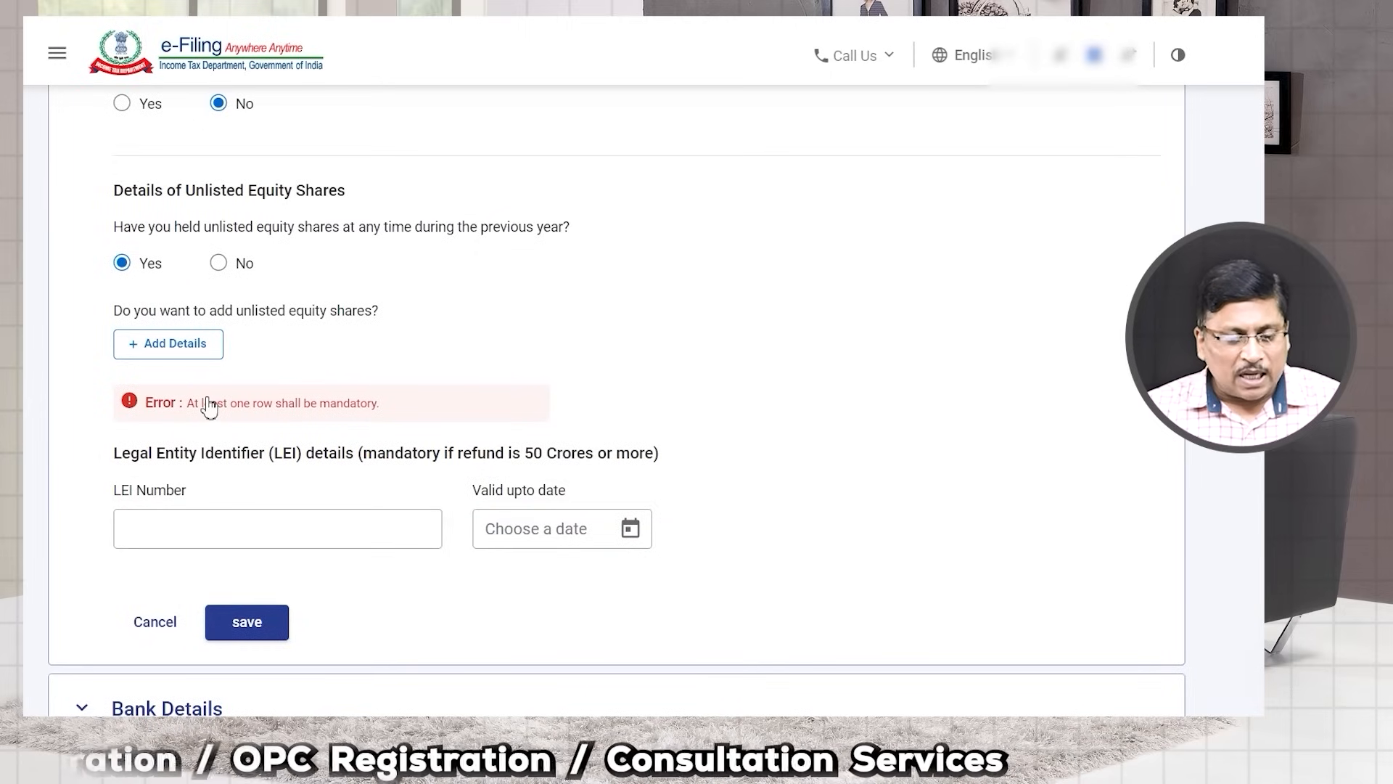
pyautogui.moveTo(195, 404); pyautogui.dragTo(371, 407)
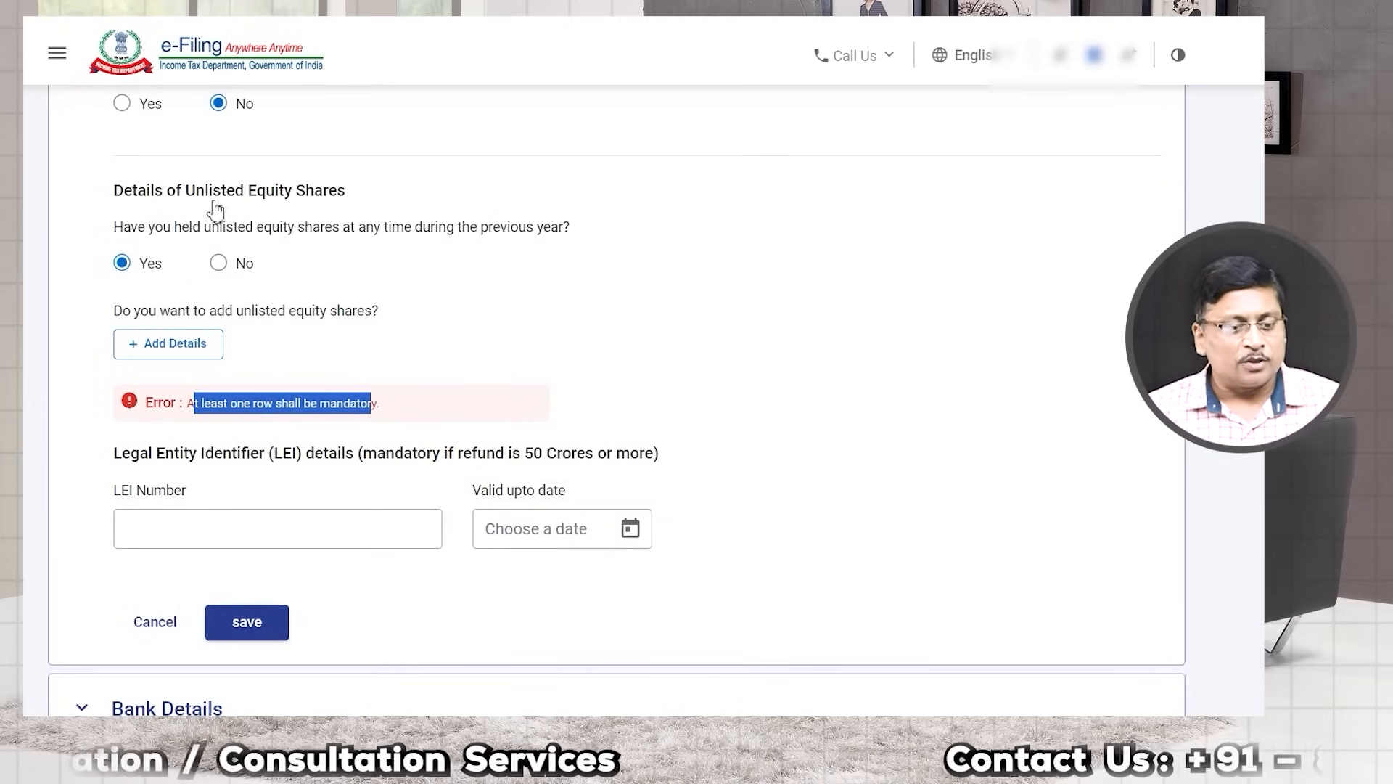
pyautogui.click(218, 263)
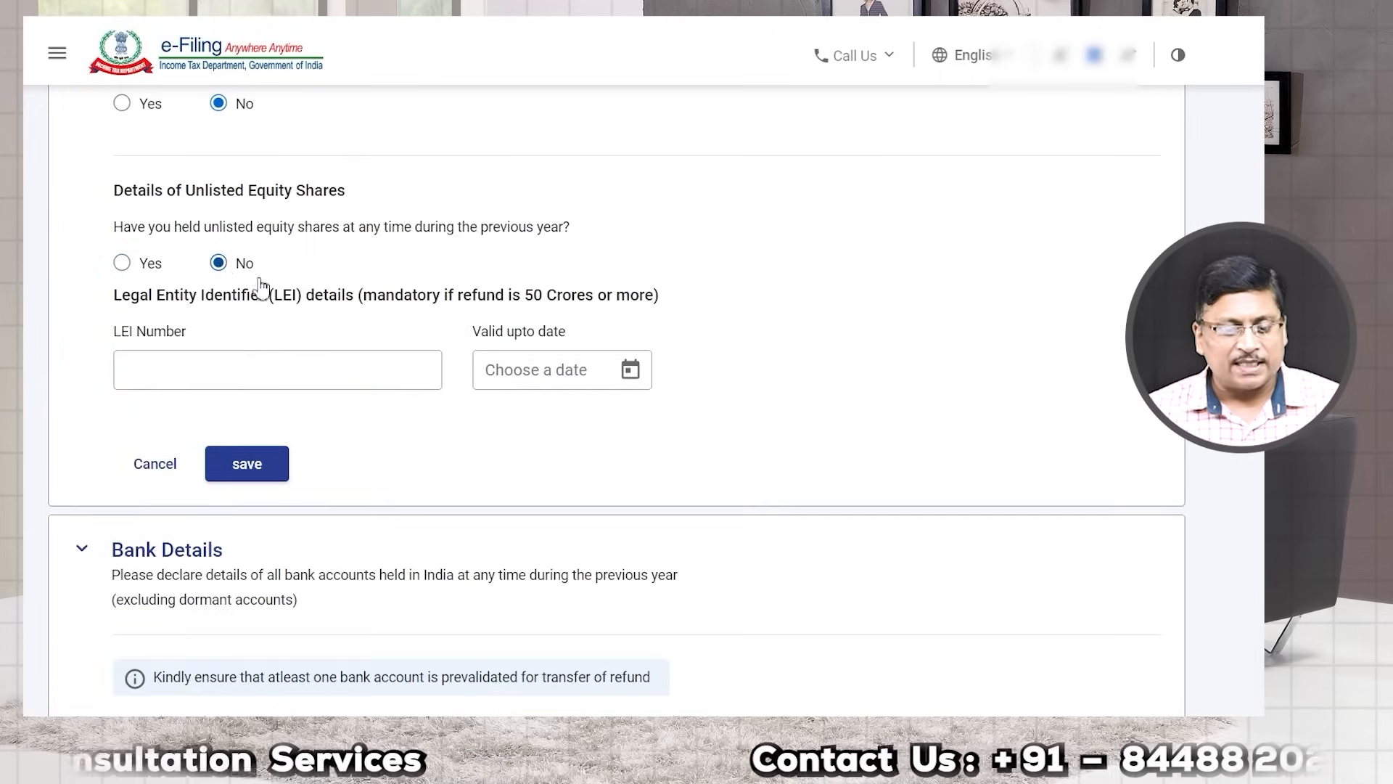
pyautogui.click(269, 488)
pyautogui.click(1137, 527)
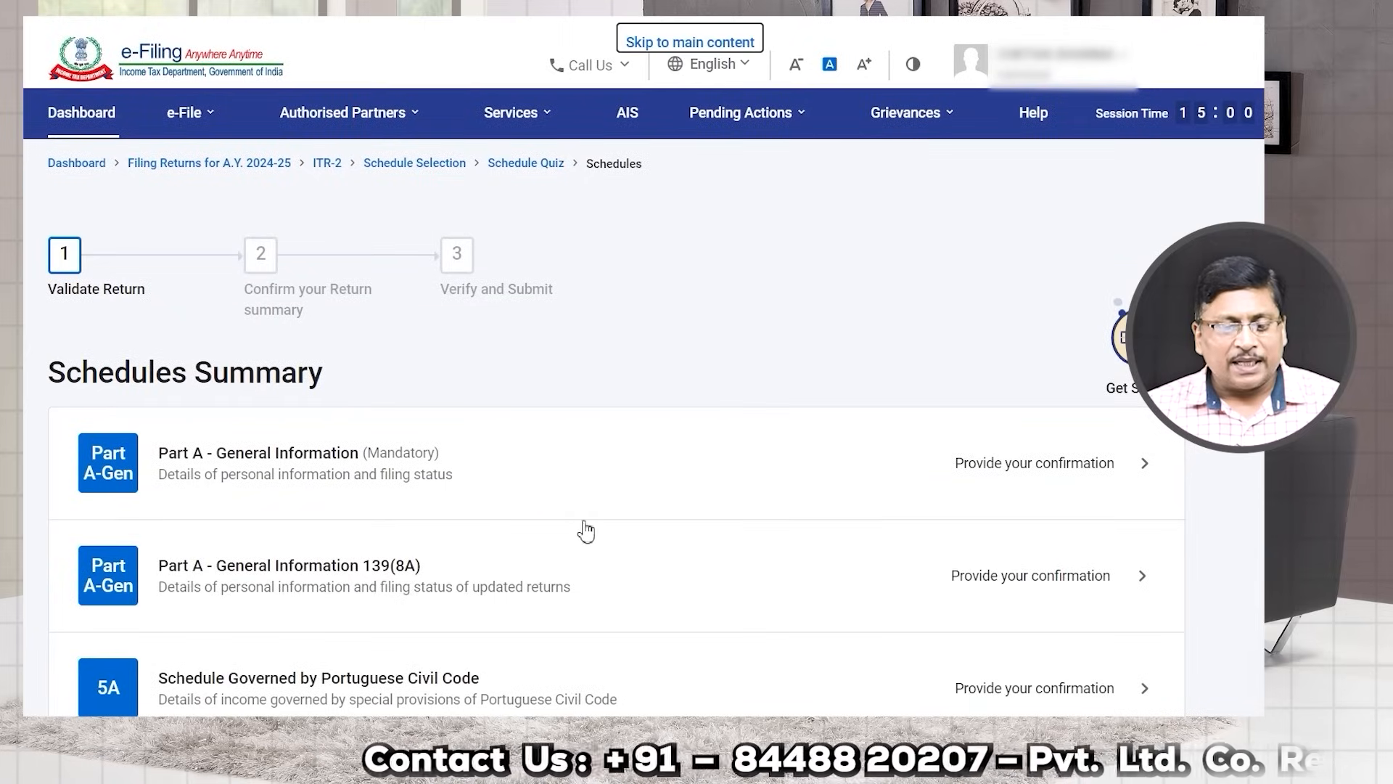
# Step: Open Schedule Salary for confirmation, check the prefilled employer, and add Employer 1's salary breakup
pyautogui.scroll(-2, 480, 512)
pyautogui.moveTo(482, 330); pyautogui.dragTo(532, 297)
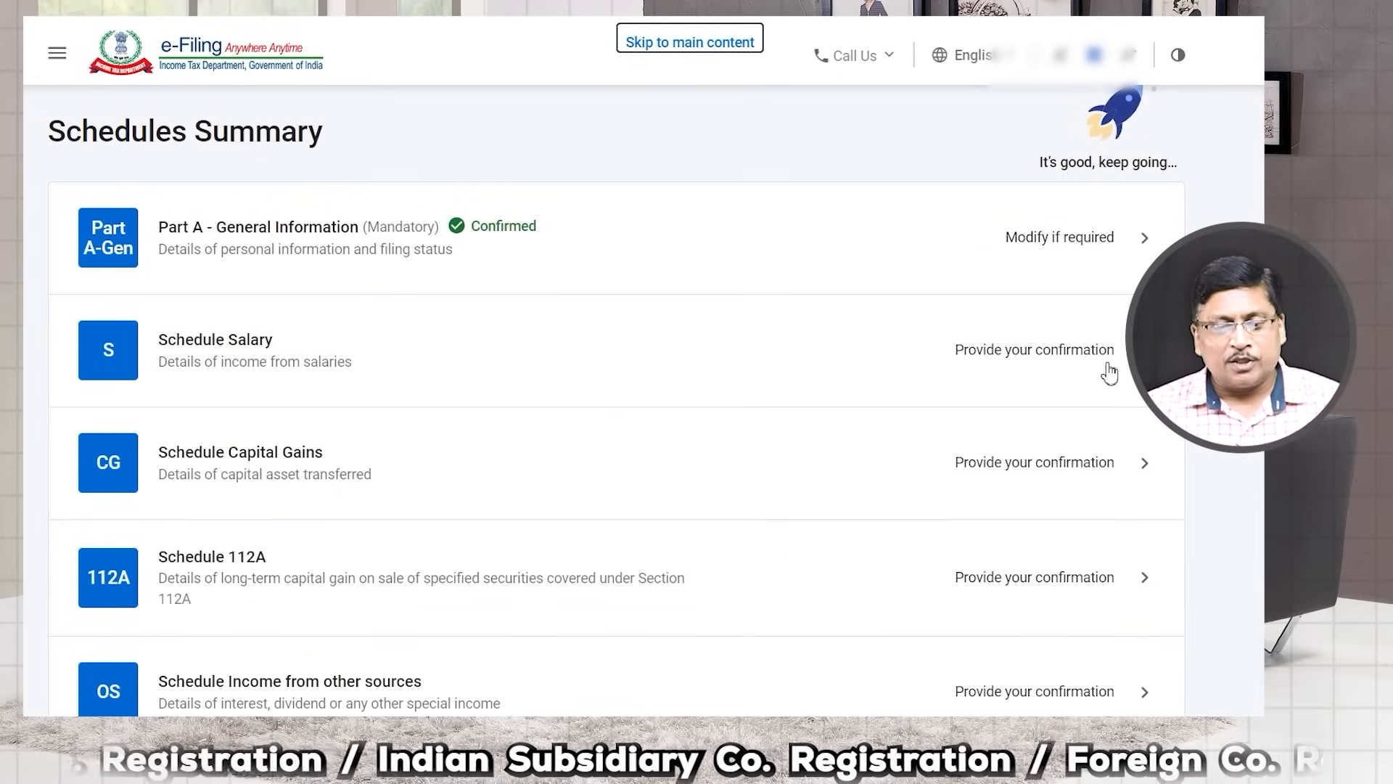
pyautogui.click(1073, 349)
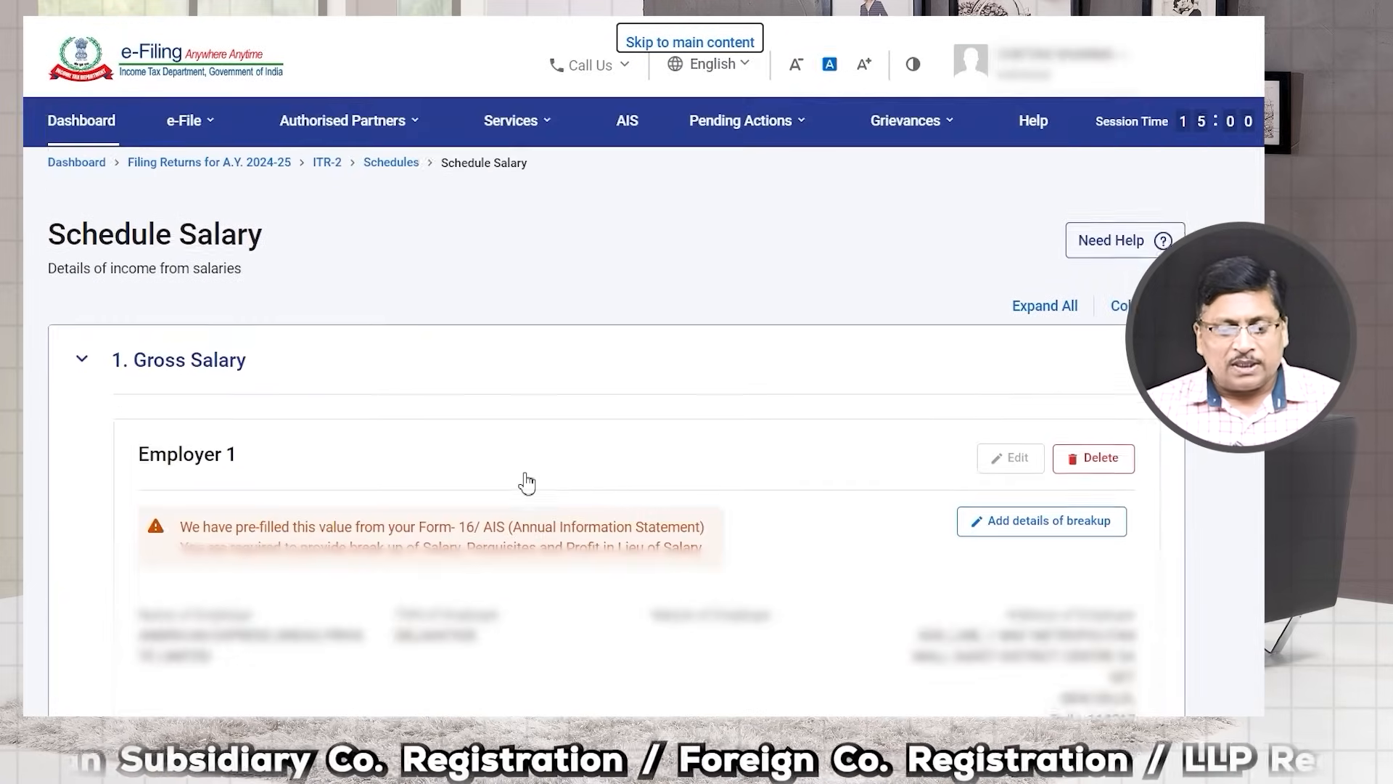
pyautogui.scroll(-5, 541, 482)
pyautogui.moveTo(158, 294); pyautogui.dragTo(370, 308)
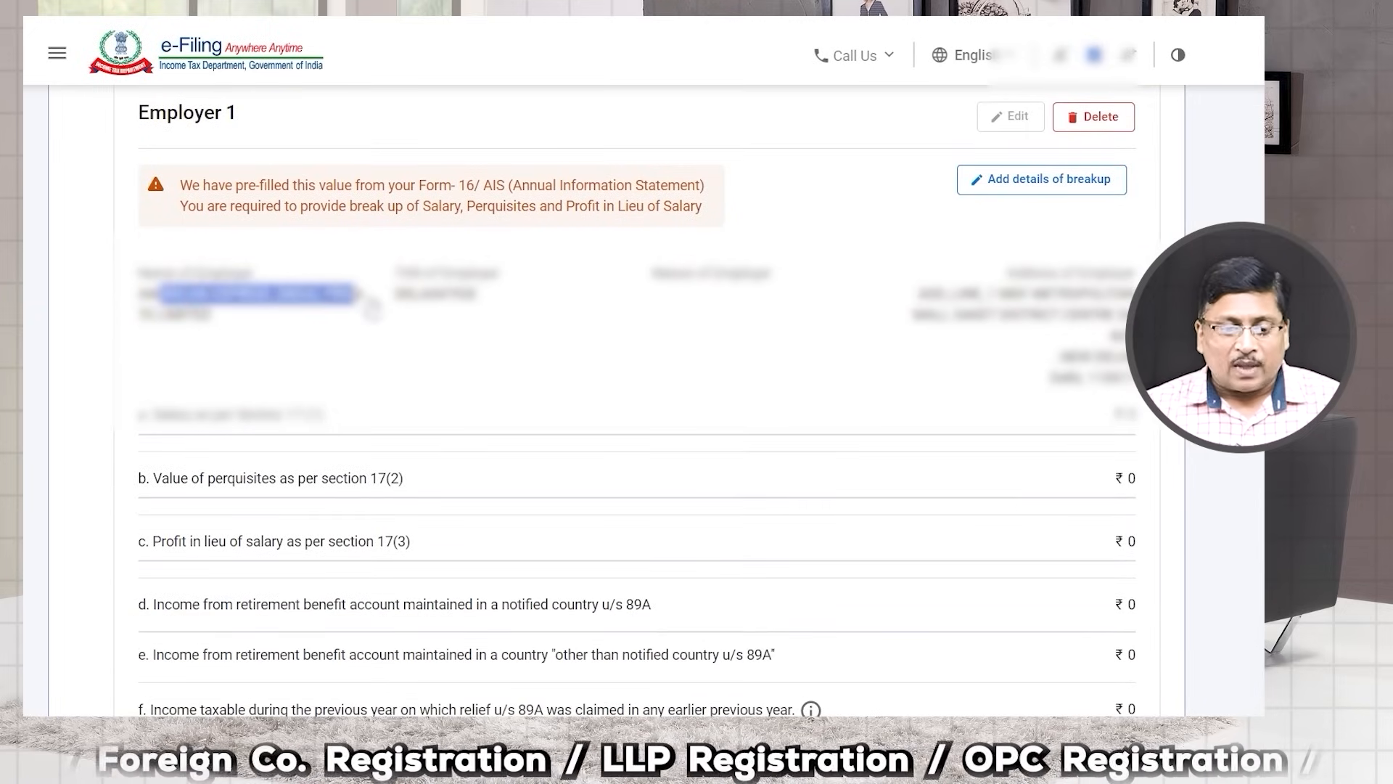
pyautogui.scroll(3, 402, 363)
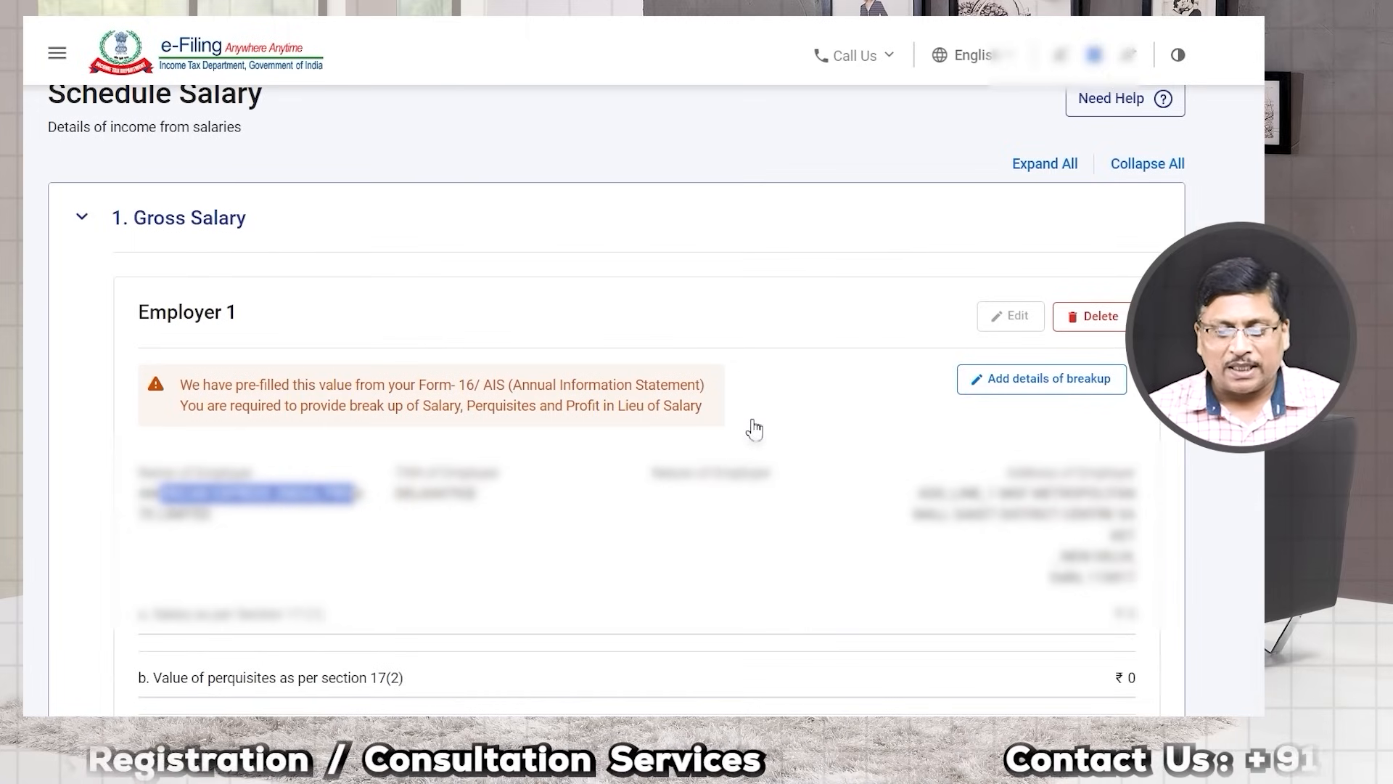
pyautogui.scroll(-1, 752, 441)
pyautogui.click(1014, 287)
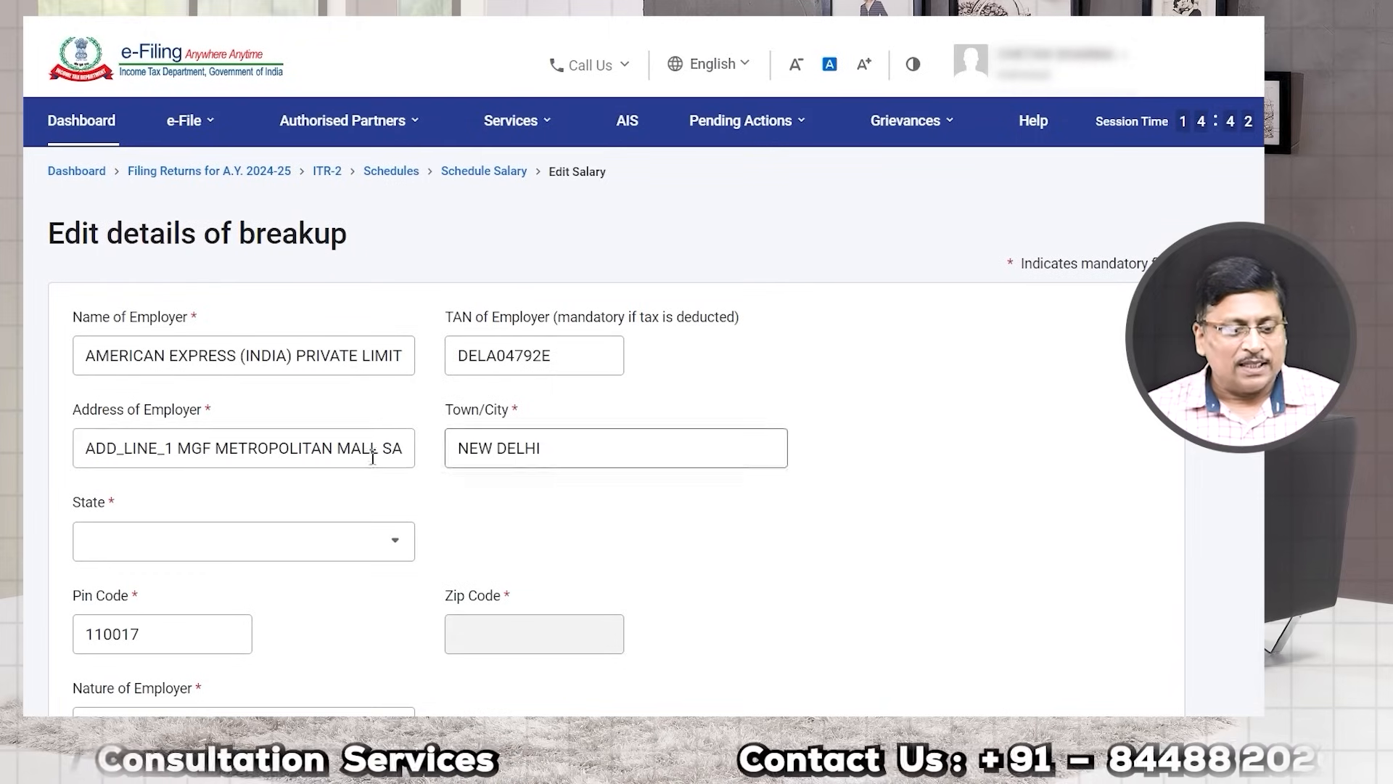
# Step: Set the employer's state to 09-Delhi and fill in the employer's pin code
pyautogui.click(187, 540)
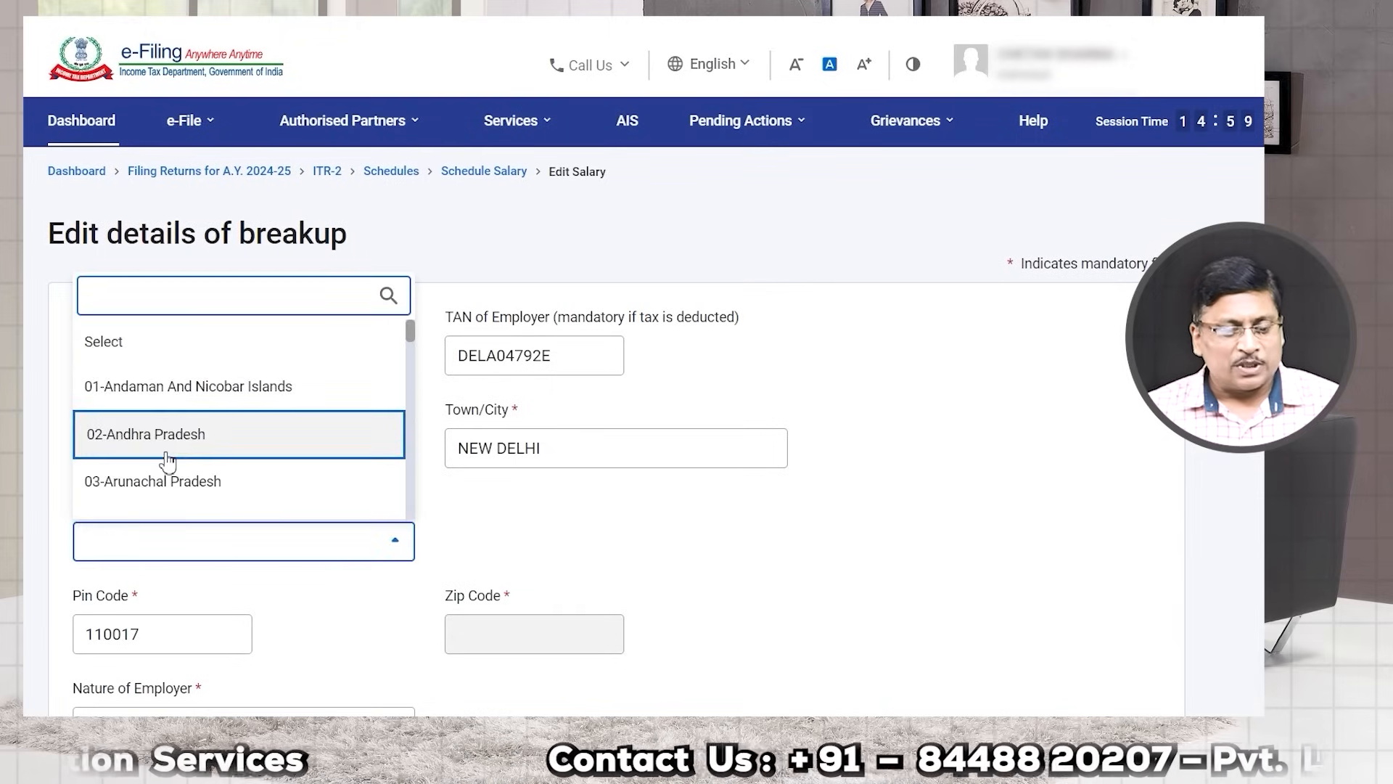
pyautogui.scroll(-5, 162, 460)
pyautogui.click(155, 499)
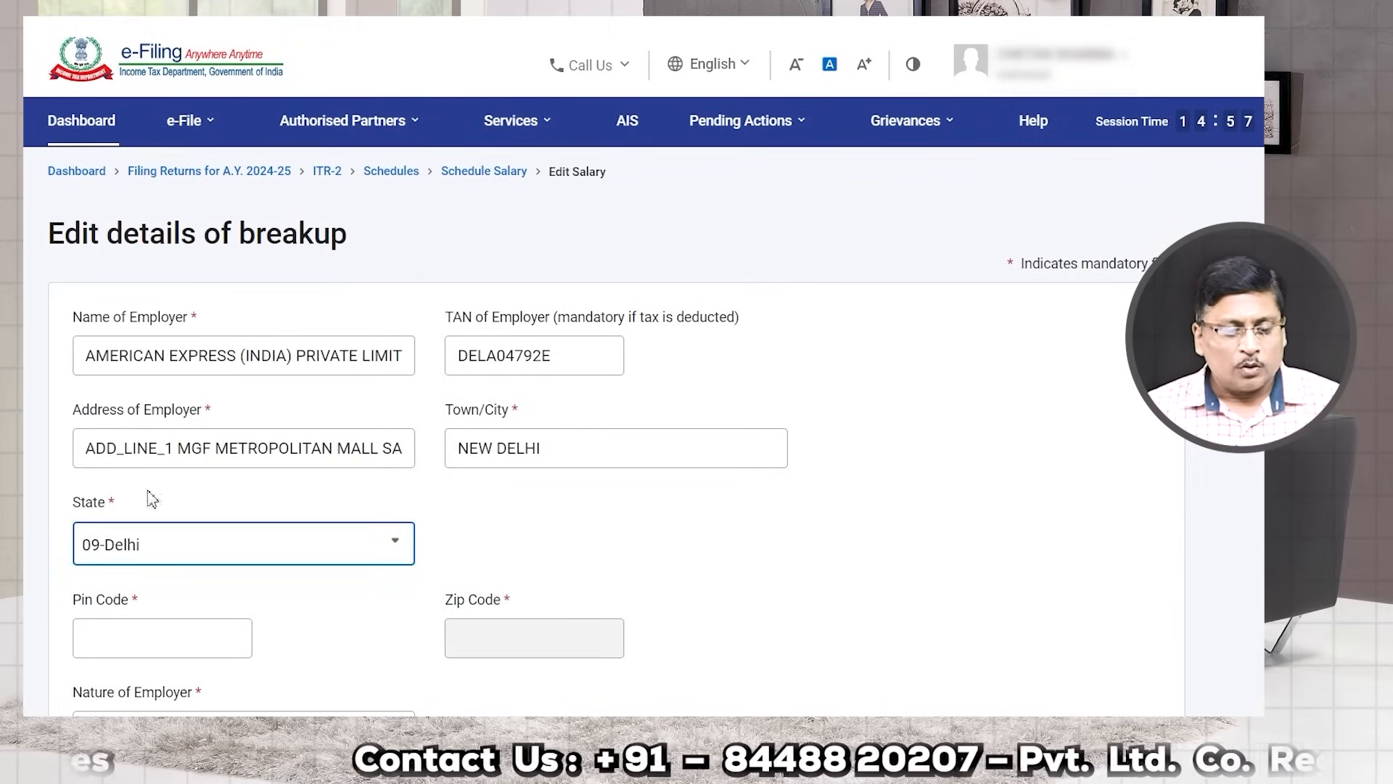
pyautogui.scroll(-2, 513, 504)
pyautogui.click(164, 476)
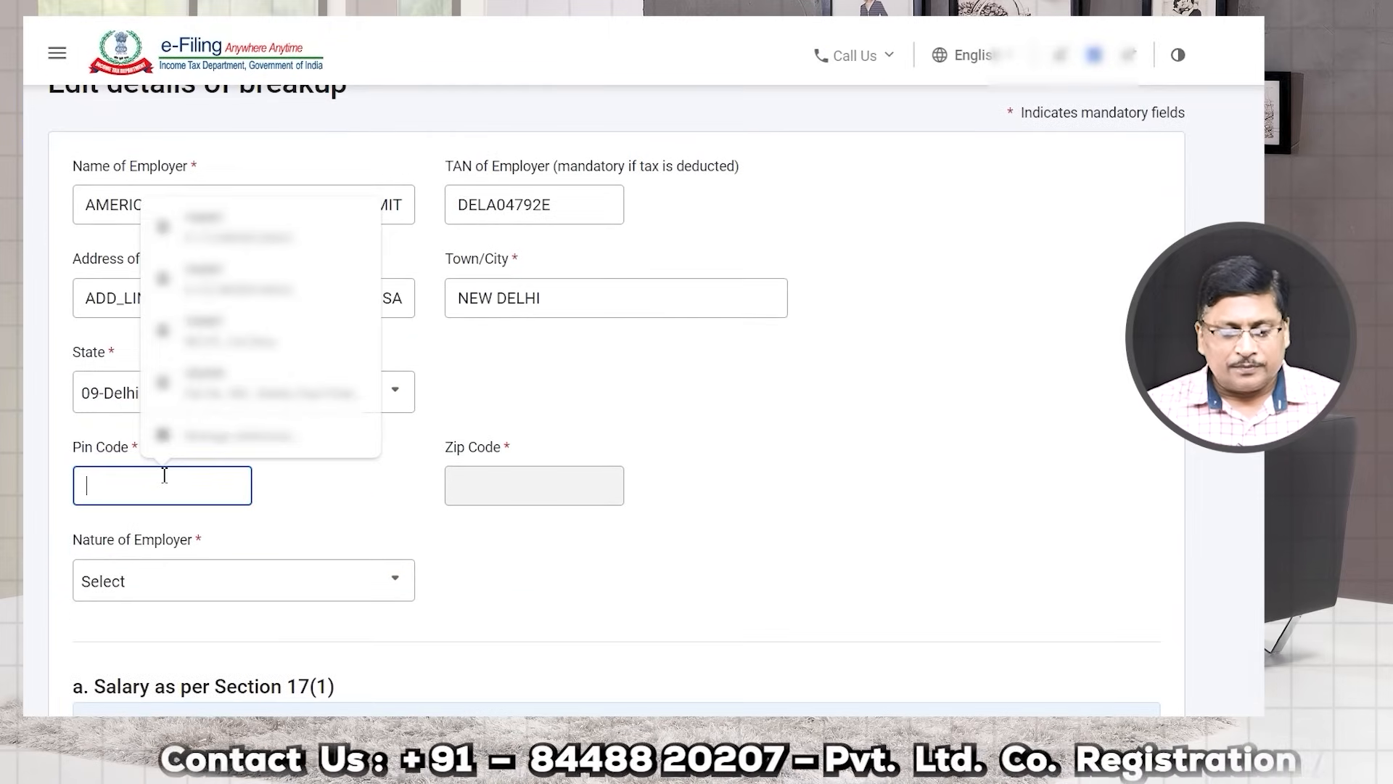
pyautogui.write('110024')
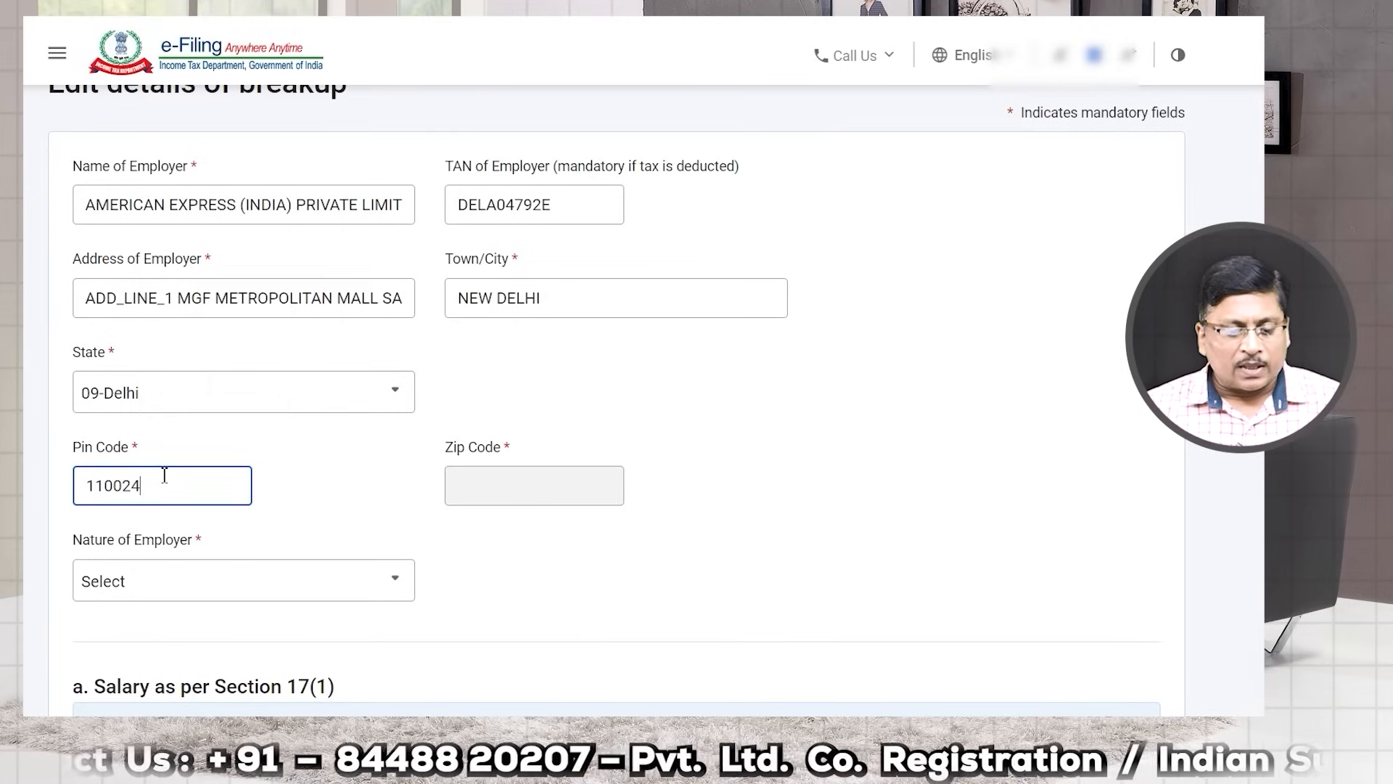
# Step: Choose Others as nature of employer and enter Basic salary of ₹7,50,000
pyautogui.click(294, 603)
pyautogui.scroll(-3, 224, 520)
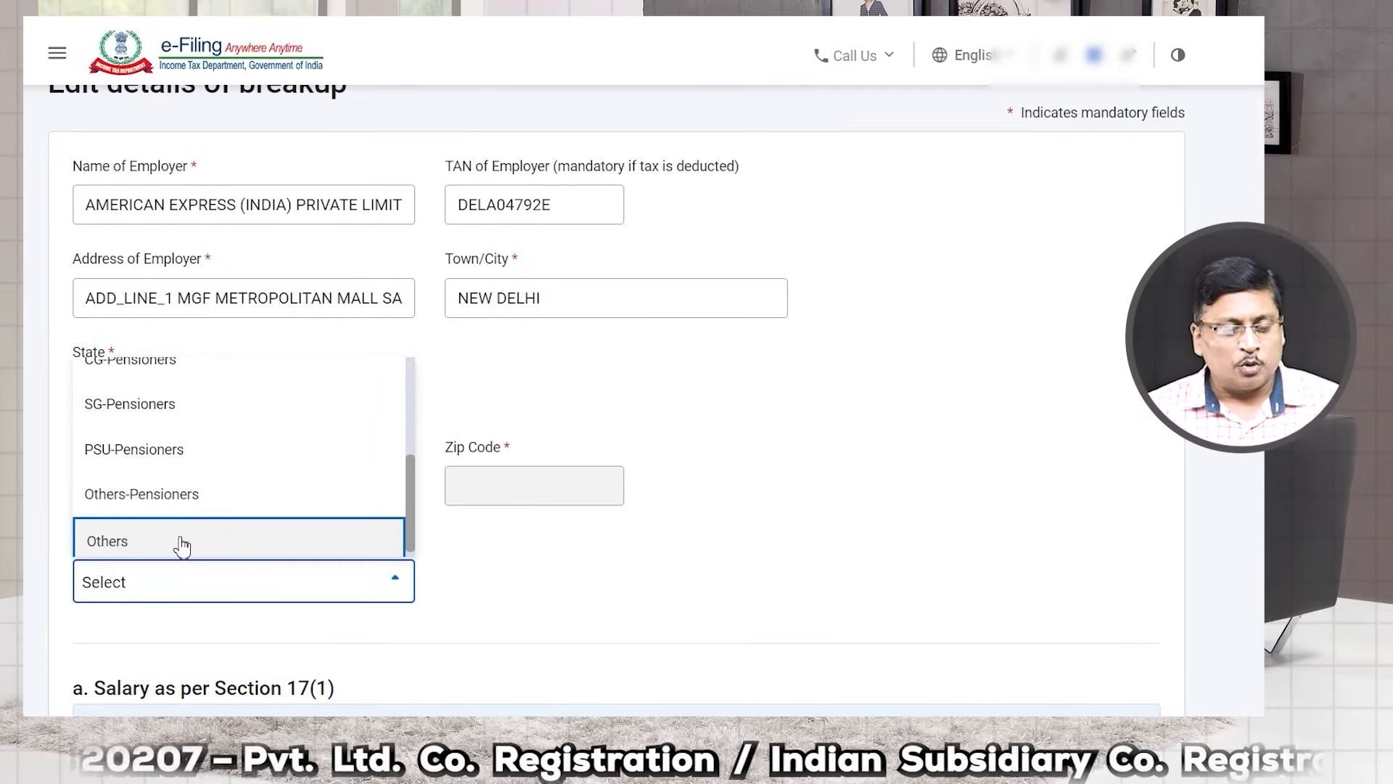
pyautogui.click(181, 545)
pyautogui.scroll(-4, 181, 544)
pyautogui.click(182, 593)
pyautogui.click(145, 446)
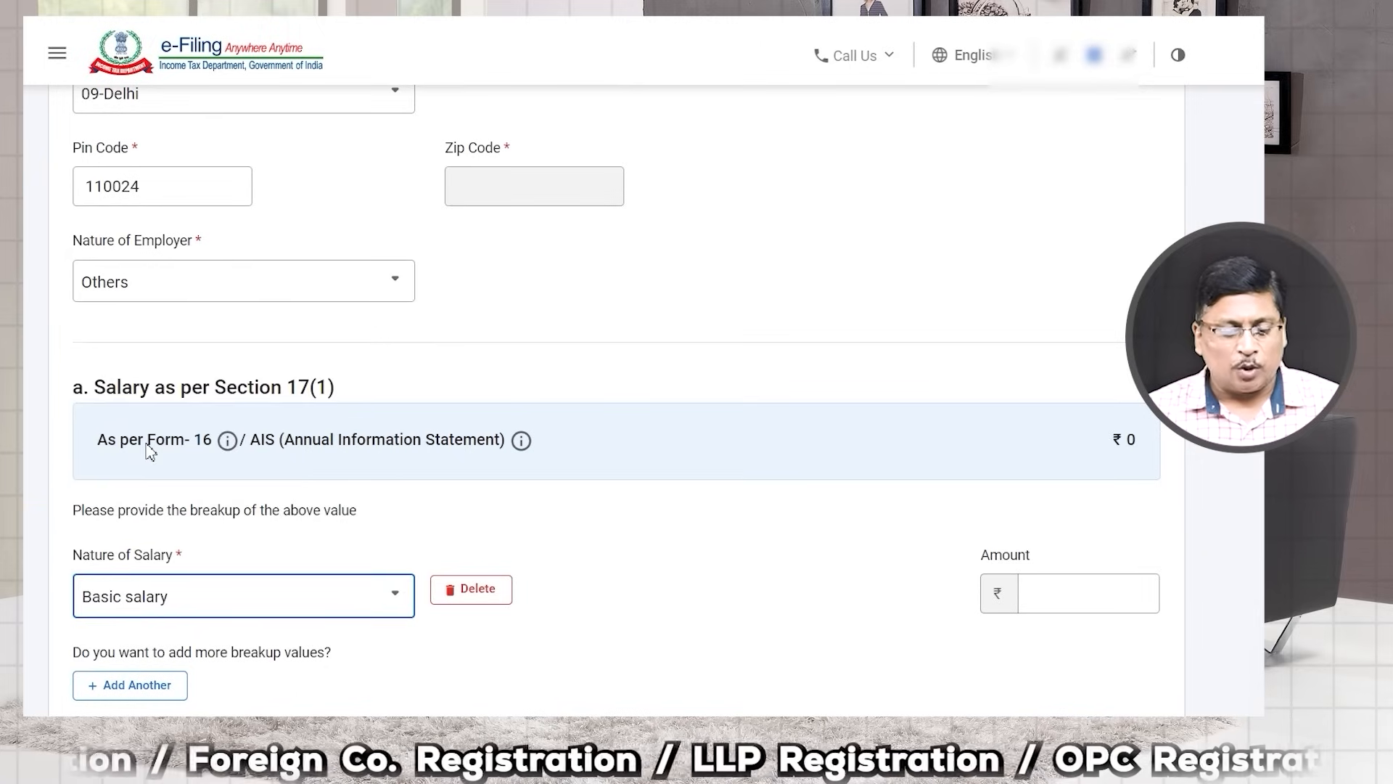
pyautogui.click(1067, 604)
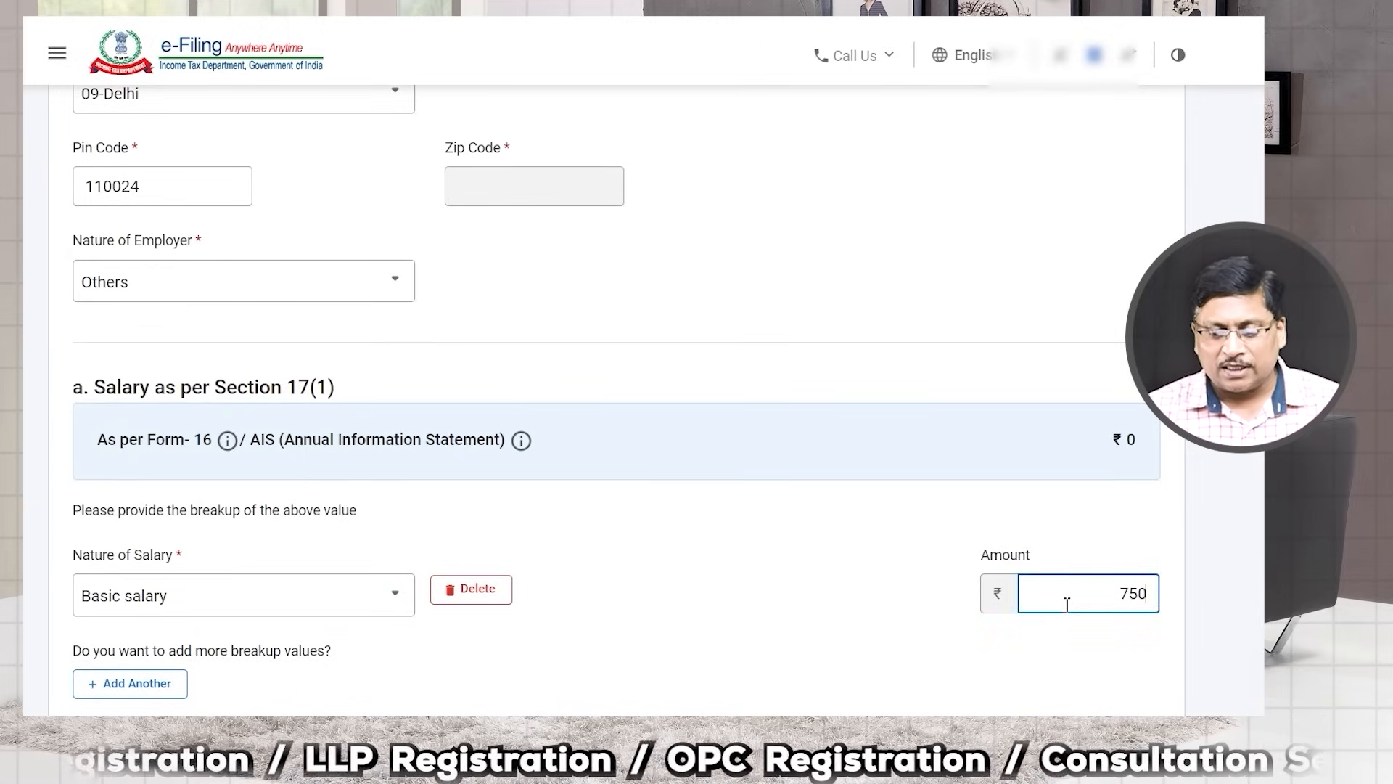
pyautogui.click(886, 607)
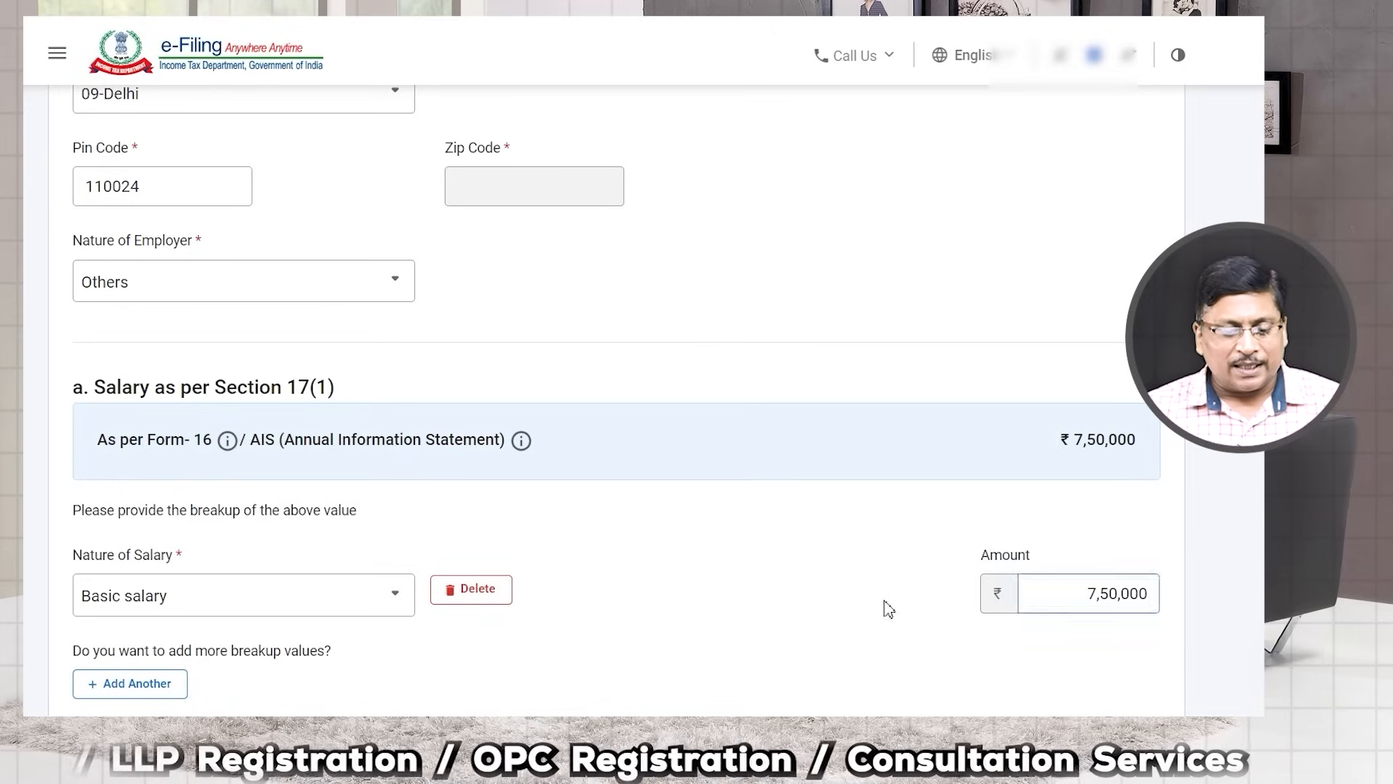
pyautogui.scroll(-5, 529, 498)
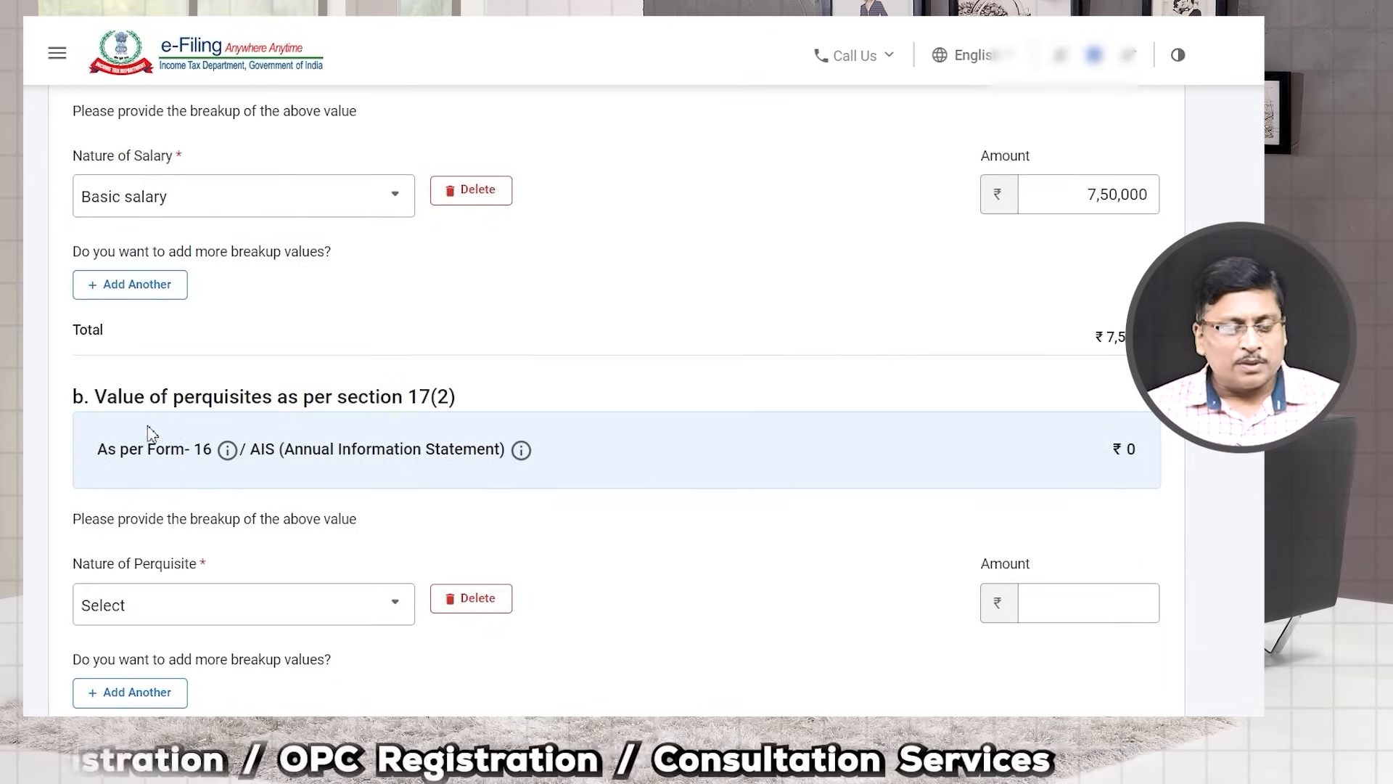
pyautogui.scroll(-1, 149, 433)
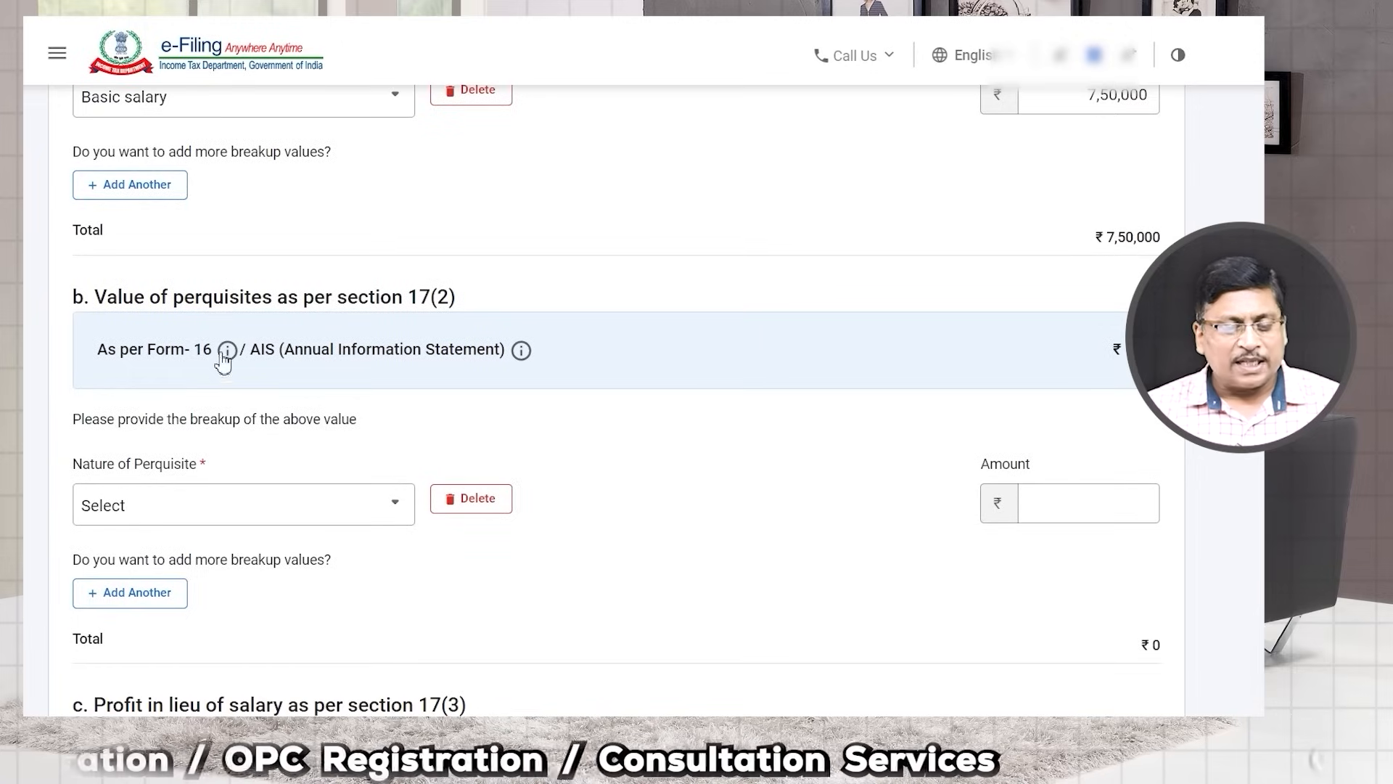
# Step: Leave the perquisite type unset and save the salary breakup
pyautogui.click(169, 508)
pyautogui.click(169, 508)
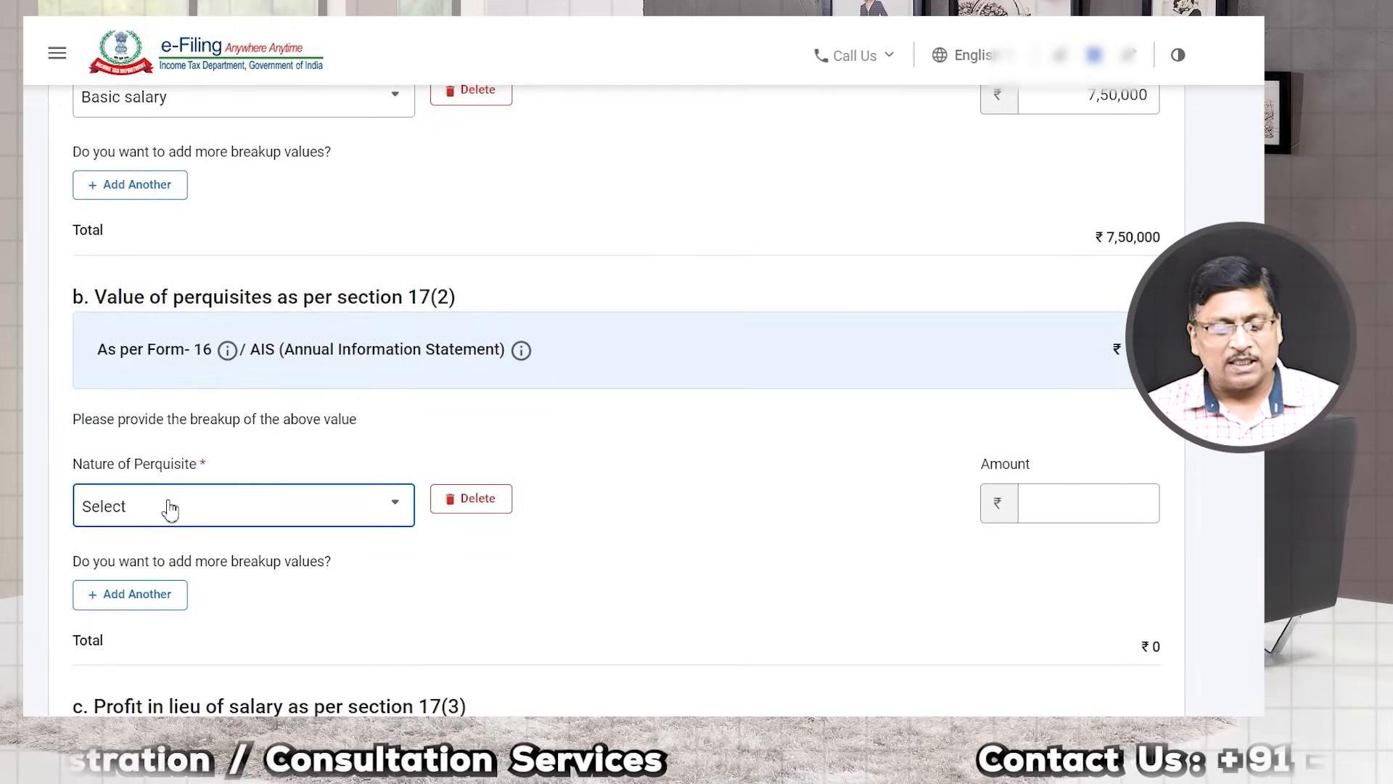
pyautogui.scroll(-2, 489, 522)
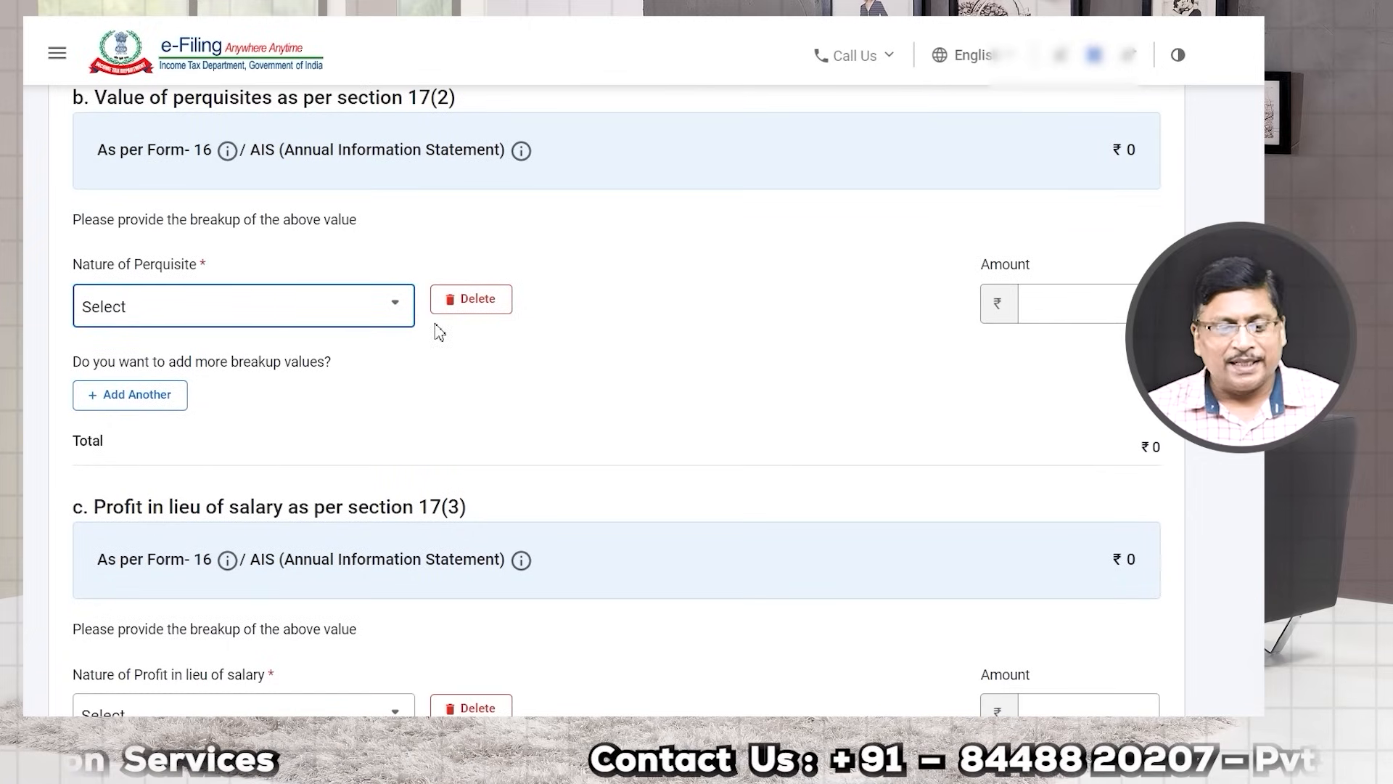
pyautogui.scroll(-3, 725, 405)
pyautogui.scroll(-3, 445, 454)
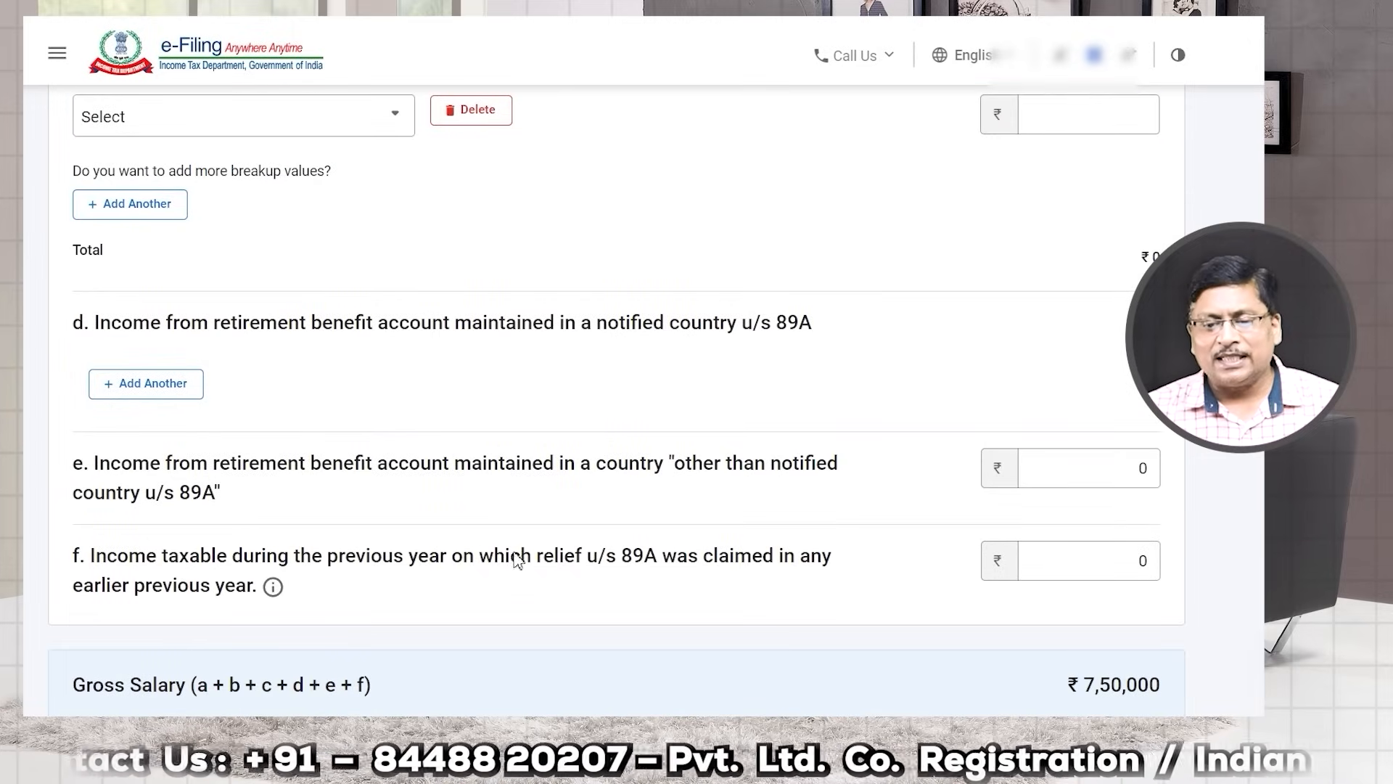
pyautogui.moveTo(744, 323); pyautogui.dragTo(825, 326)
pyautogui.click(809, 350)
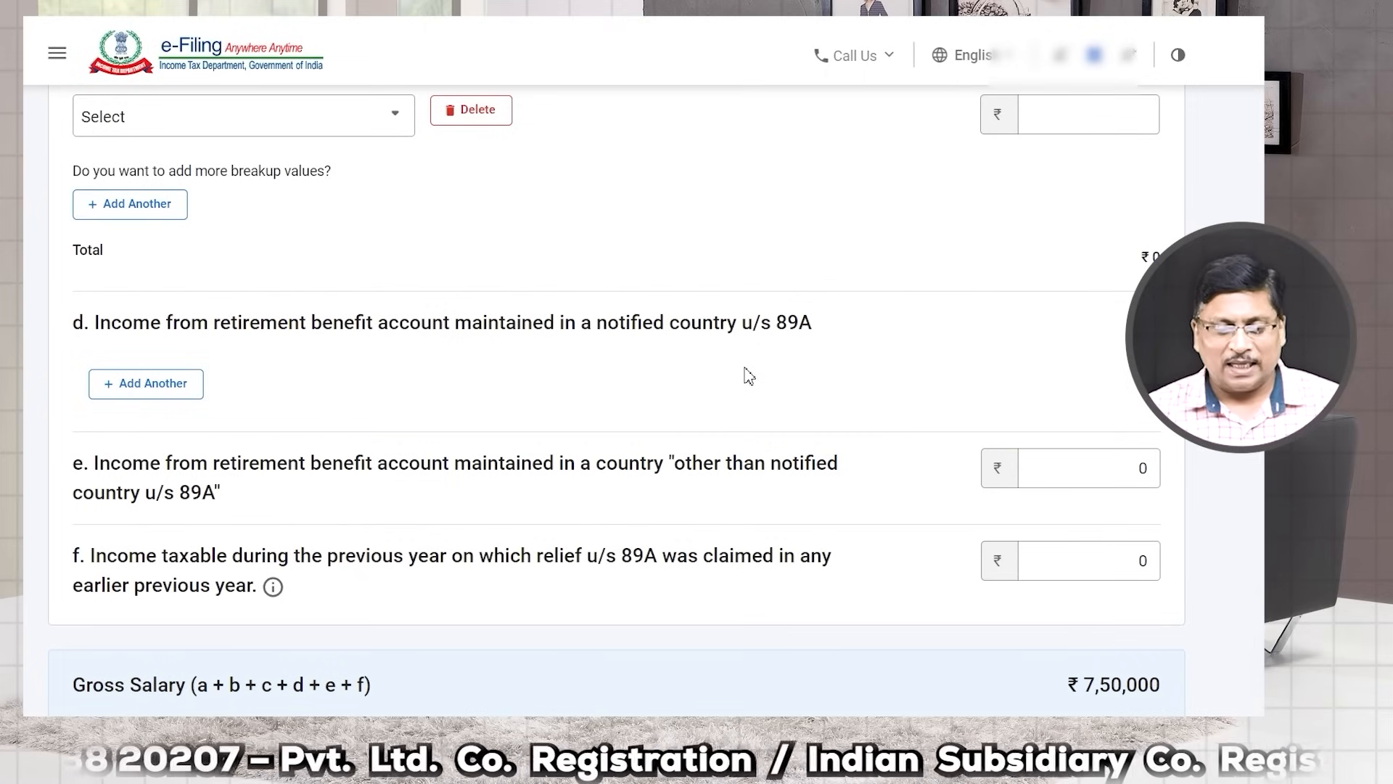
pyautogui.scroll(-4, 743, 361)
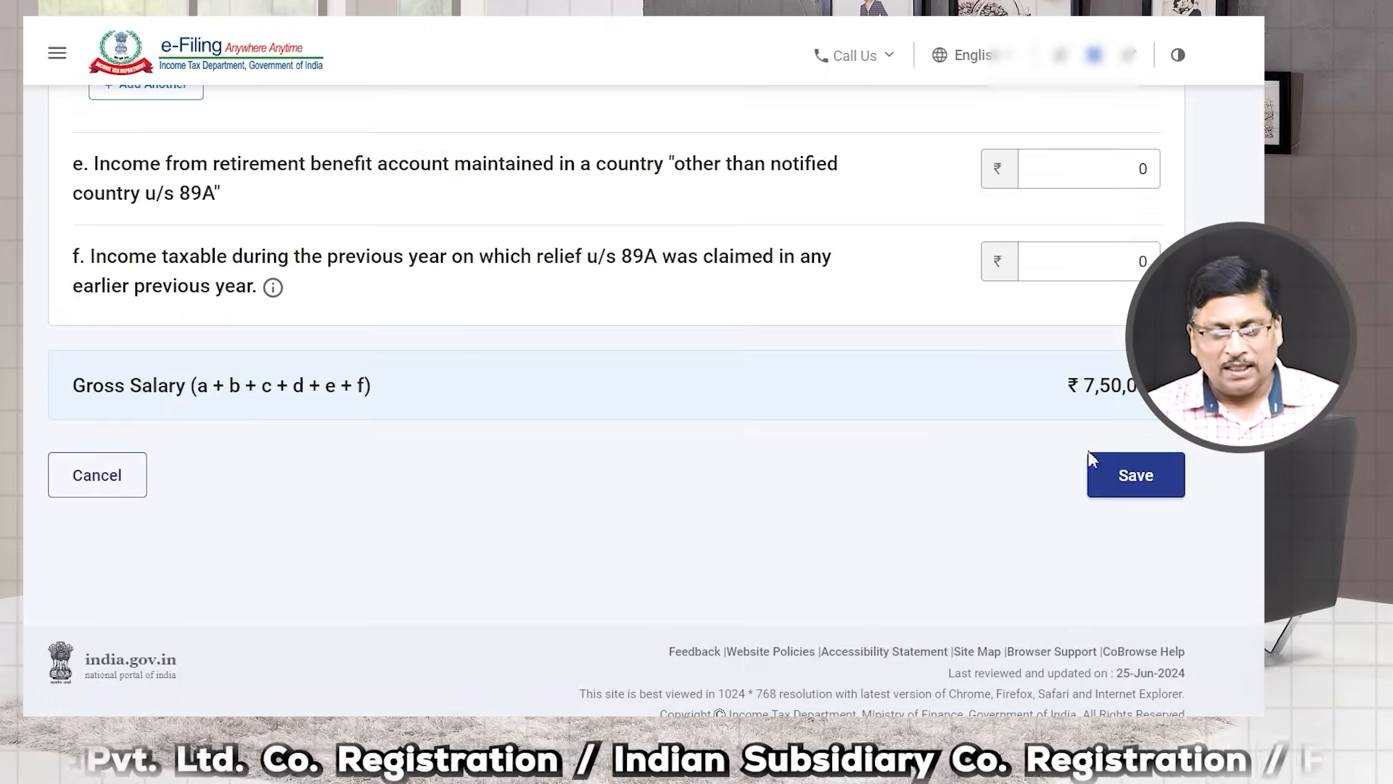
pyautogui.click(1121, 476)
# Step: Confirm Schedule Salary, showing ₹7,00,000 chargeable after the ₹50,000 deduction
pyautogui.scroll(-8, 924, 547)
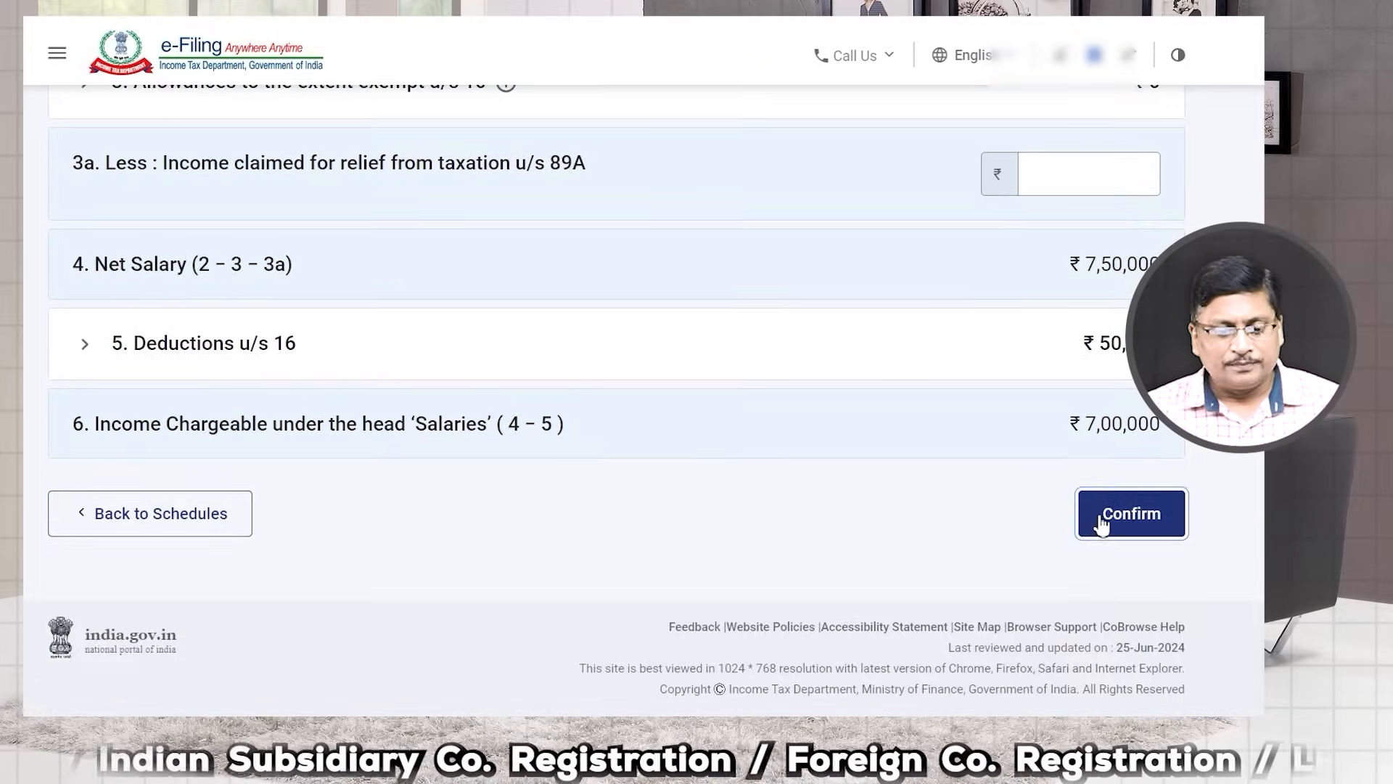
pyautogui.click(1096, 519)
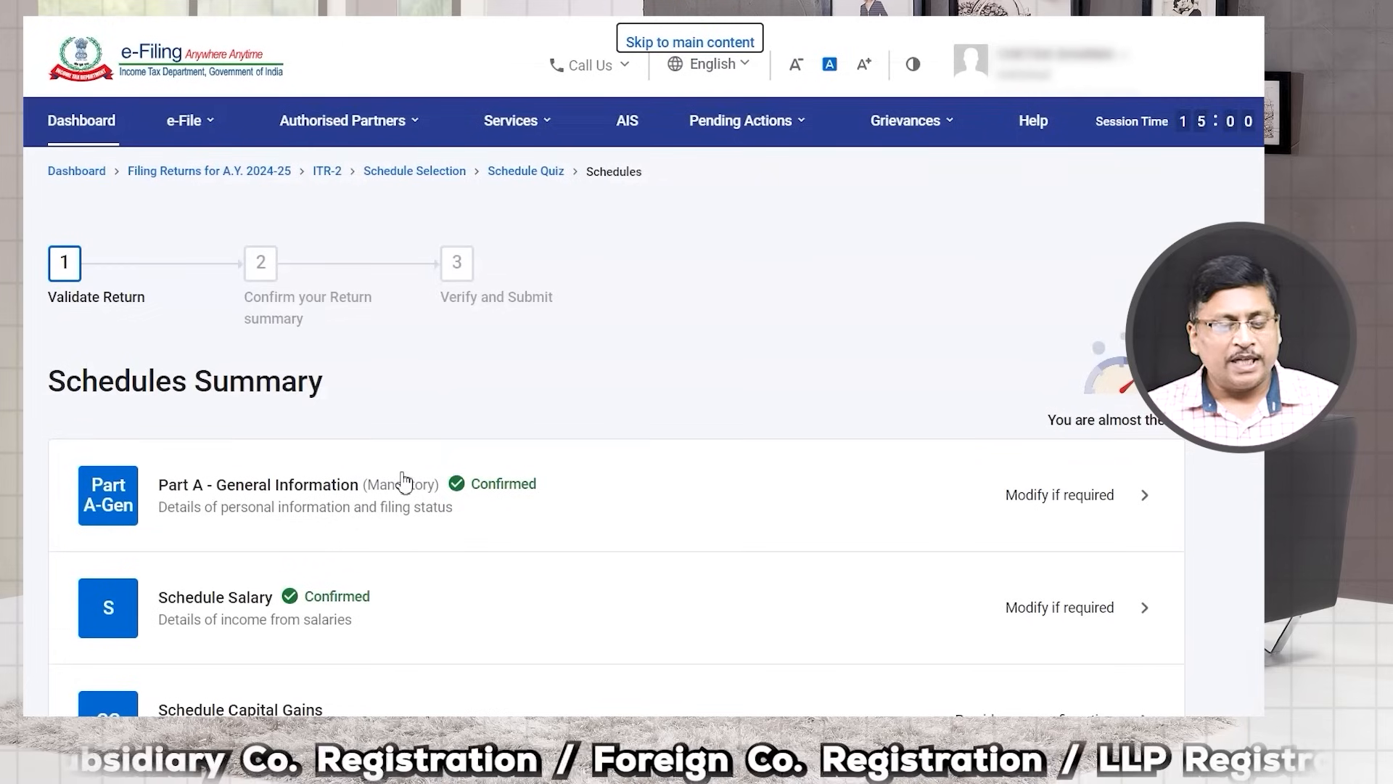
pyautogui.scroll(-3, 184, 458)
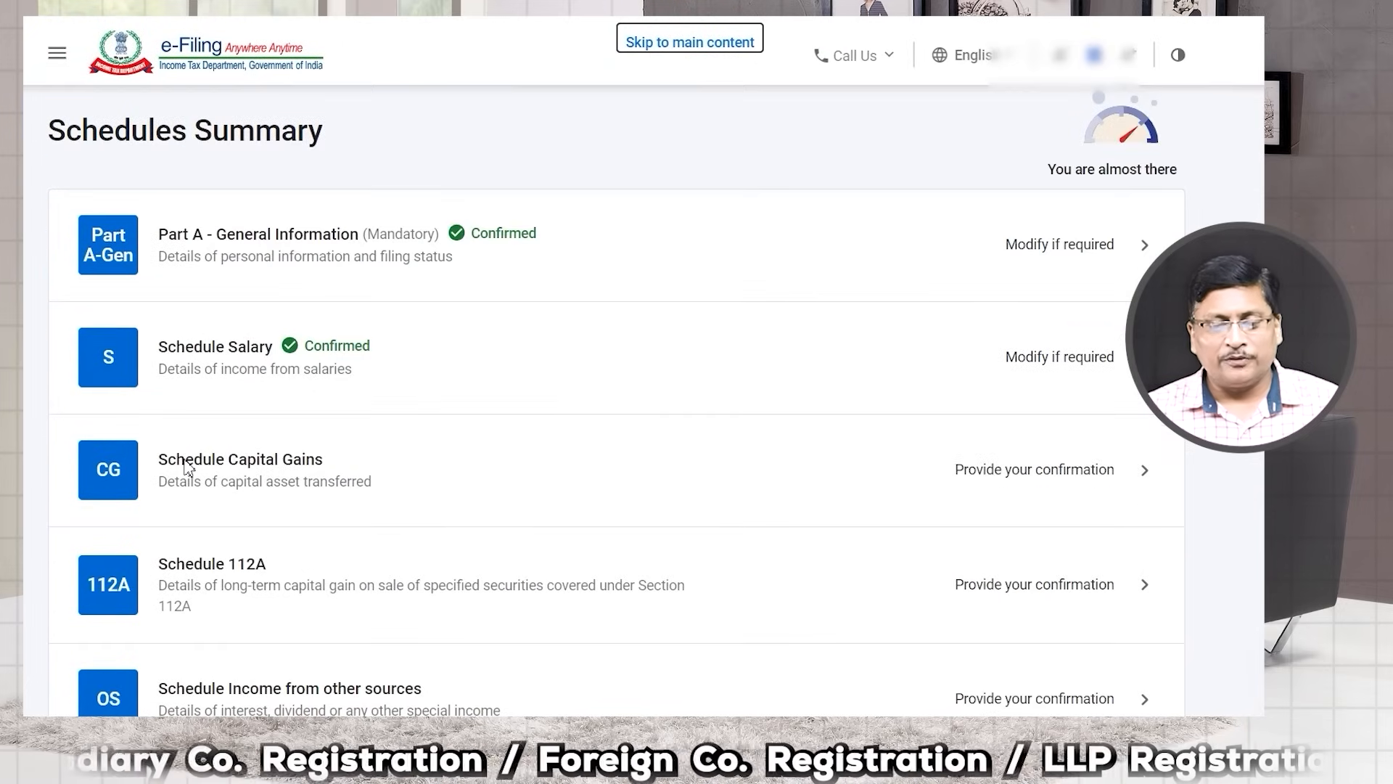
# Step: Open Schedule Capital Gains, dismiss the section 234C interest notice, and review the asset types
pyautogui.click(1107, 475)
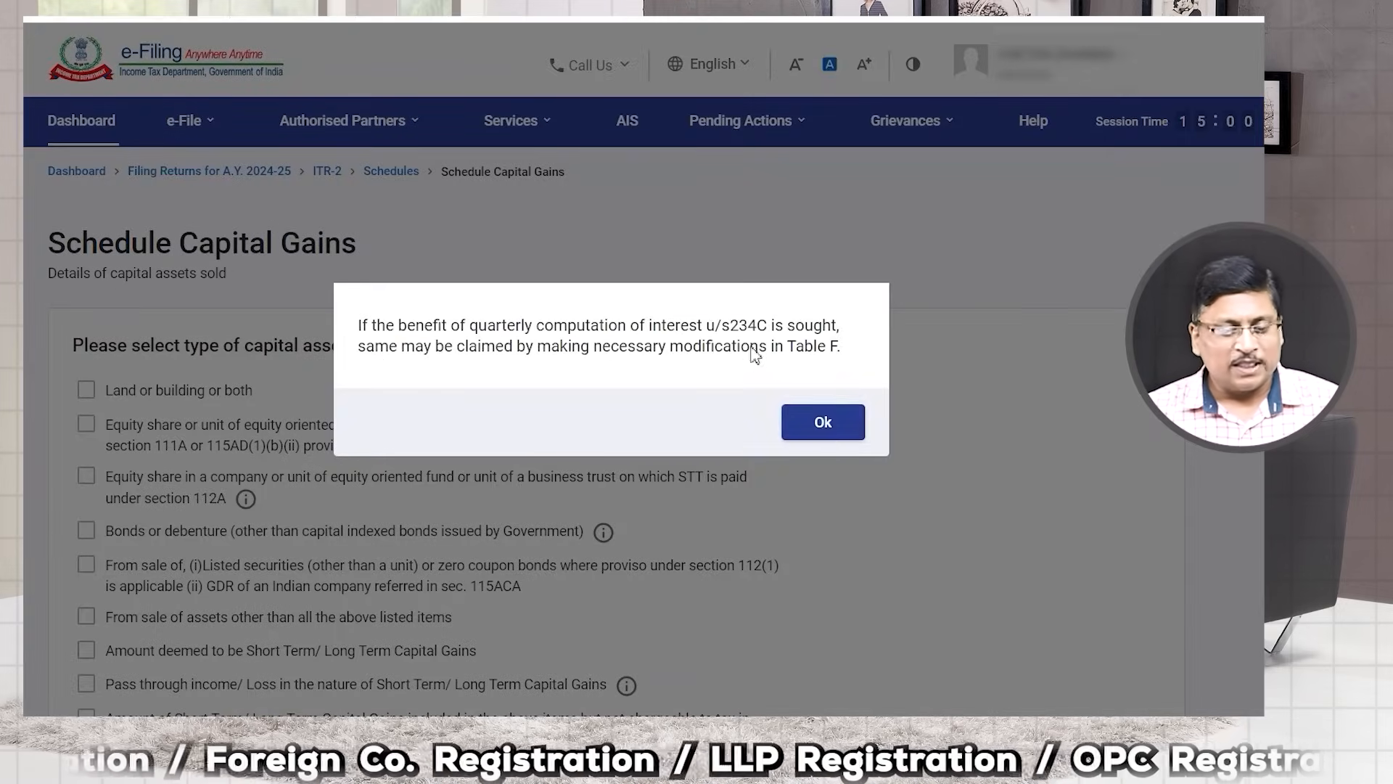
pyautogui.click(822, 422)
pyautogui.scroll(-2, 312, 399)
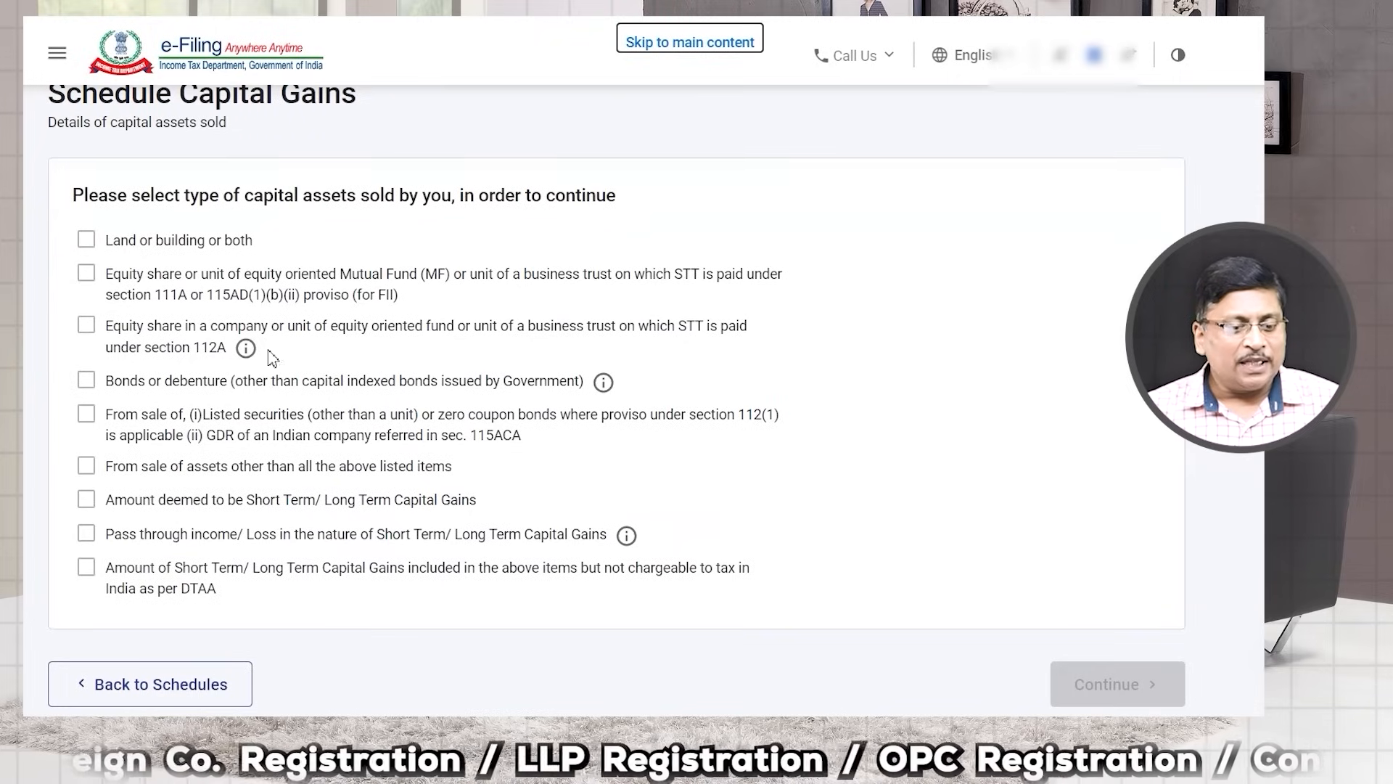
pyautogui.moveTo(129, 241); pyautogui.dragTo(229, 247)
pyautogui.moveTo(154, 275); pyautogui.dragTo(321, 279)
pyautogui.moveTo(161, 326); pyautogui.dragTo(333, 349)
pyautogui.moveTo(195, 382); pyautogui.dragTo(318, 385)
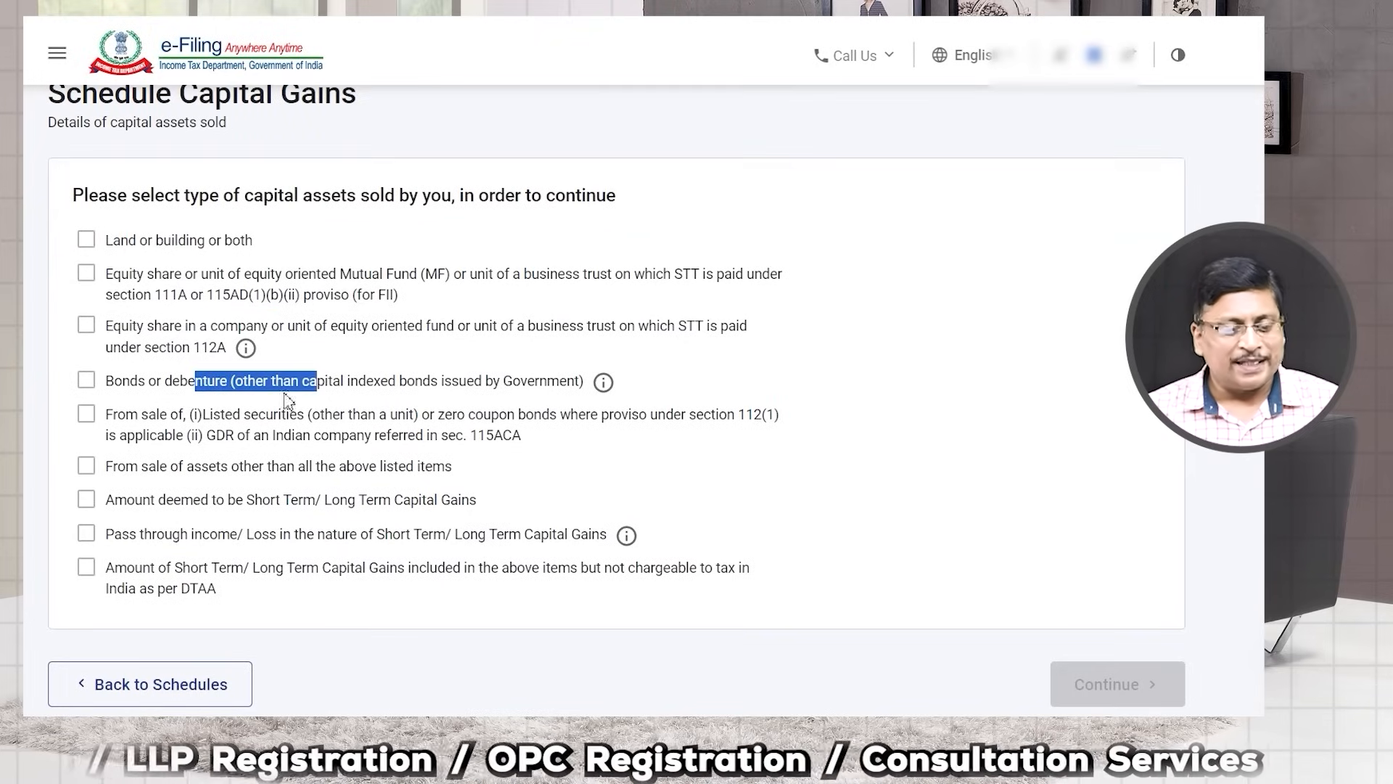
pyautogui.moveTo(156, 465); pyautogui.dragTo(338, 484)
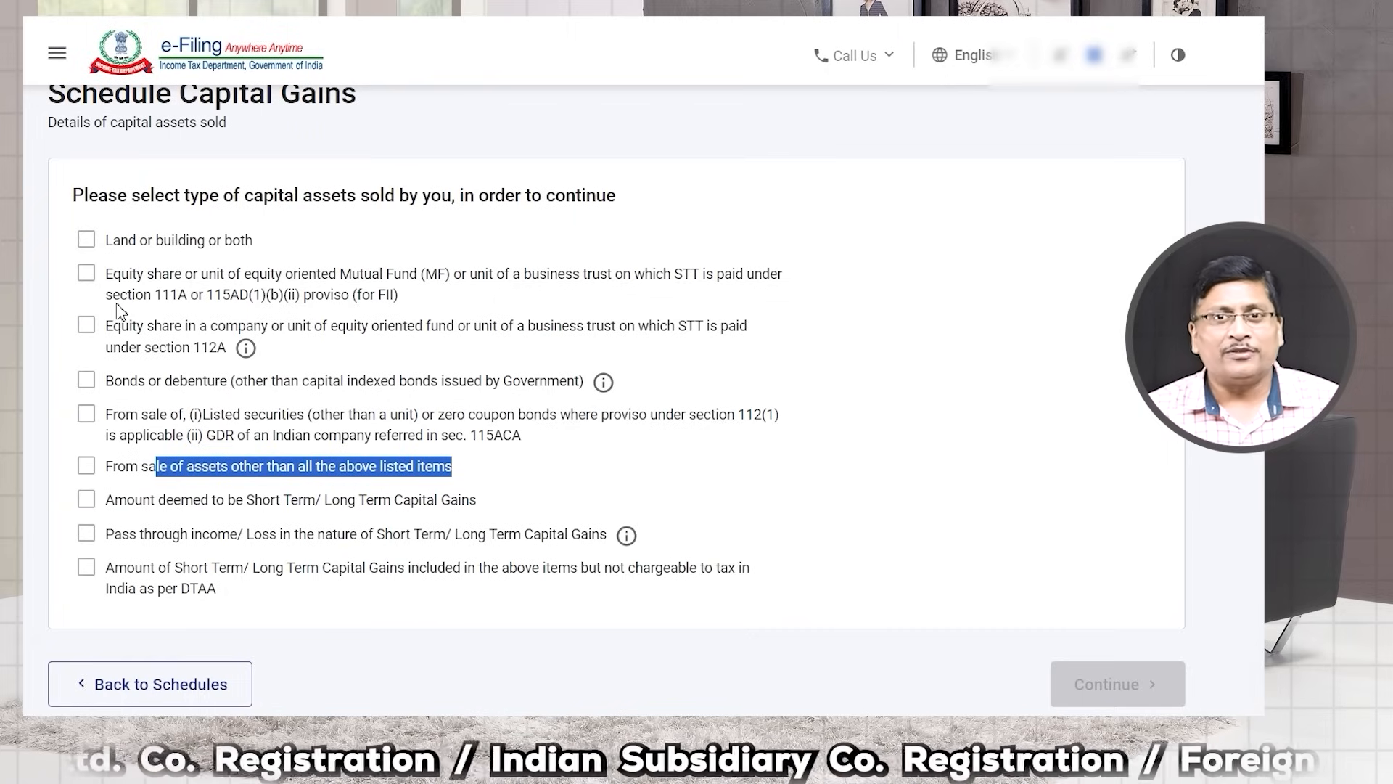
# Step: Tick equity shares sold under section 111A and under section 112A
pyautogui.click(87, 274)
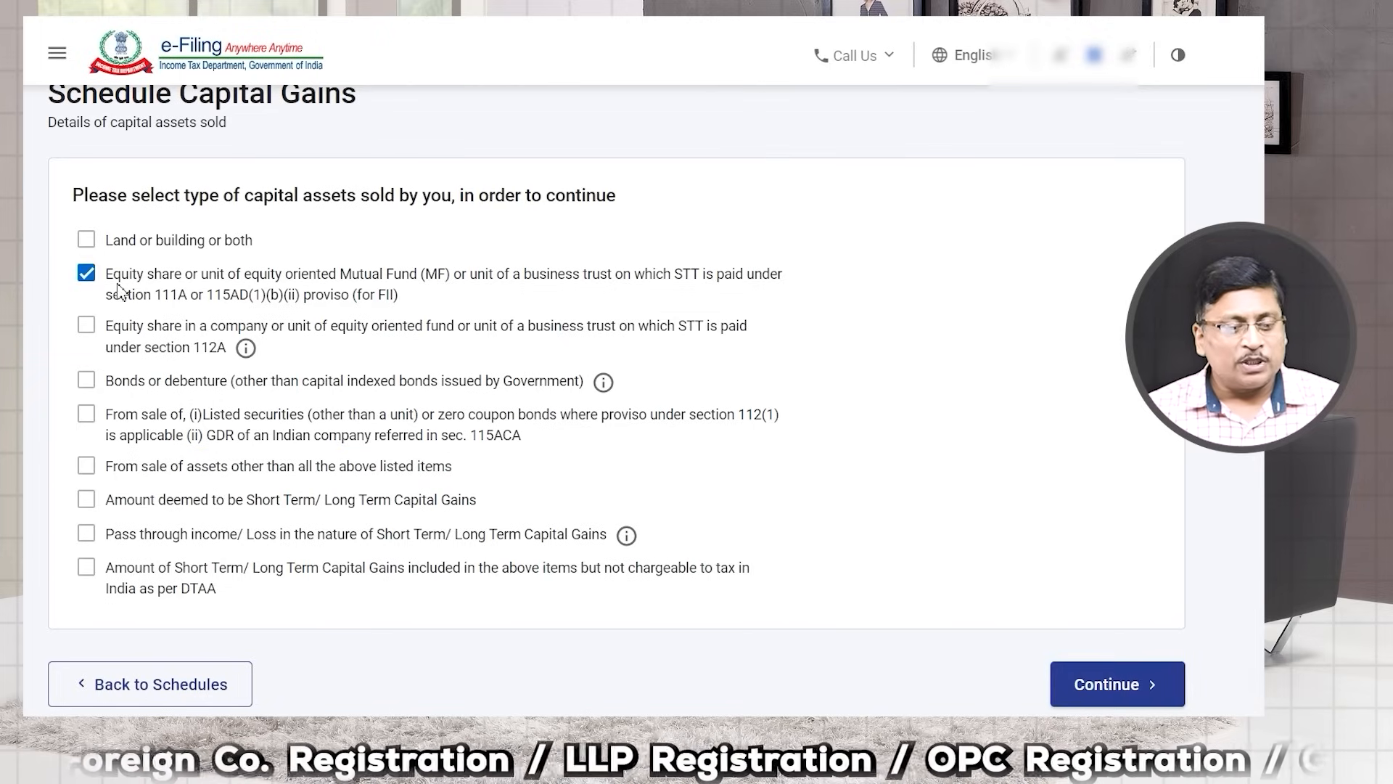
pyautogui.moveTo(110, 301); pyautogui.dragTo(194, 303)
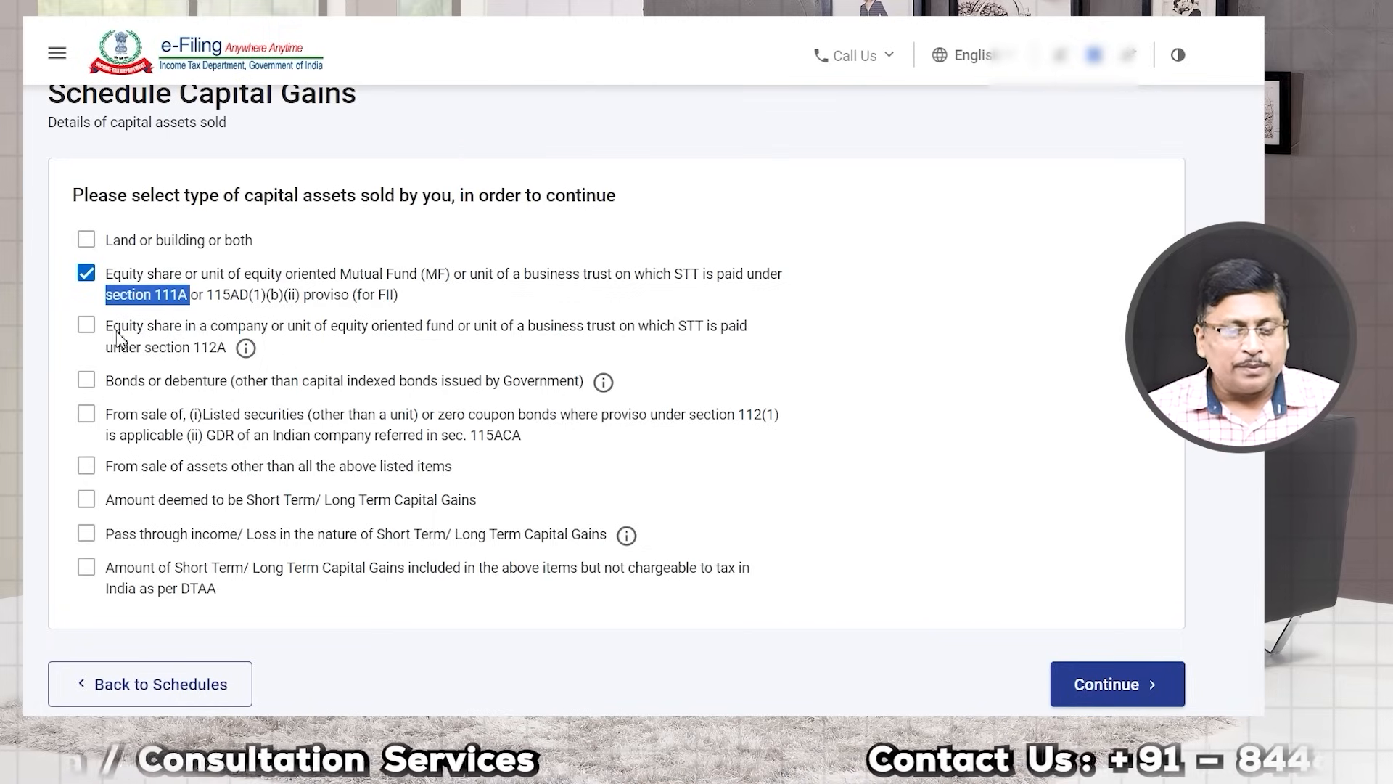
pyautogui.click(86, 324)
pyautogui.moveTo(160, 348); pyautogui.dragTo(231, 363)
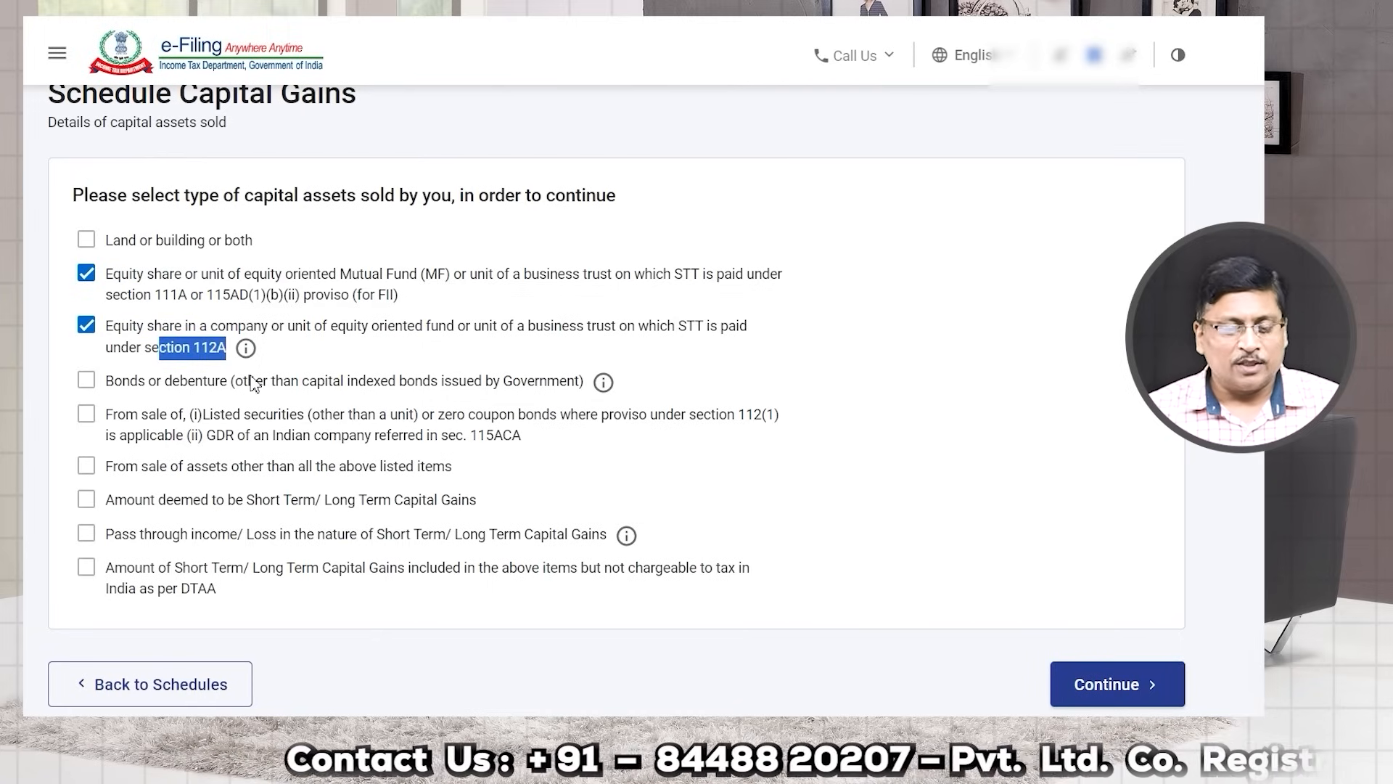
pyautogui.scroll(-2, 388, 439)
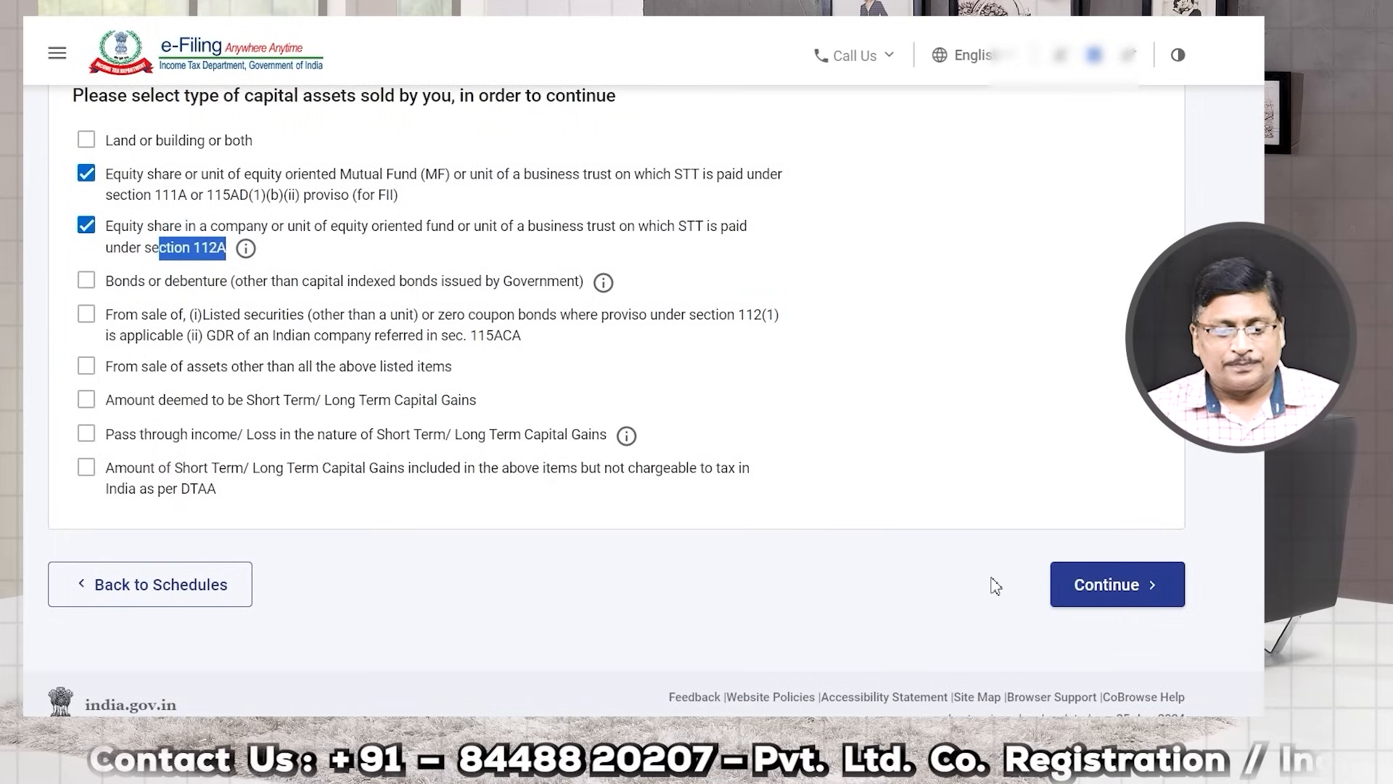
pyautogui.click(1113, 601)
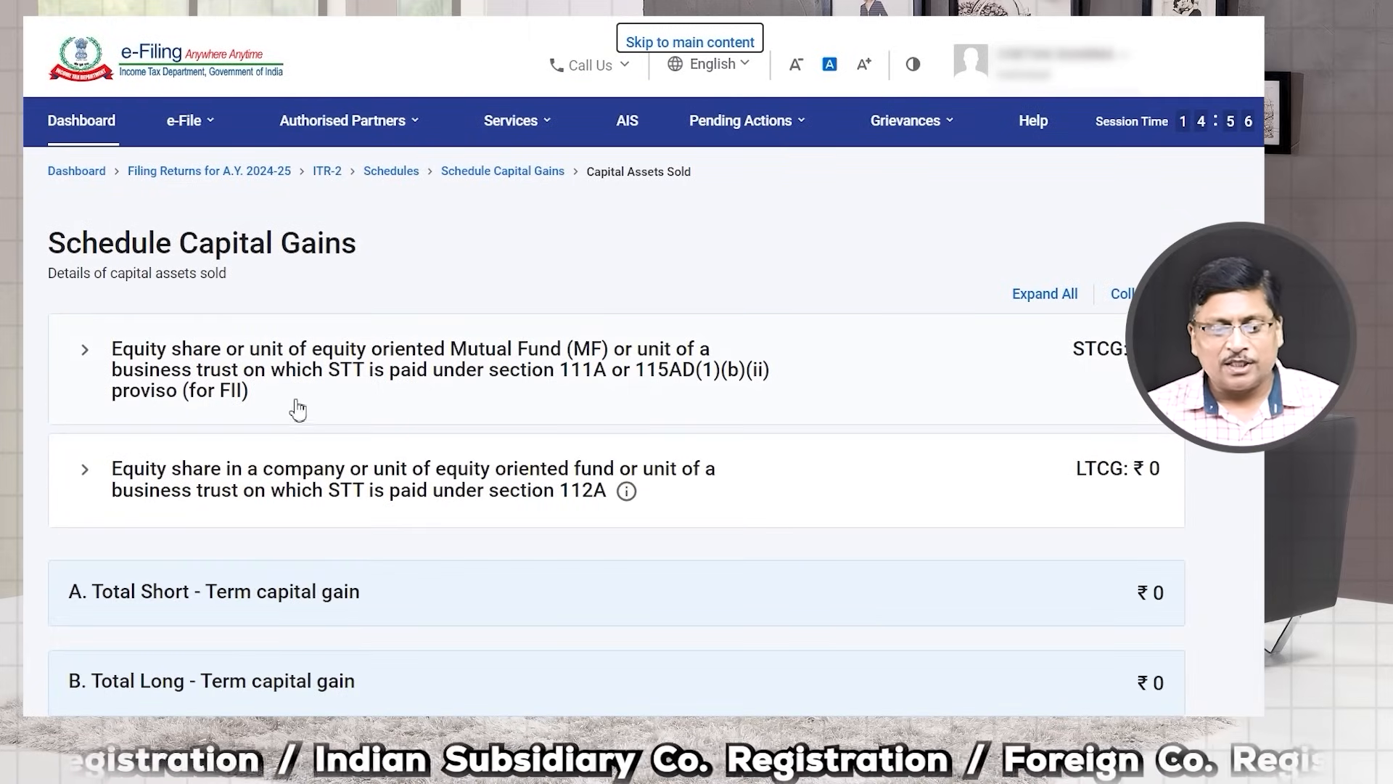
# Step: Expand the section 111A equity share row, add details, and choose Section 111A
pyautogui.moveTo(571, 368); pyautogui.dragTo(613, 388)
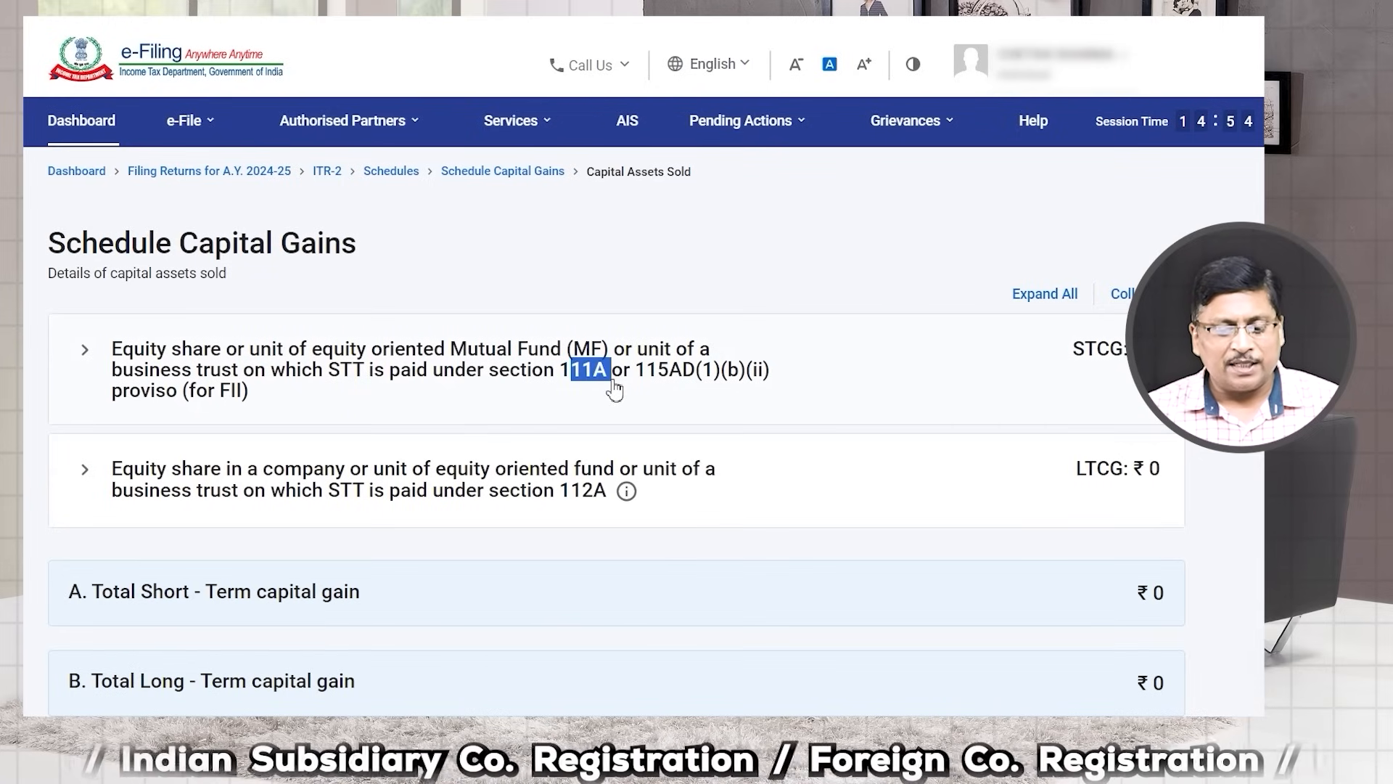
pyautogui.moveTo(559, 608); pyautogui.dragTo(604, 621)
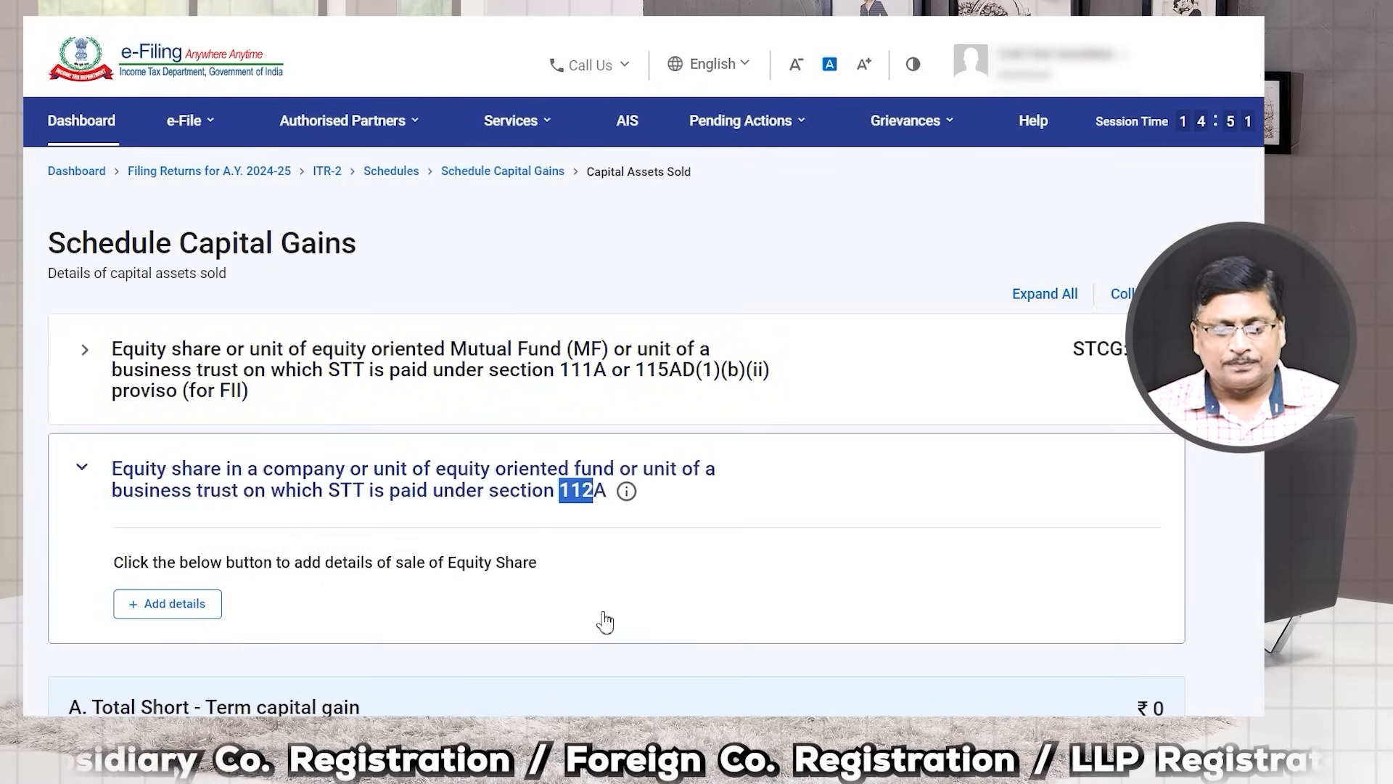
pyautogui.click(651, 376)
pyautogui.click(151, 508)
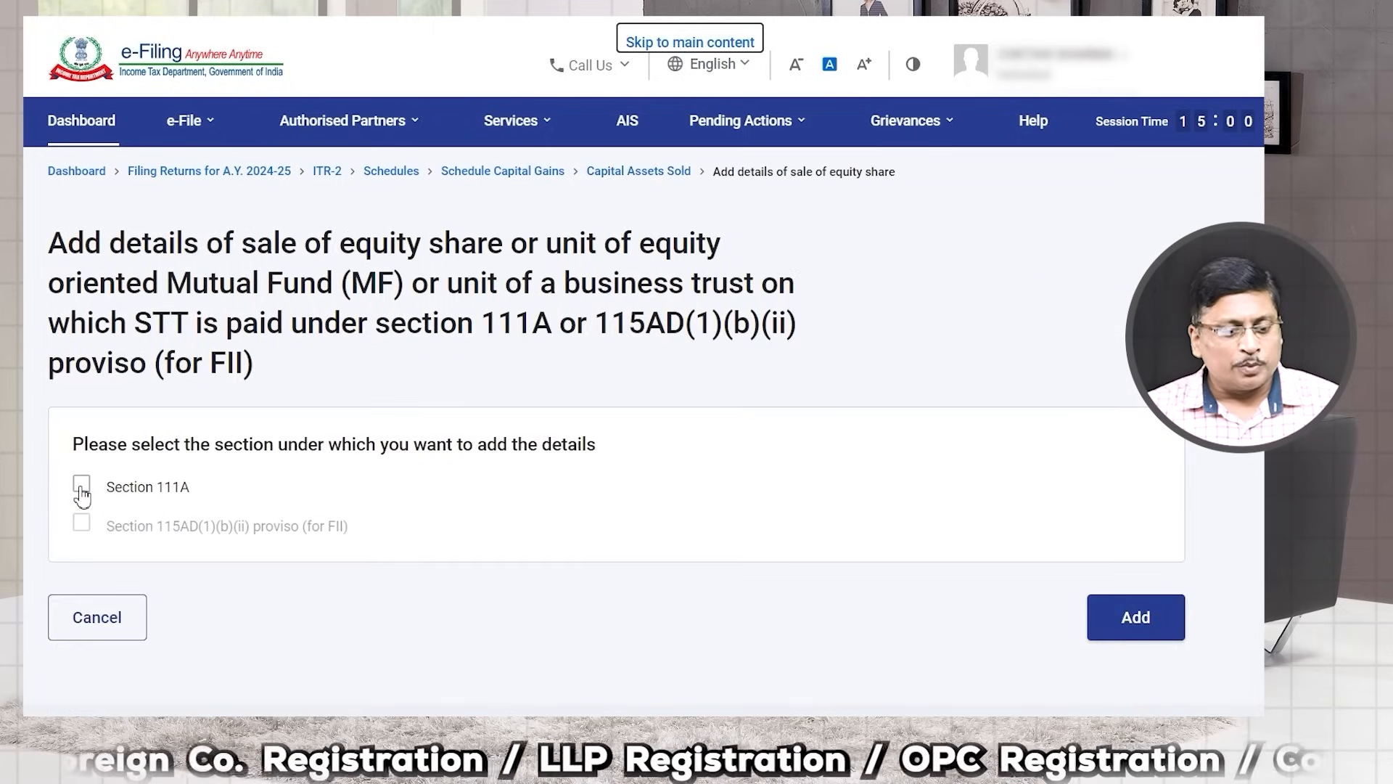
pyautogui.click(81, 485)
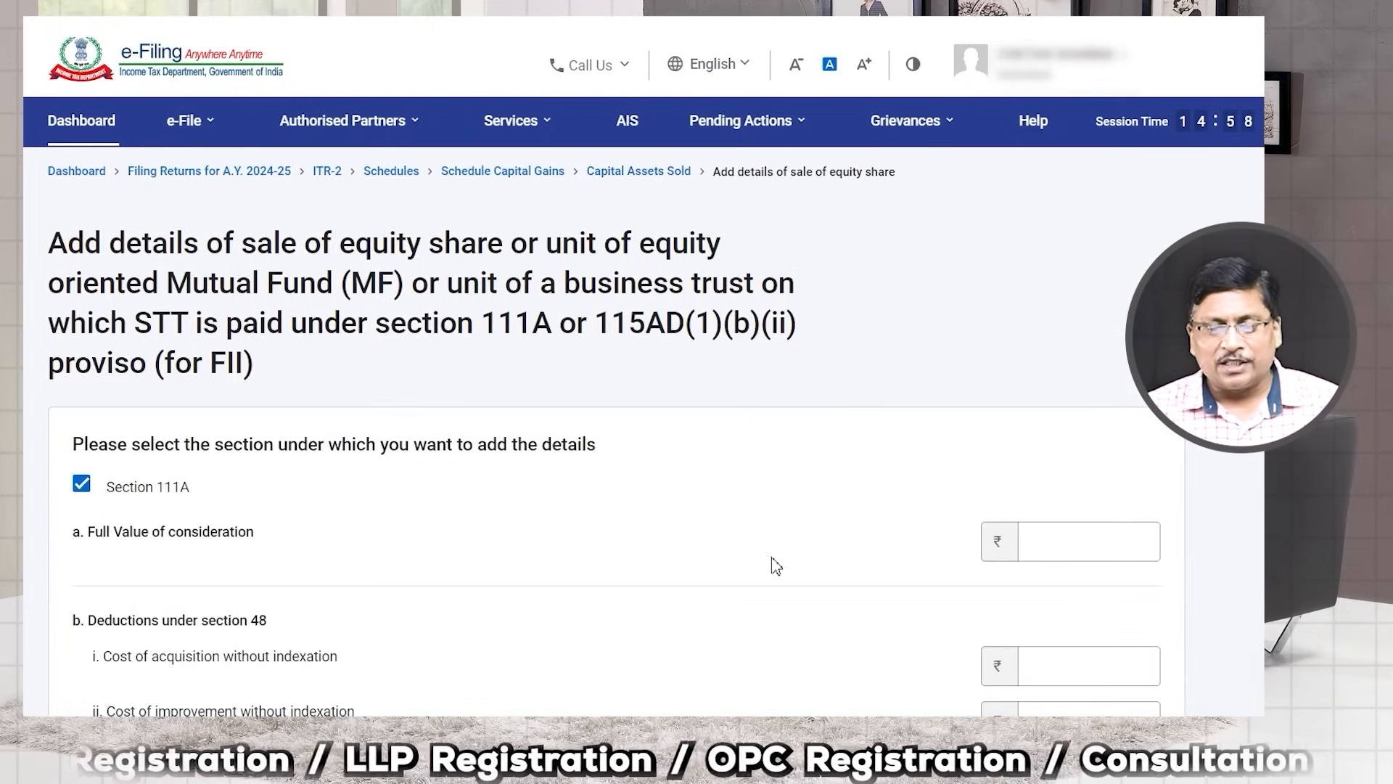
# Step: Enter sale value 4,50,000 and cost of acquisition 3,00,000 without indexation, then save
pyautogui.scroll(-3, 774, 563)
pyautogui.click(1065, 288)
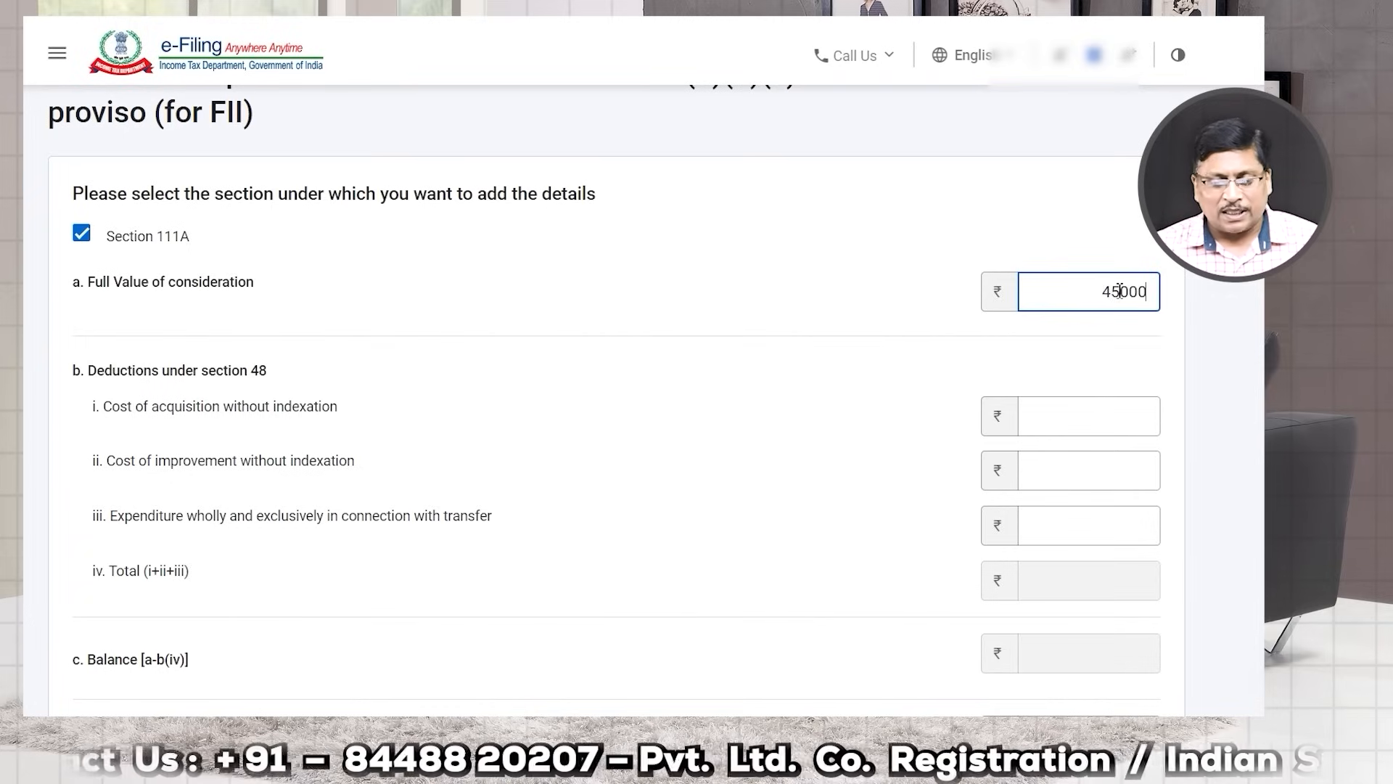
pyautogui.click(925, 397)
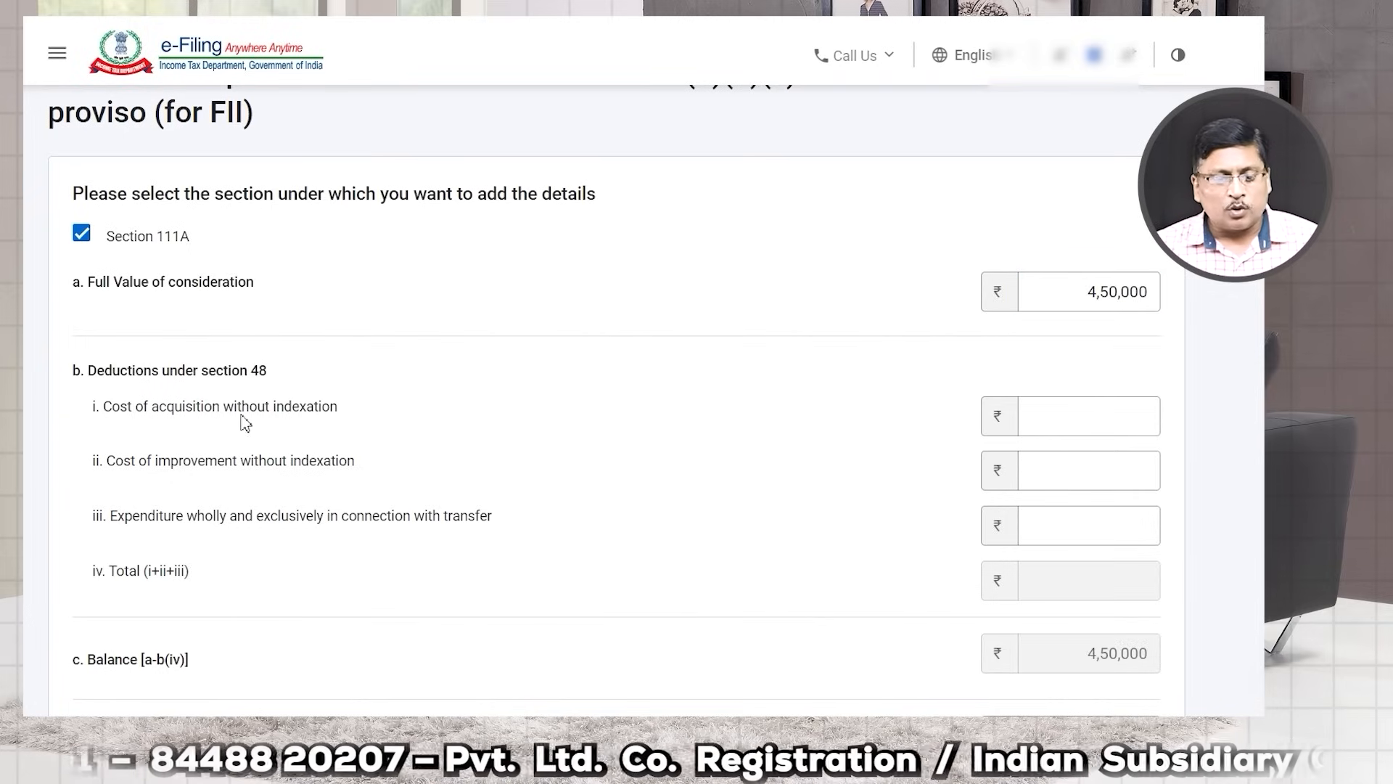
pyautogui.moveTo(158, 413); pyautogui.dragTo(221, 417)
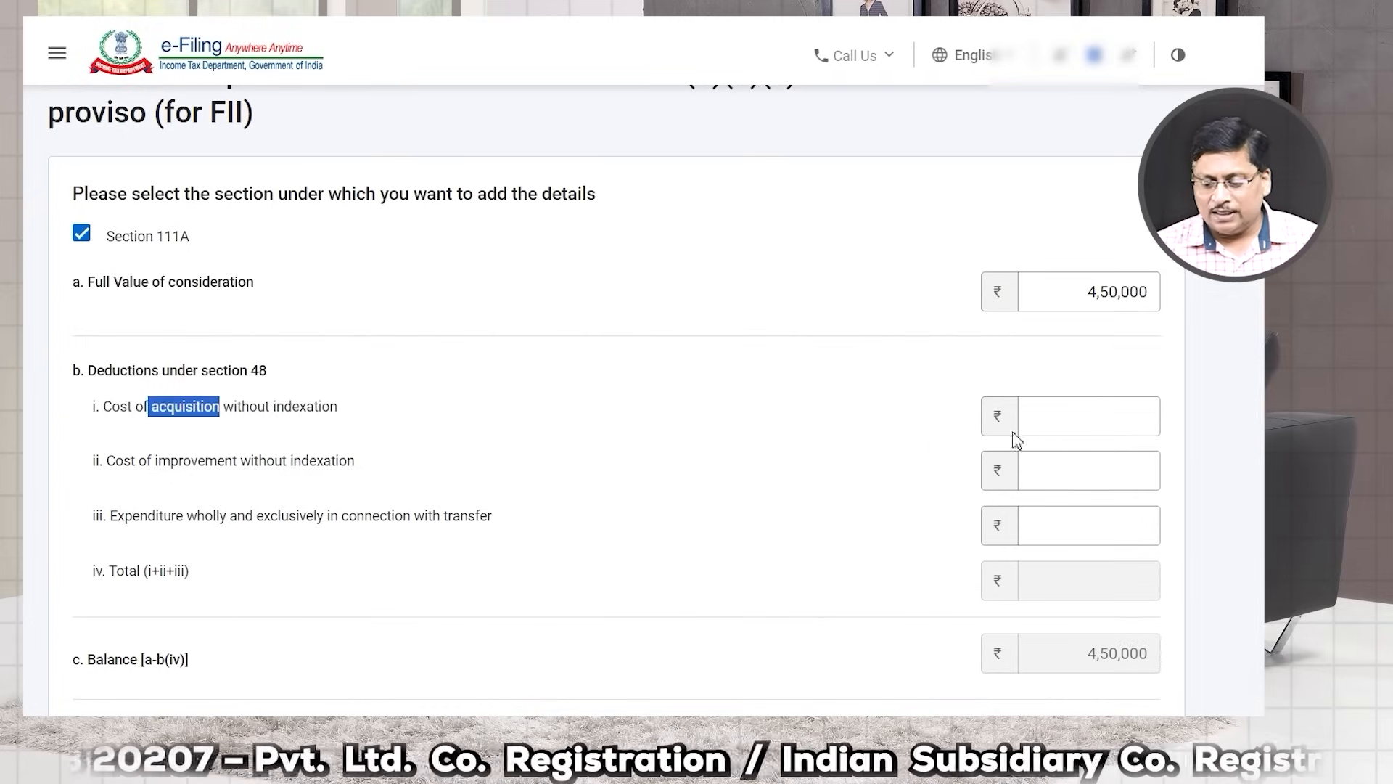
pyautogui.click(1081, 422)
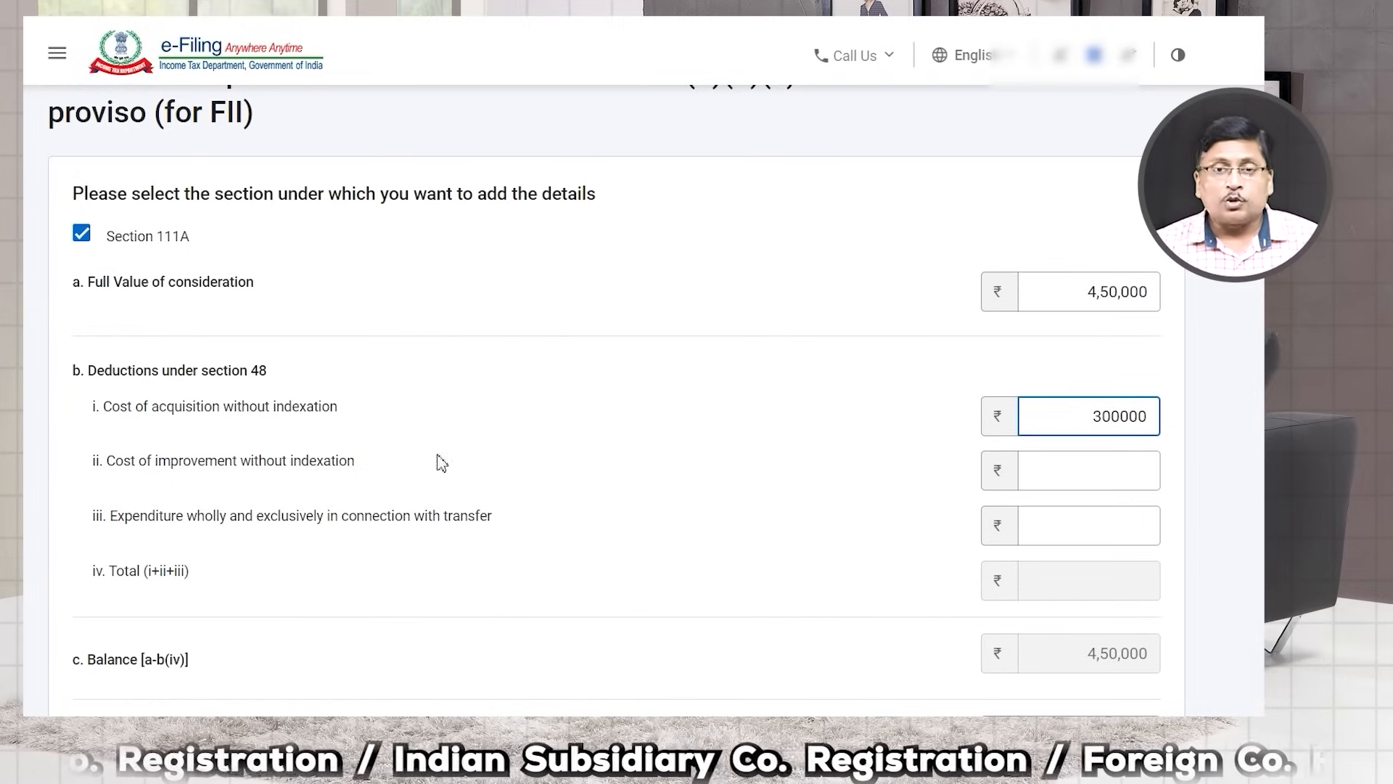
pyautogui.moveTo(127, 419); pyautogui.dragTo(340, 418)
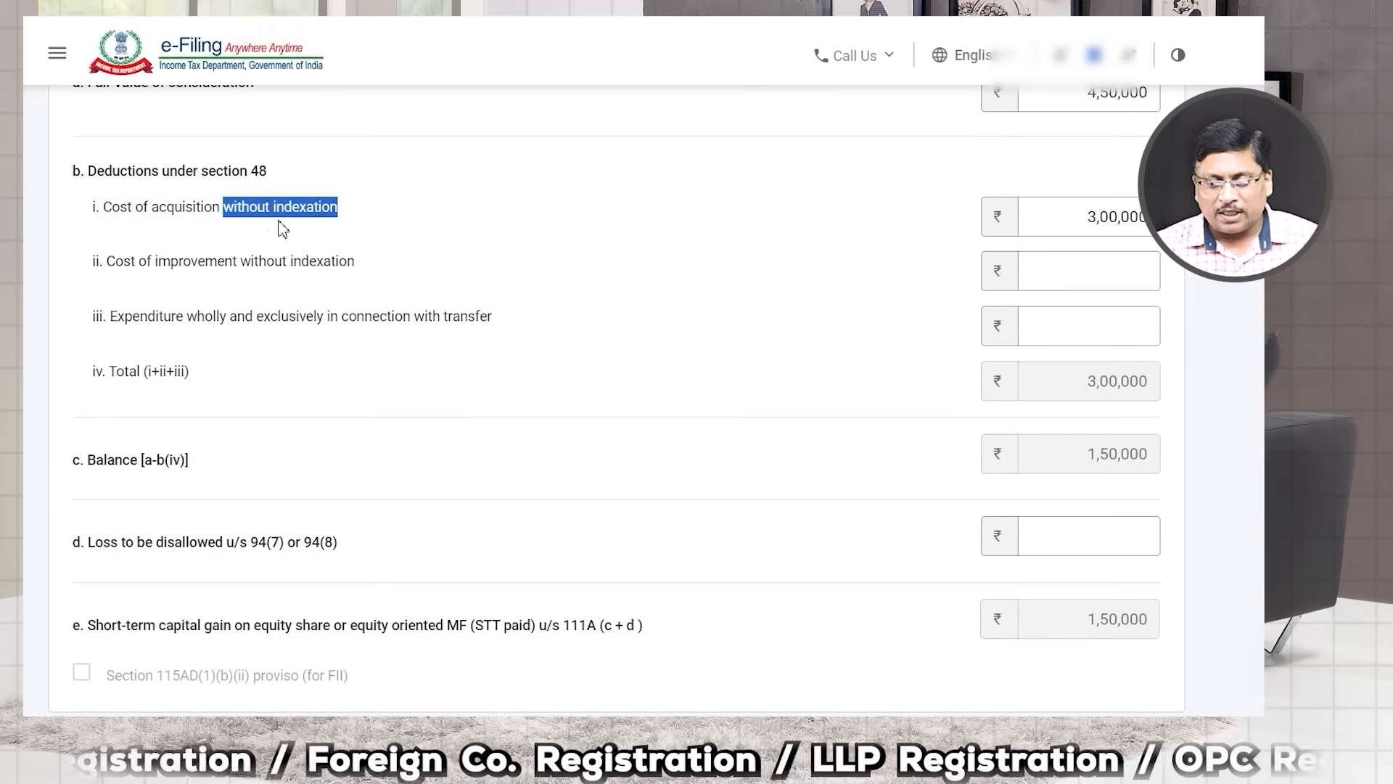
pyautogui.click(238, 220)
pyautogui.scroll(-4, 660, 406)
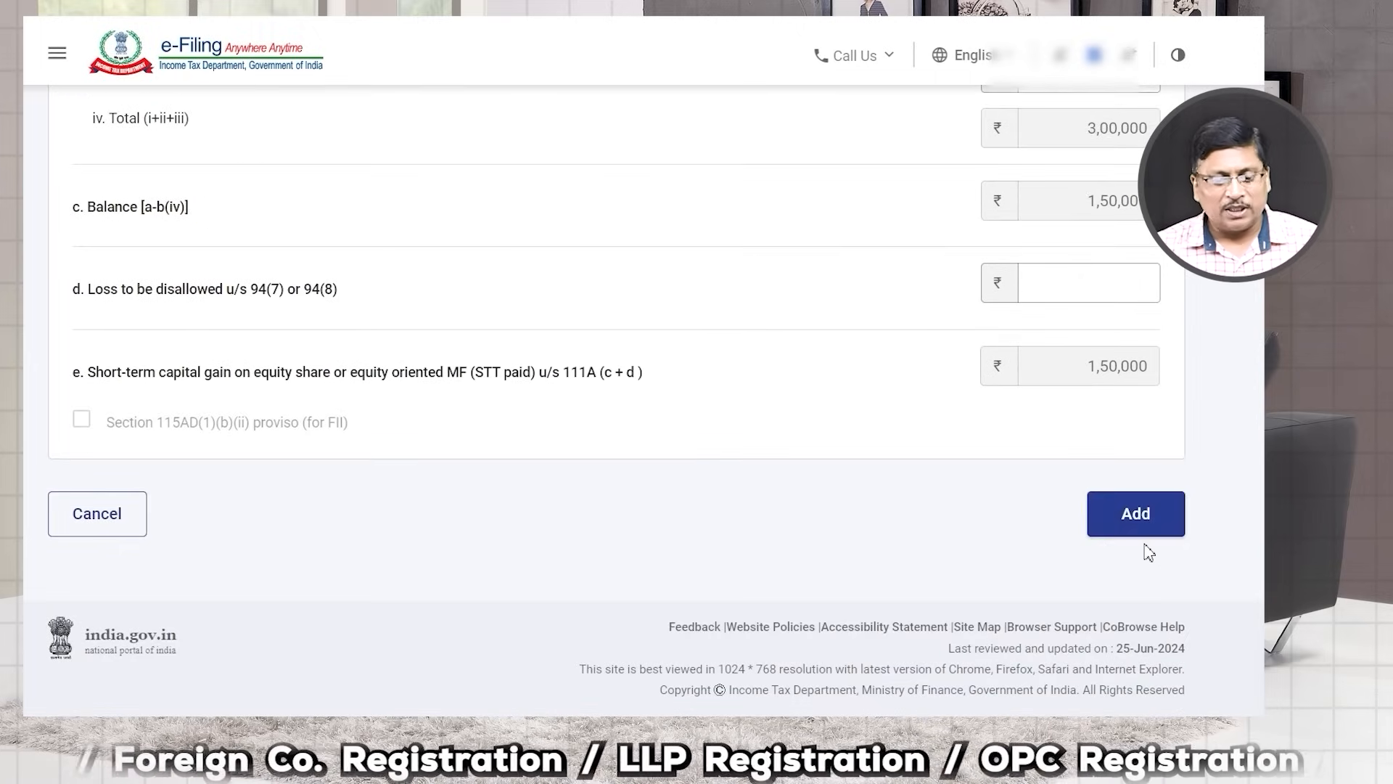
pyautogui.click(1147, 533)
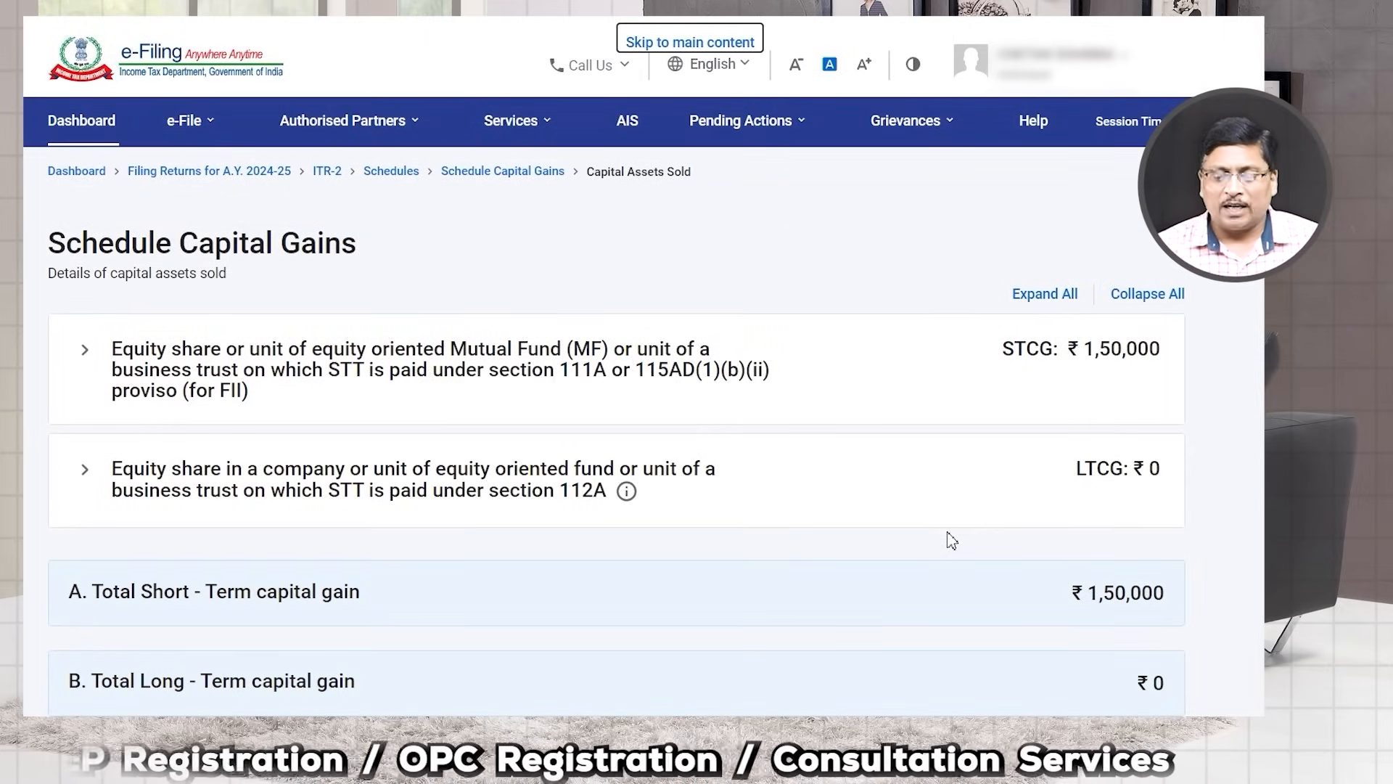
# Step: Confirm the capital gains schedule with the ₹1,50,000 short-term gain
pyautogui.scroll(-3, 958, 537)
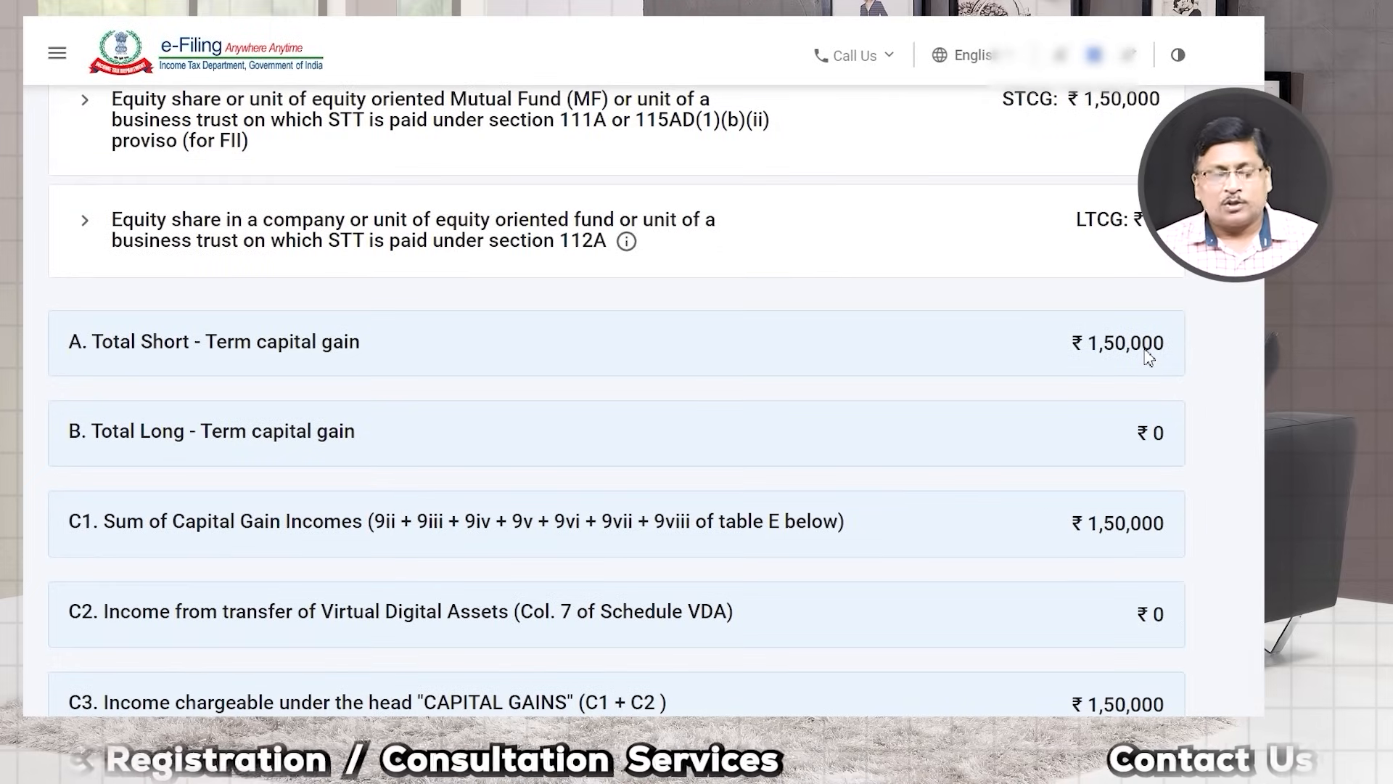
pyautogui.scroll(-2, 1066, 441)
pyautogui.scroll(-5, 1060, 444)
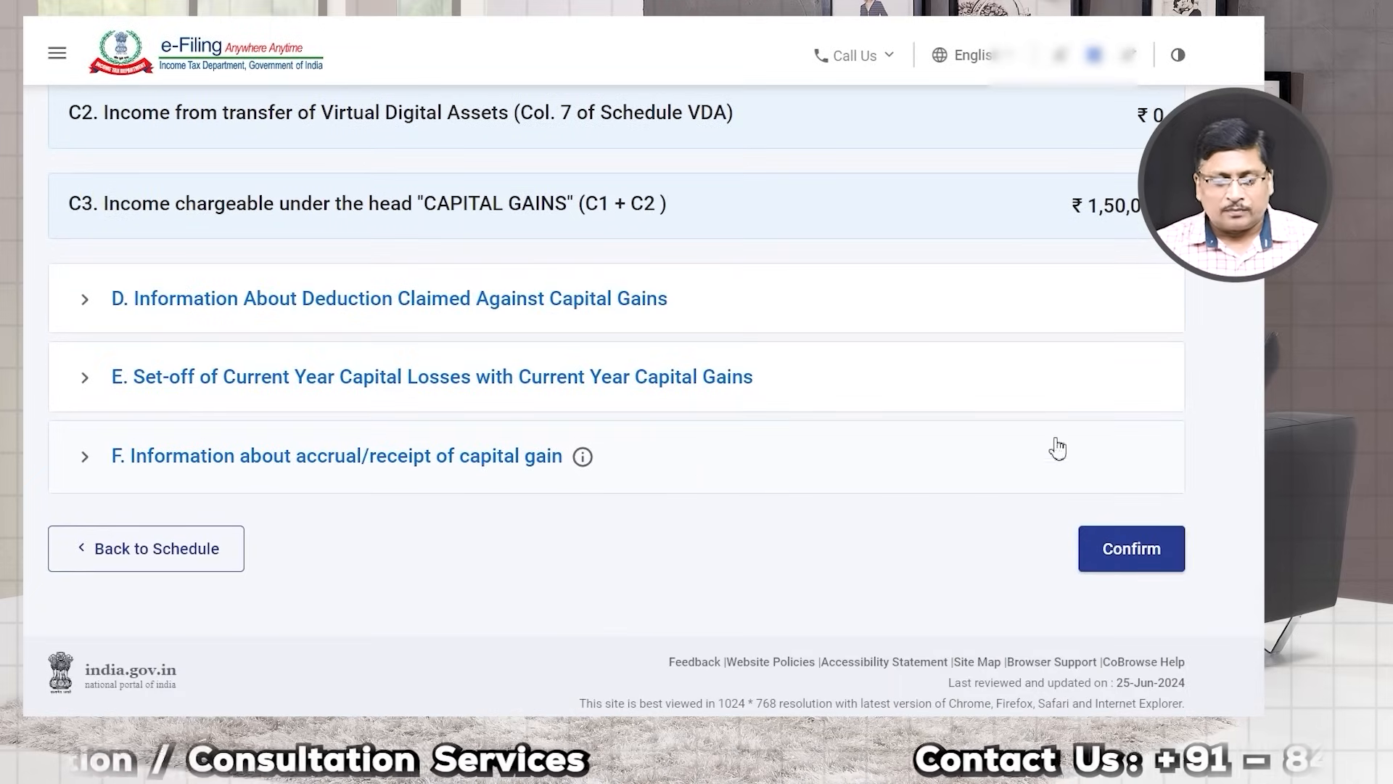
pyautogui.click(1123, 558)
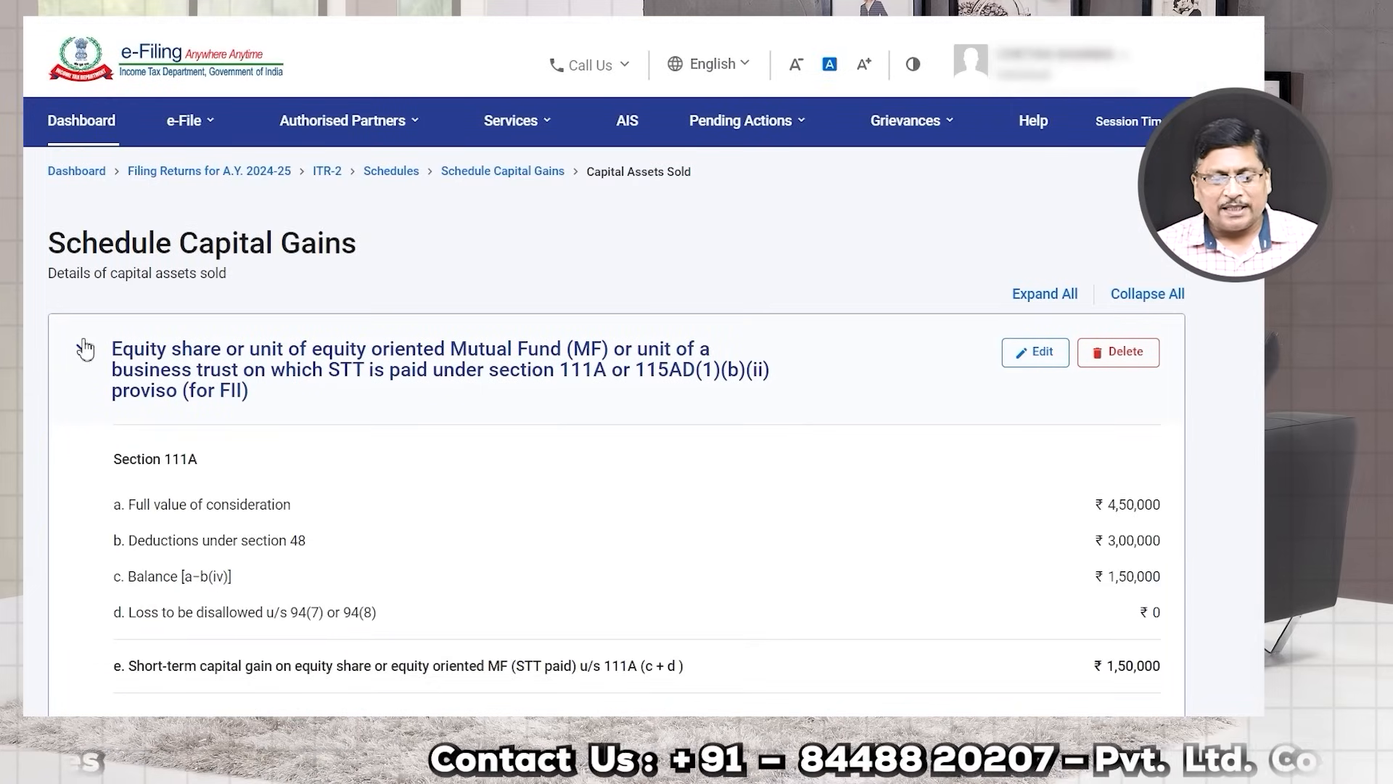
# Step: Expand the section 112A equity row, view Schedule 112A, and start a new share entry
pyautogui.click(84, 349)
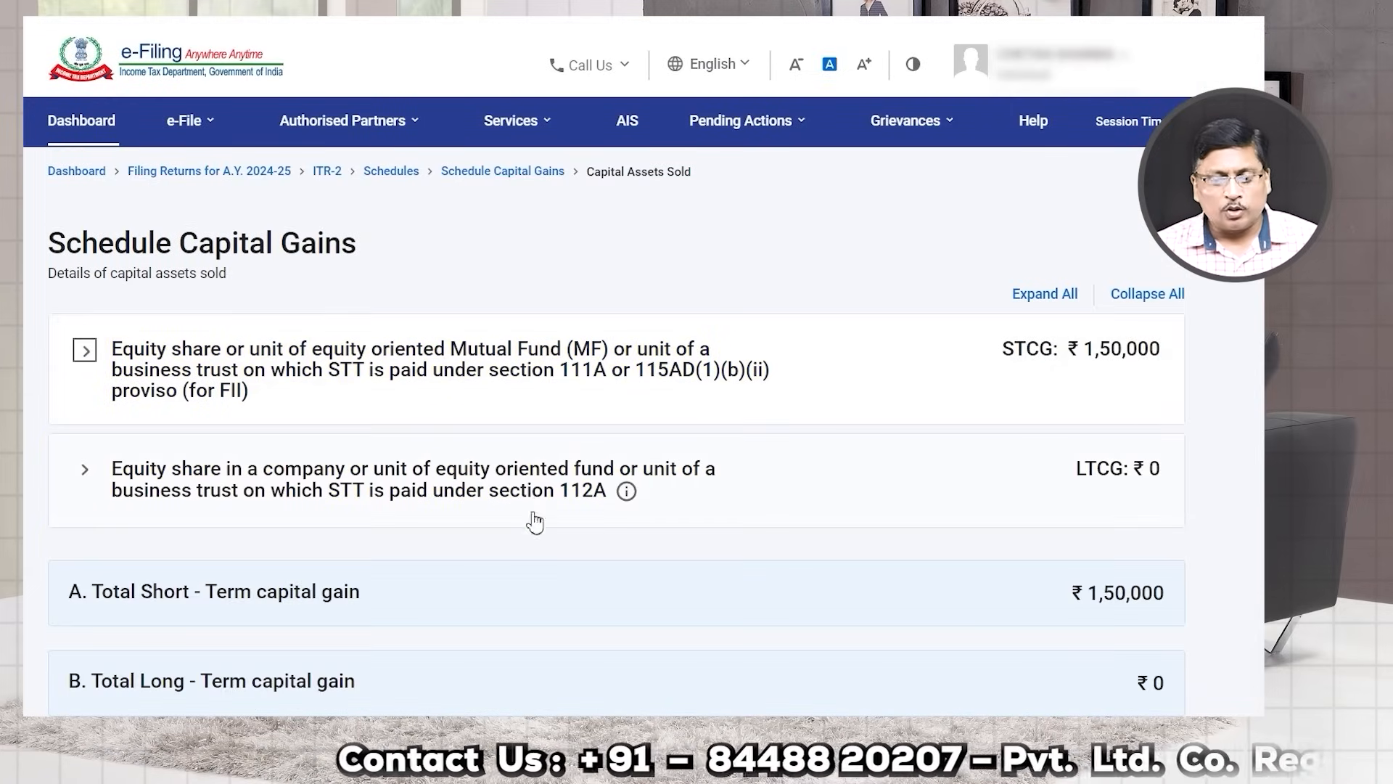
pyautogui.click(533, 496)
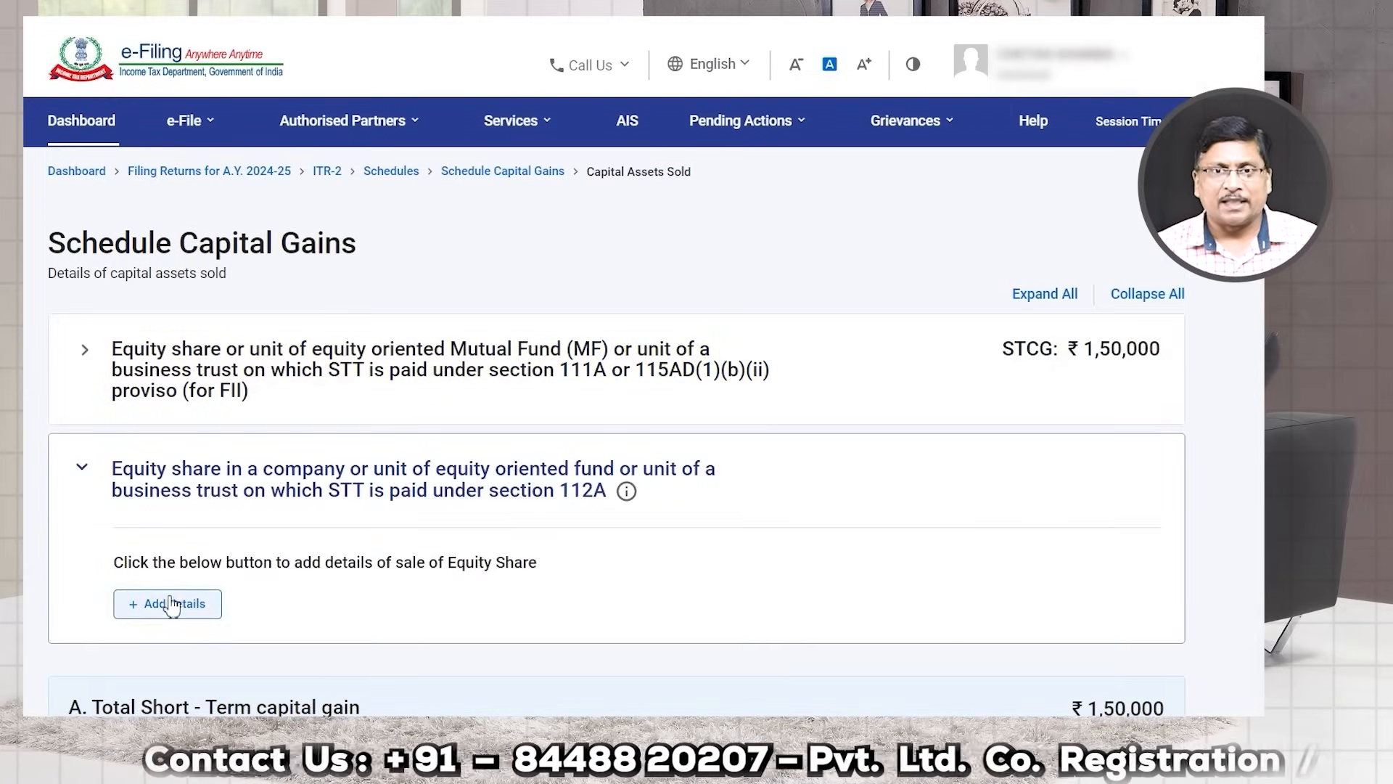
pyautogui.click(173, 605)
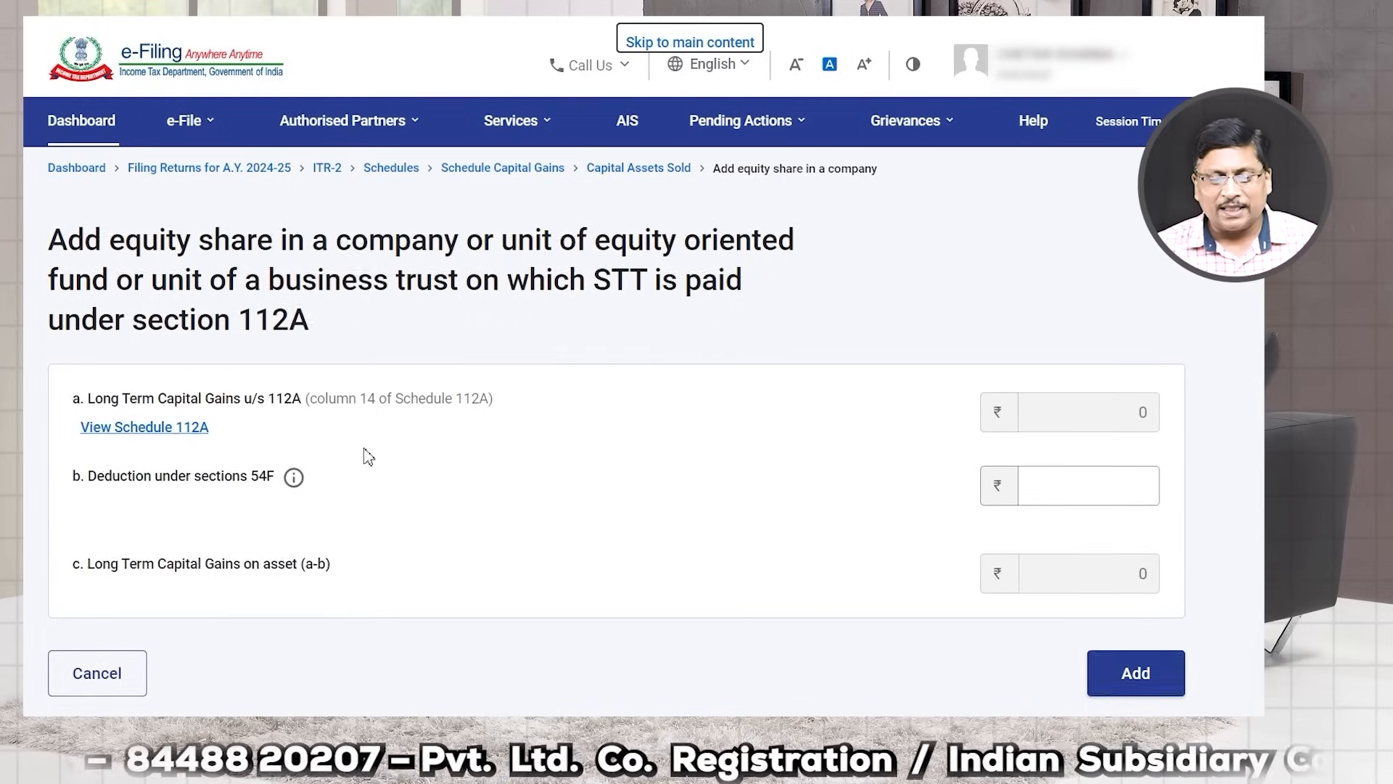
pyautogui.scroll(-2, 836, 280)
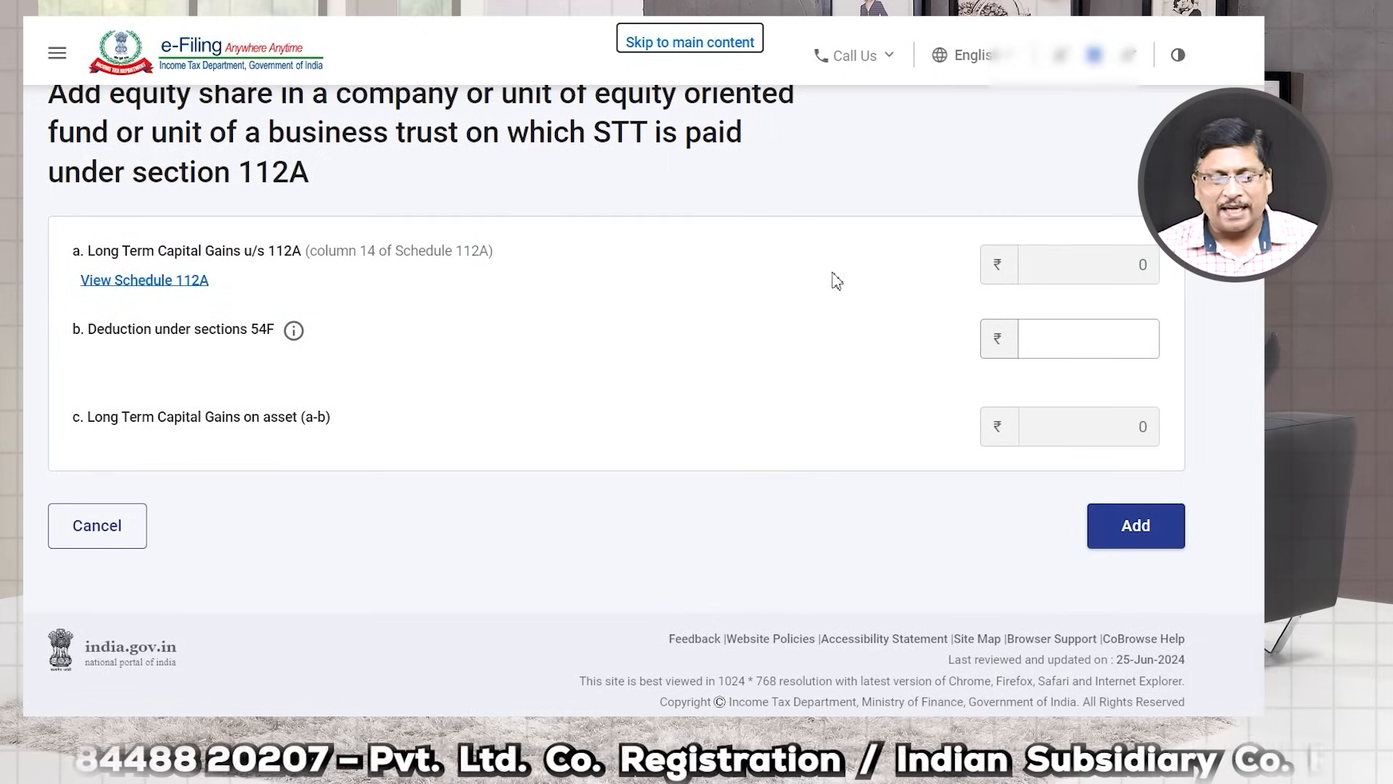
pyautogui.click(157, 282)
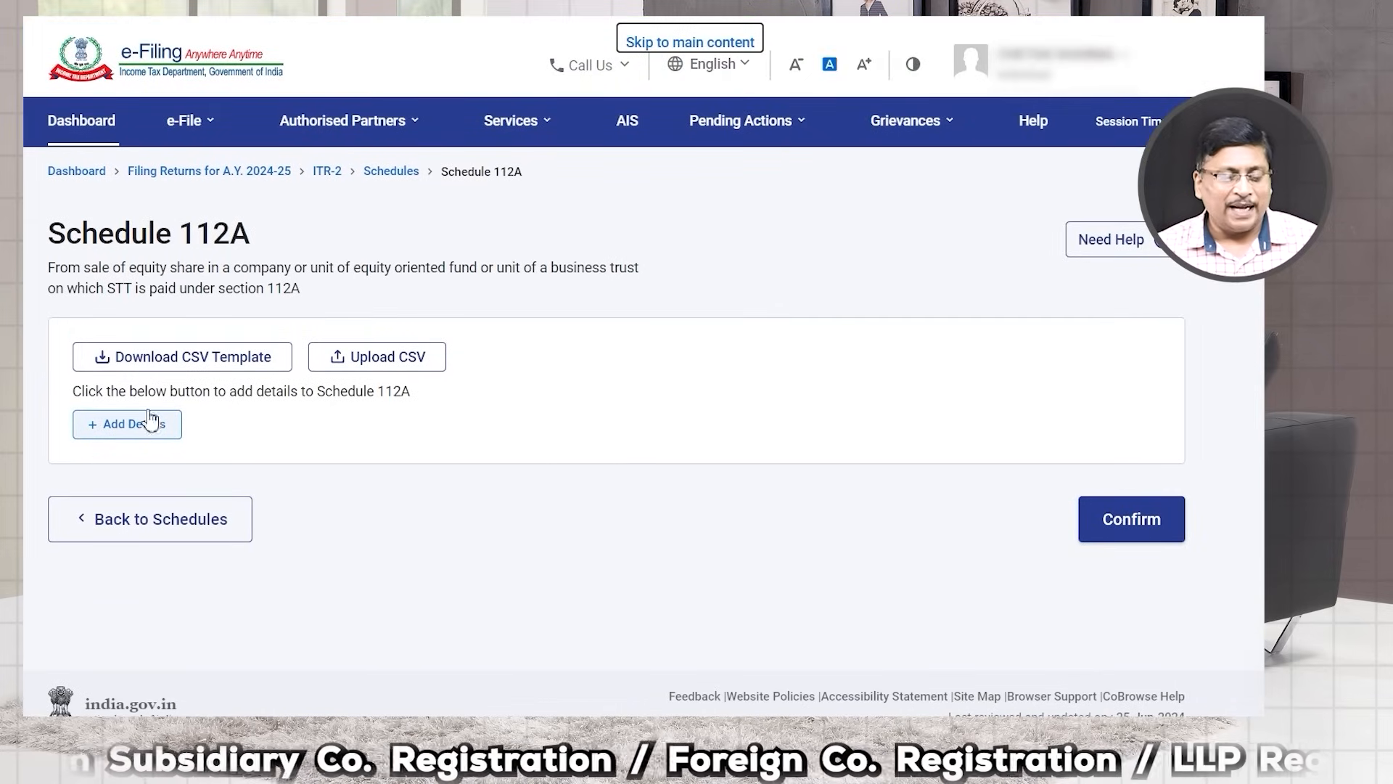
pyautogui.click(126, 440)
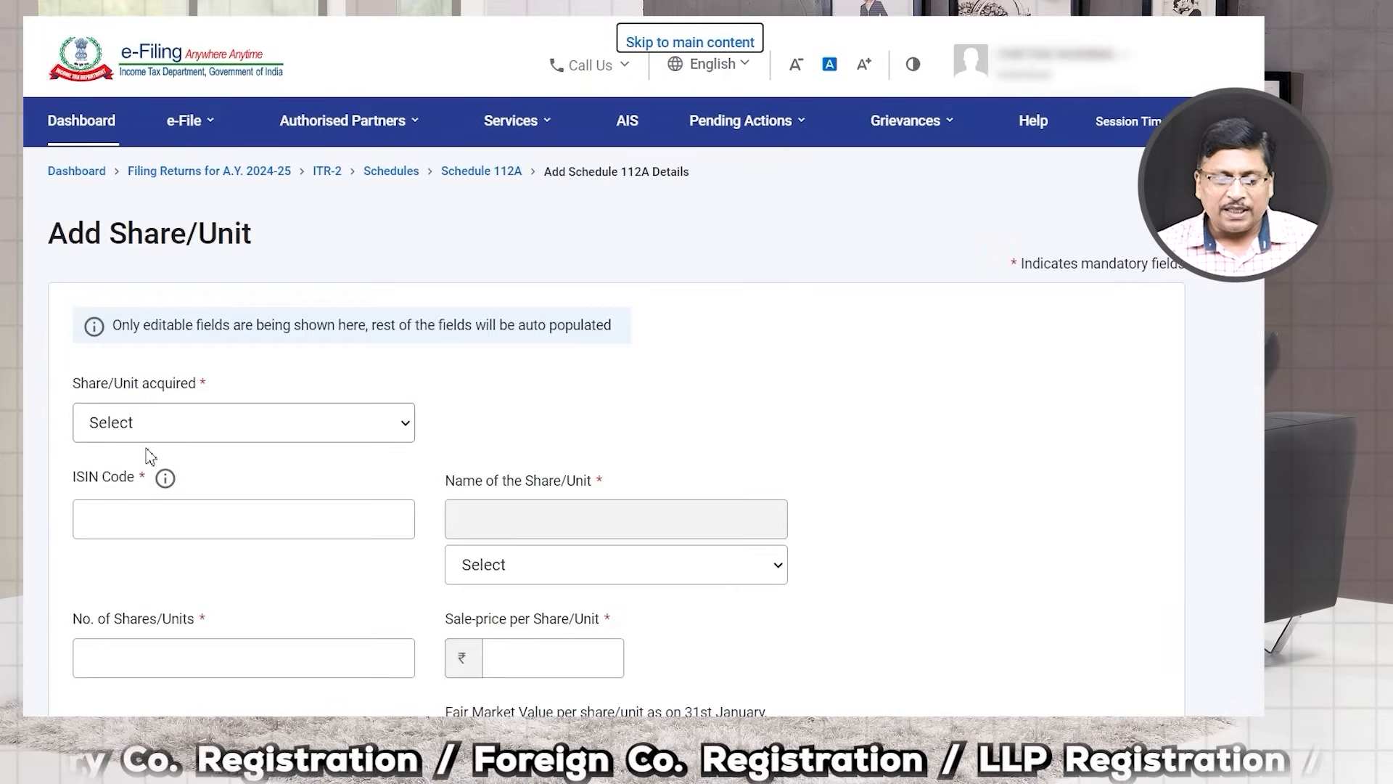
# Step: Set the share acquisition period to after 31st January, 2018
pyautogui.click(256, 434)
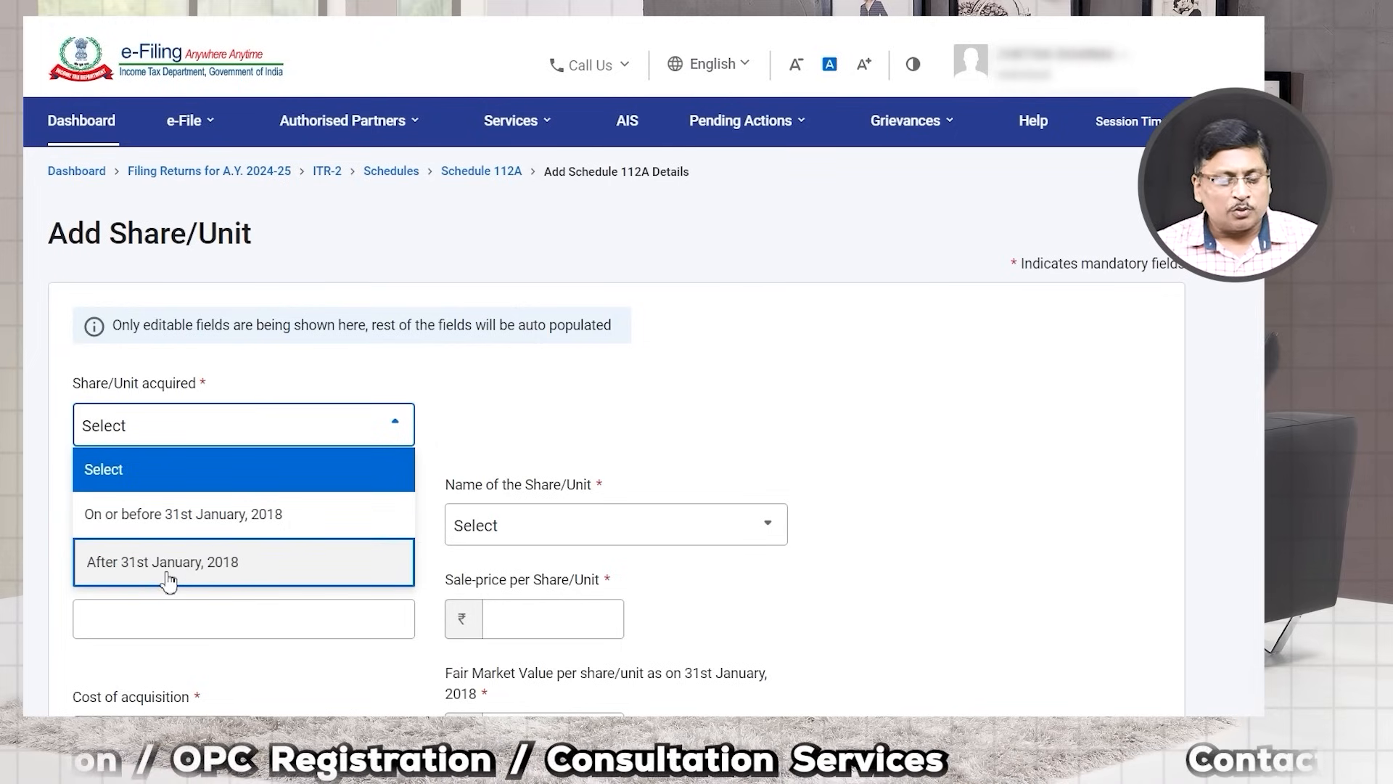
pyautogui.click(206, 579)
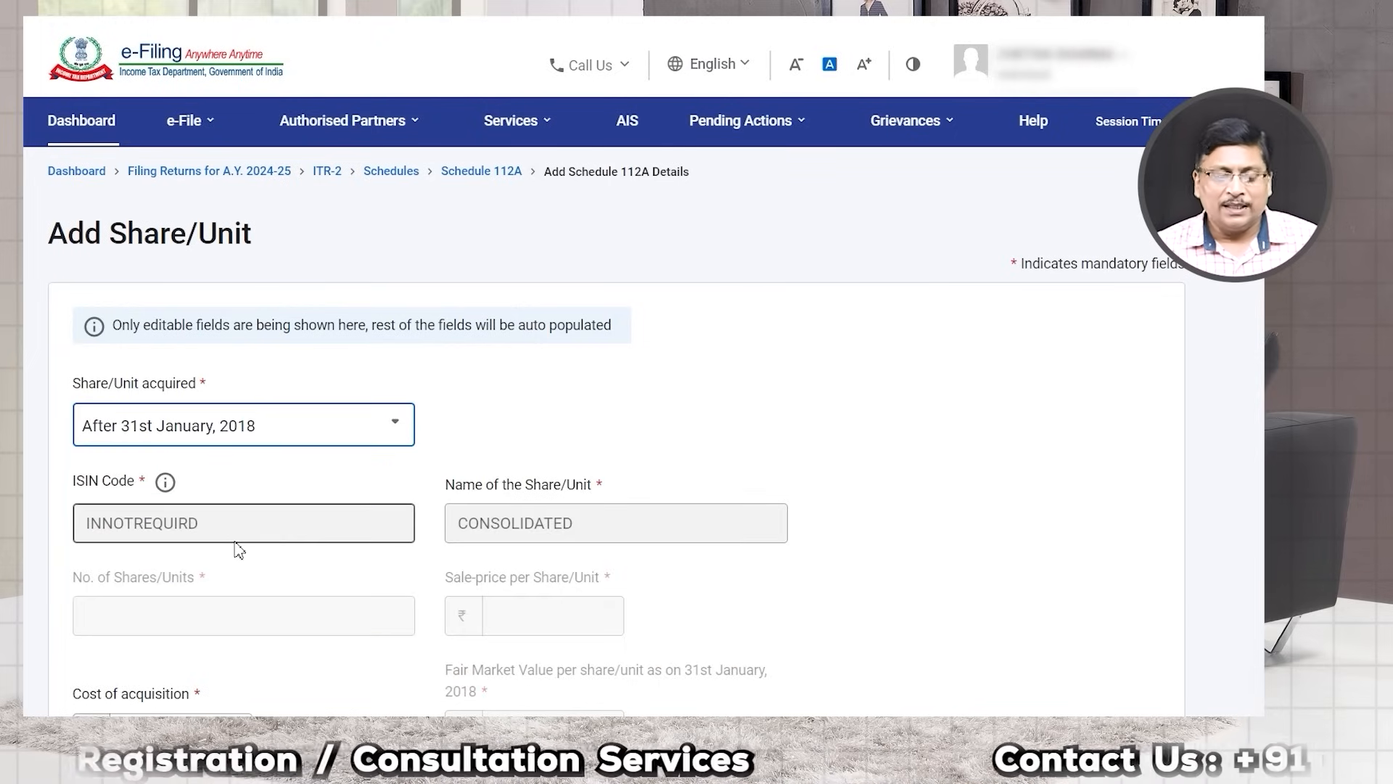
pyautogui.scroll(-2, 309, 522)
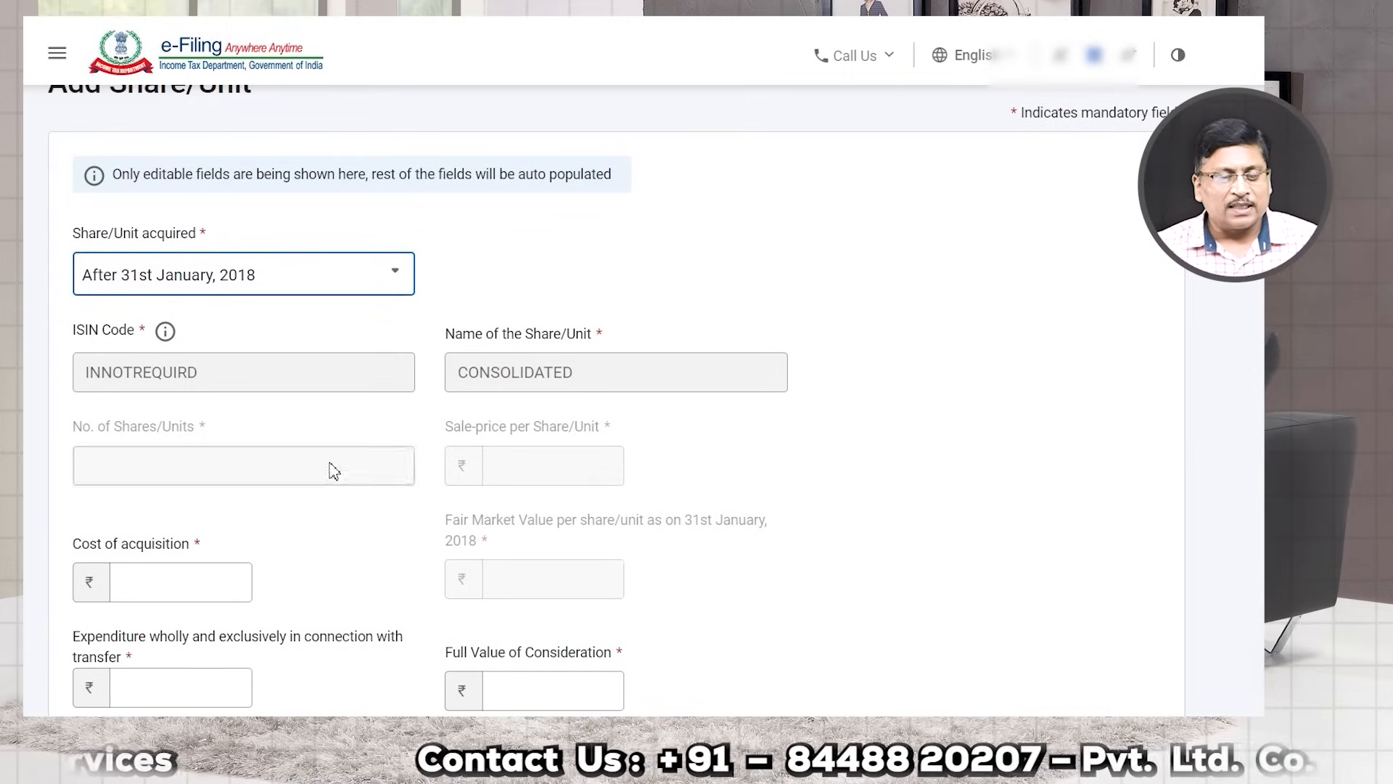
pyautogui.click(312, 274)
pyautogui.click(238, 371)
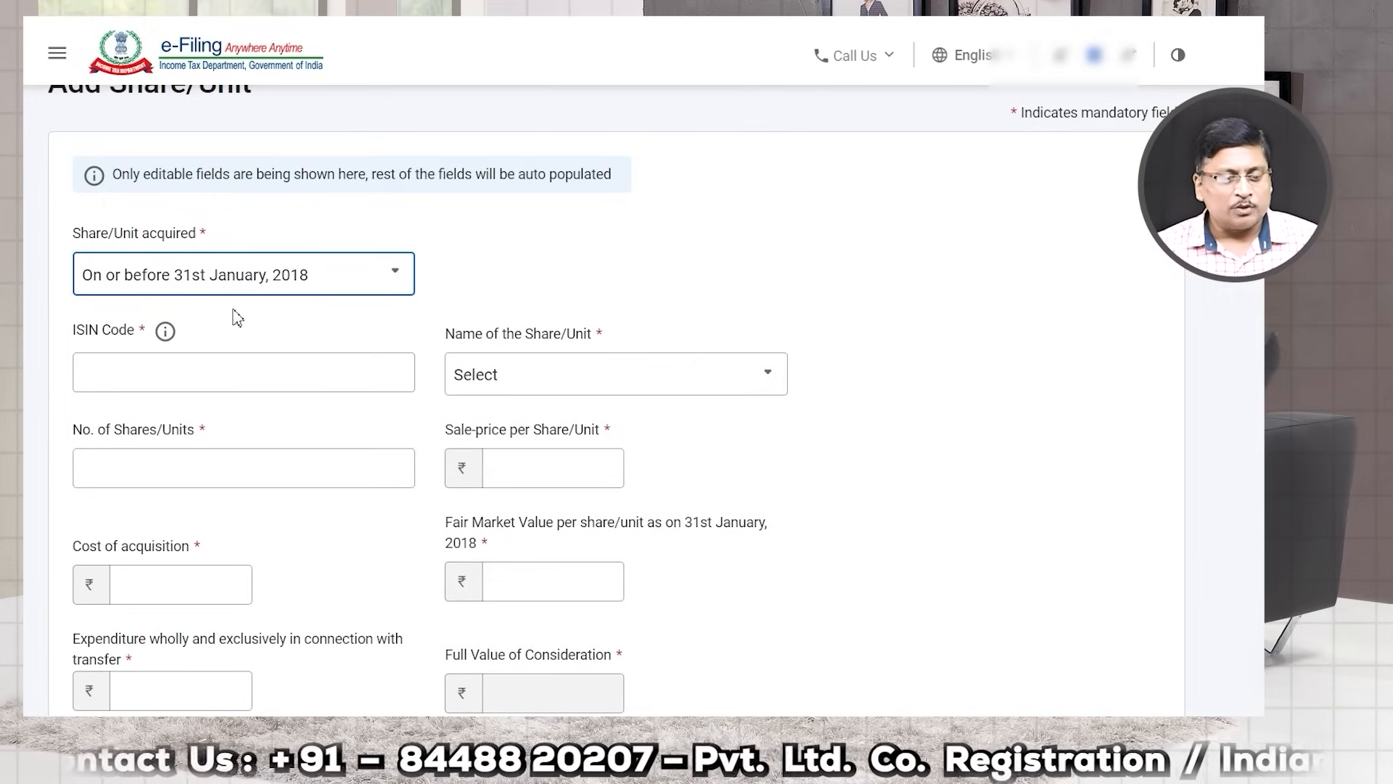
pyautogui.click(293, 279)
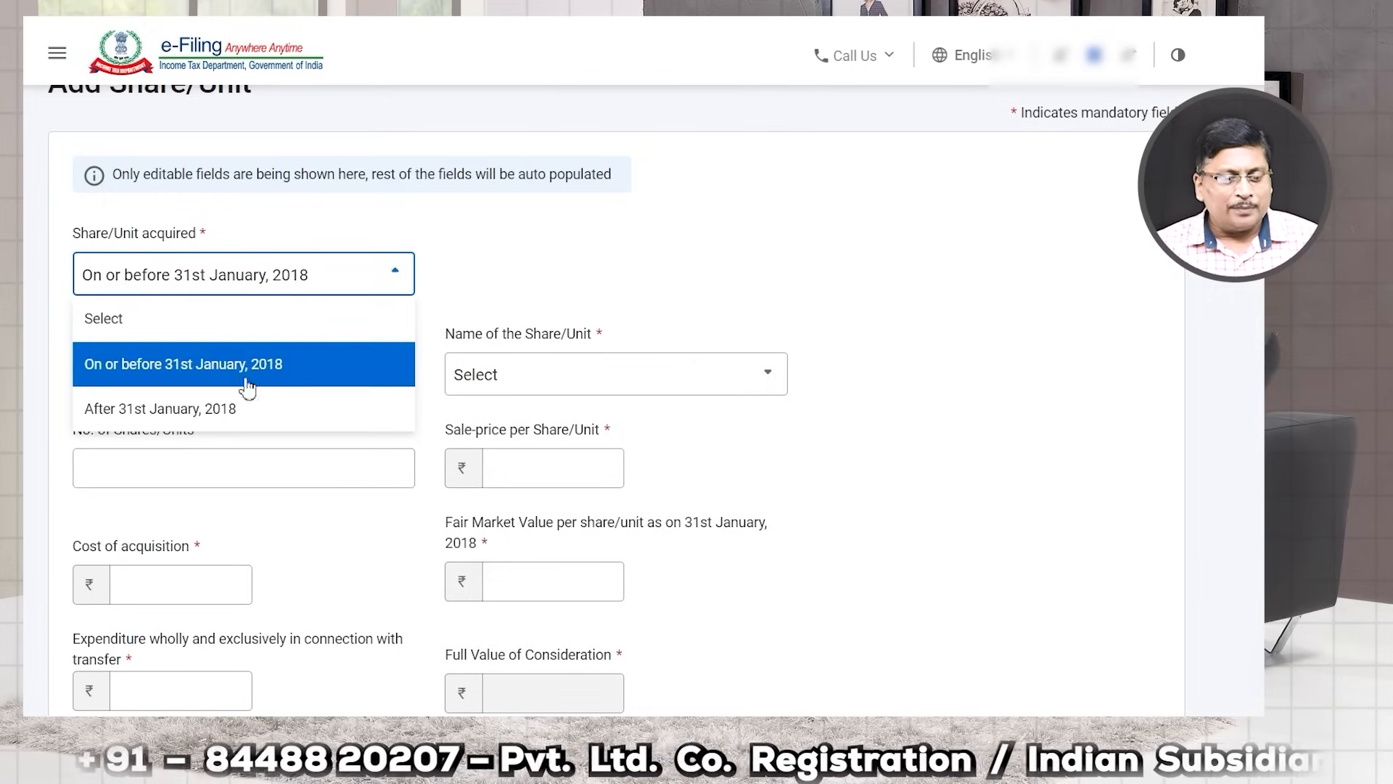
pyautogui.click(208, 418)
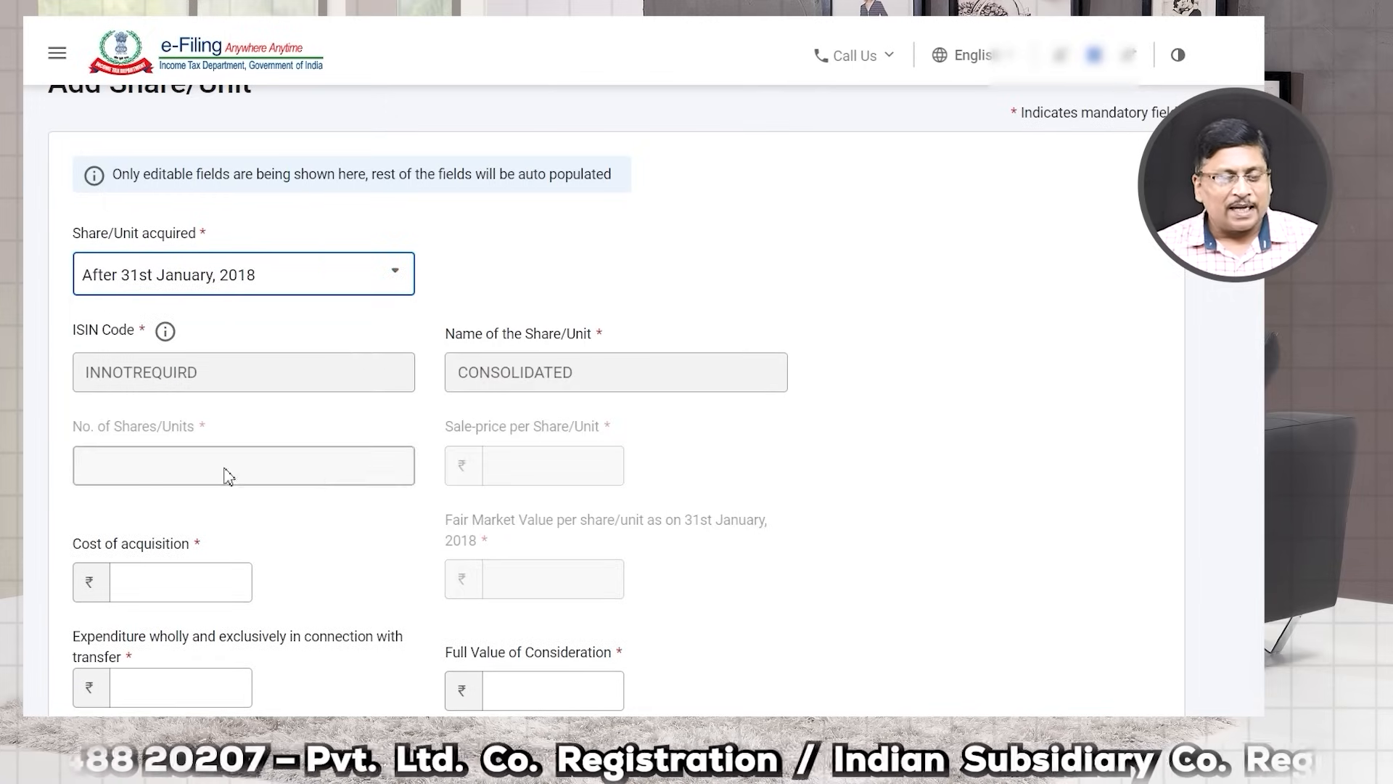
# Step: Try saving the share entry with its amounts blank, then discard the form
pyautogui.scroll(-3, 345, 479)
pyautogui.click(182, 383)
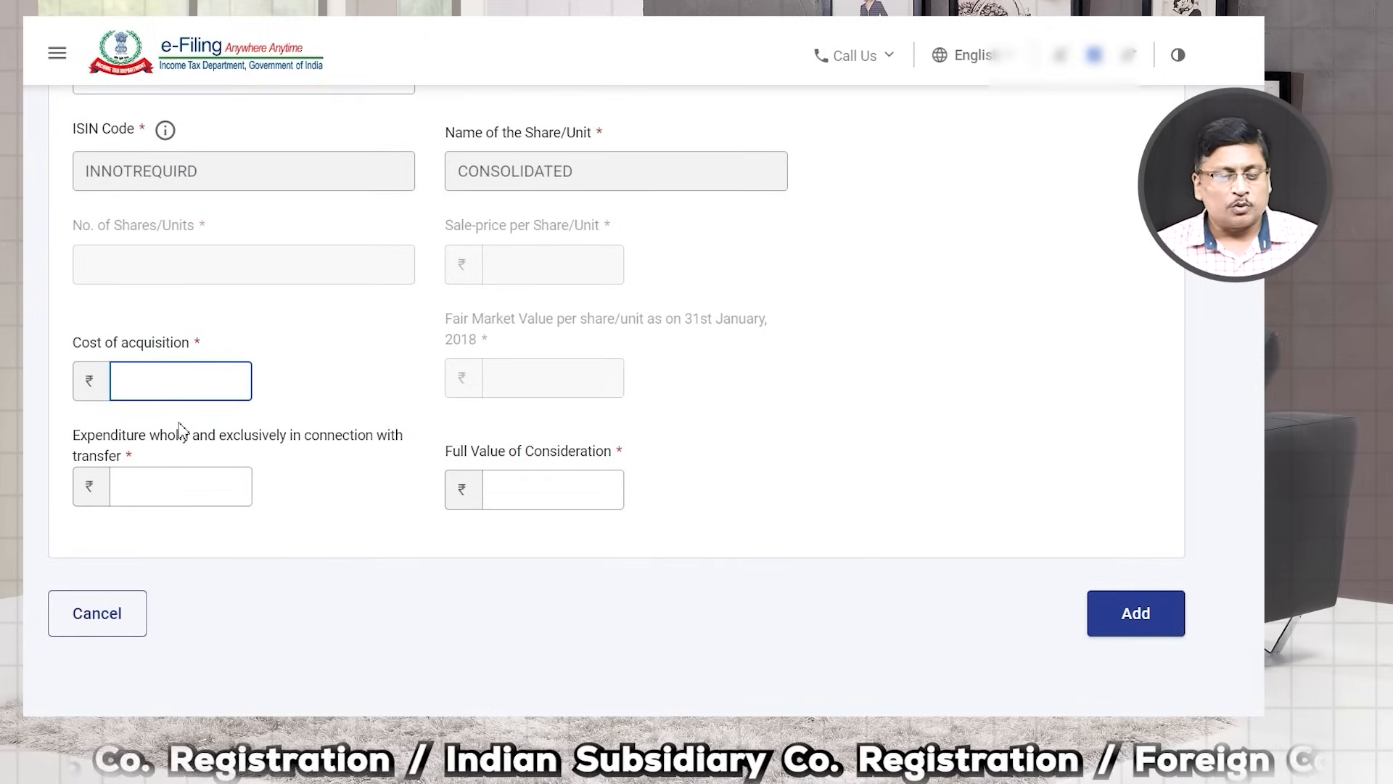
pyautogui.click(185, 484)
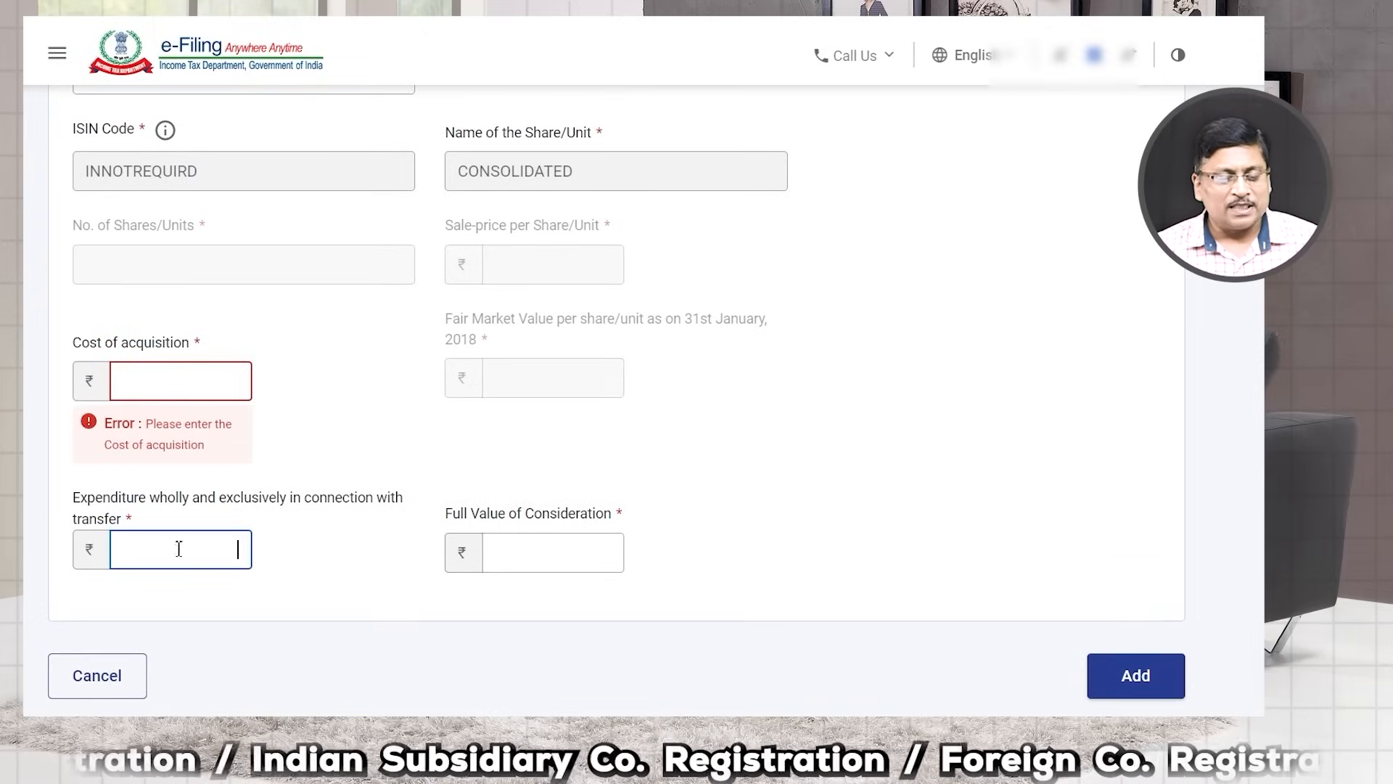
pyautogui.click(547, 557)
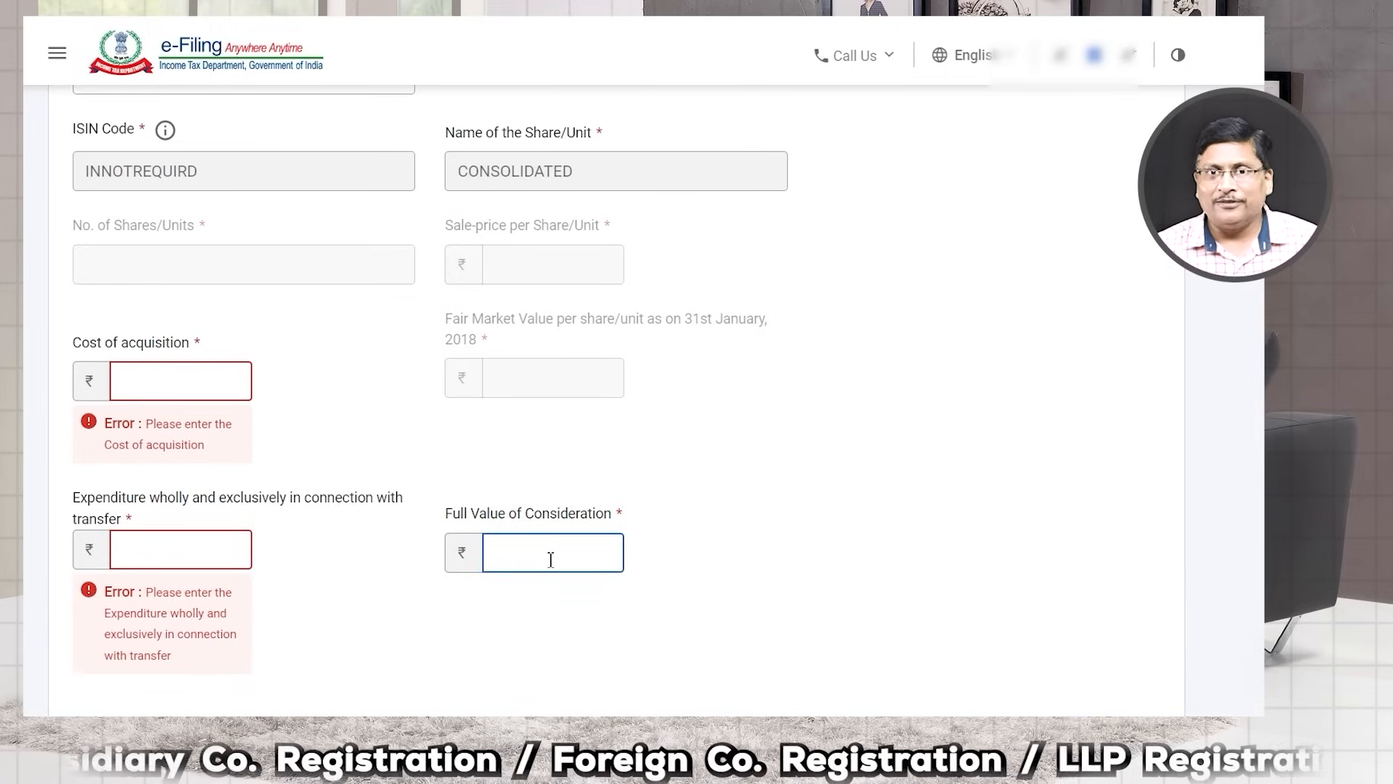
pyautogui.click(191, 379)
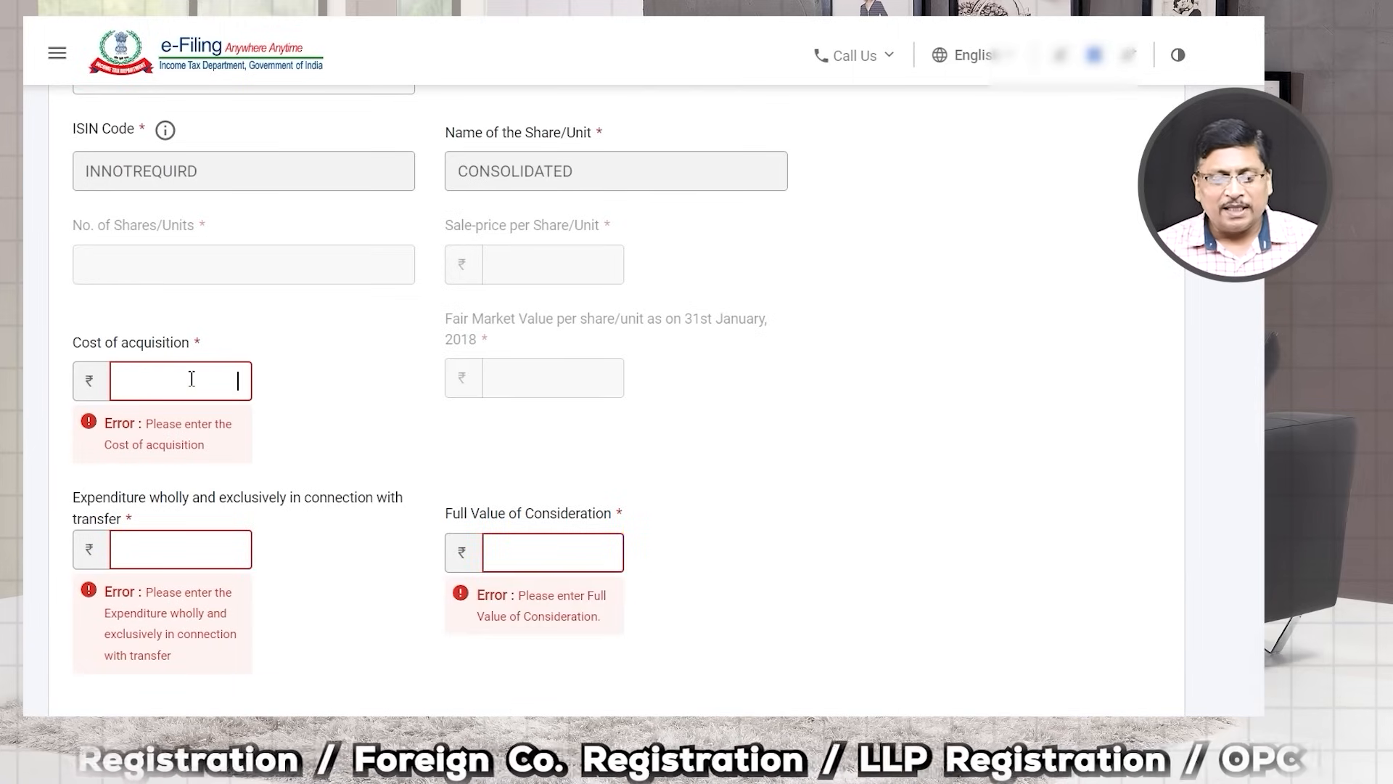
pyautogui.scroll(-2, 574, 559)
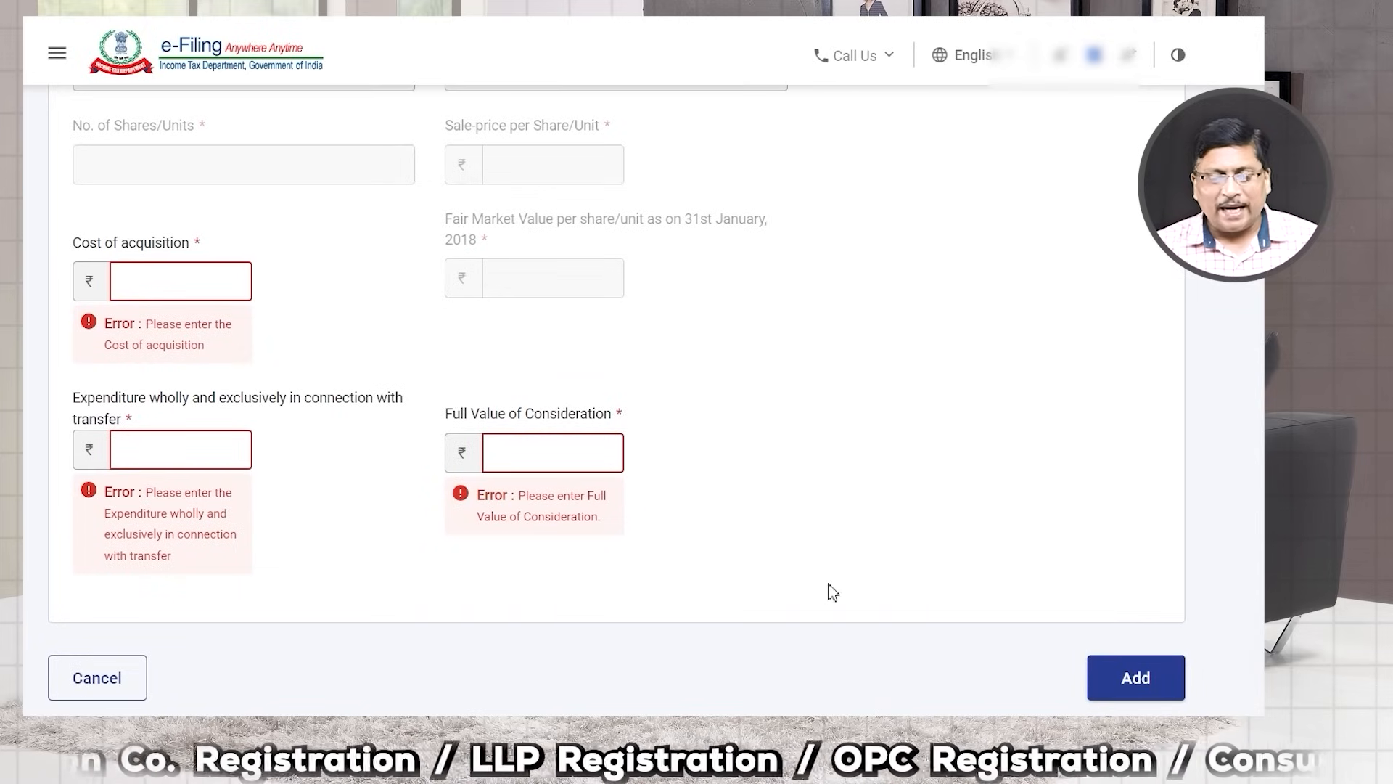
pyautogui.click(1135, 681)
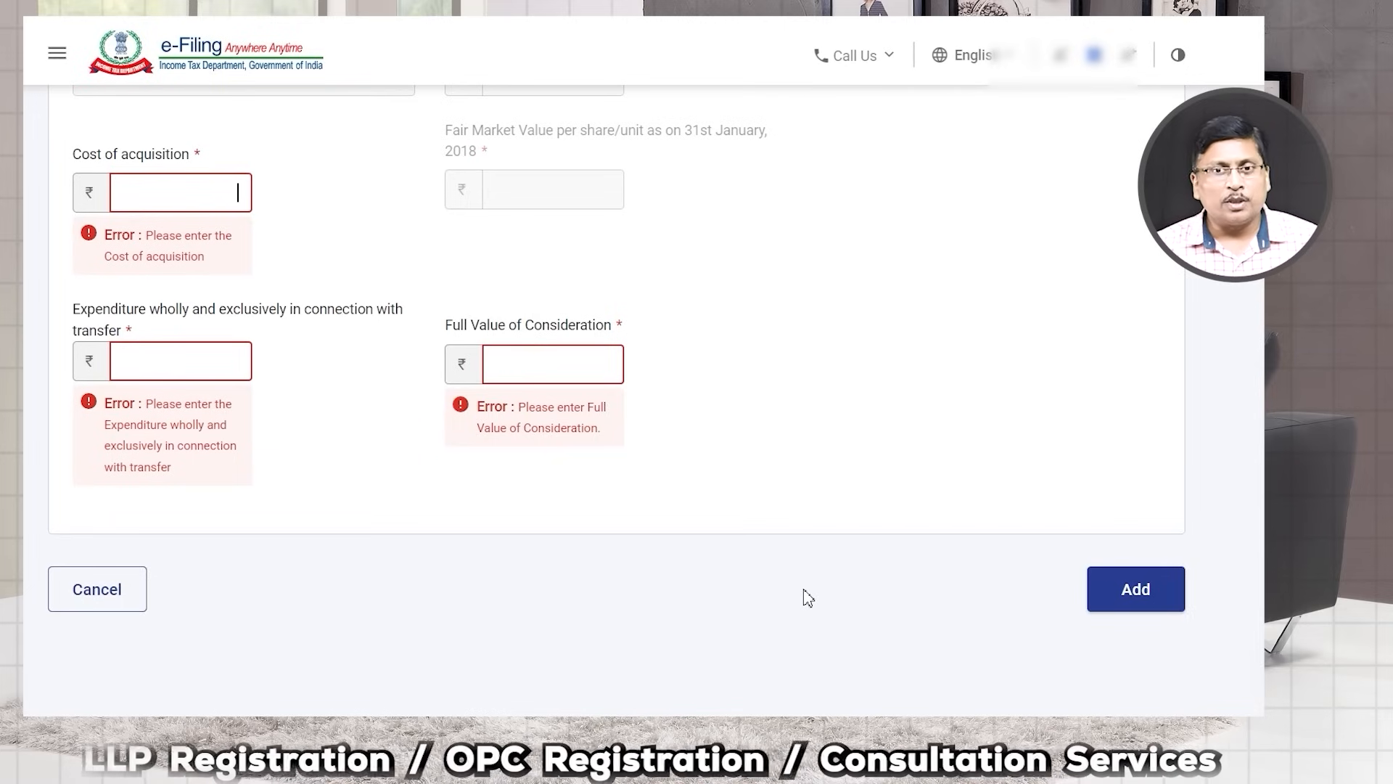
pyautogui.scroll(-2, 784, 587)
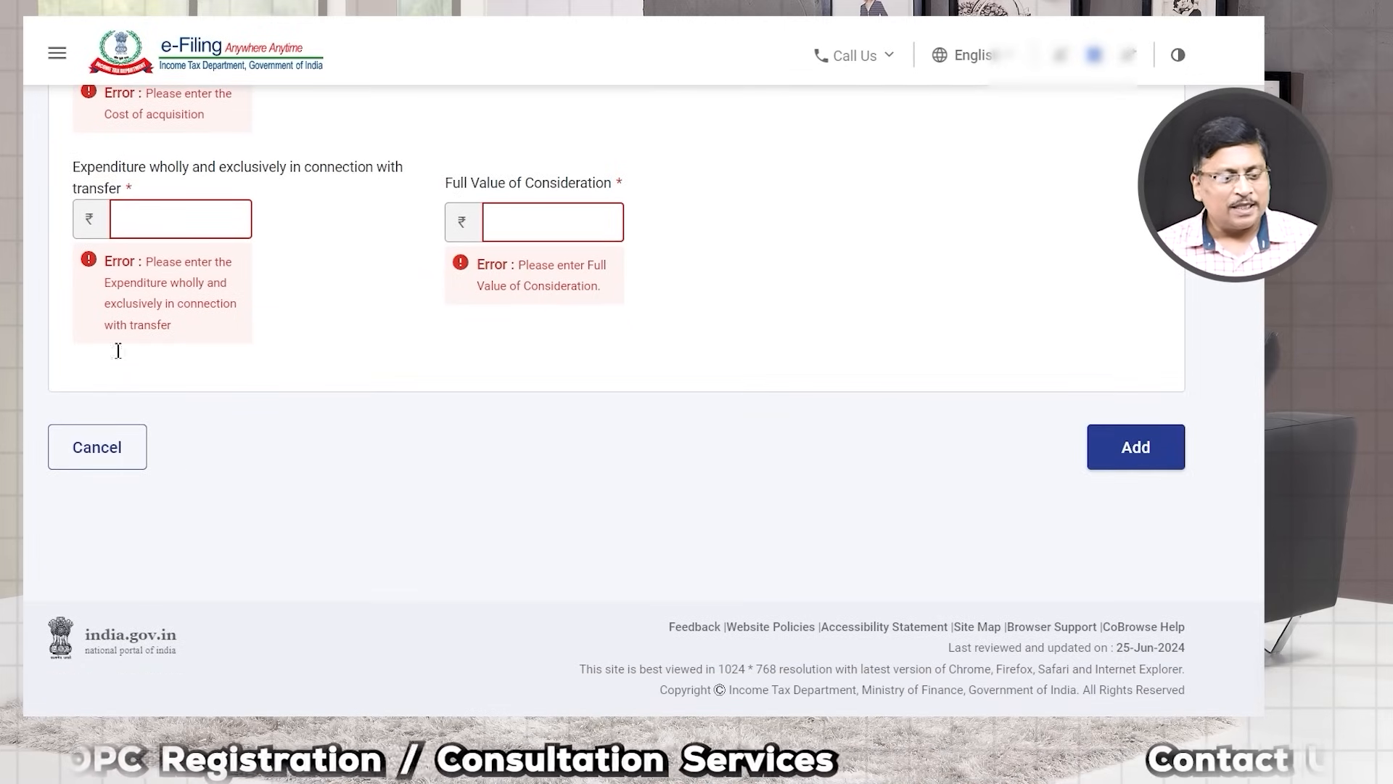
pyautogui.click(98, 450)
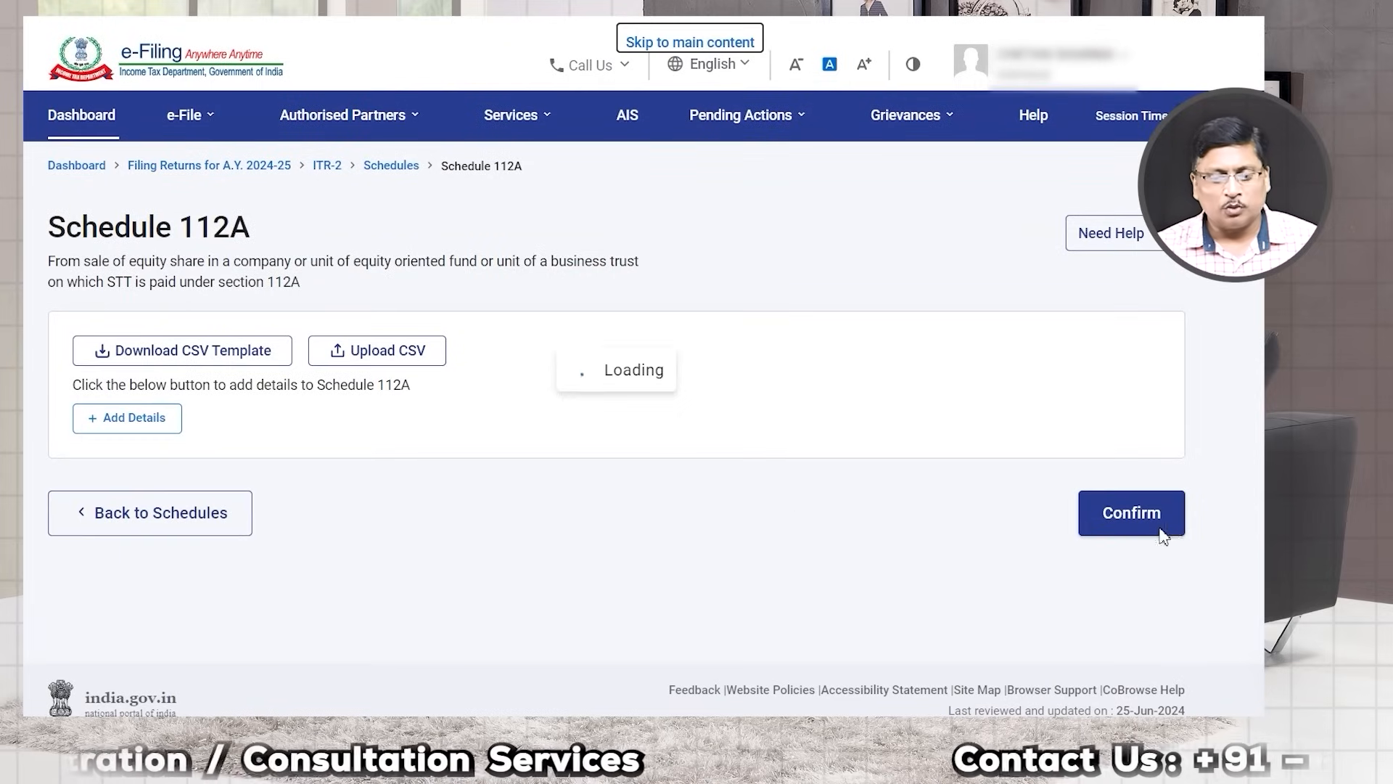
# Step: Confirm Schedule 112A, then open Schedule Income from Other Sources from the summary for review
pyautogui.click(1159, 527)
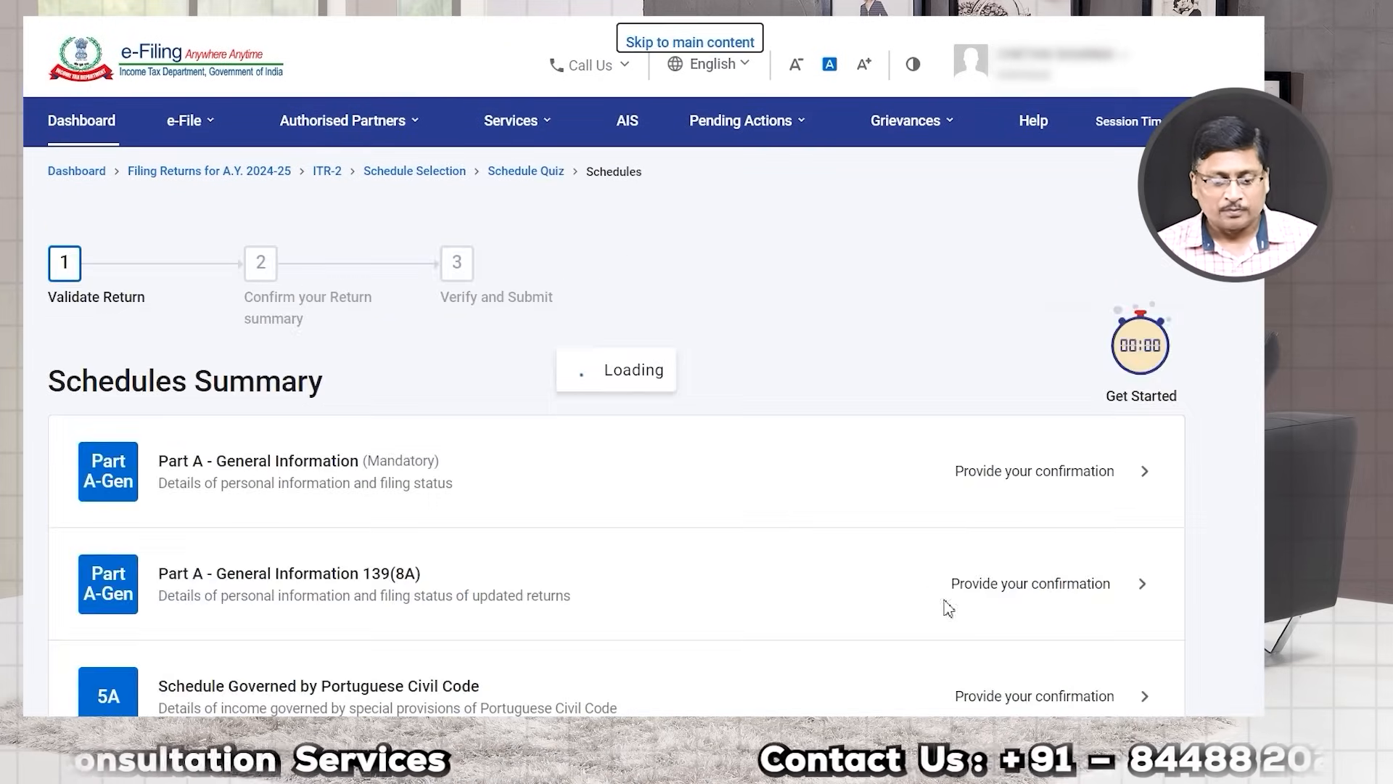
pyautogui.scroll(-4, 697, 551)
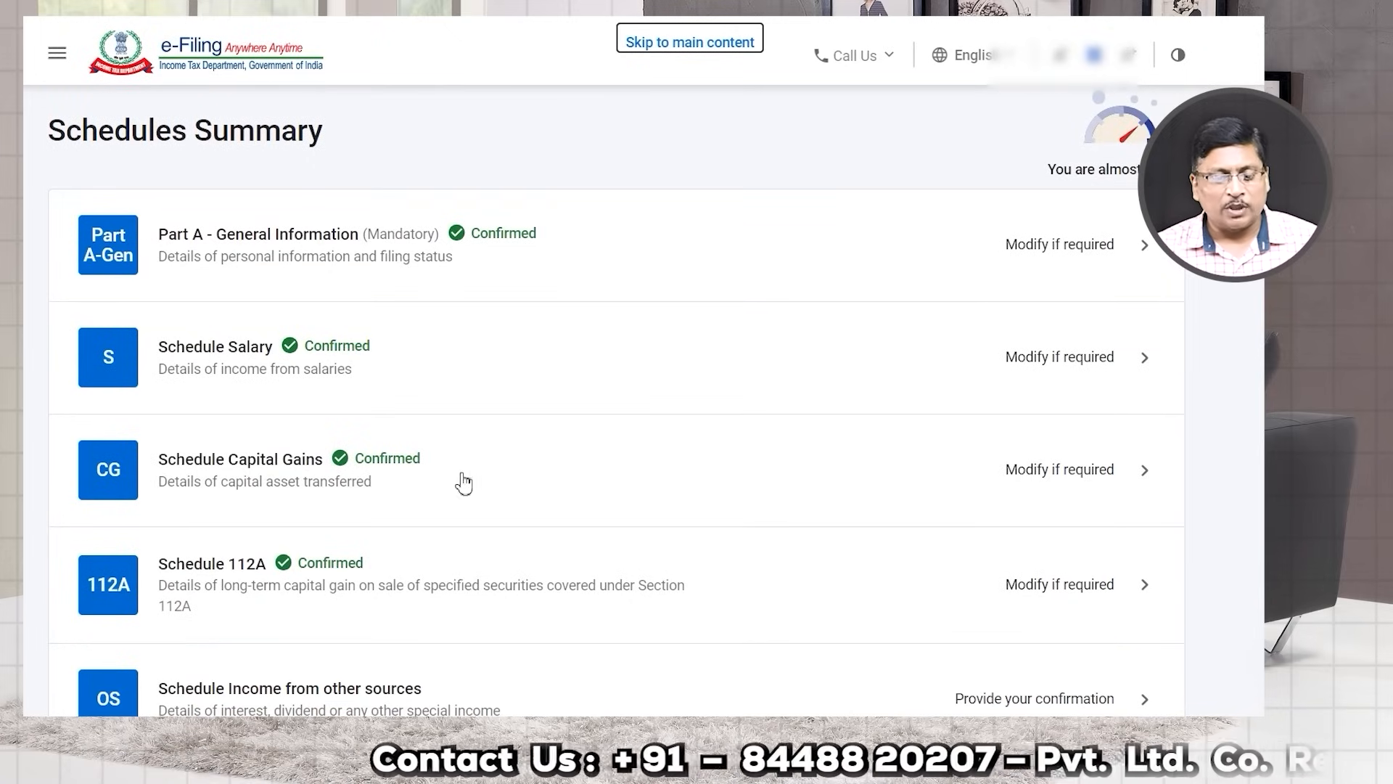
pyautogui.scroll(-2, 450, 515)
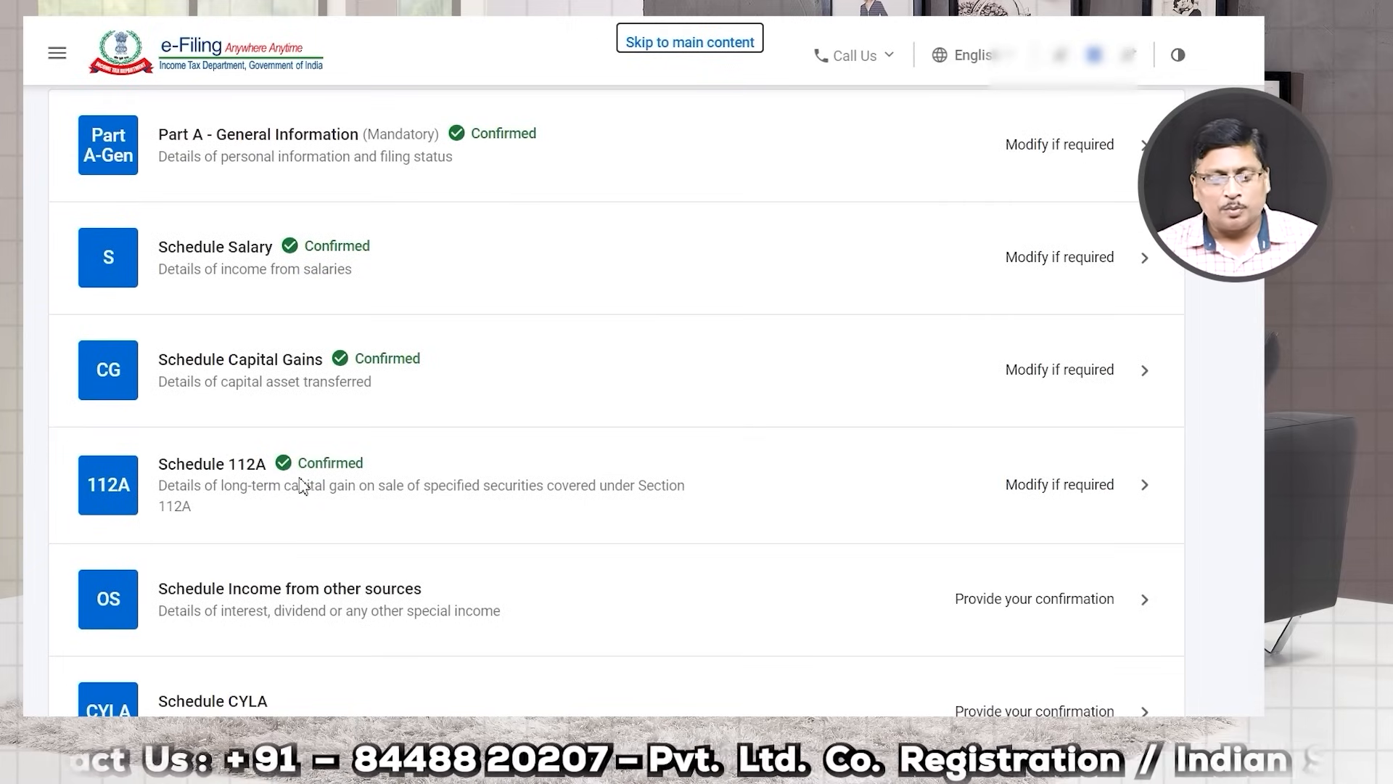
pyautogui.scroll(-2, 358, 419)
pyautogui.scroll(-2, 500, 395)
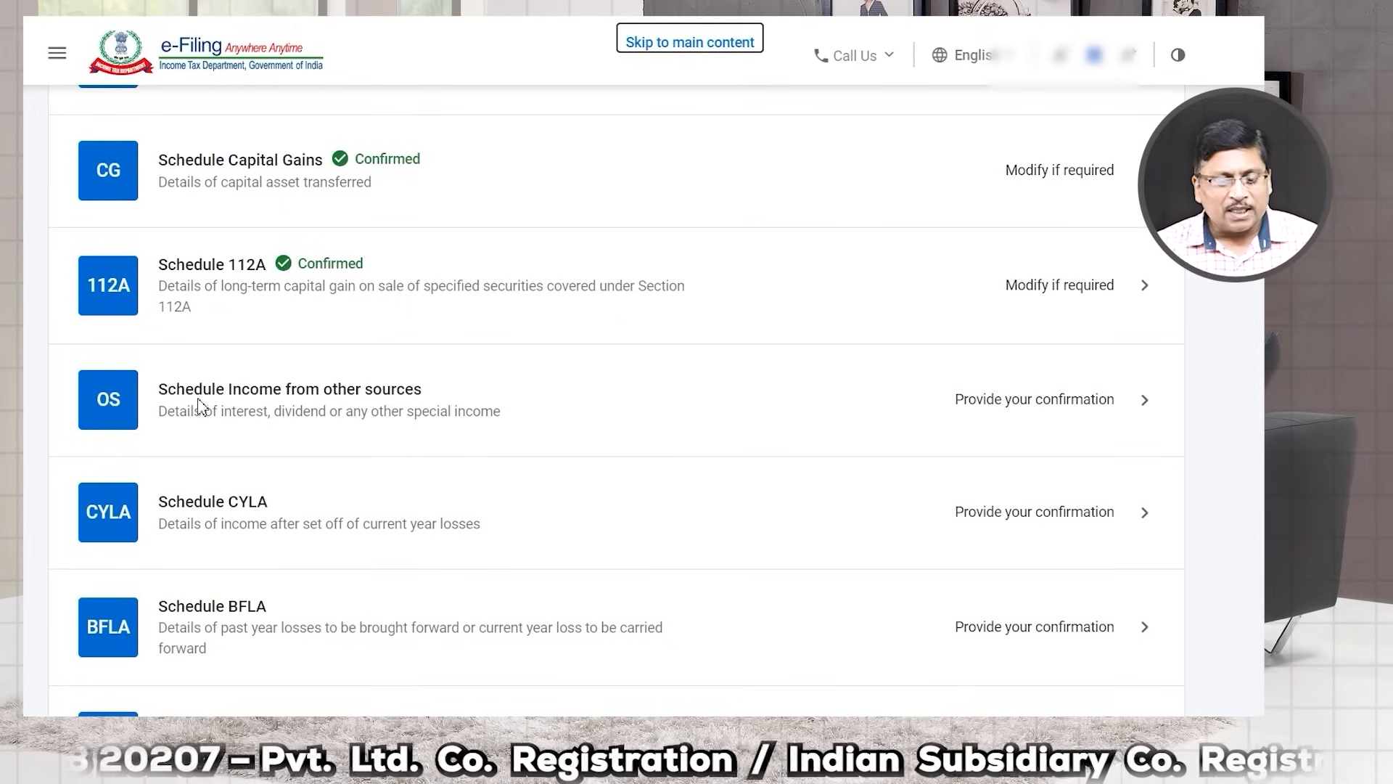
pyautogui.click(1043, 413)
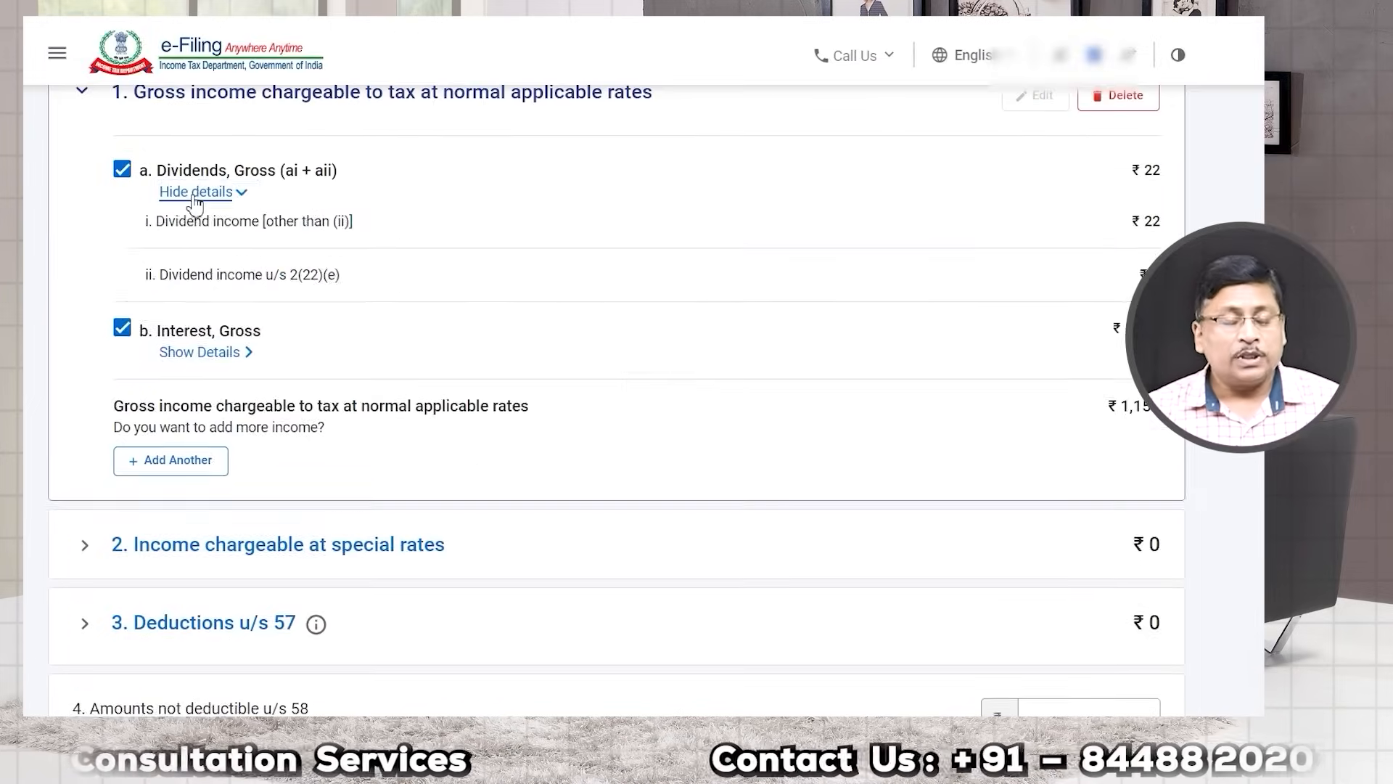
# Step: Review the dividend breakdown and the gross income at normal rates section
pyautogui.click(190, 192)
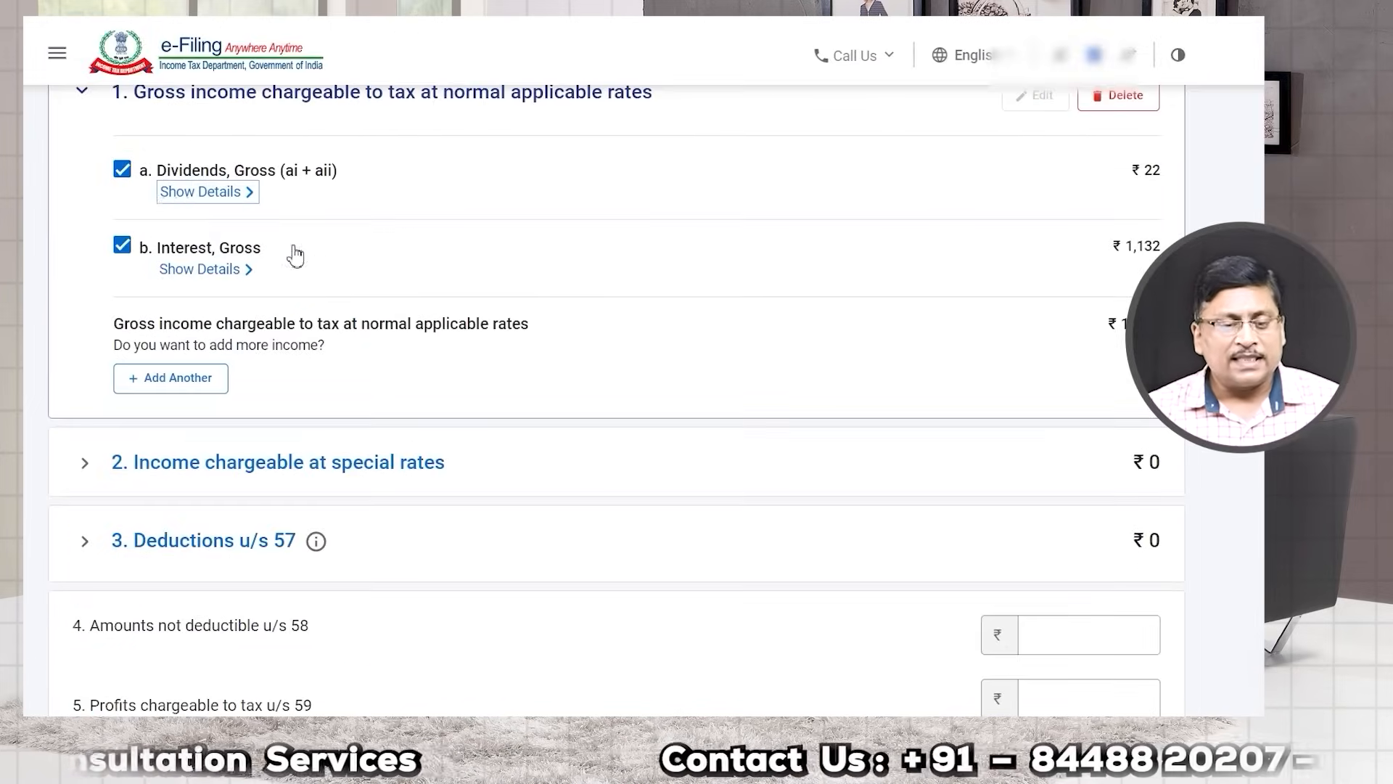
pyautogui.scroll(2, 295, 256)
pyautogui.moveTo(172, 203); pyautogui.dragTo(454, 209)
pyautogui.click(272, 203)
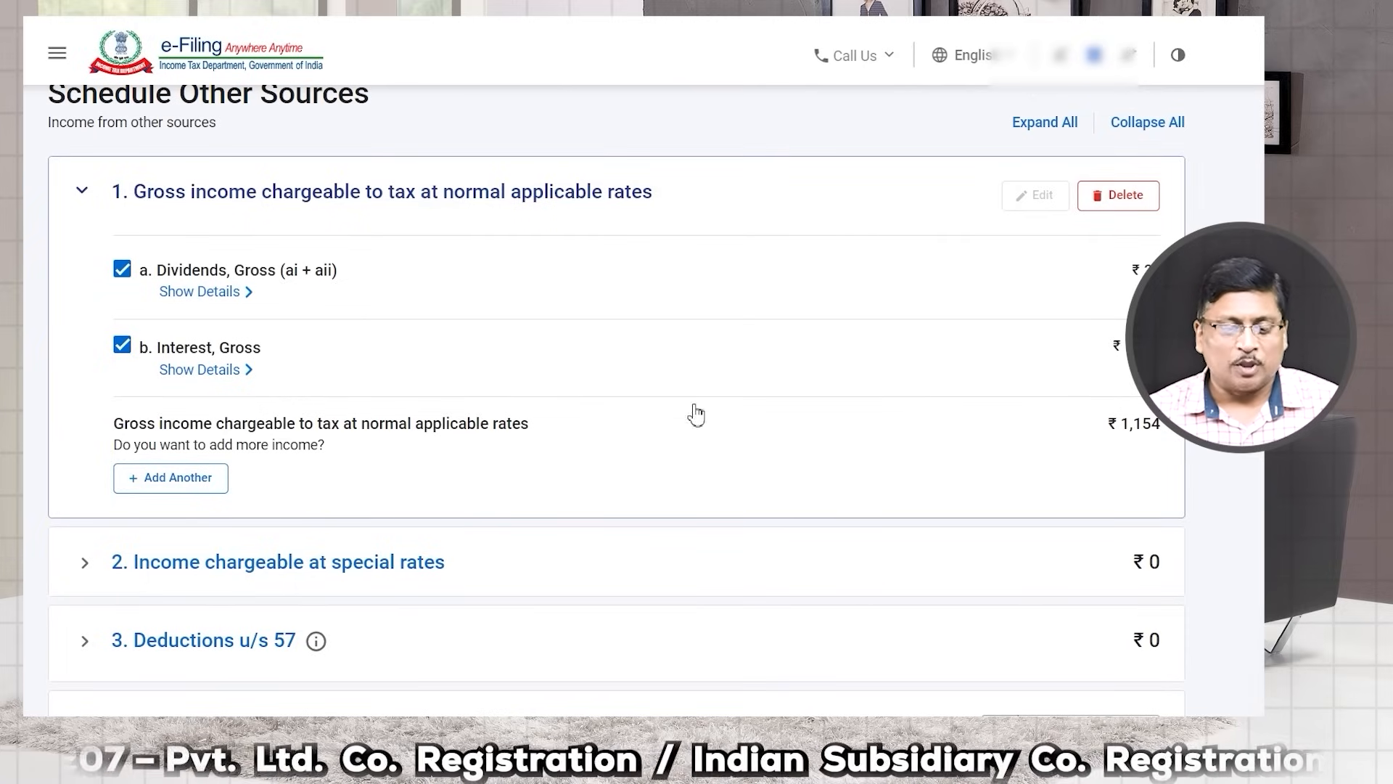
pyautogui.scroll(-1, 588, 406)
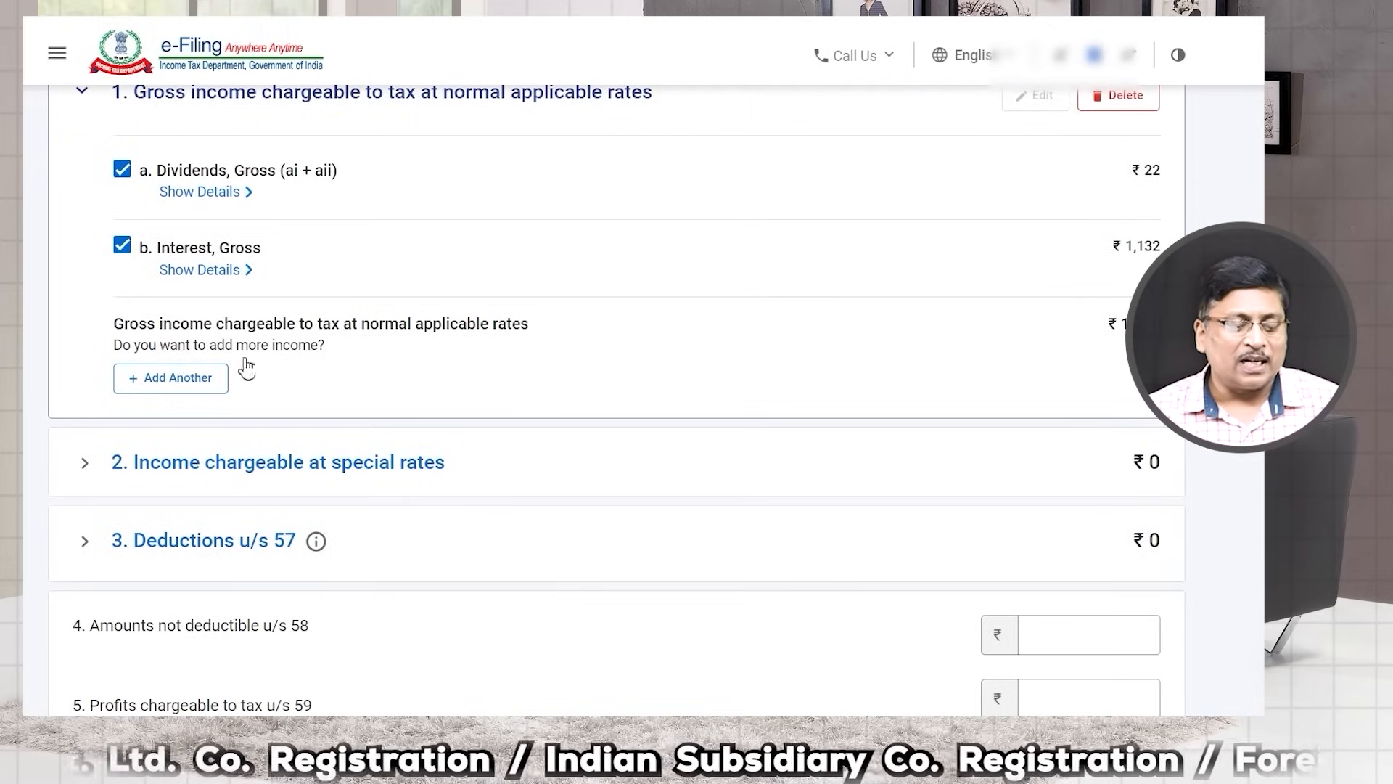
# Step: Start adding another income, cancel it, and confirm Schedule Other Sources totalling ₹1,154
pyautogui.click(177, 392)
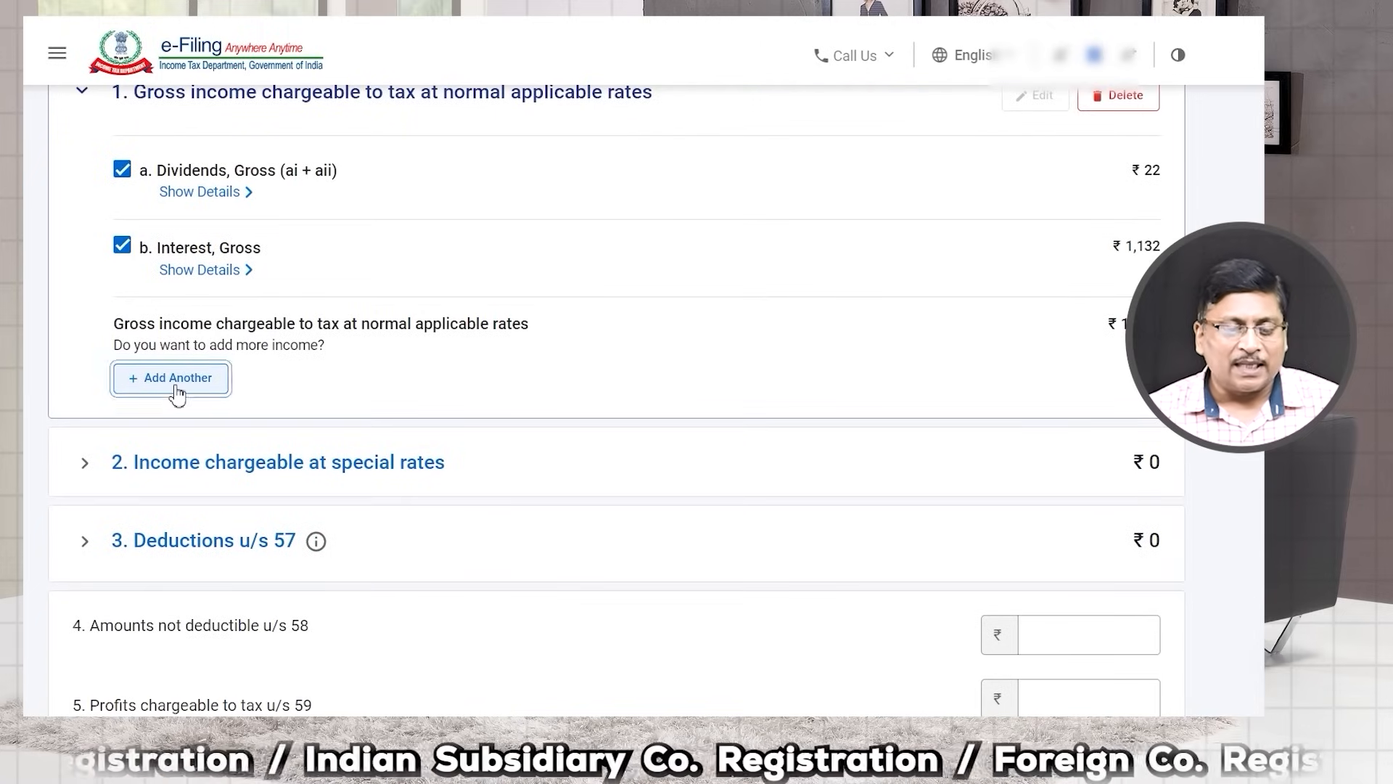
pyautogui.click(175, 405)
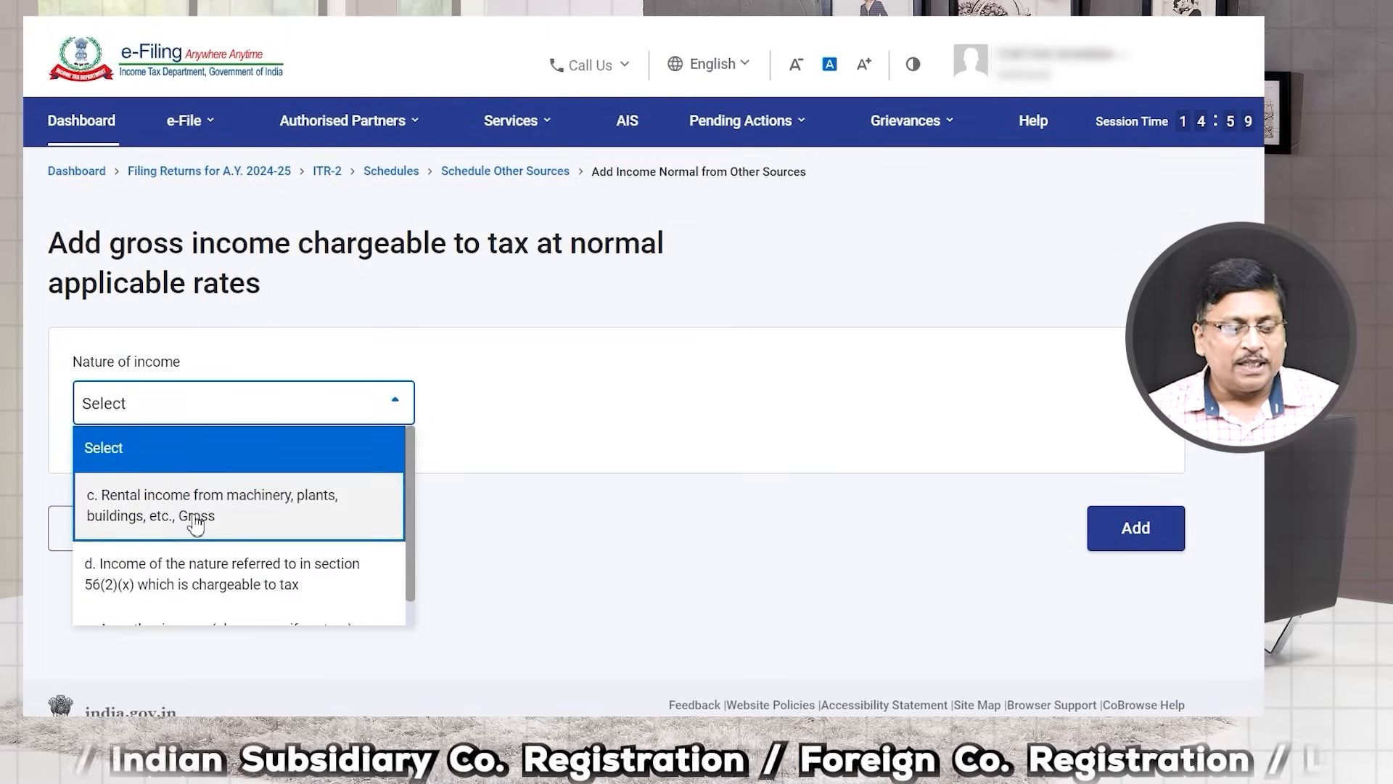
pyautogui.scroll(-1, 196, 519)
pyautogui.click(921, 566)
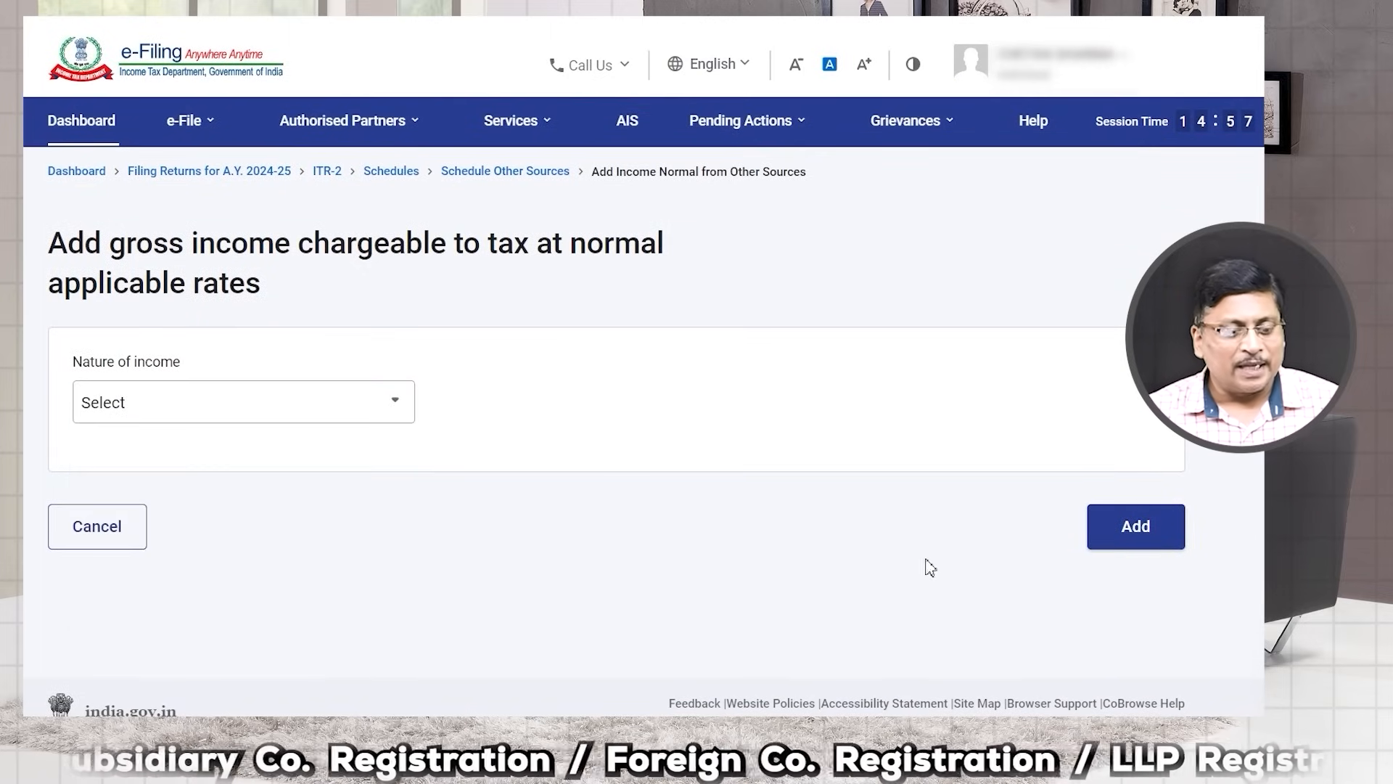
pyautogui.click(105, 536)
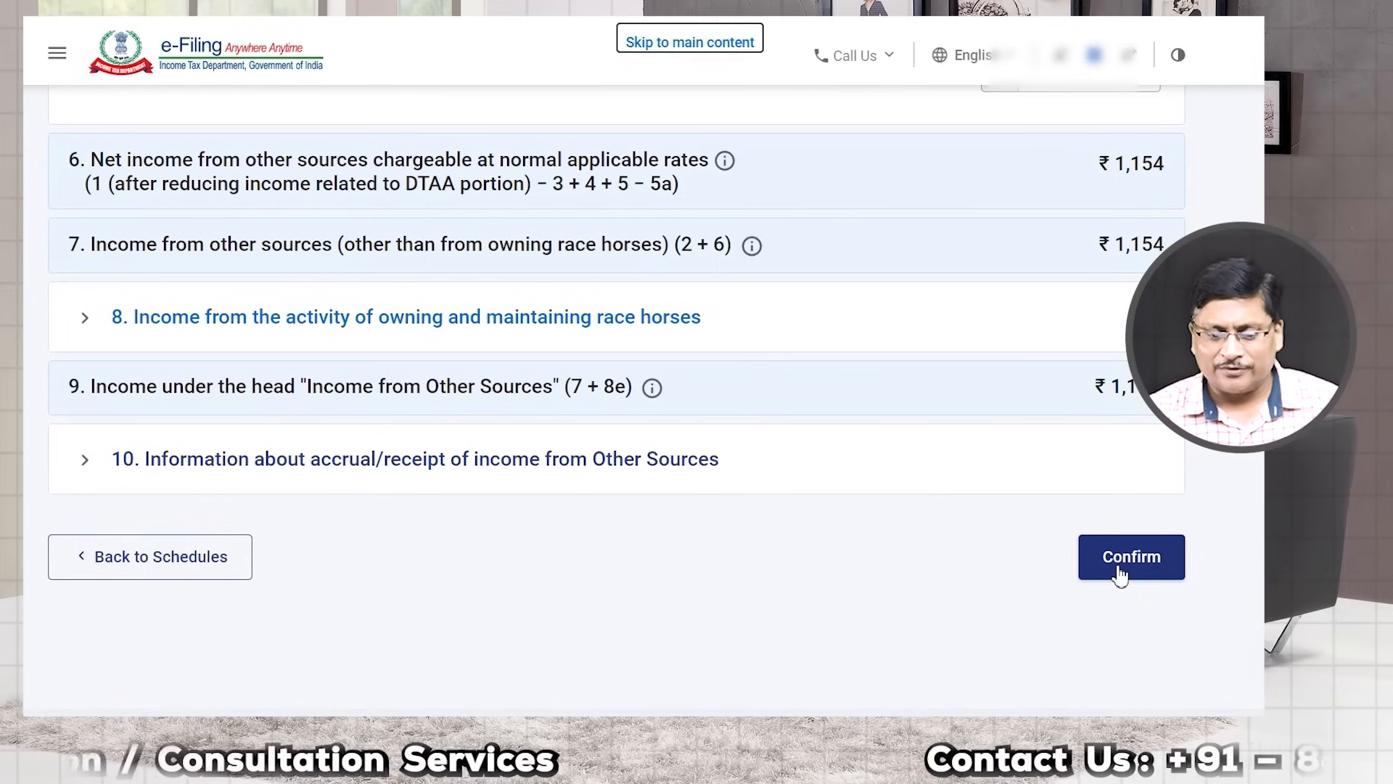
pyautogui.click(1118, 568)
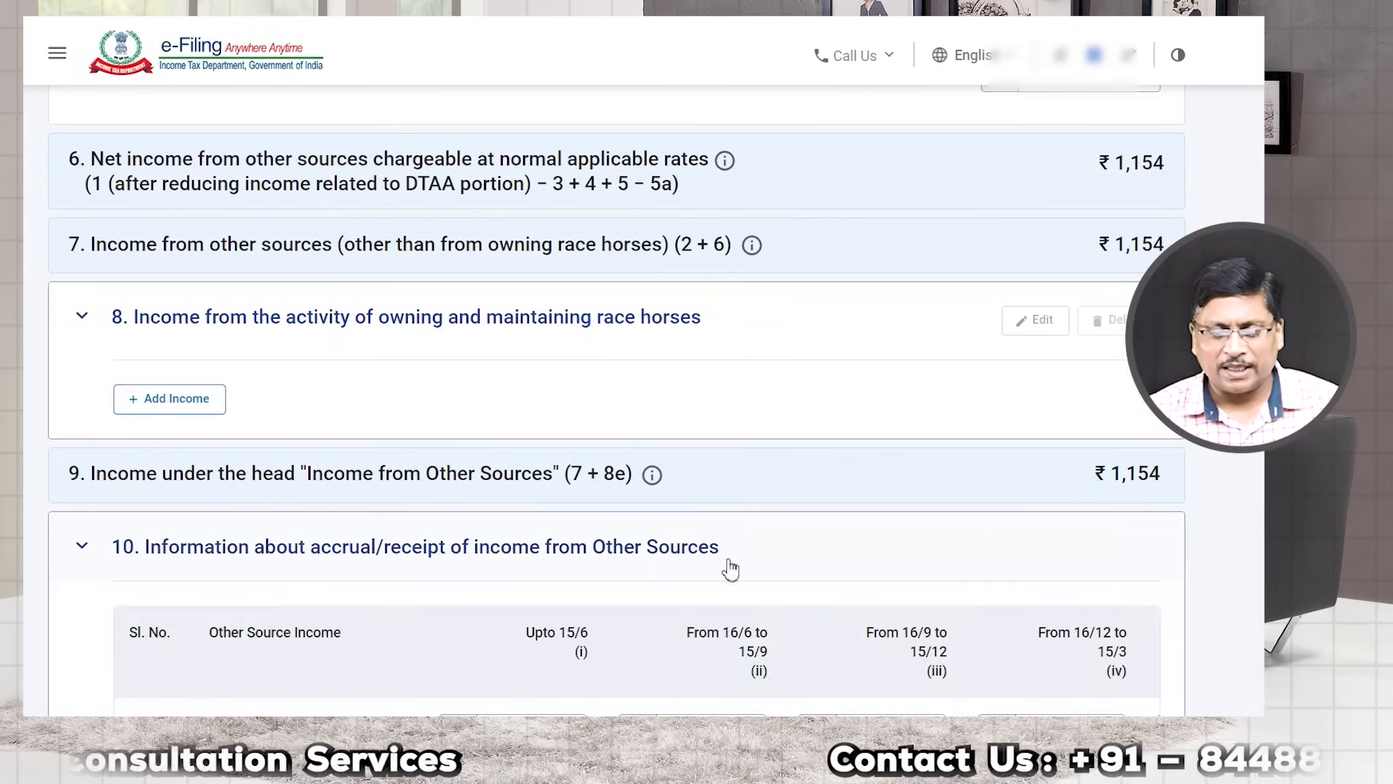
pyautogui.scroll(-4, 579, 508)
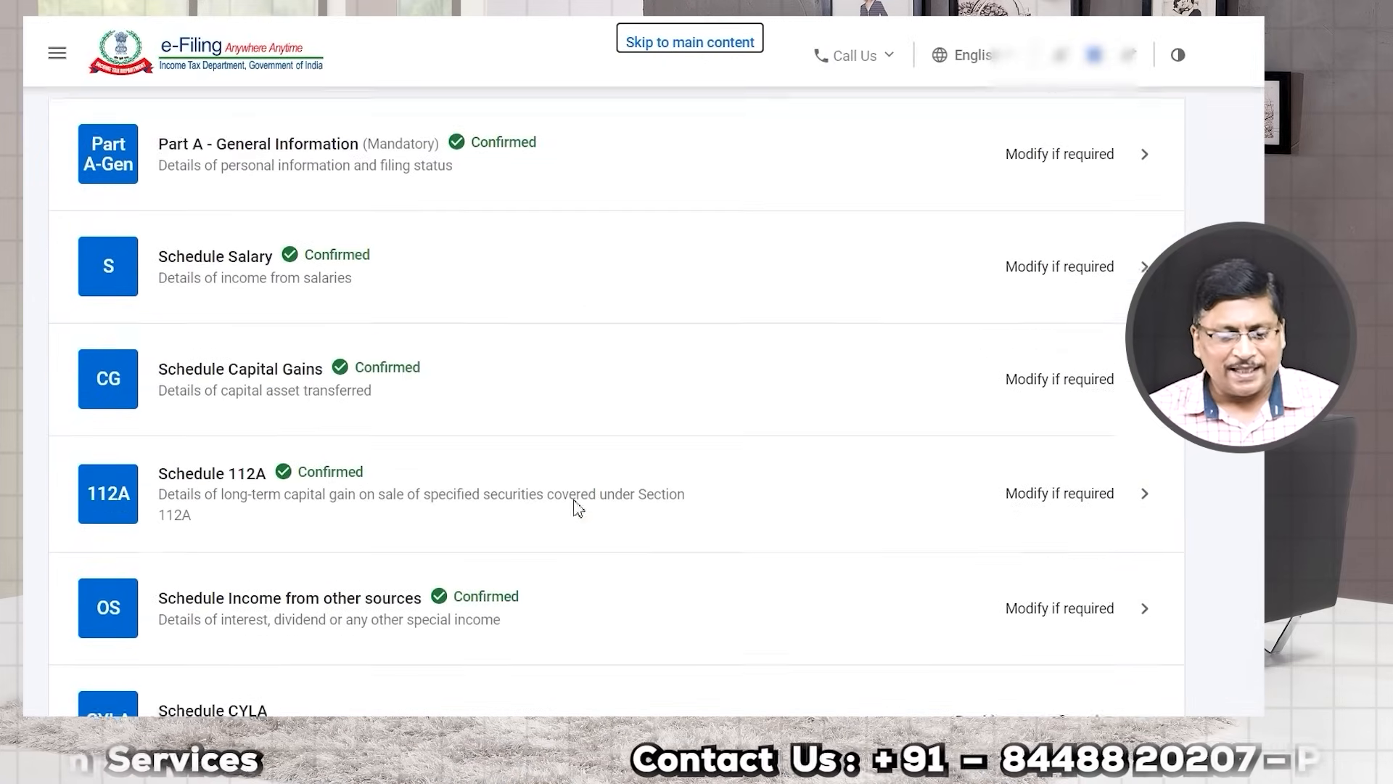
pyautogui.scroll(-3, 589, 497)
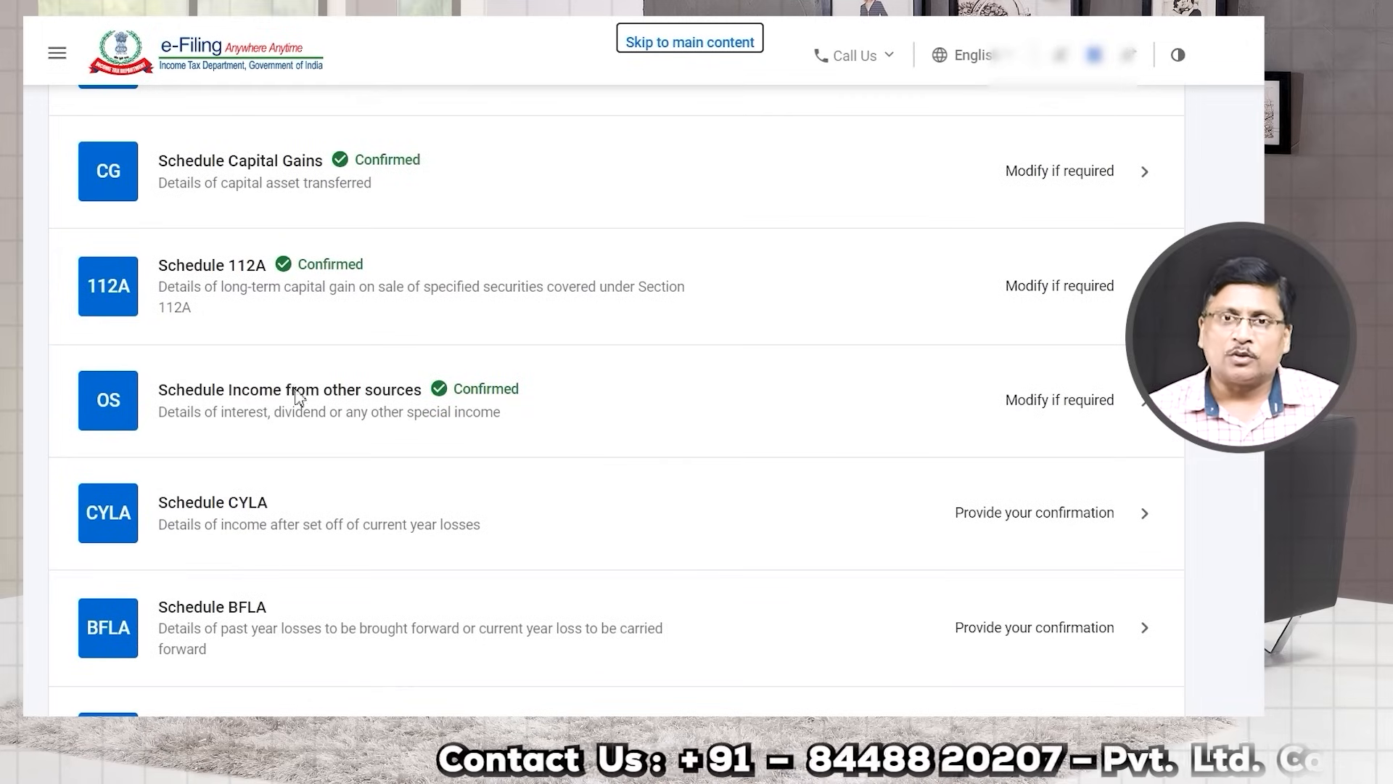
pyautogui.scroll(-3, 280, 486)
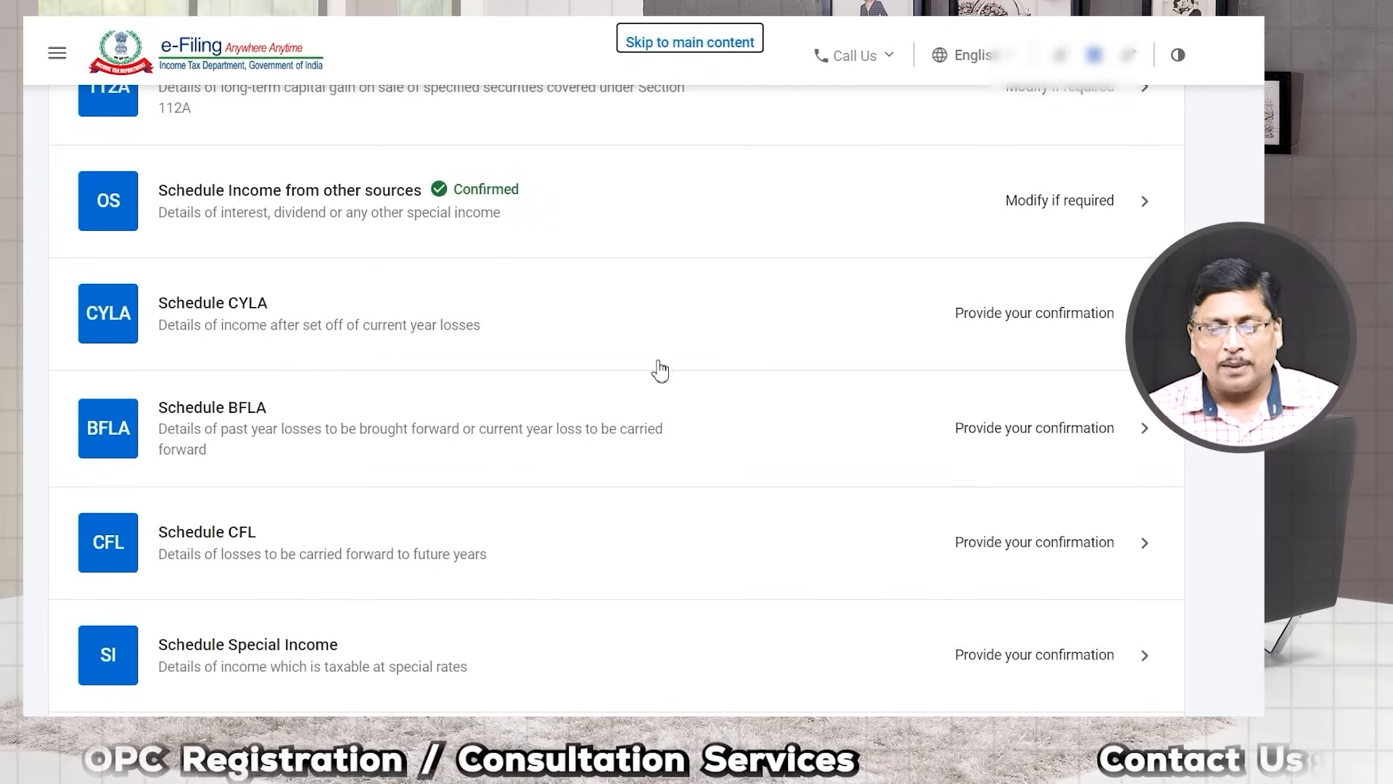
# Step: Confirm Schedule CYLA for current-year loss adjustment
pyautogui.click(1055, 328)
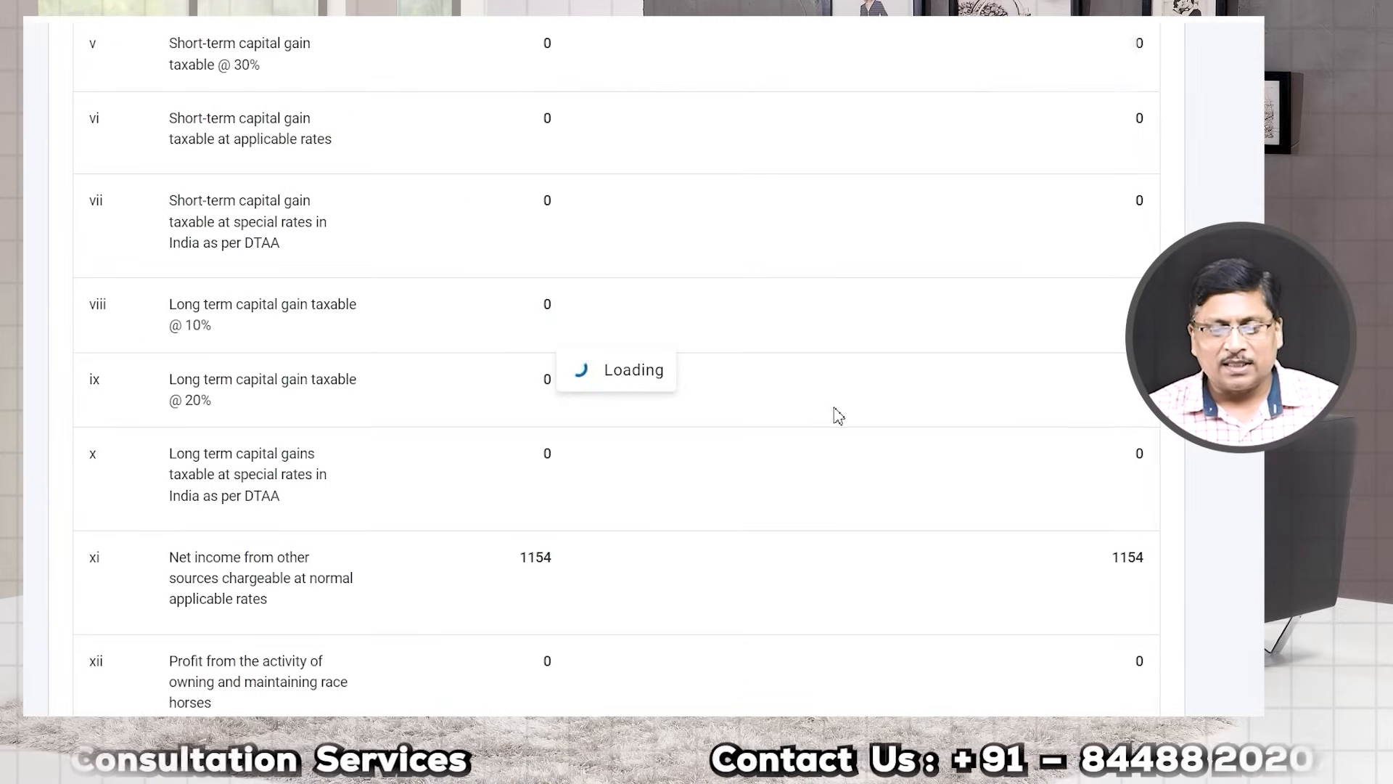
pyautogui.scroll(-8, 889, 422)
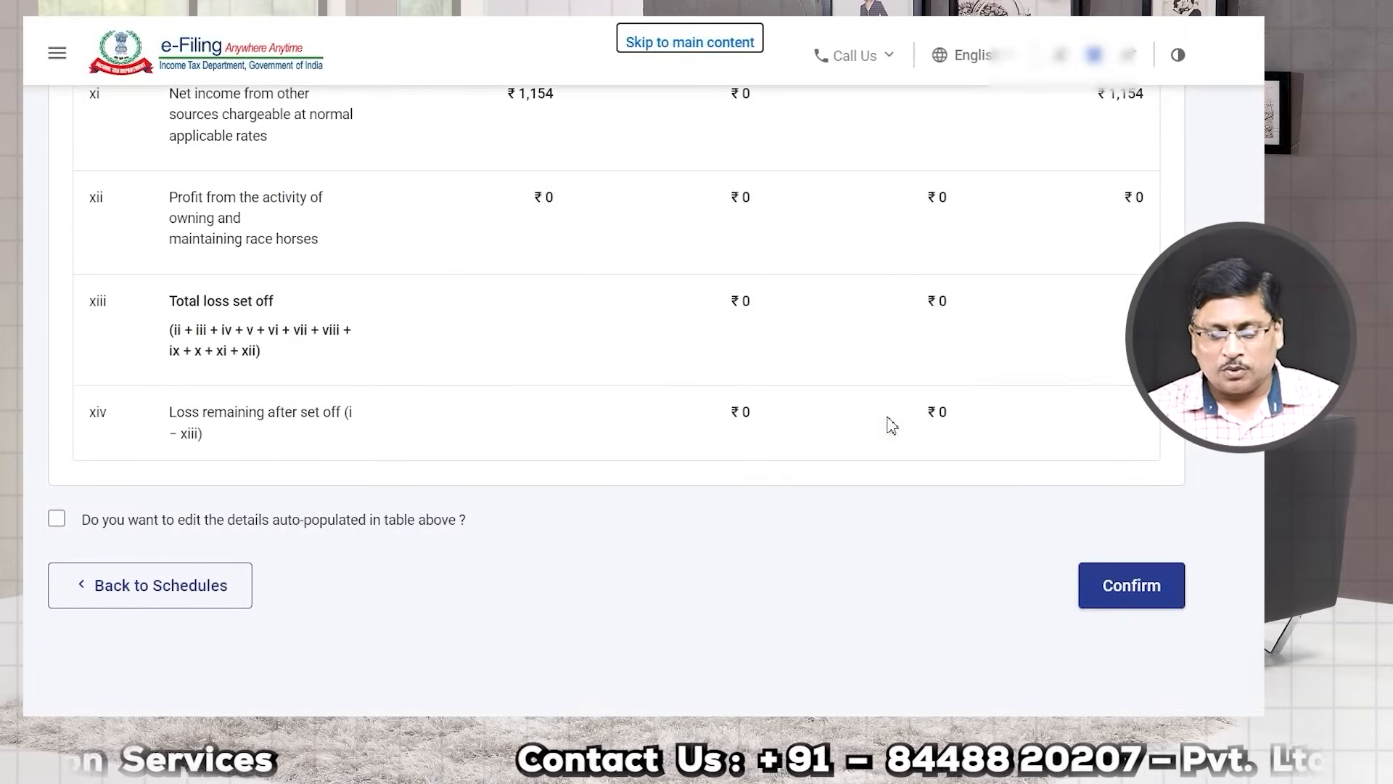
pyautogui.click(1120, 592)
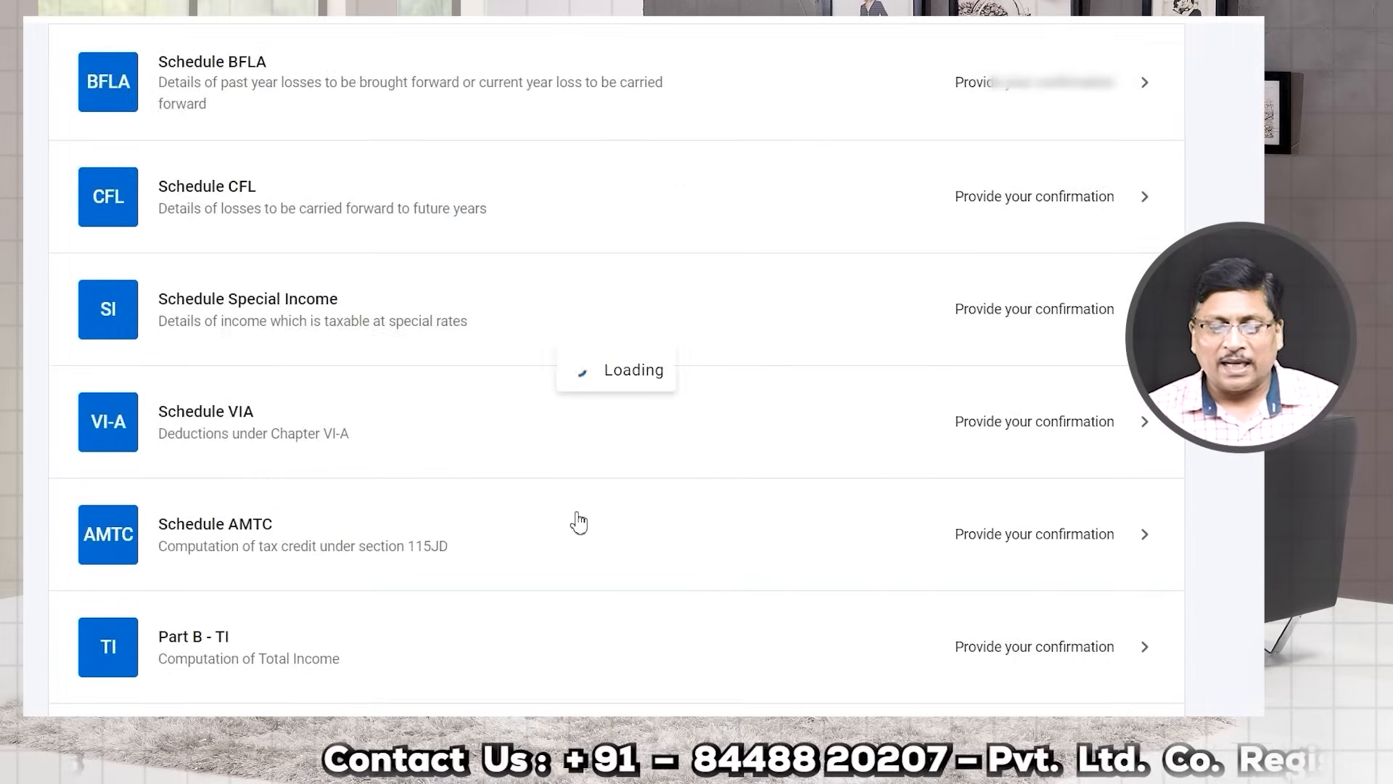
pyautogui.scroll(-3, 573, 505)
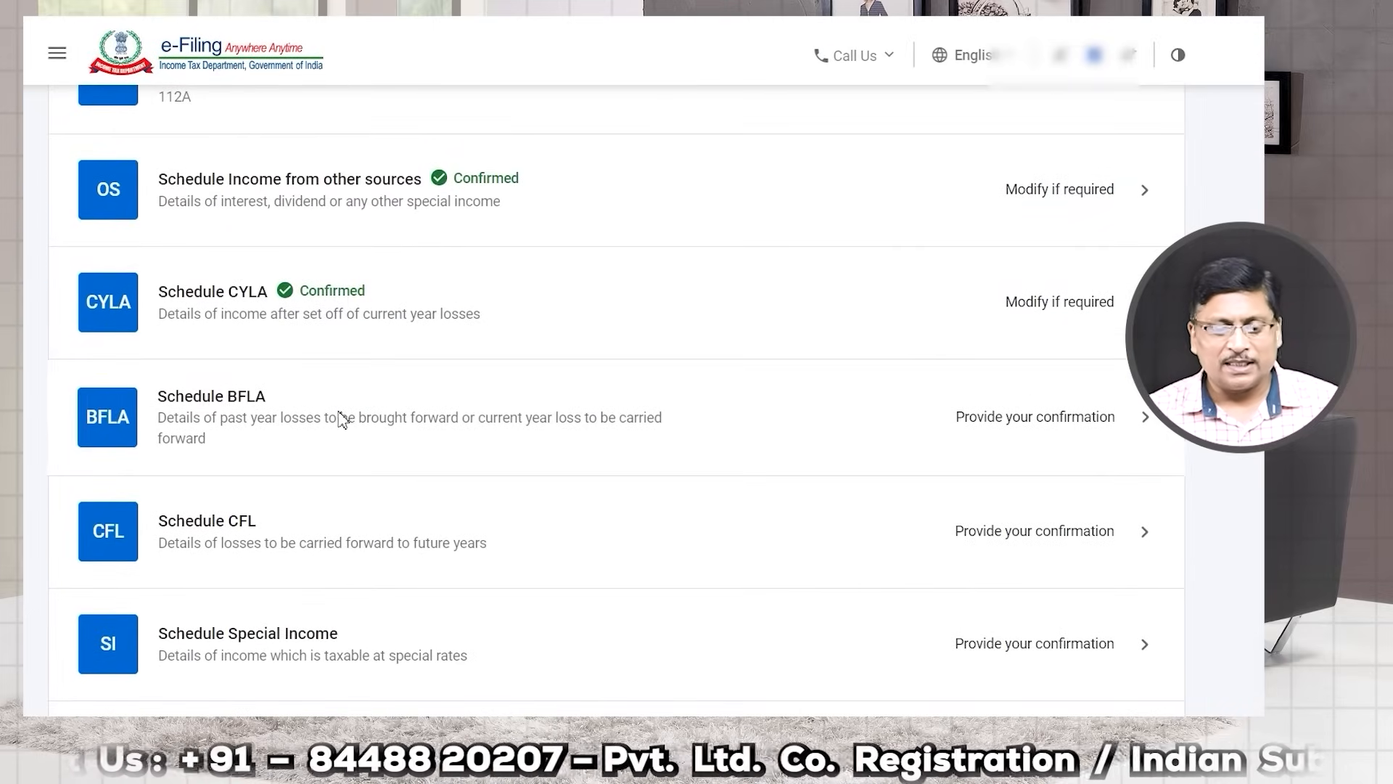
# Step: Compute the brought-forward loss set-off in Schedule BFLA, accepting the 234C notice
pyautogui.click(260, 427)
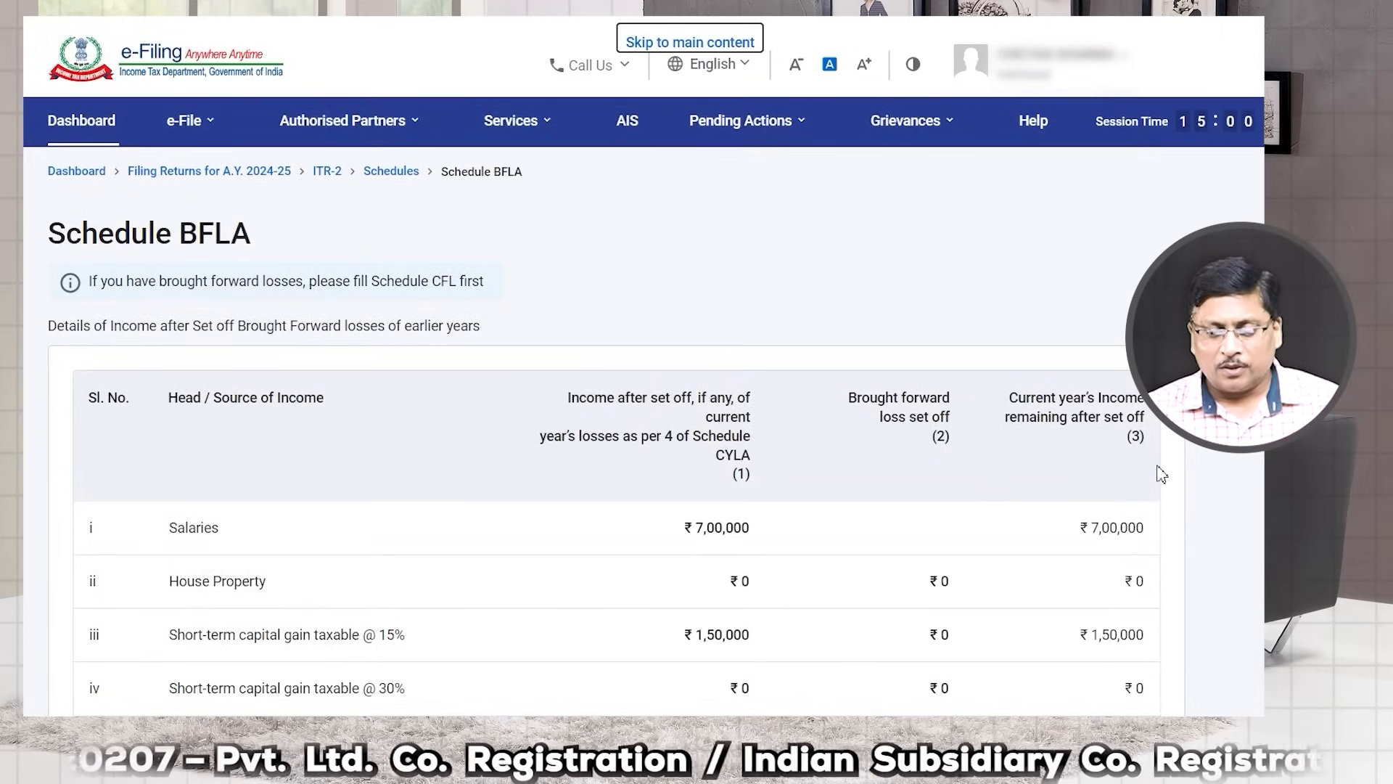
pyautogui.scroll(-10, 1144, 467)
pyautogui.scroll(-5, 1141, 470)
pyautogui.click(1097, 479)
pyautogui.click(828, 436)
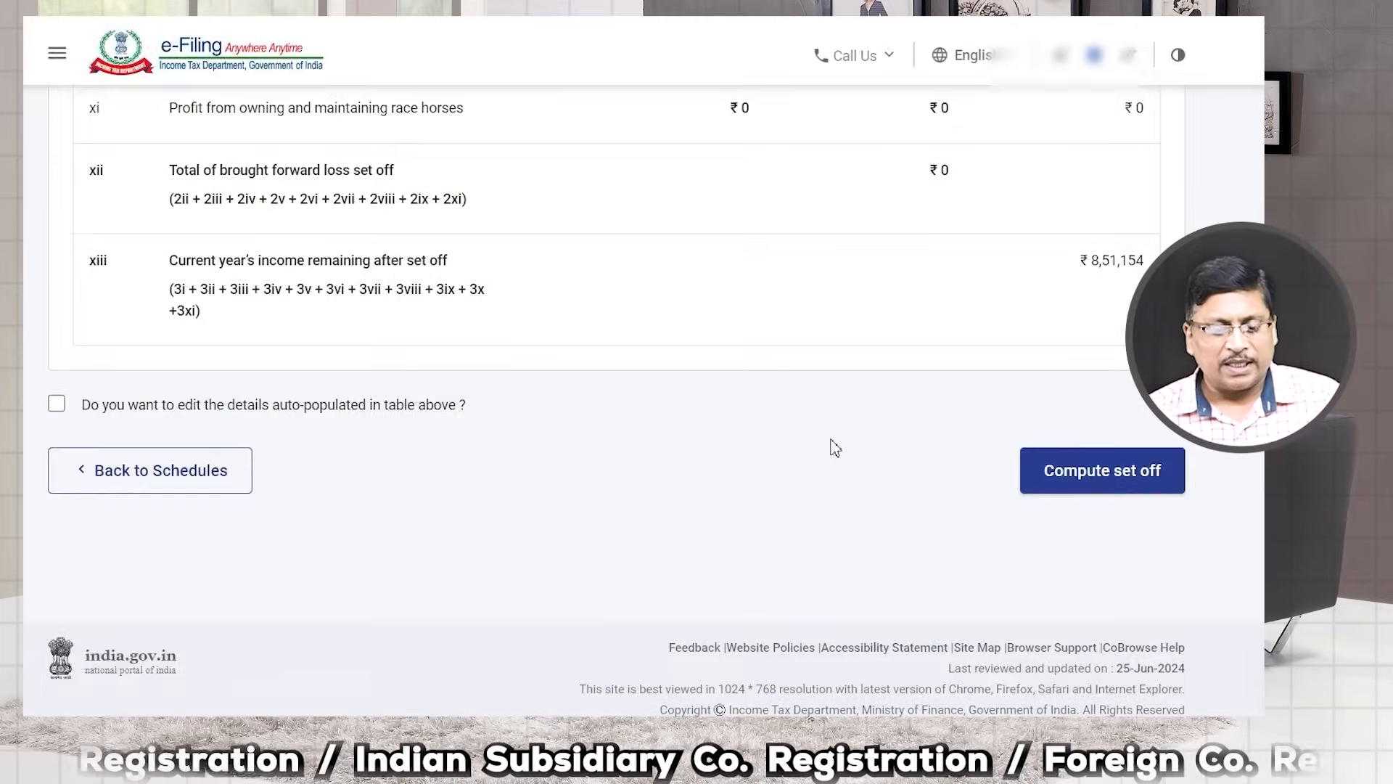
pyautogui.scroll(-7, 494, 486)
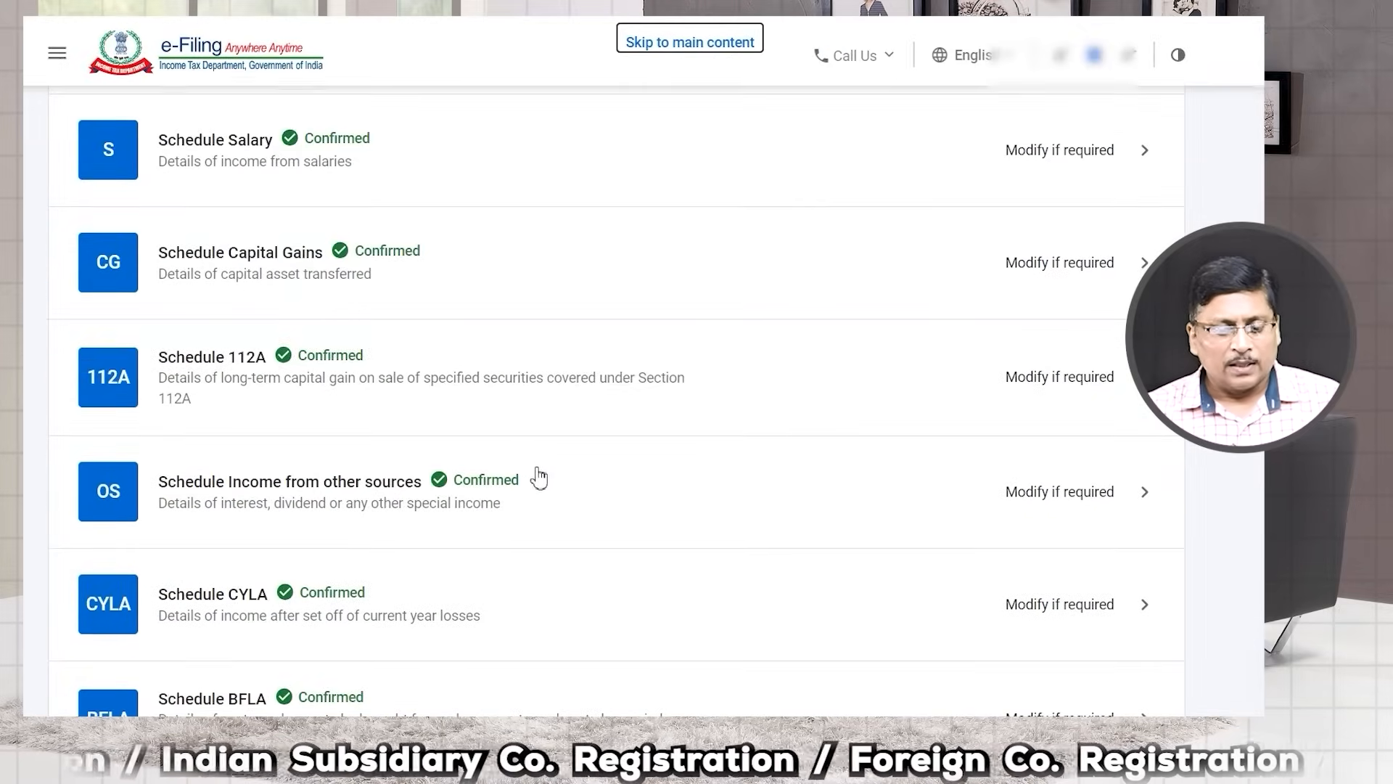
pyautogui.scroll(-3, 370, 500)
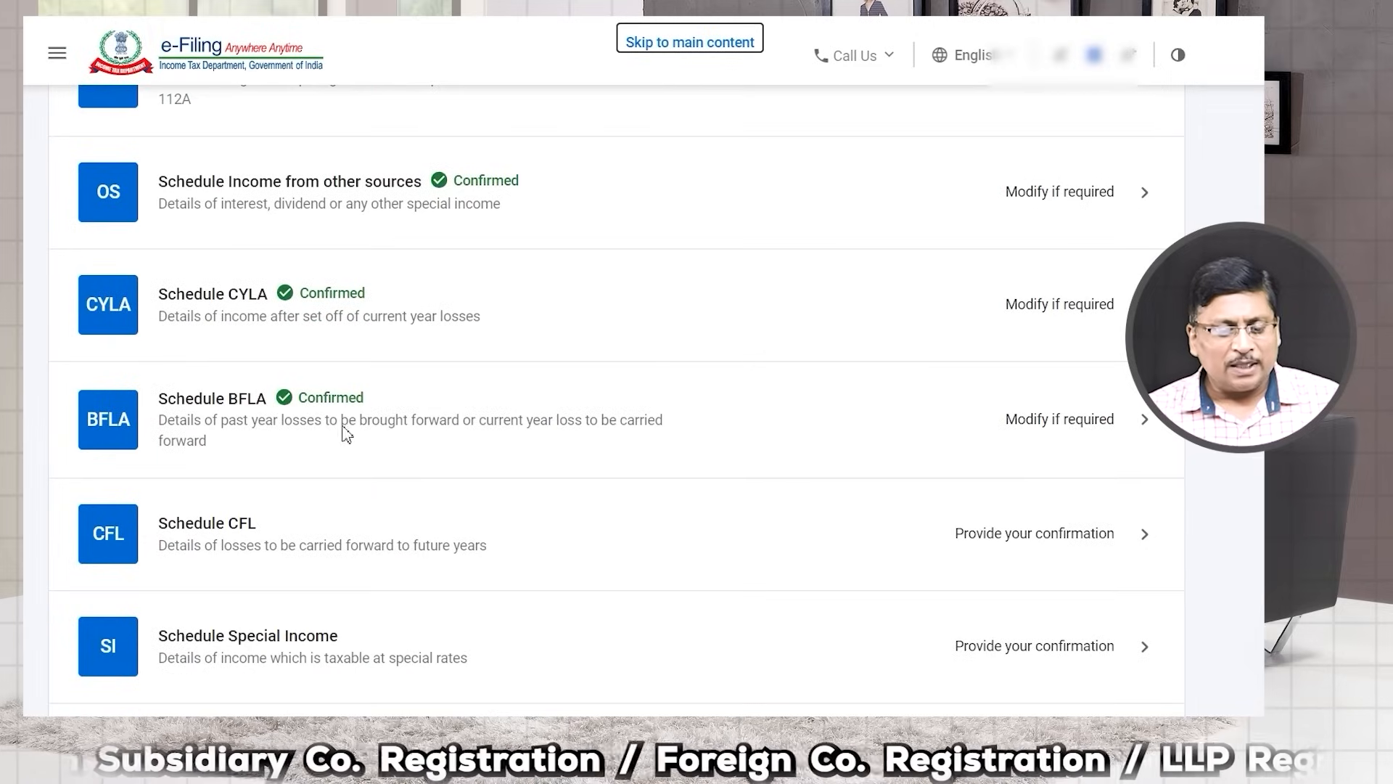
pyautogui.scroll(-1, 305, 500)
# Step: Compute the set-off in Schedule CFL so it becomes confirmed
pyautogui.click(268, 450)
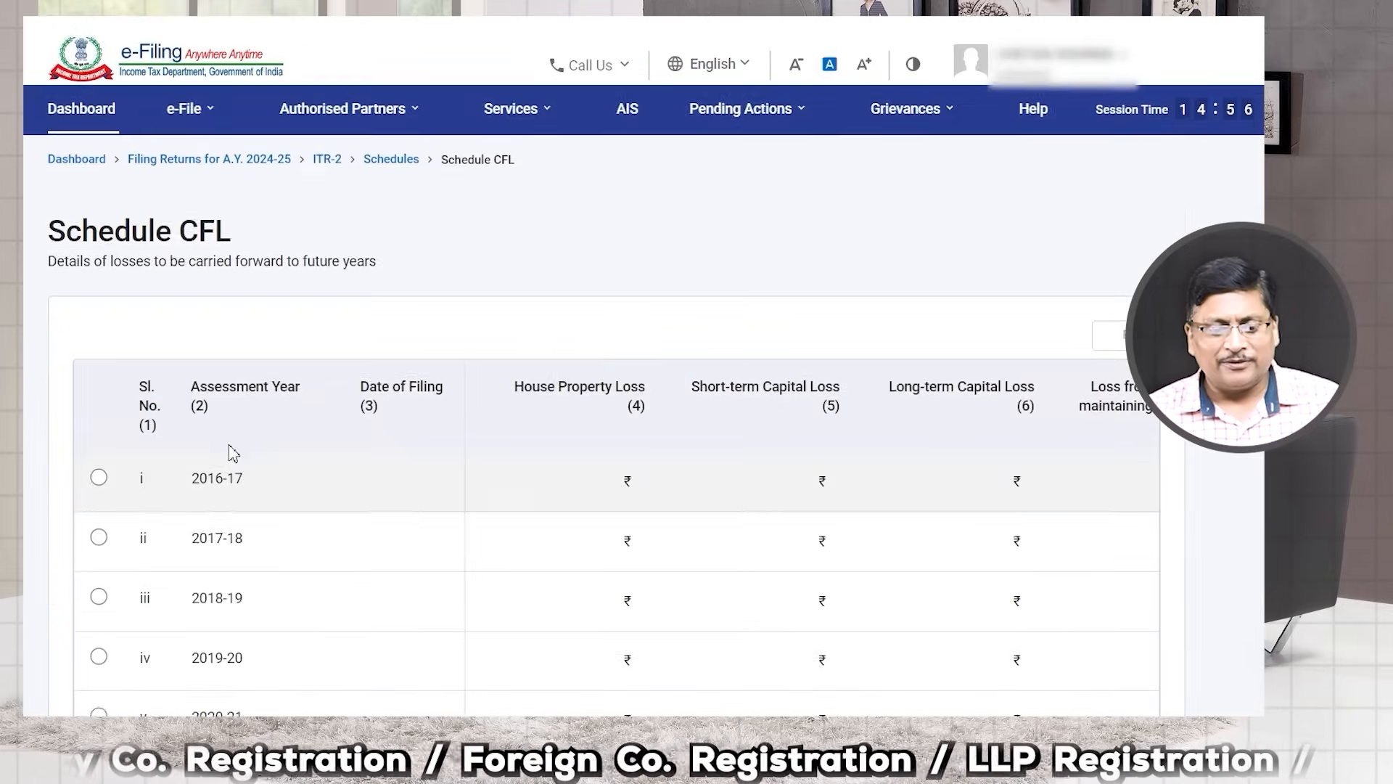
pyautogui.scroll(-3, 620, 495)
pyautogui.scroll(-3, 621, 495)
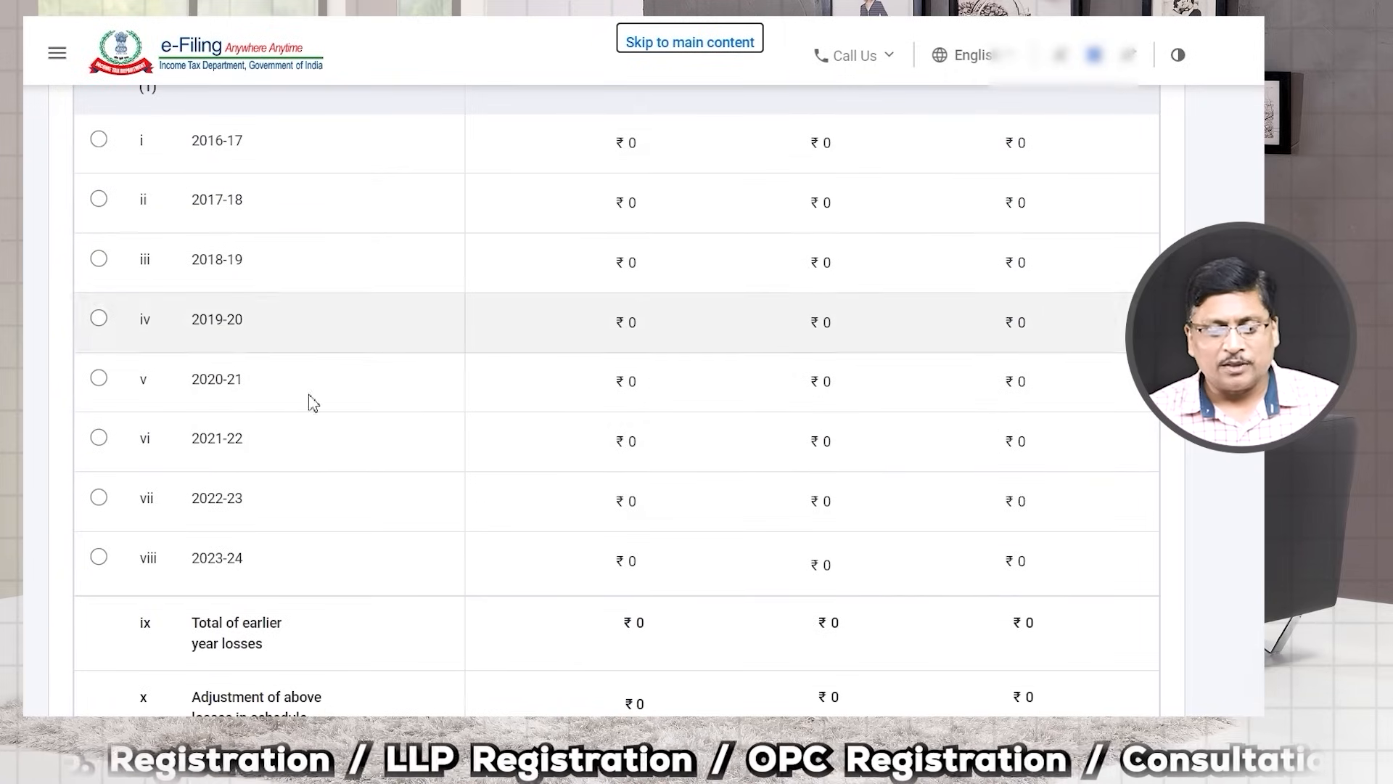
pyautogui.scroll(-5, 1001, 441)
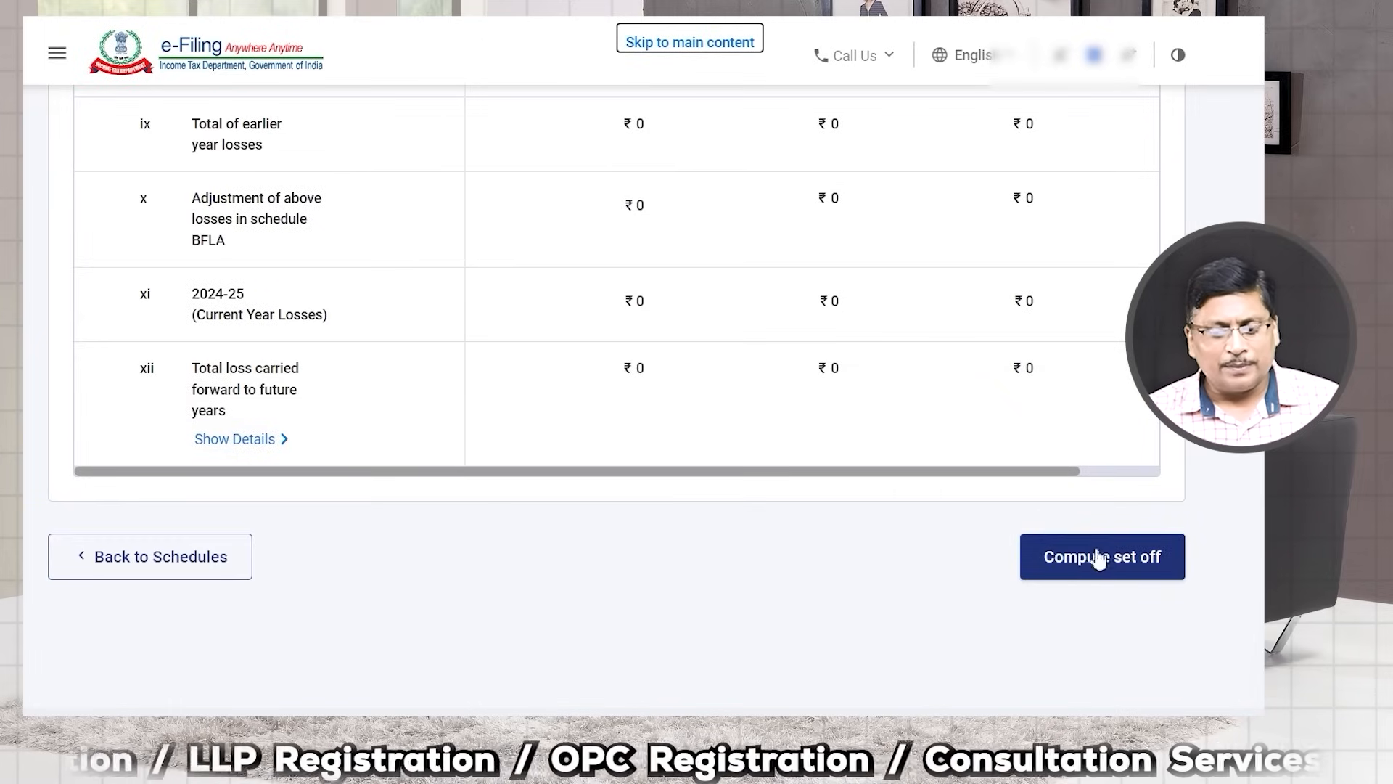
pyautogui.click(1093, 558)
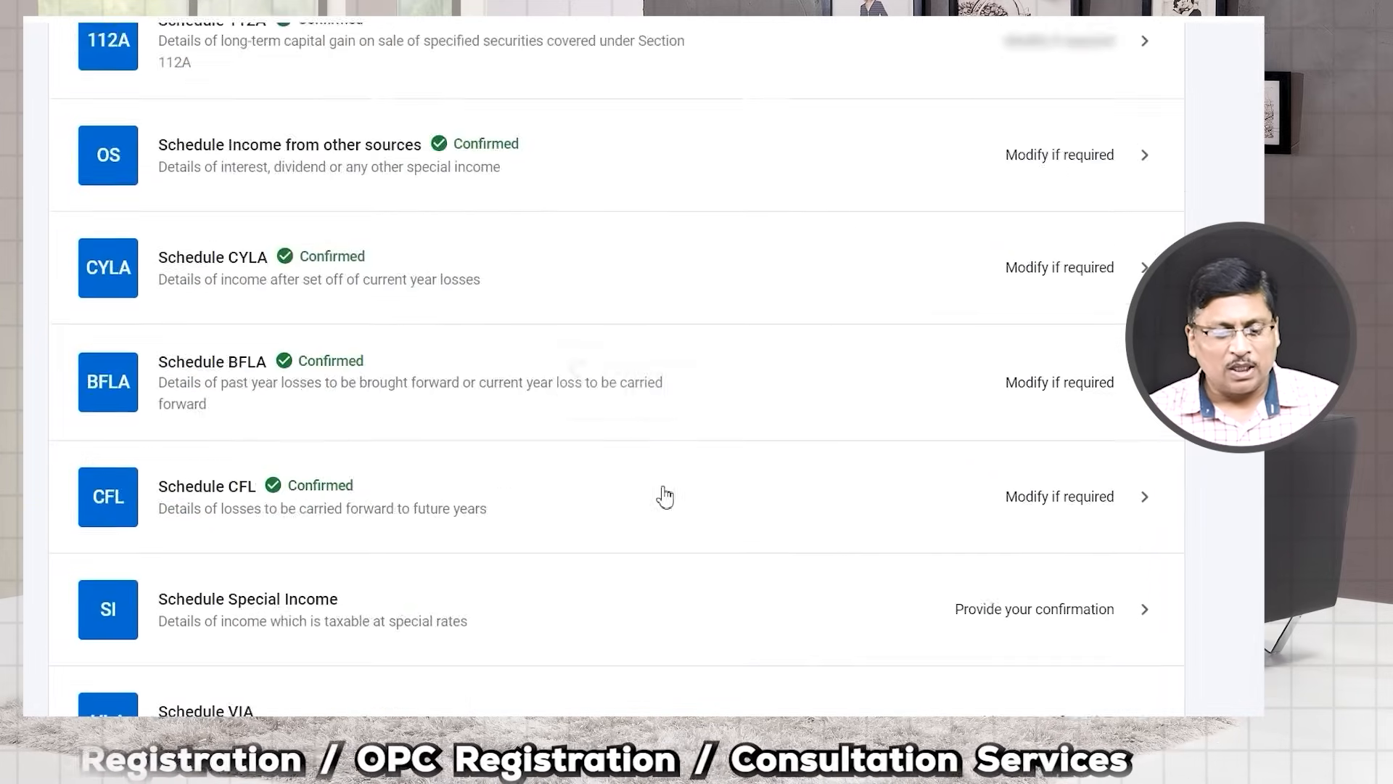
# Step: Move down the Schedules Summary and open Schedule Special Income for review
pyautogui.scroll(-7, 644, 494)
pyautogui.scroll(-3, 616, 482)
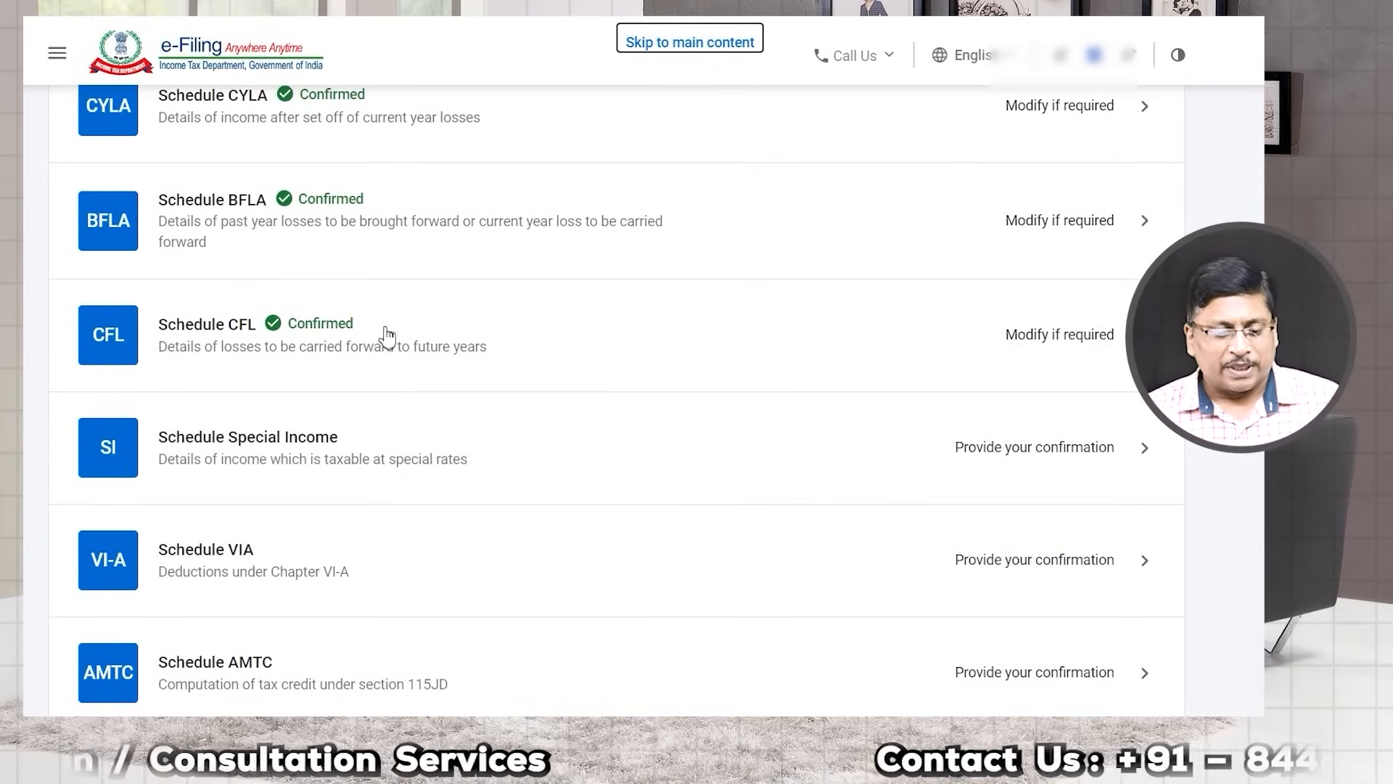
pyautogui.scroll(-1, 336, 392)
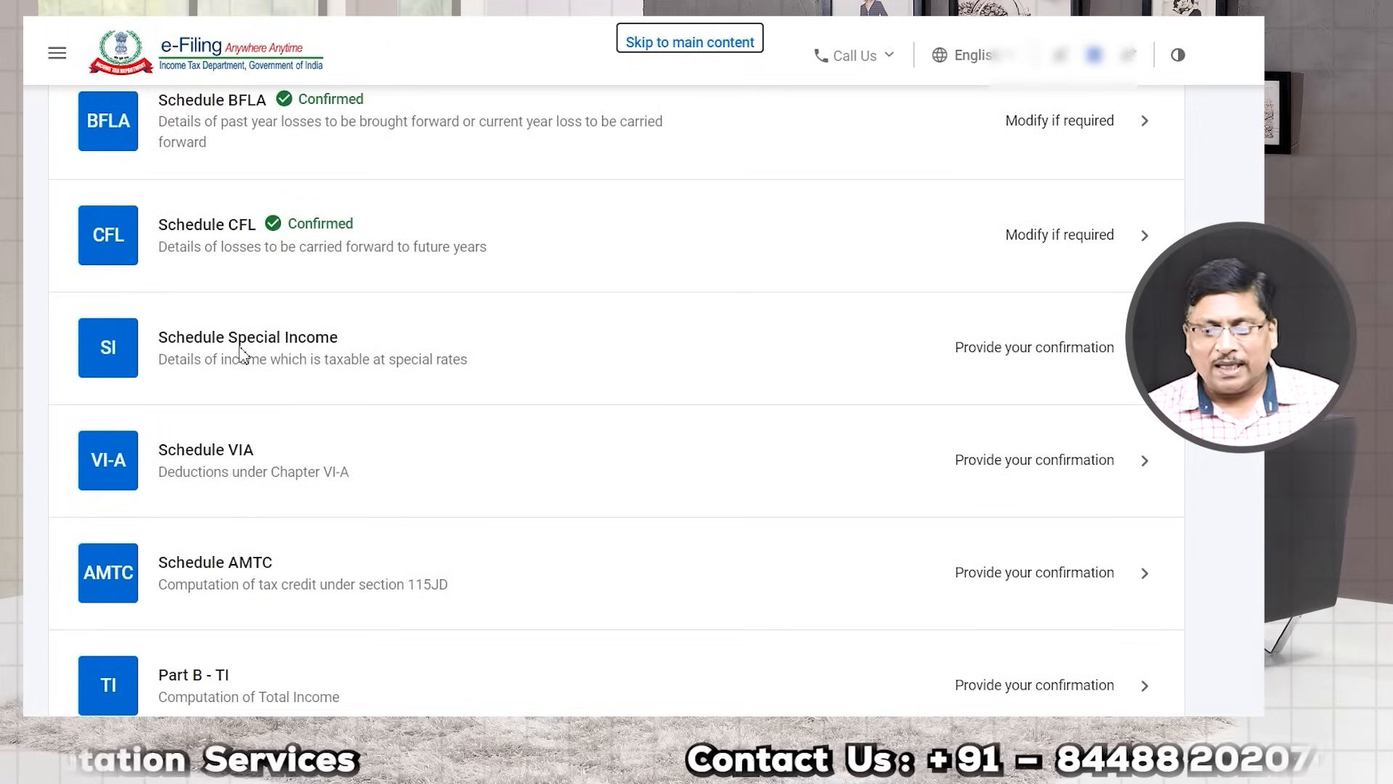
pyautogui.click(1121, 354)
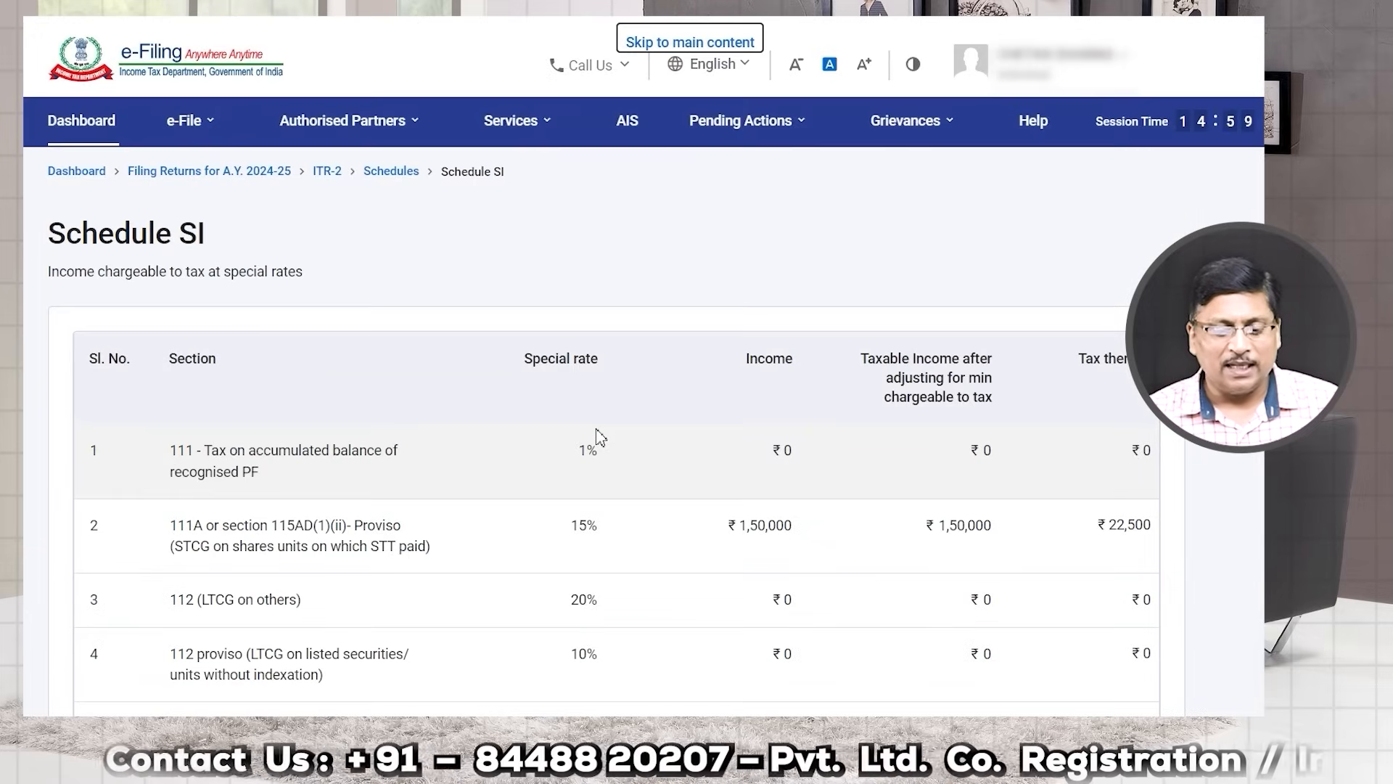
# Step: Review the Special Income table, highlighting section 111A at 15% and the 112 proviso at 10%
pyautogui.scroll(-8, 596, 435)
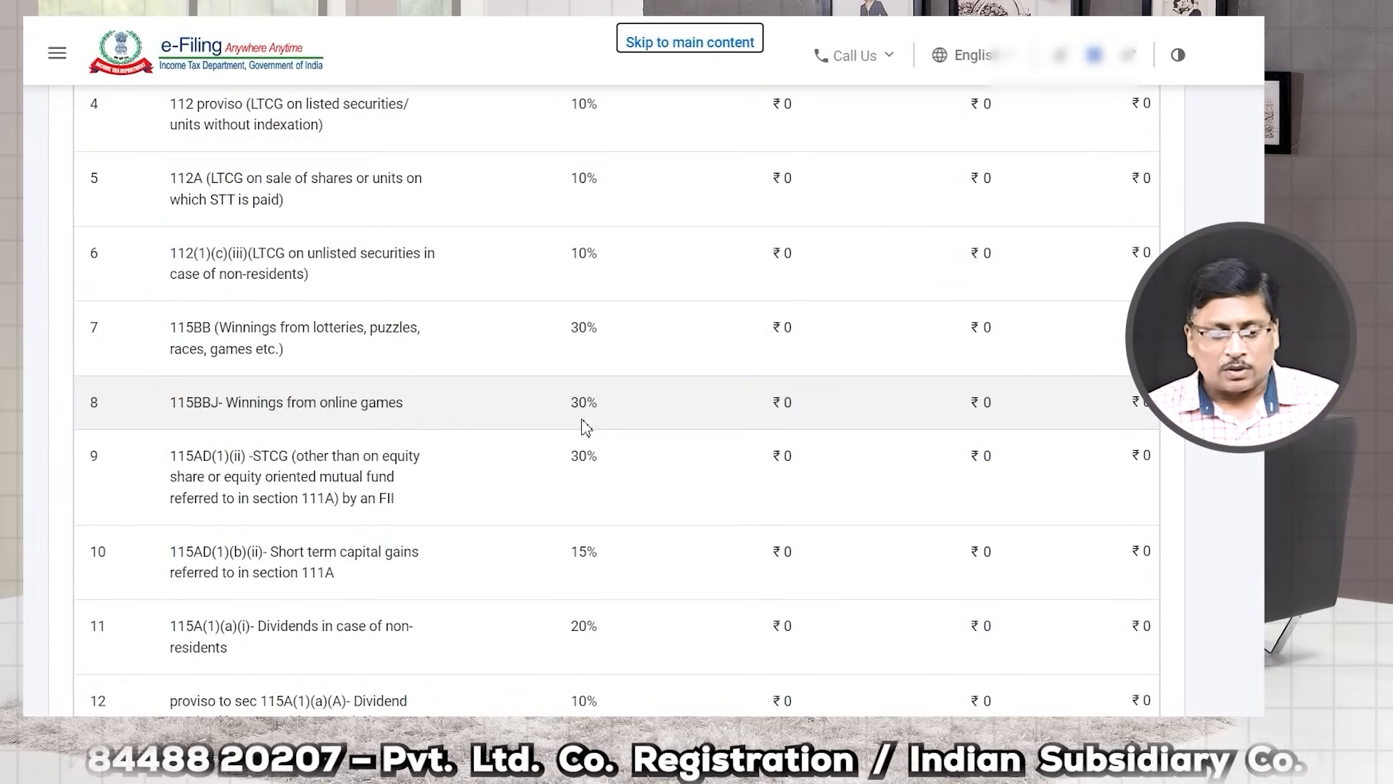
pyautogui.scroll(2, 586, 427)
pyautogui.scroll(6, 291, 297)
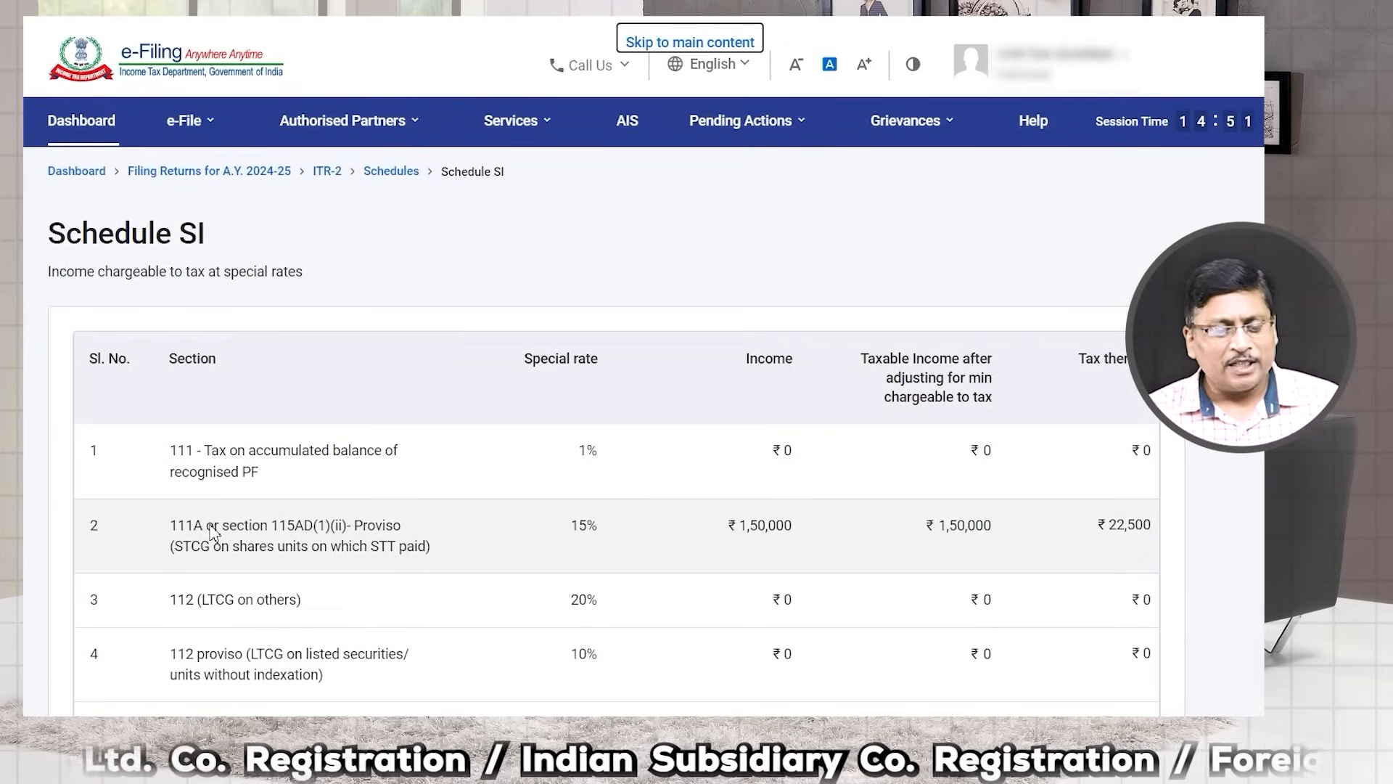
pyautogui.moveTo(171, 528); pyautogui.dragTo(404, 534)
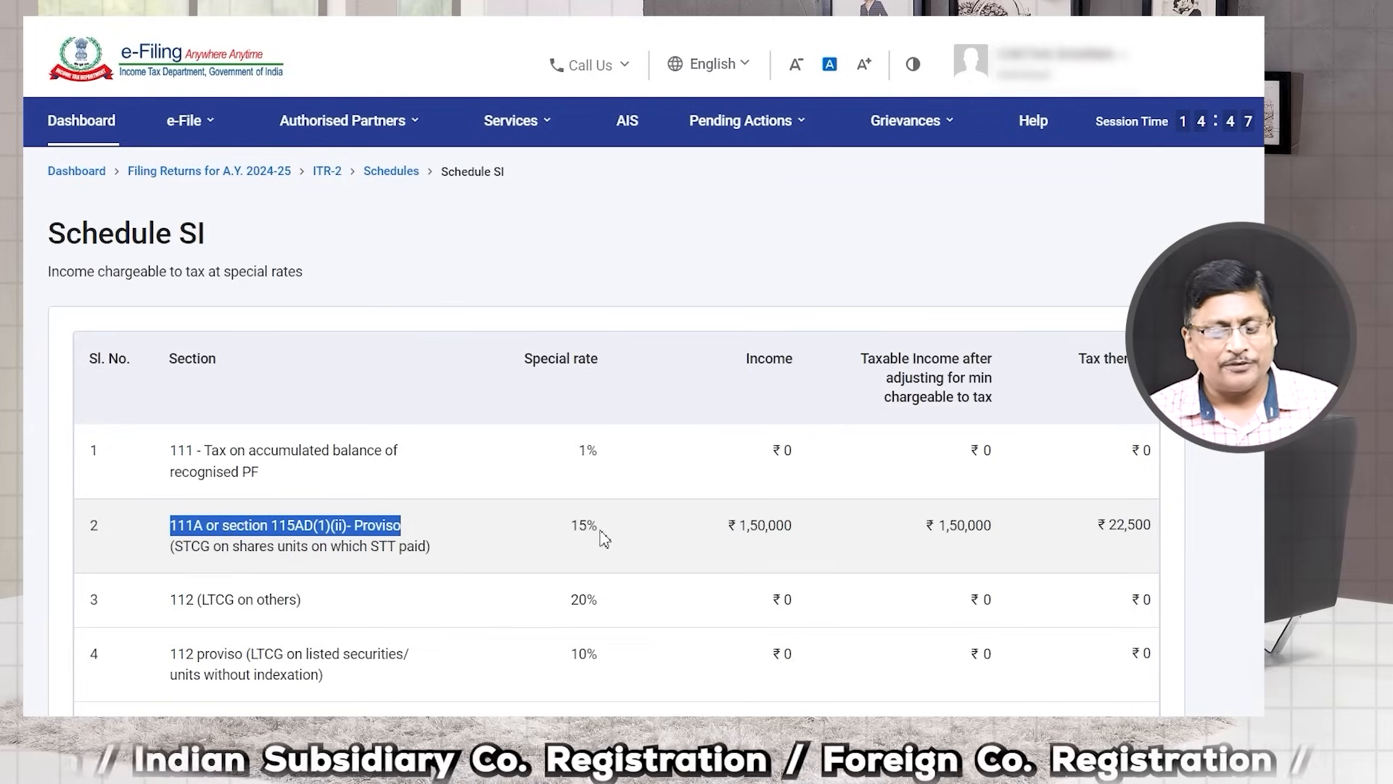
pyautogui.moveTo(569, 535); pyautogui.dragTo(625, 541)
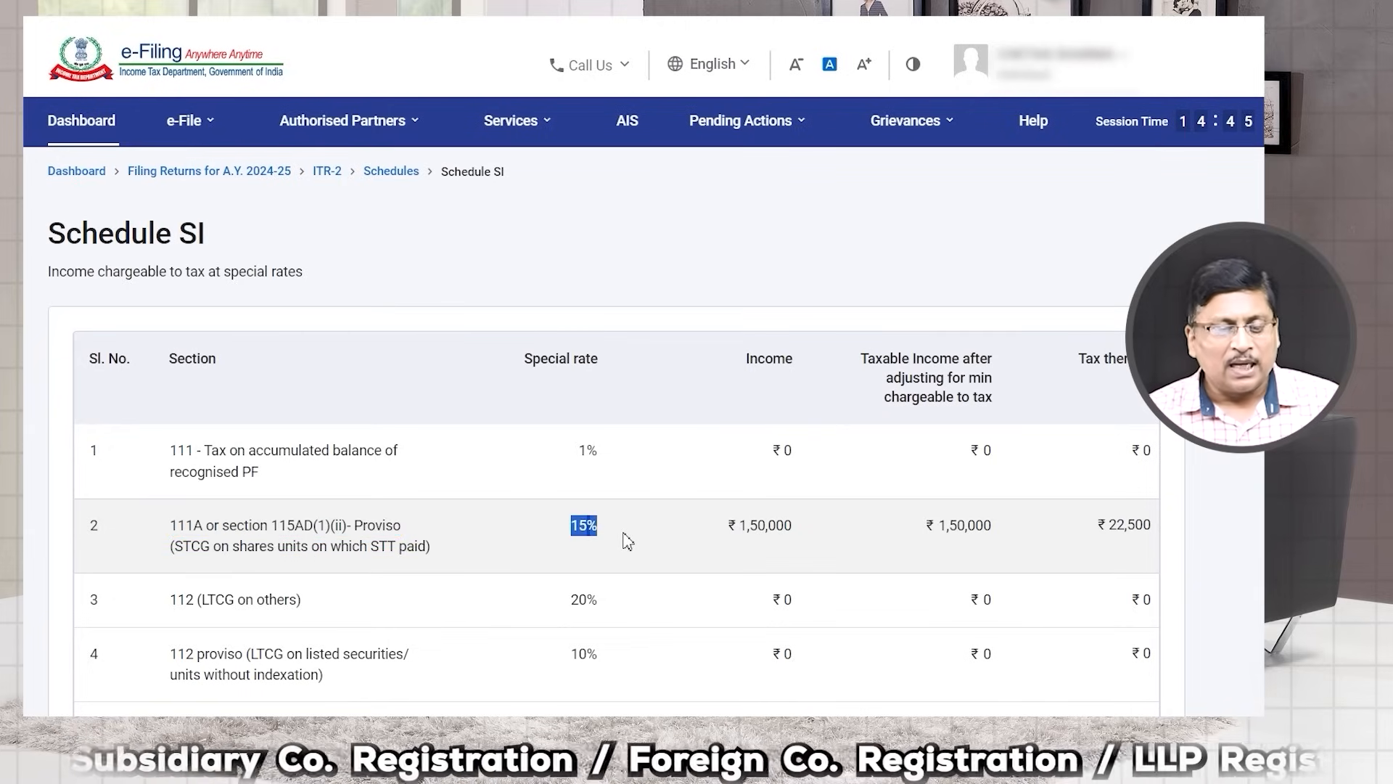
pyautogui.scroll(-2, 627, 540)
pyautogui.moveTo(174, 504); pyautogui.dragTo(347, 527)
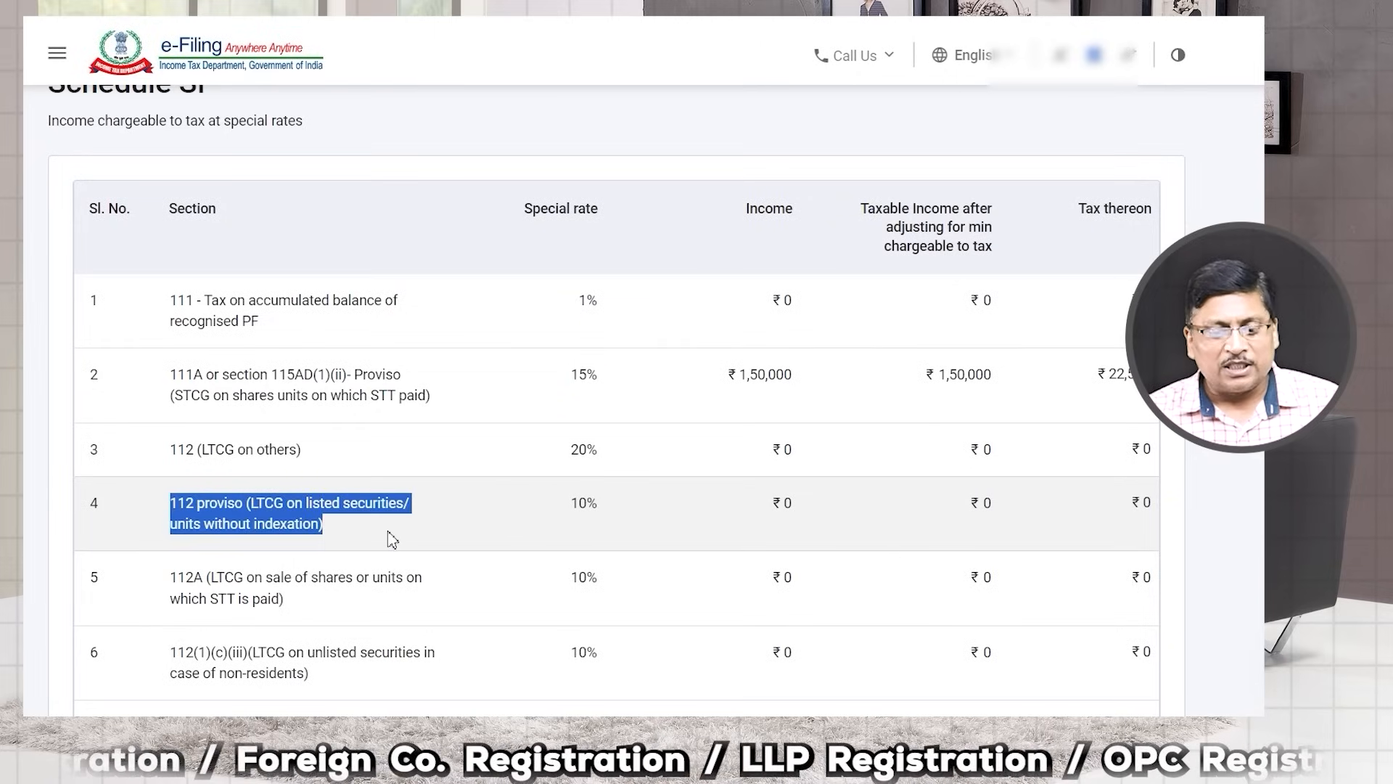
pyautogui.moveTo(576, 513); pyautogui.dragTo(641, 514)
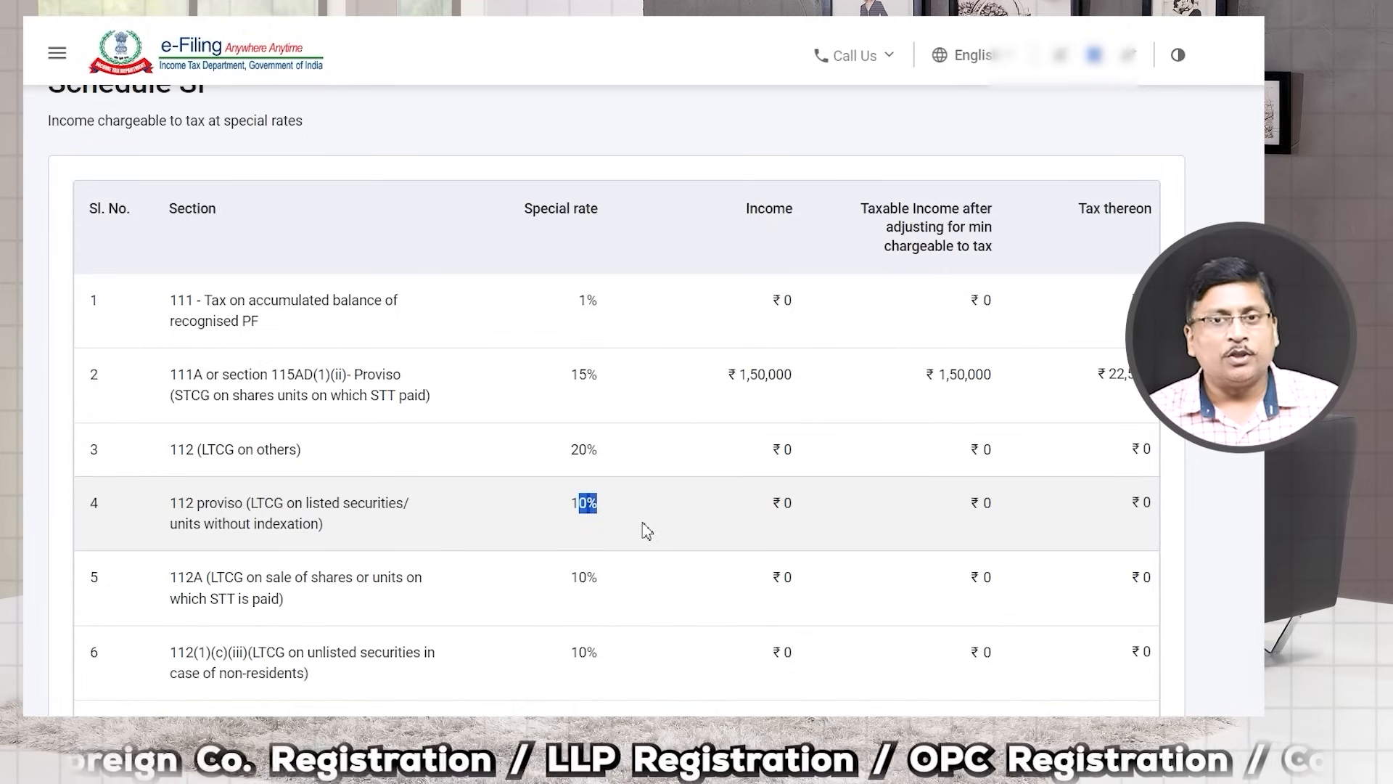
pyautogui.moveTo(554, 516); pyautogui.dragTo(642, 521)
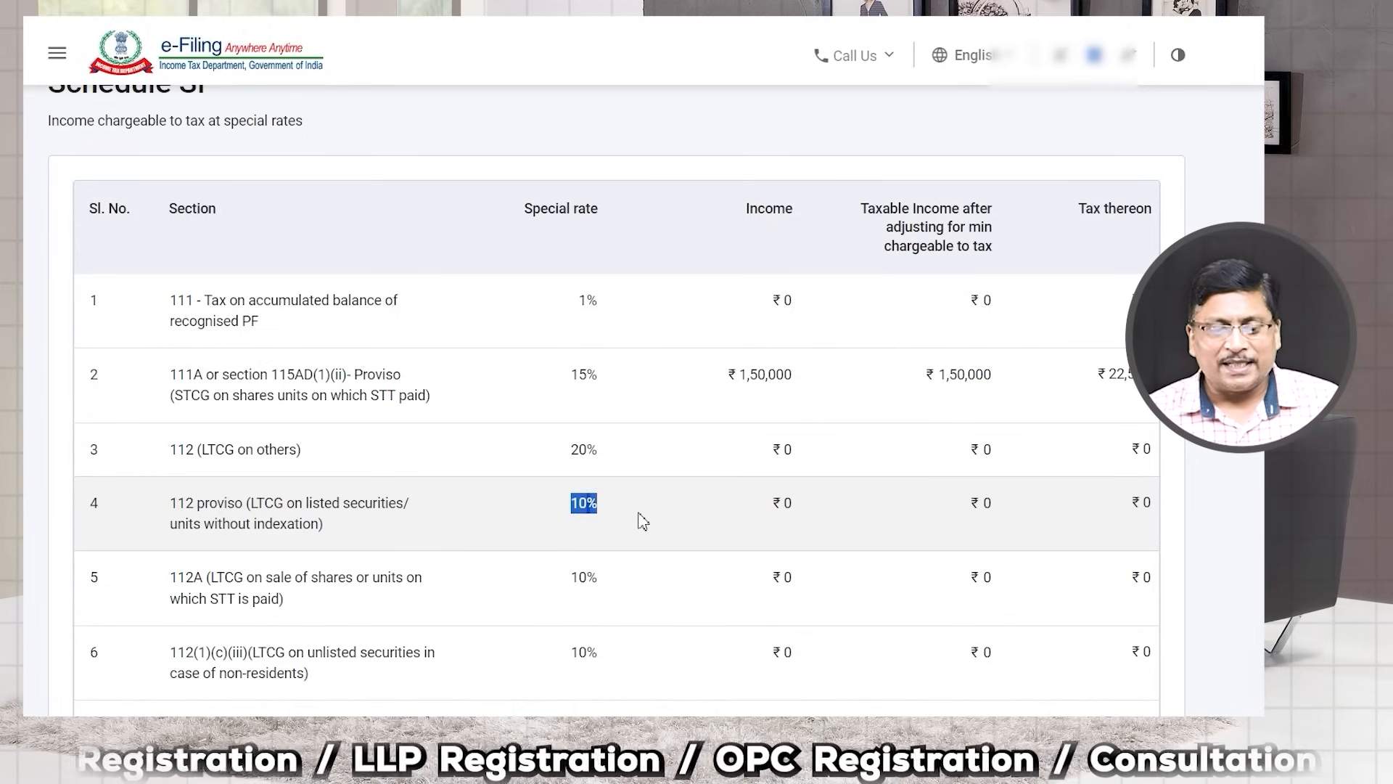
# Step: Confirm Schedule Special Income with ₹1,50,000 at 15%, then open Schedule VI-A
pyautogui.scroll(-13, 641, 517)
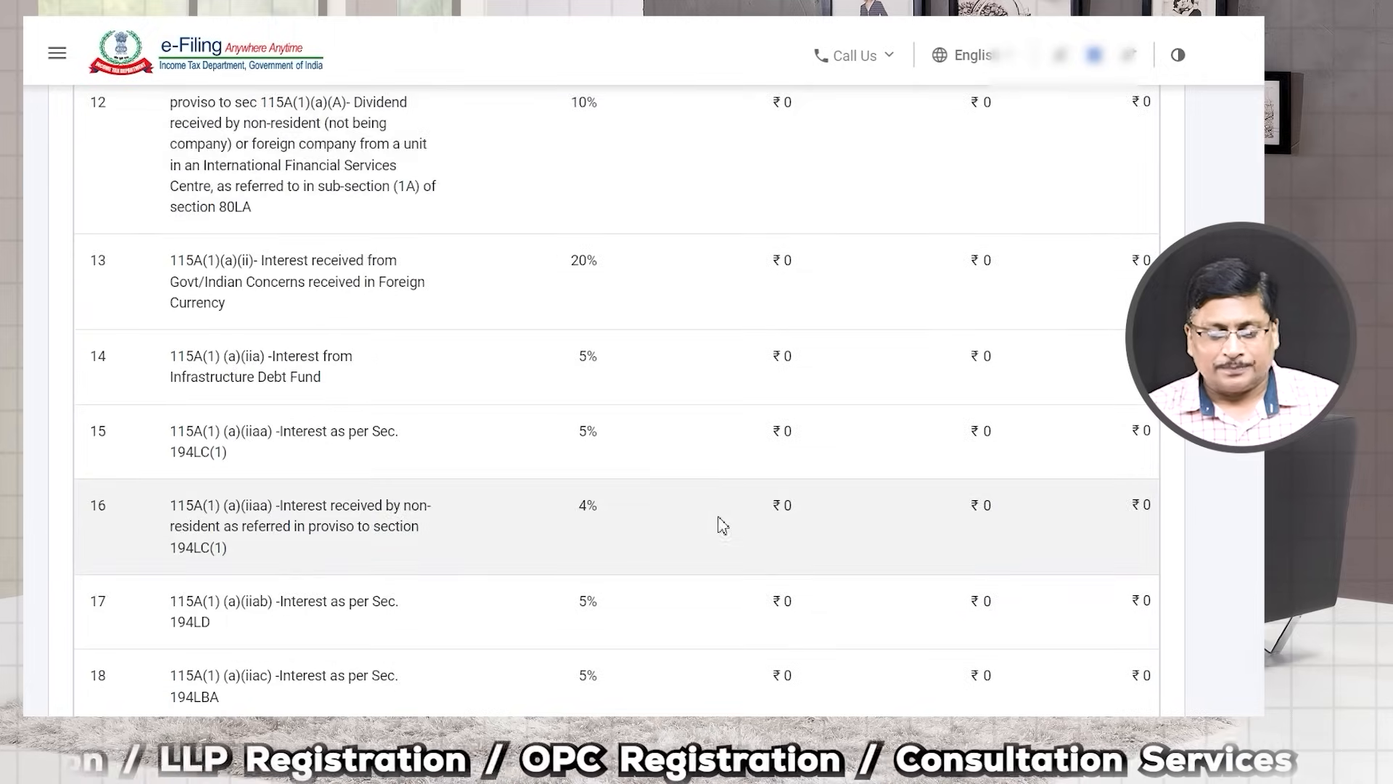
pyautogui.scroll(-20, 818, 540)
pyautogui.scroll(-20, 872, 543)
pyautogui.scroll(-10, 870, 543)
pyautogui.click(1129, 455)
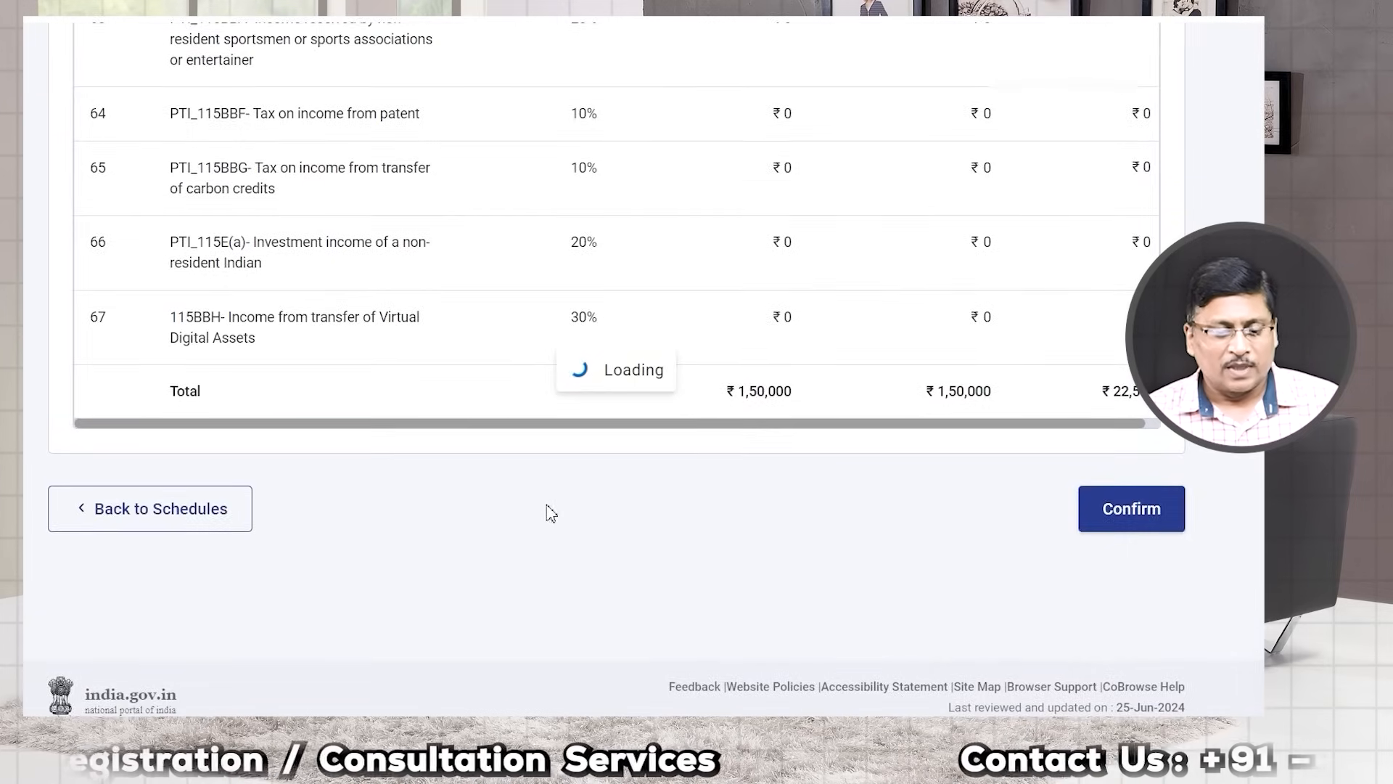
pyautogui.scroll(-10, 444, 508)
pyautogui.scroll(-4, 448, 514)
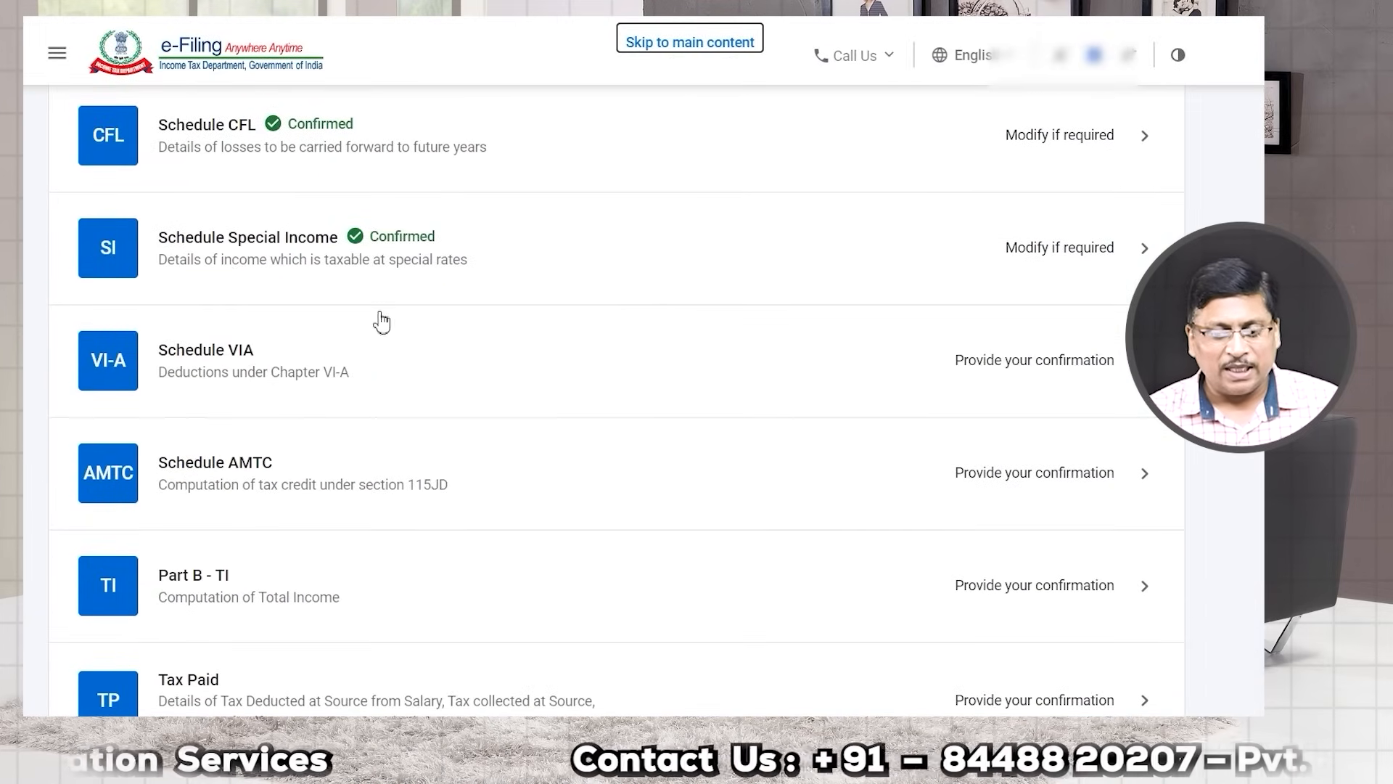
pyautogui.click(1086, 363)
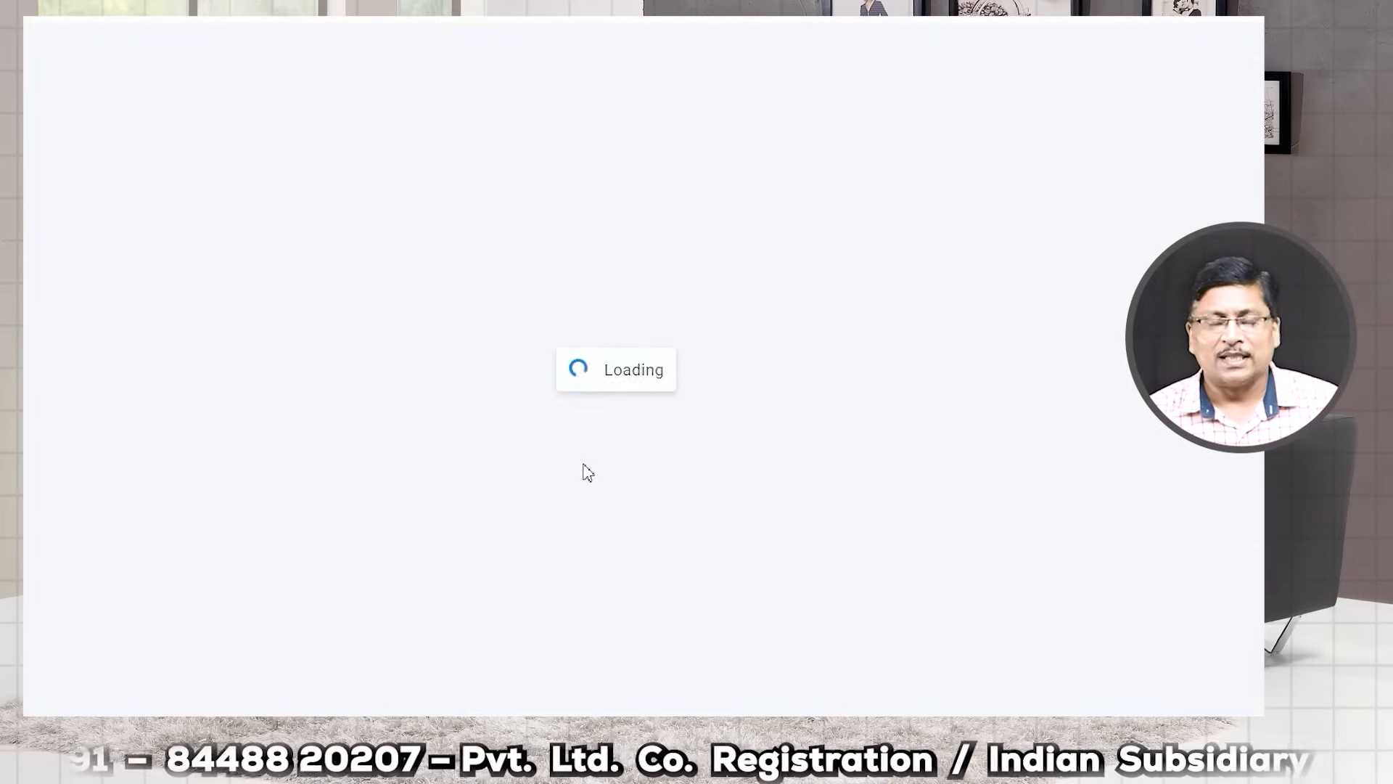
# Step: Confirm Schedule VI-A with no deductions claimed
pyautogui.scroll(-2, 507, 460)
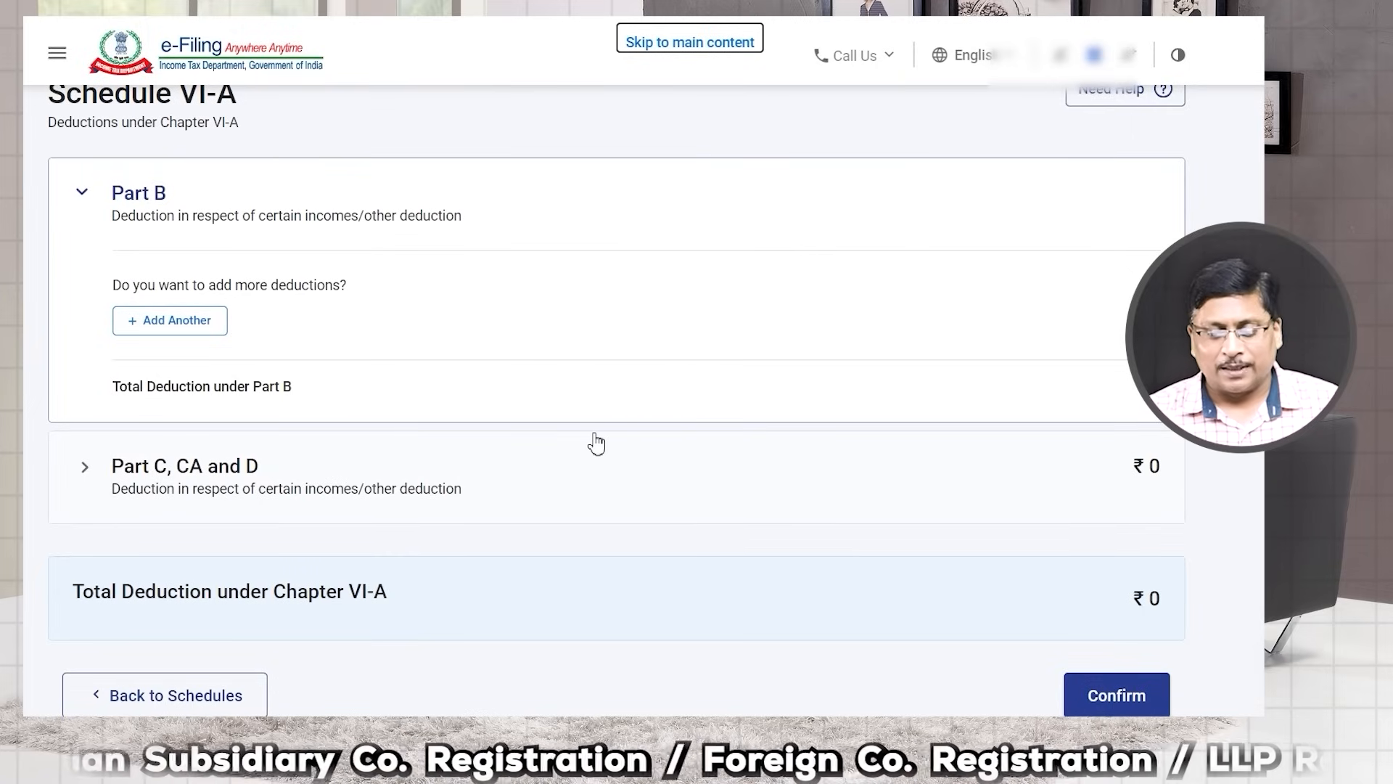
pyautogui.click(1105, 695)
pyautogui.scroll(-5, 658, 566)
pyautogui.scroll(-10, 658, 564)
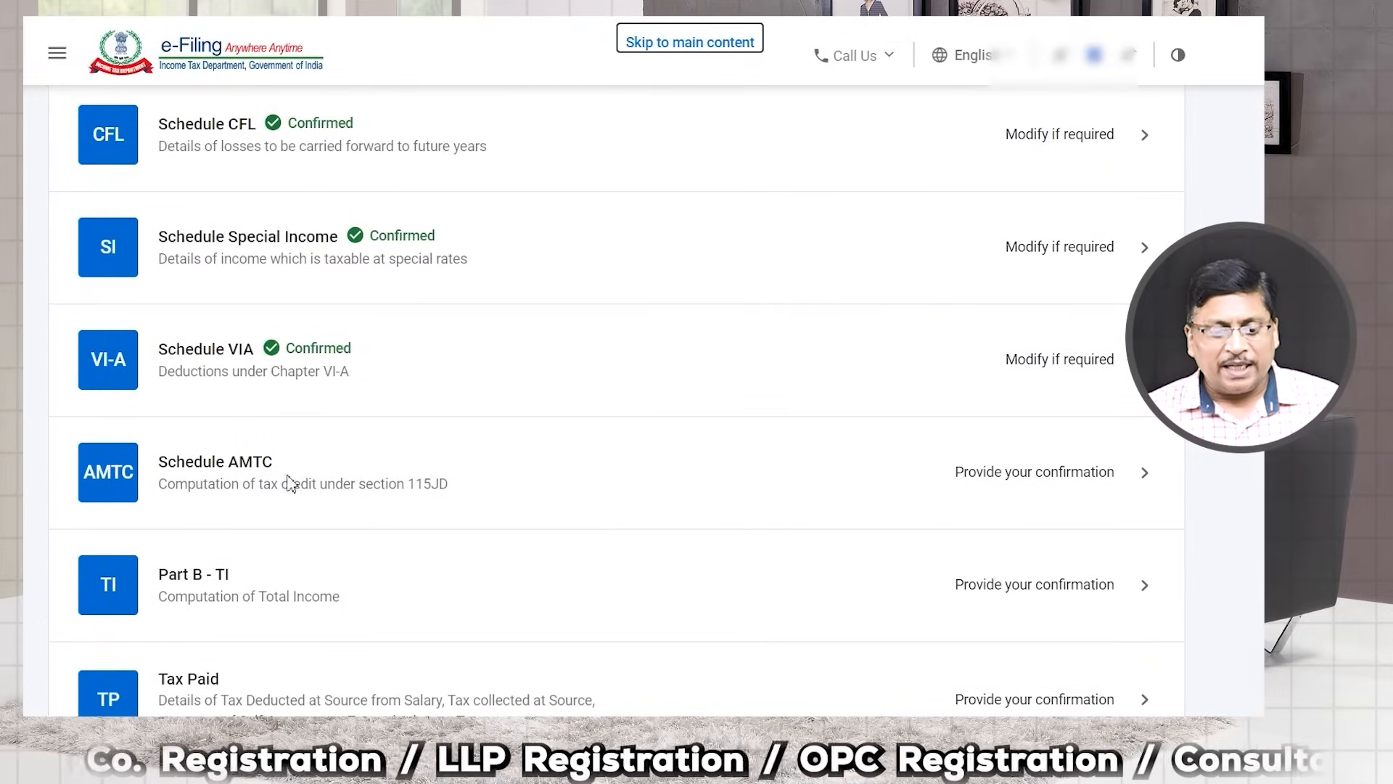
# Step: Confirm Schedule AMTC without adding tax credit, then open Part B - TI
pyautogui.click(1040, 481)
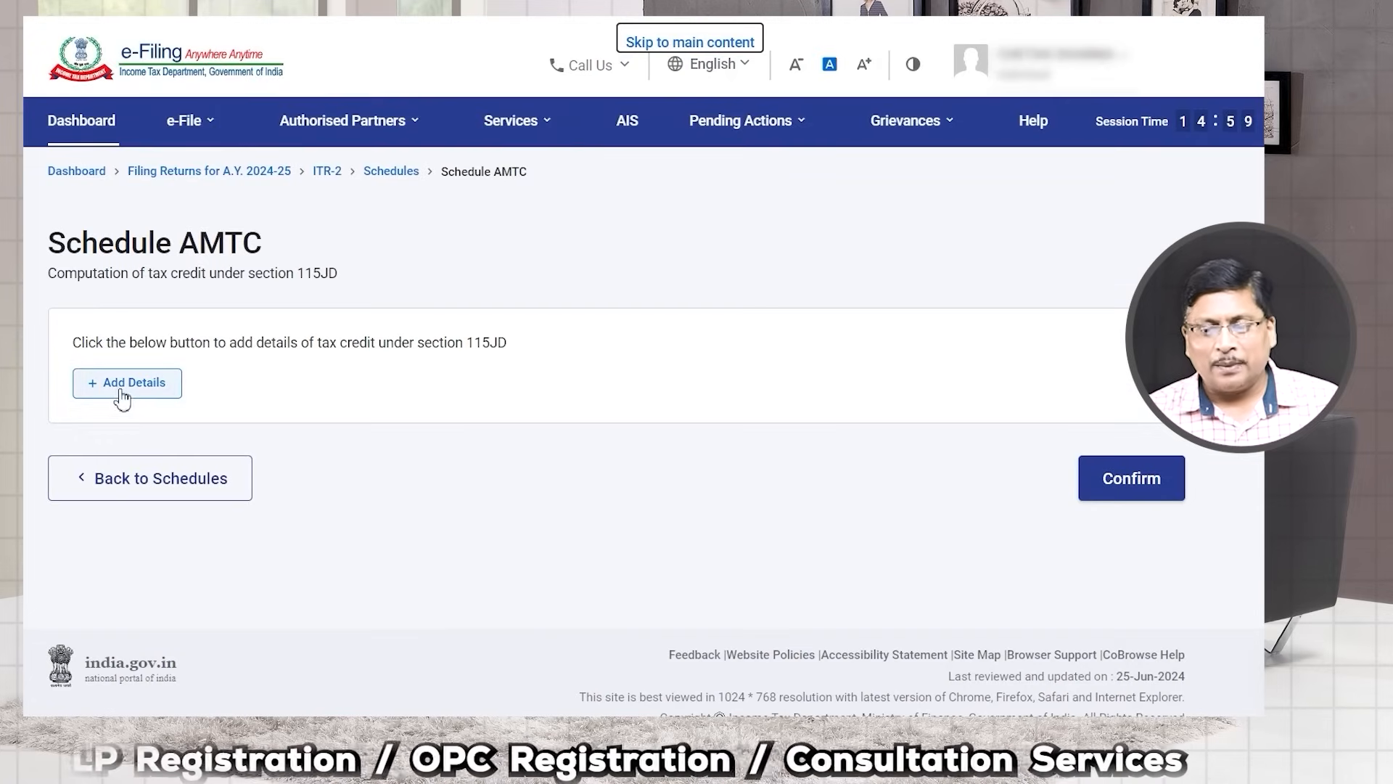
pyautogui.click(1136, 490)
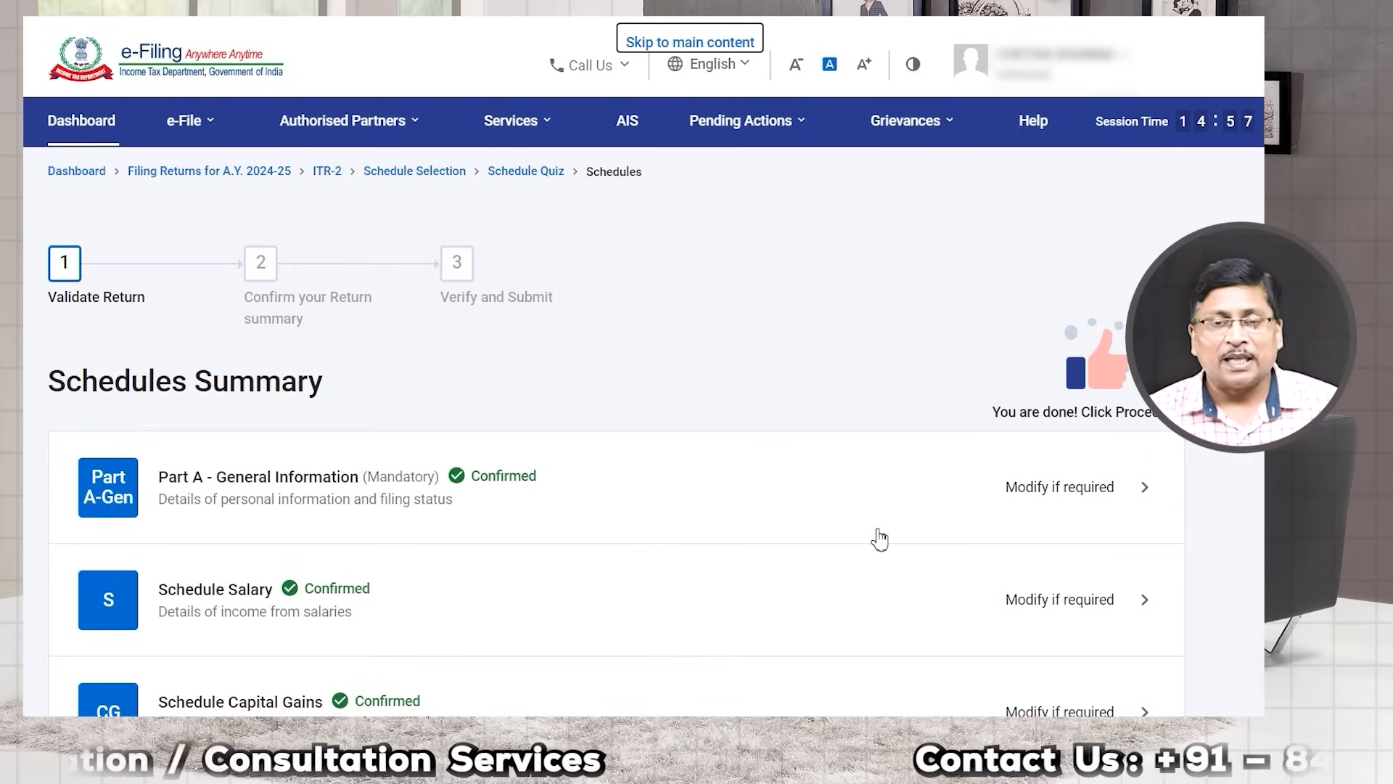
pyautogui.scroll(-10, 856, 551)
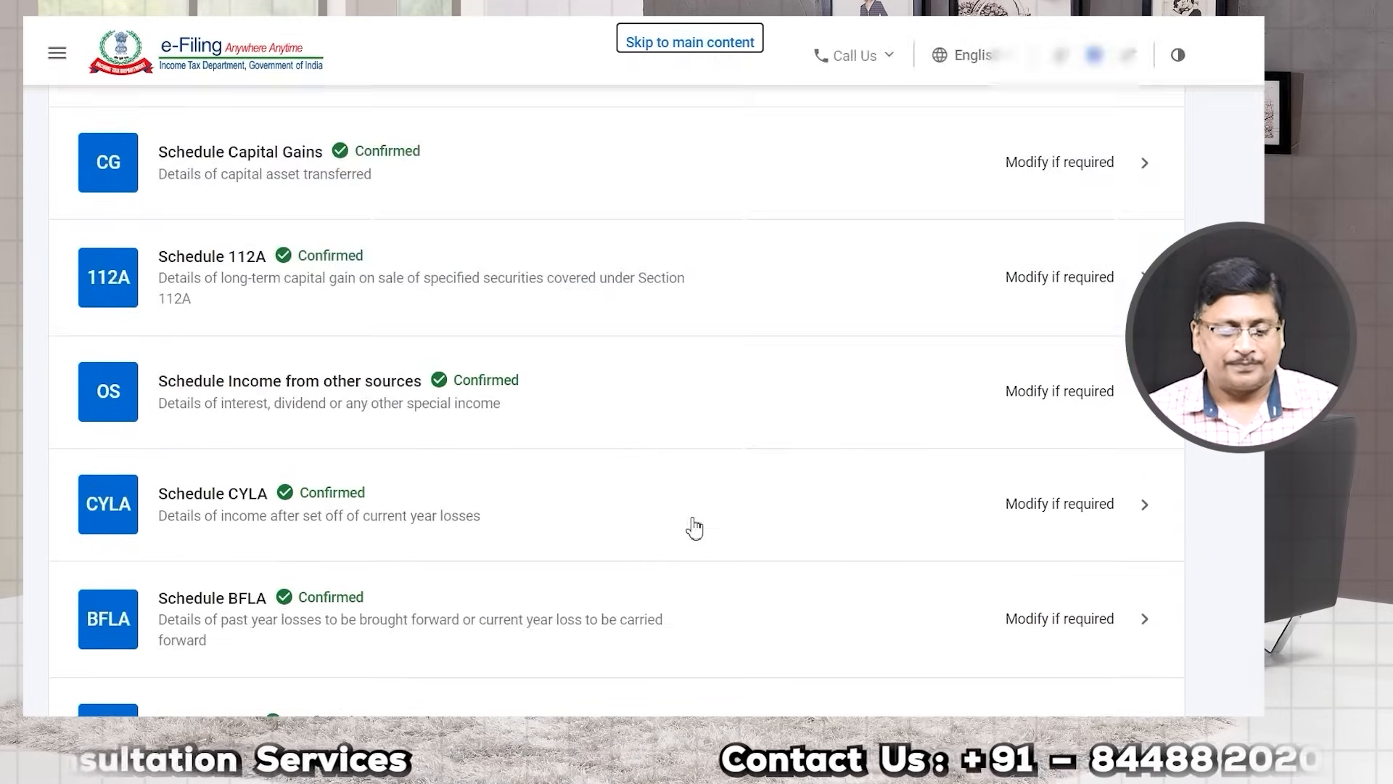
pyautogui.scroll(-3, 685, 527)
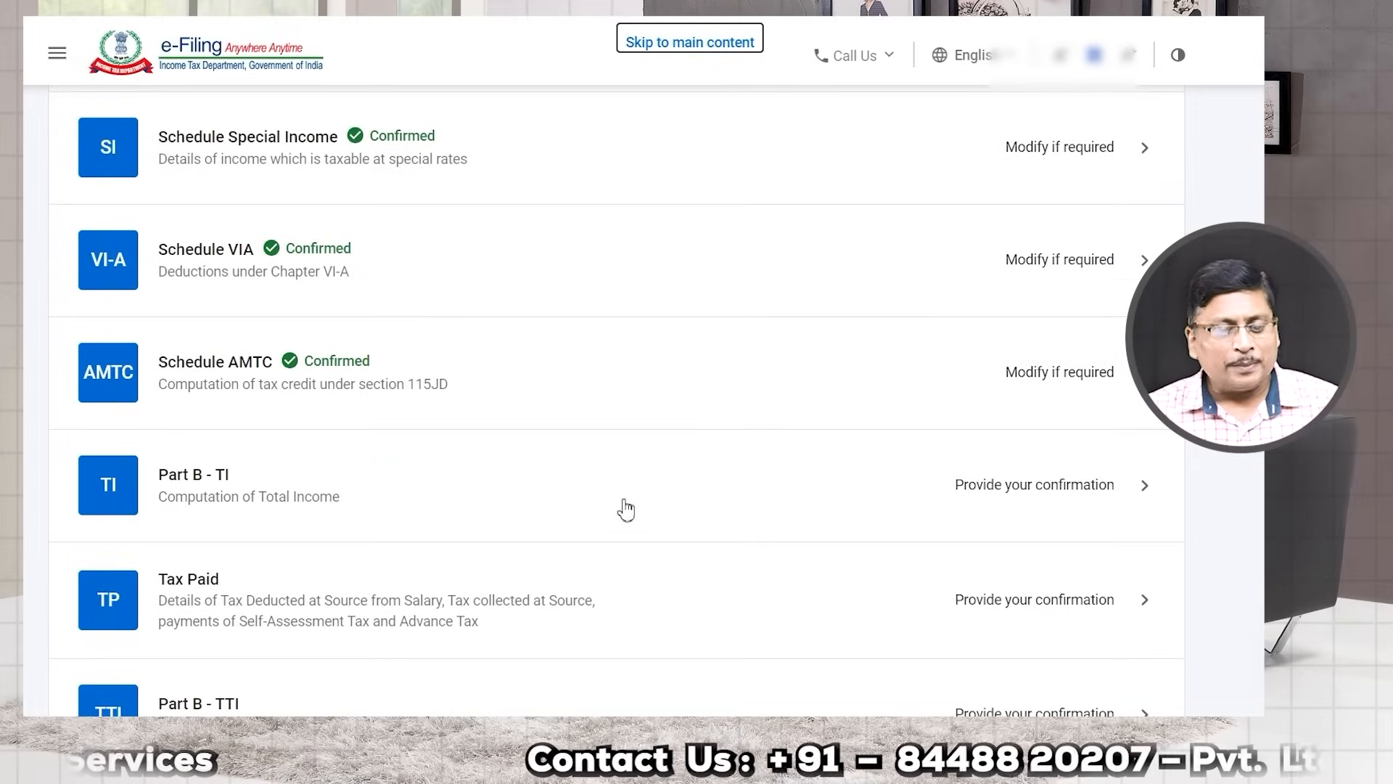
pyautogui.moveTo(196, 498); pyautogui.dragTo(341, 505)
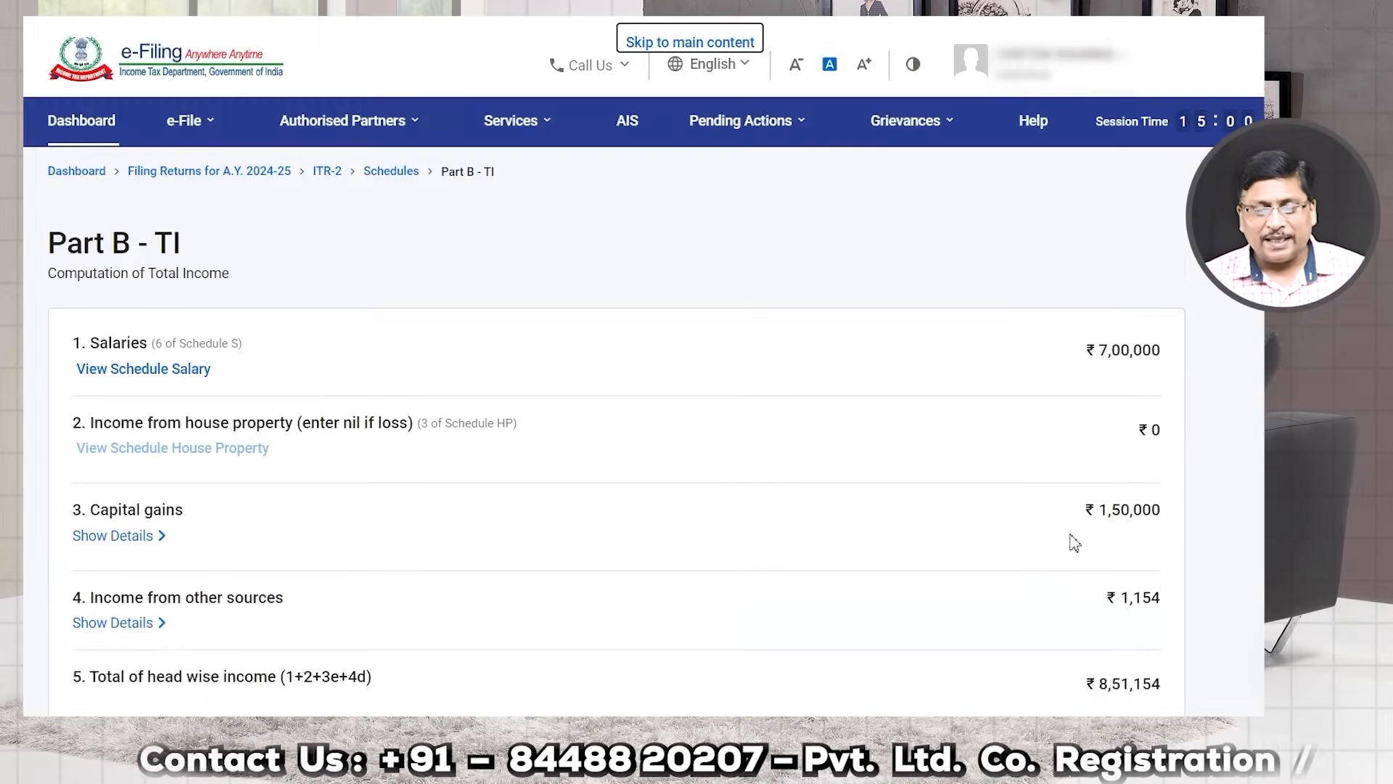
# Step: Check the Part B - TI figures, aggregate income ₹7,01,150, and confirm them
pyautogui.scroll(-2, 682, 506)
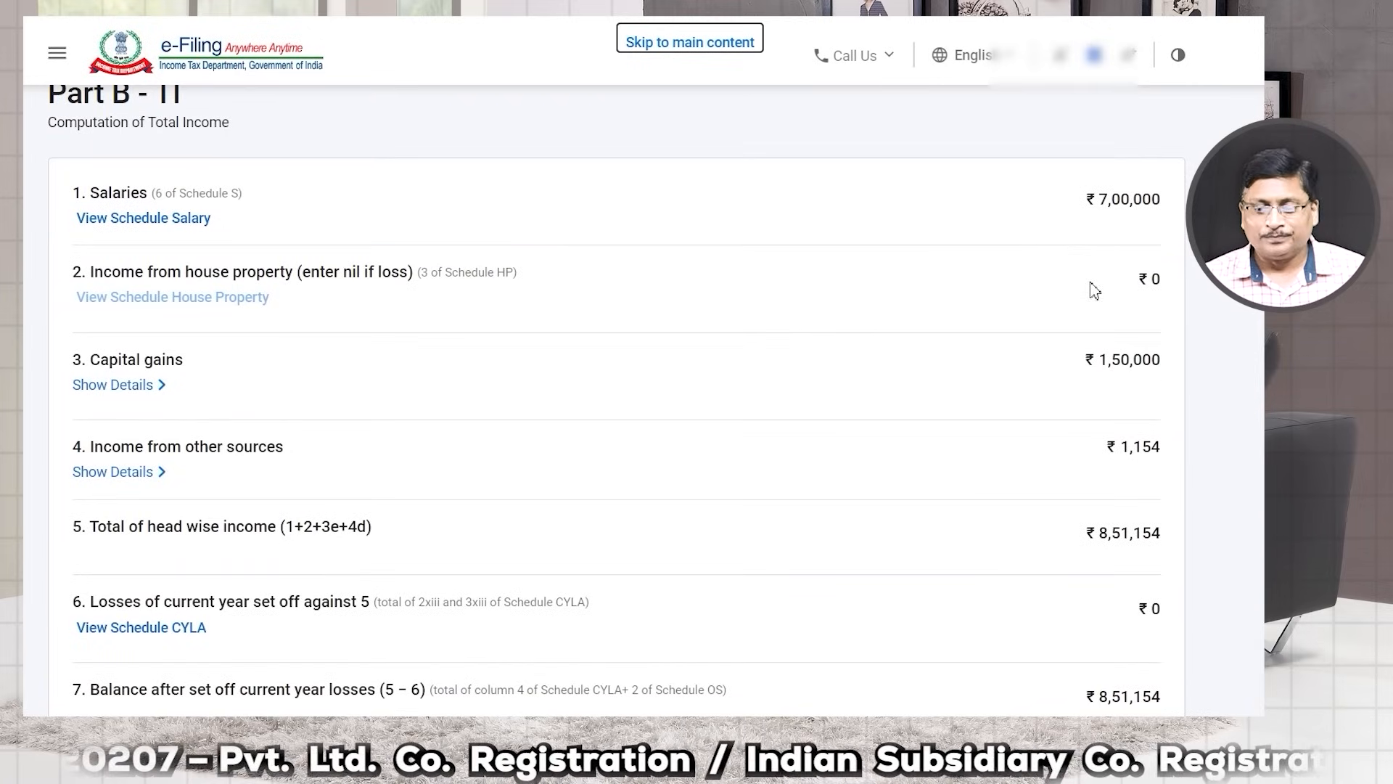
pyautogui.scroll(-10, 1064, 450)
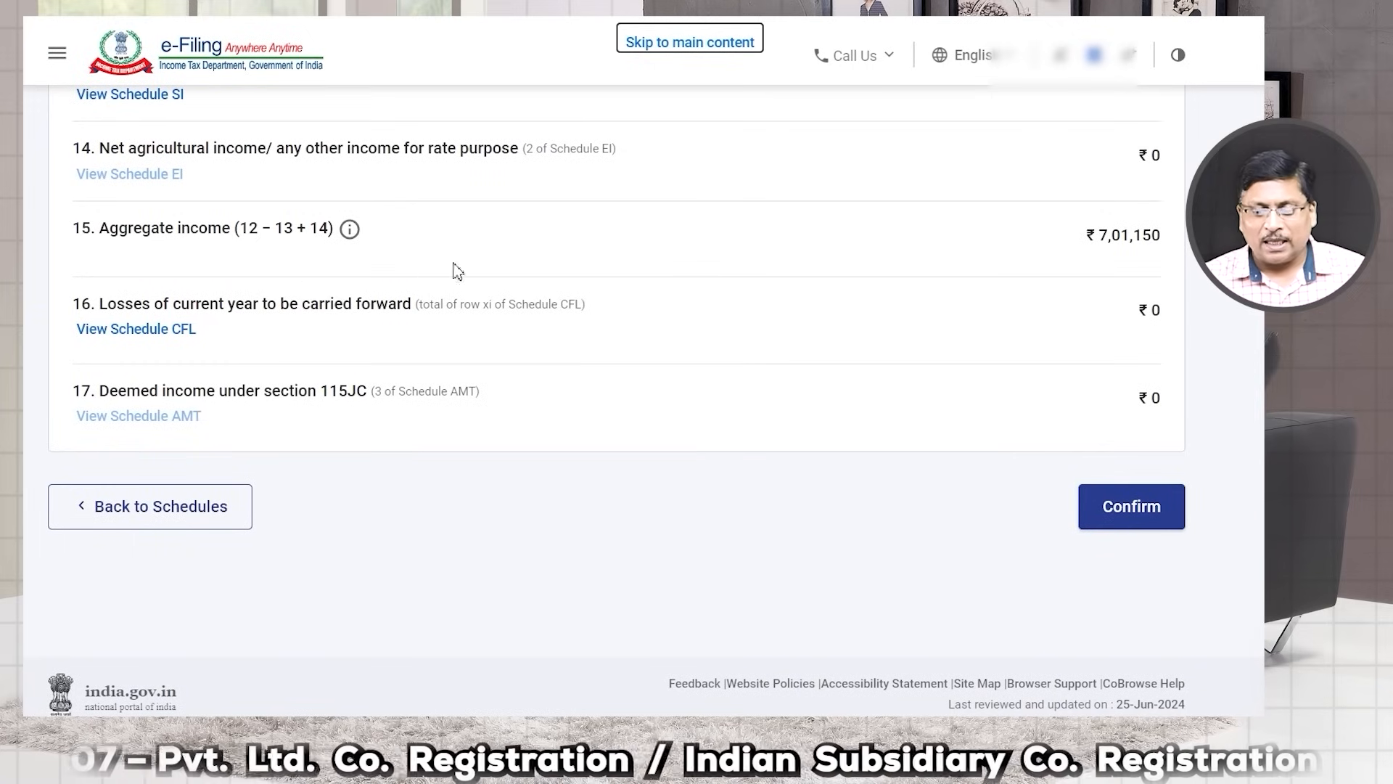
pyautogui.click(1097, 507)
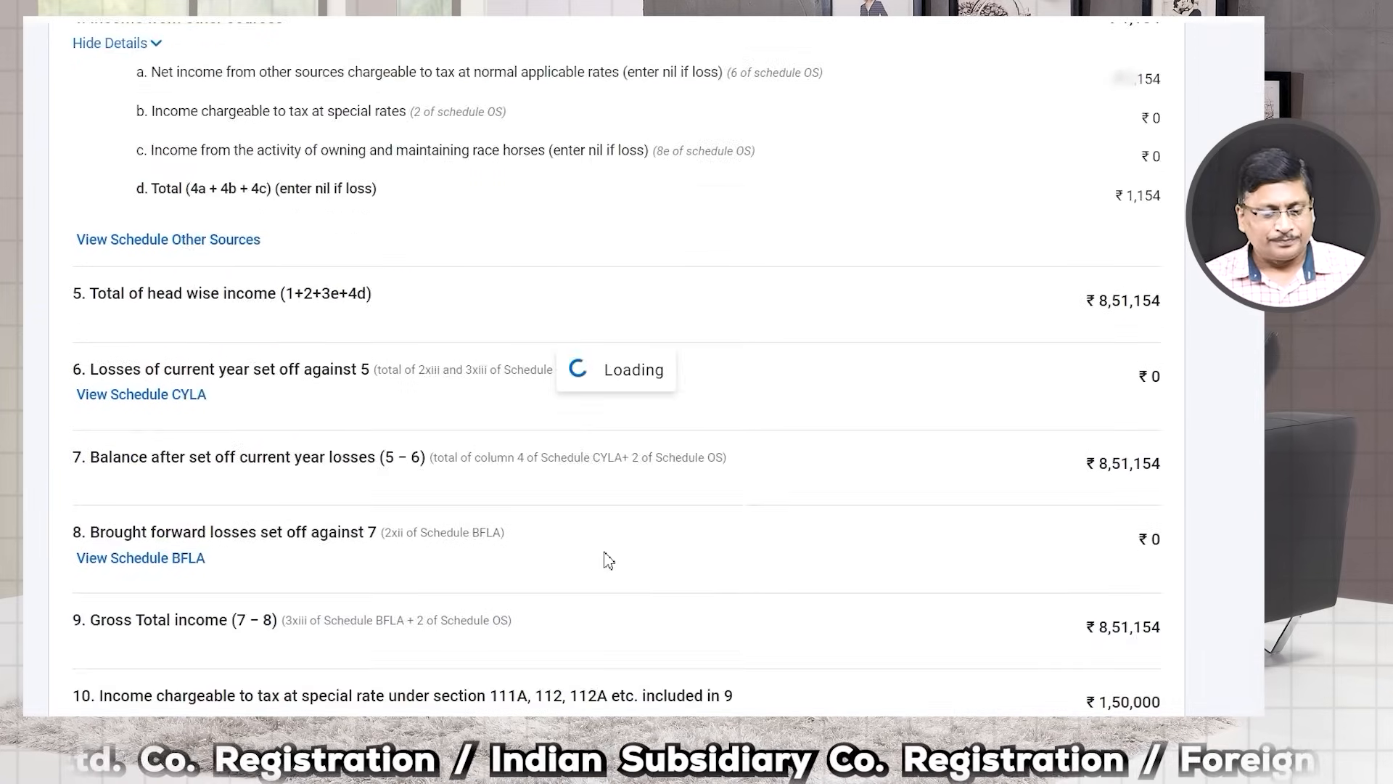
pyautogui.scroll(-15, 612, 562)
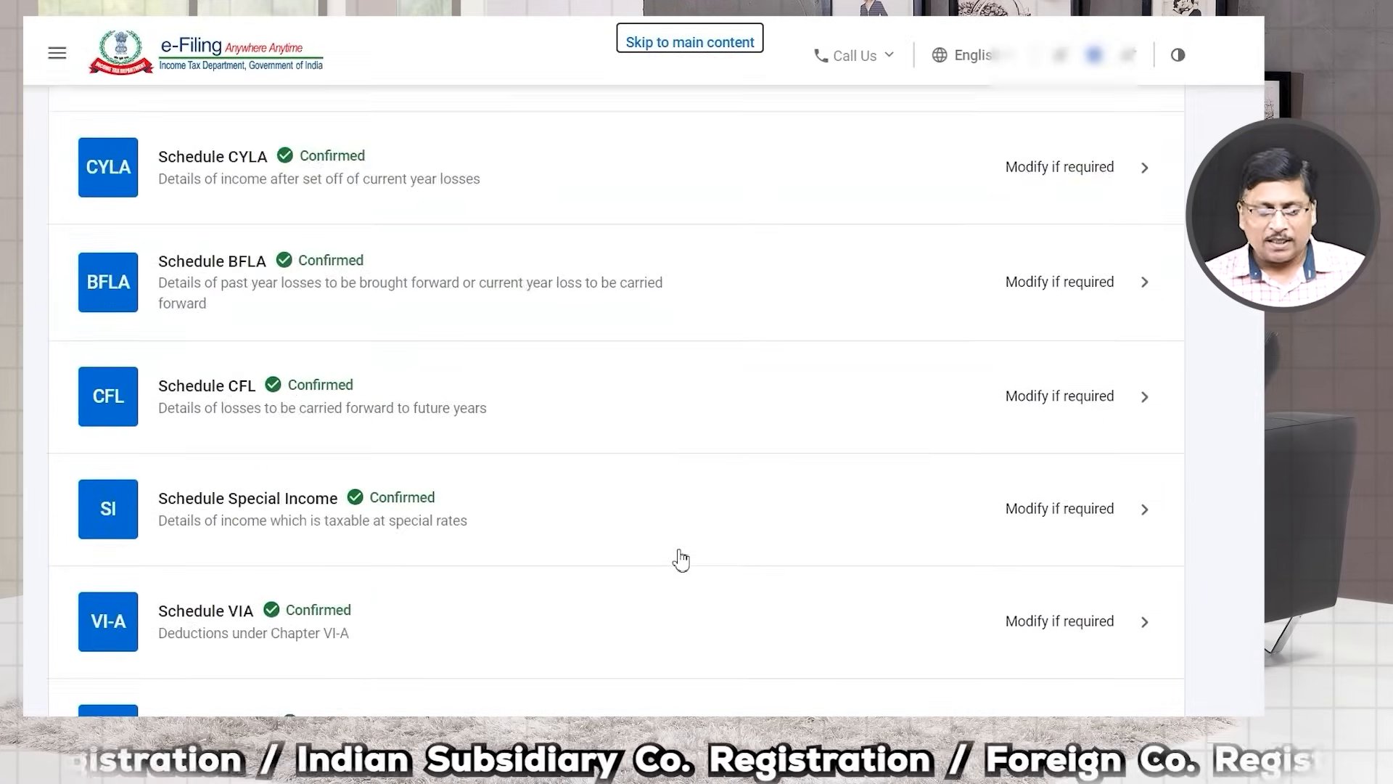
# Step: Confirm the Tax Paid schedule showing ₹9,302 total taxes paid, then open Part B - TTI
pyautogui.scroll(-5, 665, 551)
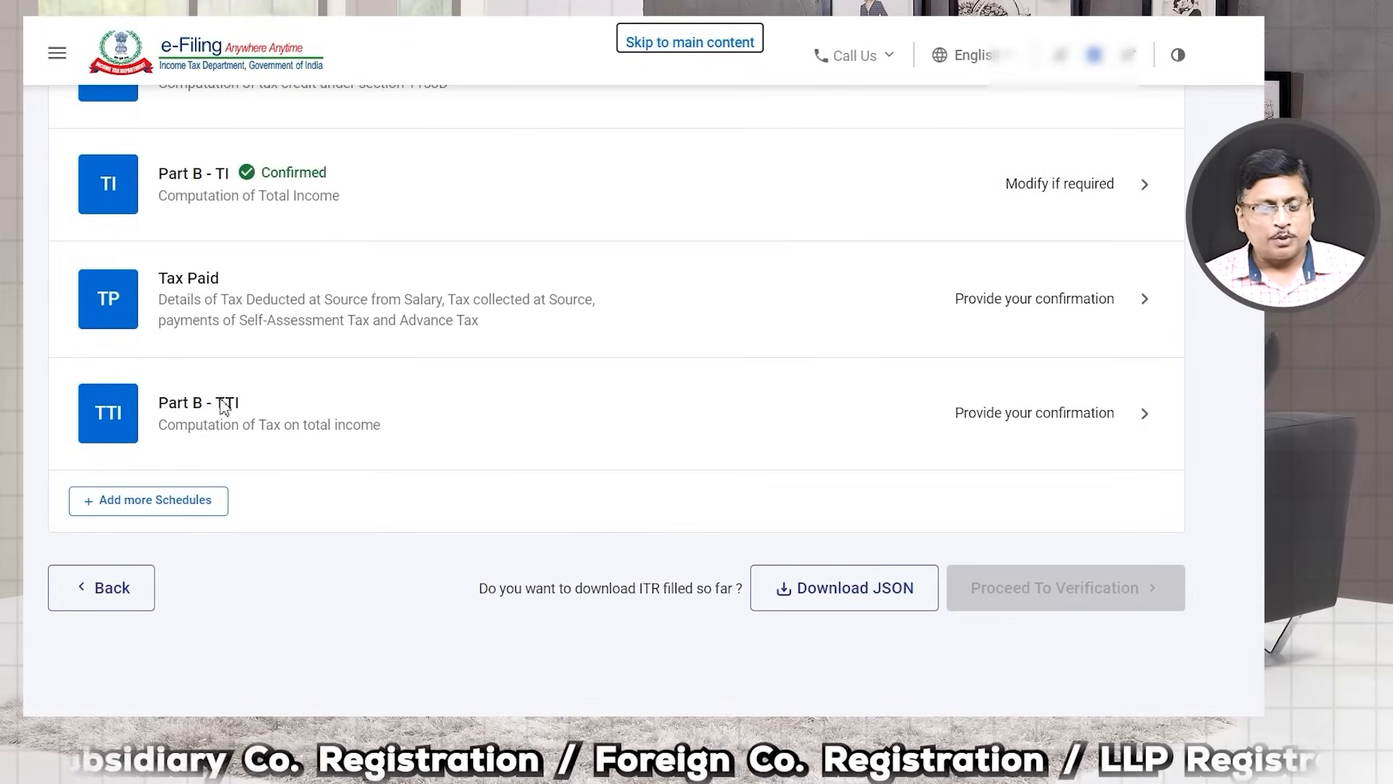
pyautogui.click(1080, 299)
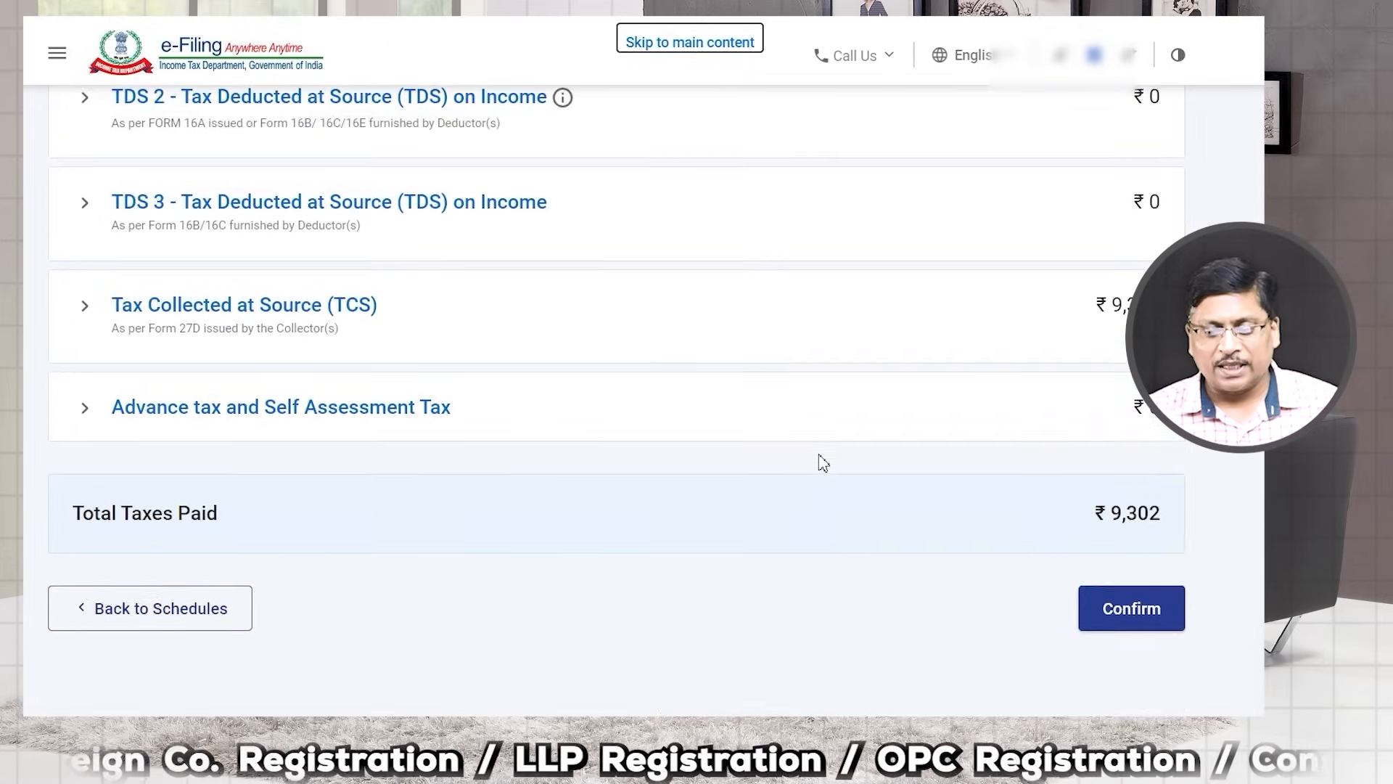
pyautogui.click(1114, 519)
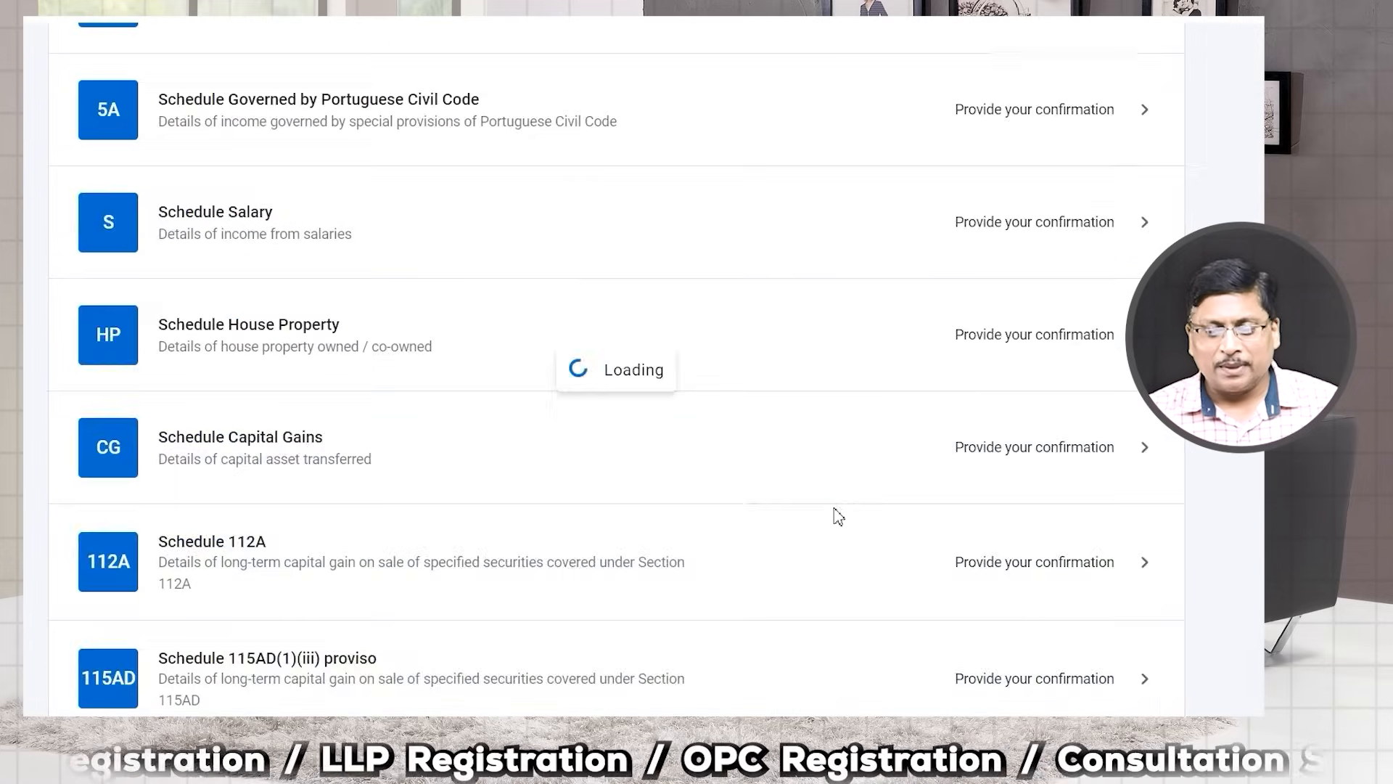
pyautogui.scroll(-10, 833, 514)
pyautogui.scroll(-7, 833, 514)
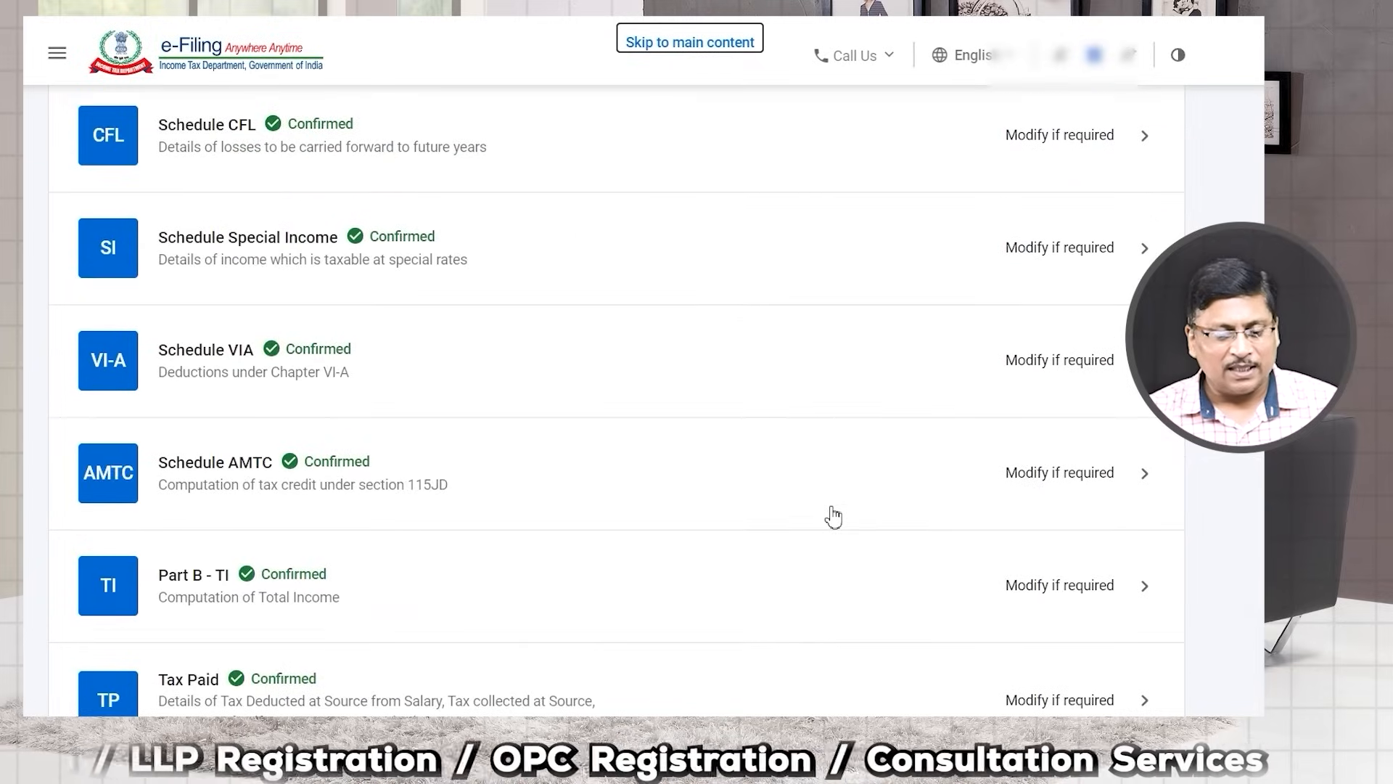
pyautogui.click(1099, 519)
# Step: Review the Part B - TTI computation, noting the foreign-asset question
pyautogui.scroll(-15, 1014, 537)
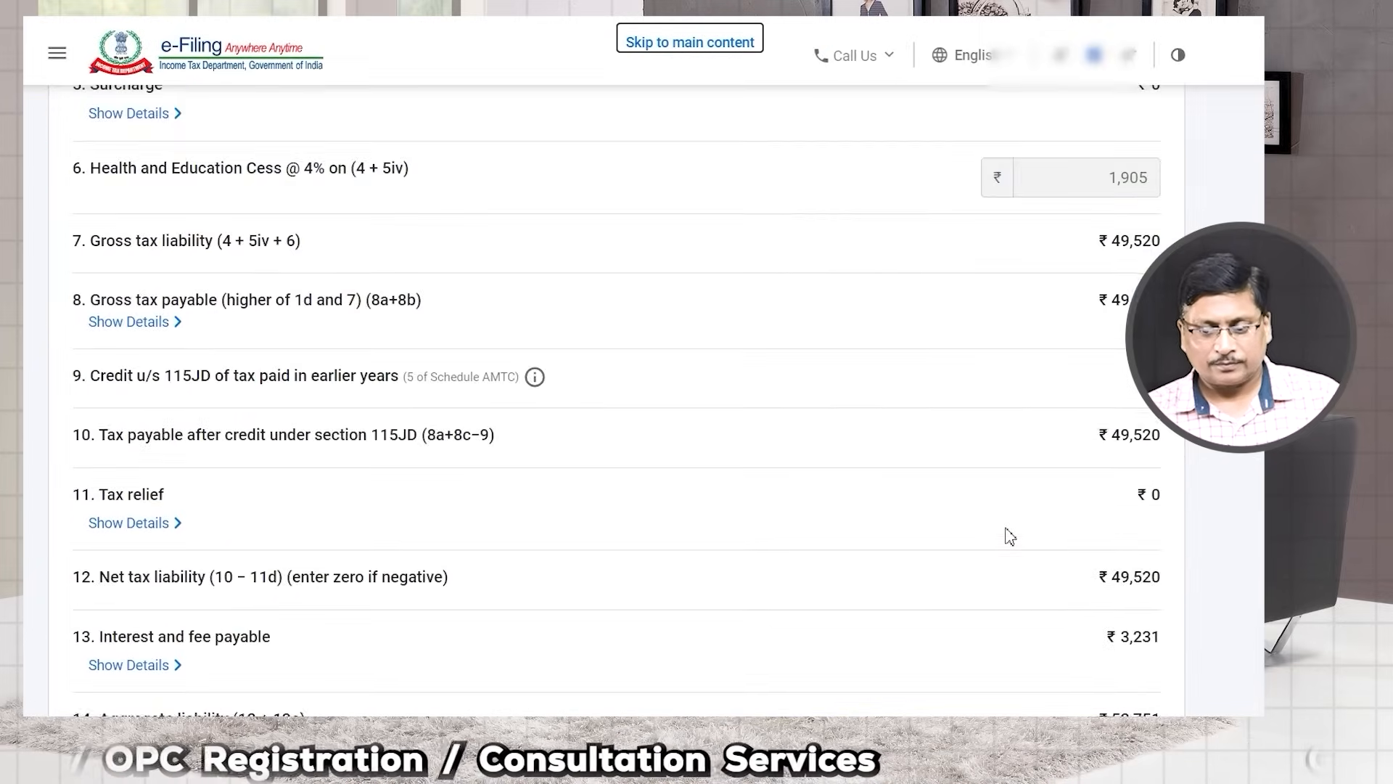
pyautogui.scroll(4, 1060, 302)
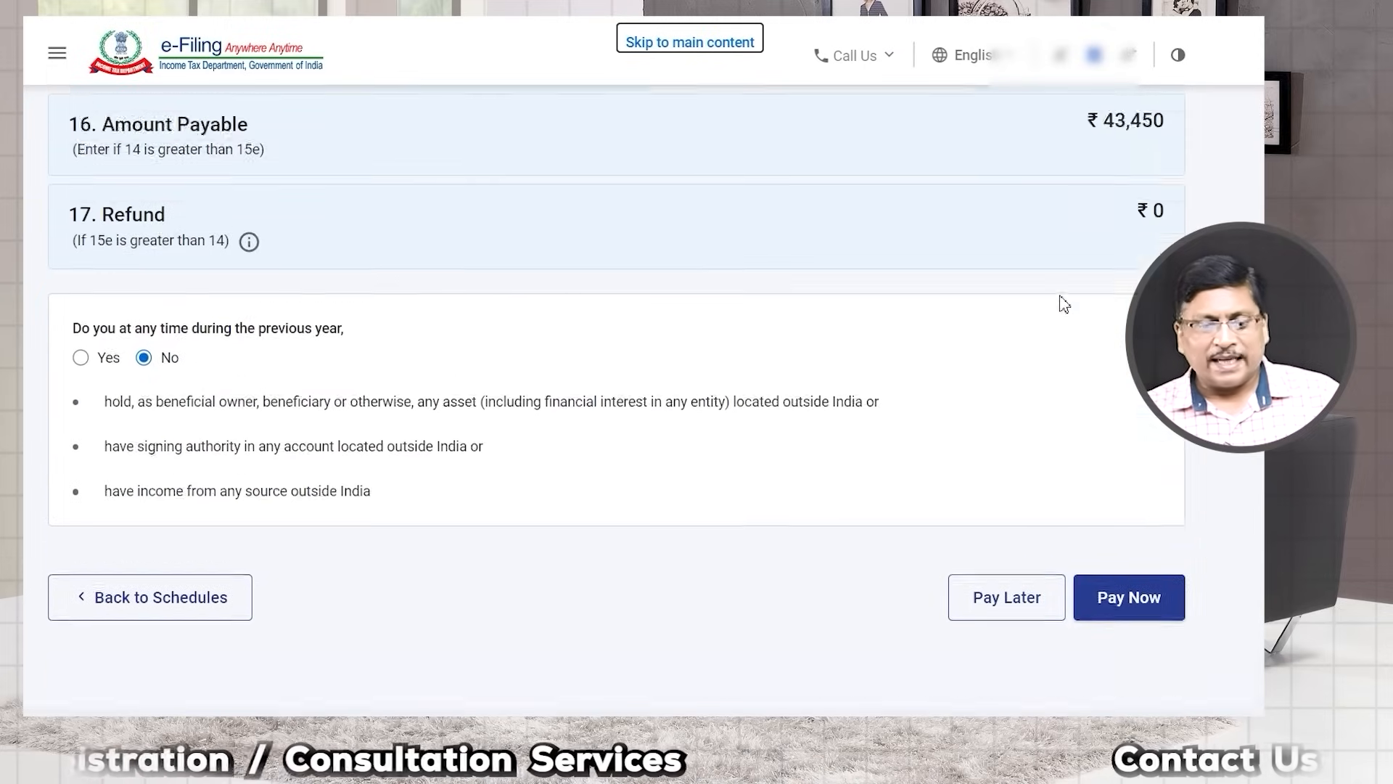
pyautogui.click(1109, 313)
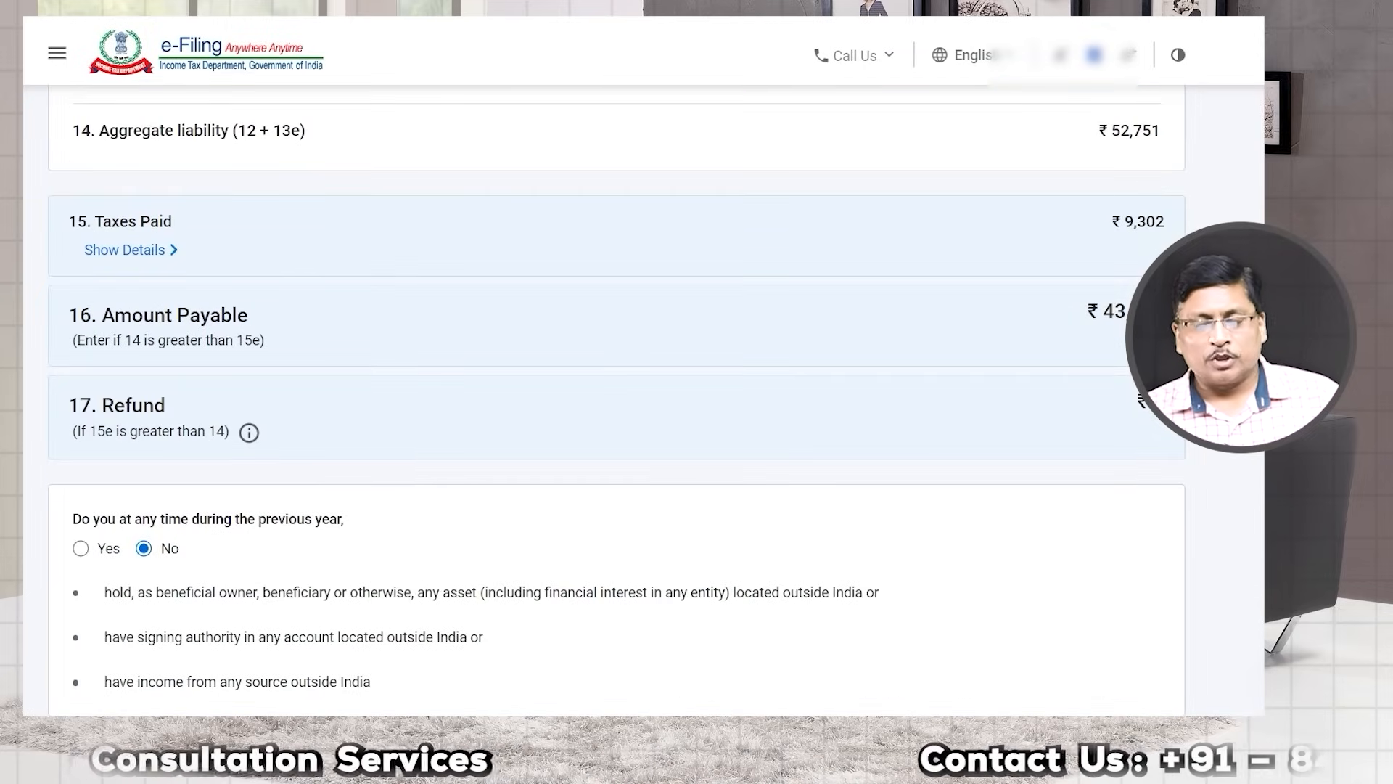
pyautogui.scroll(-4, 1001, 428)
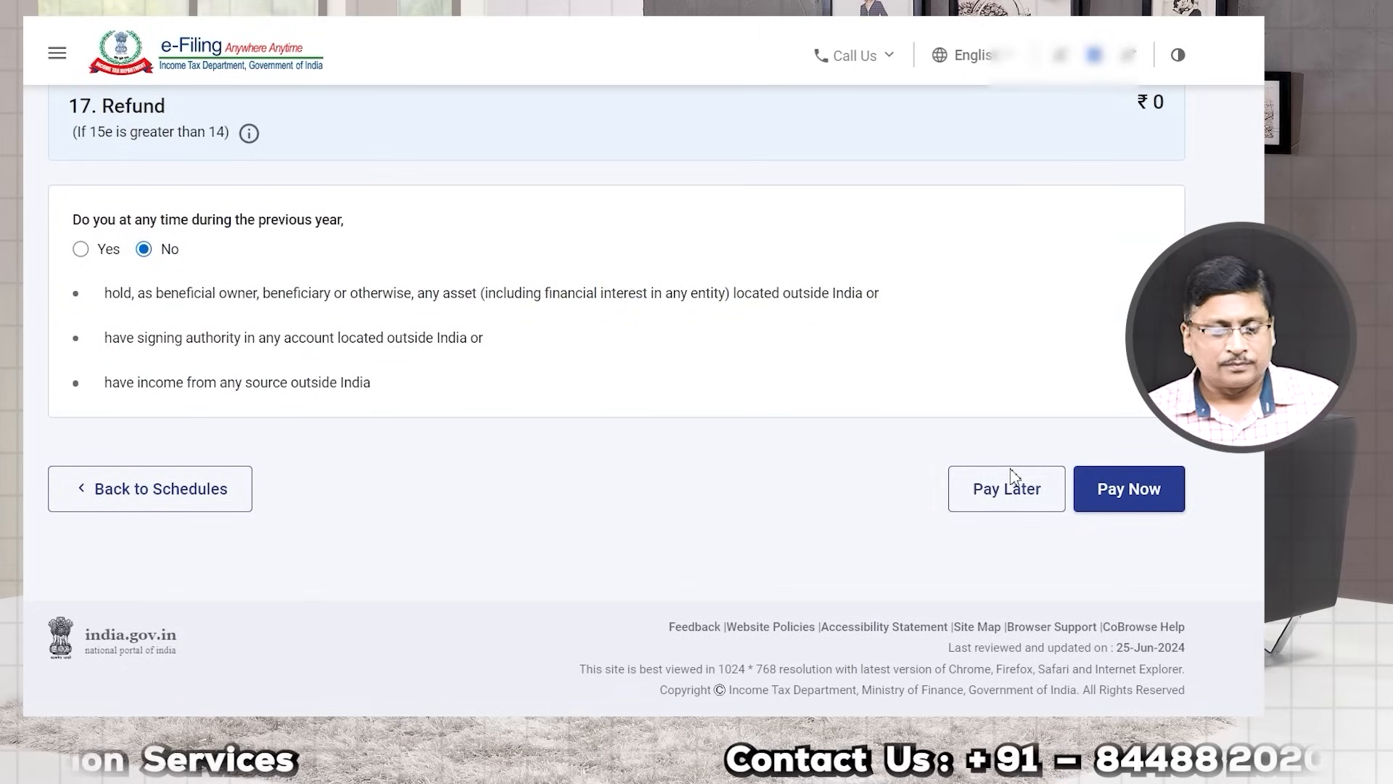
pyautogui.moveTo(73, 220); pyautogui.dragTo(303, 224)
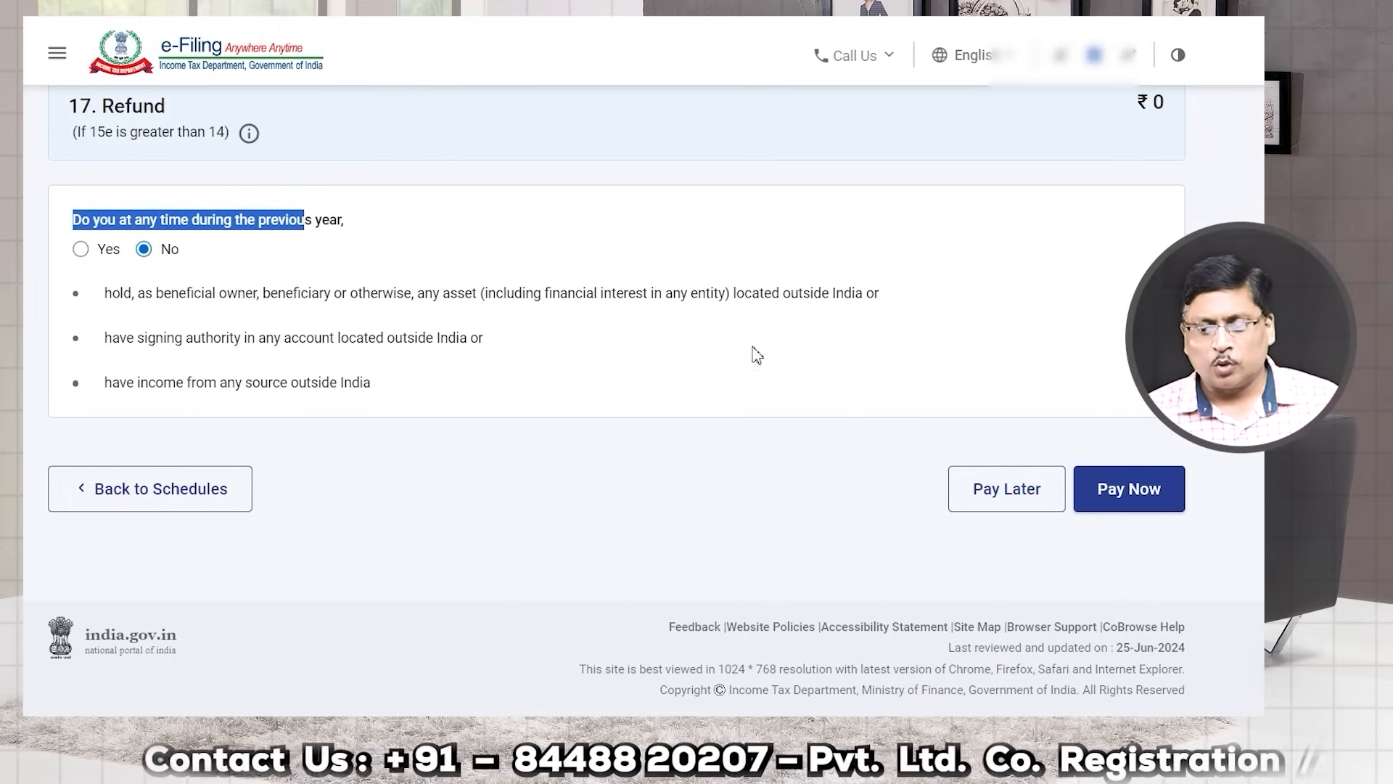
# Step: Choose to pay the ₹43,450 tax later after dismissing the e-Pay redirect notice
pyautogui.click(1133, 494)
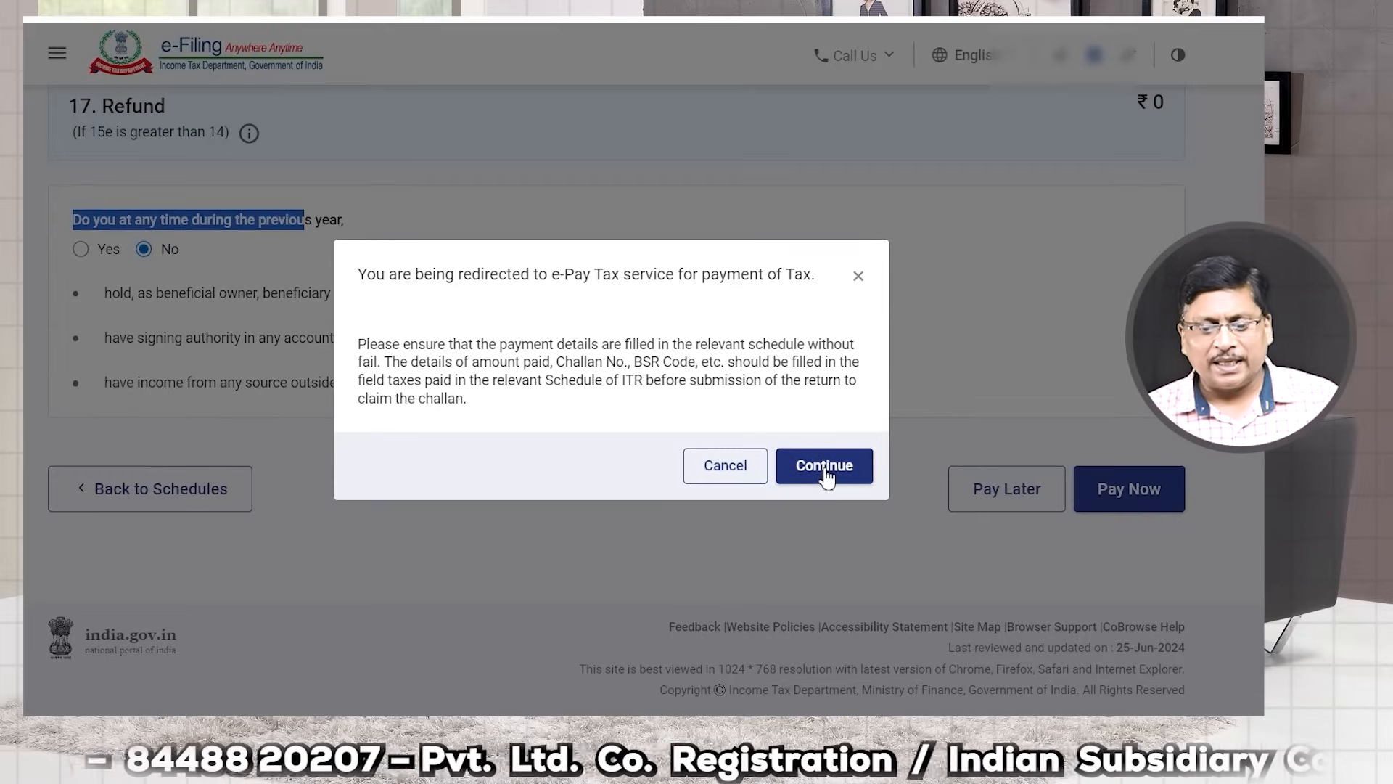
pyautogui.click(730, 475)
pyautogui.click(986, 488)
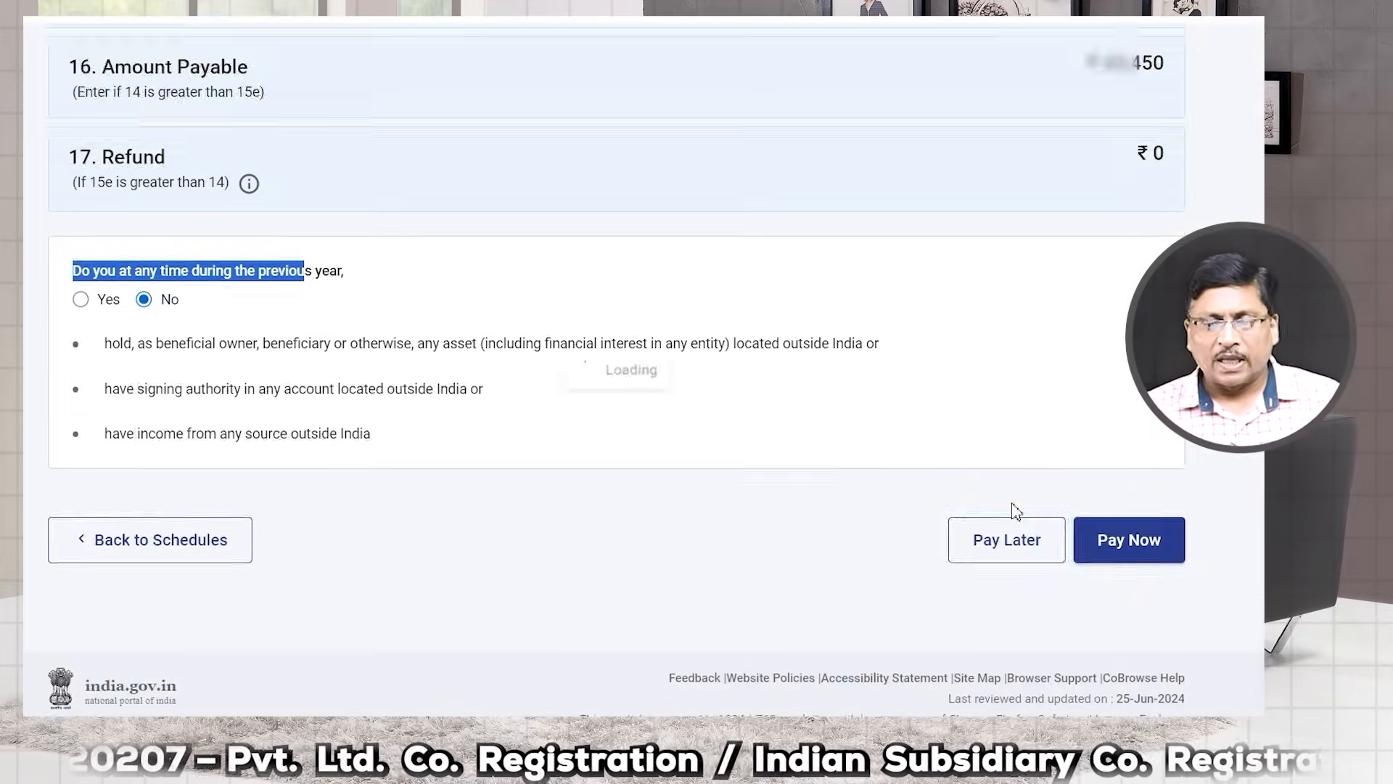
pyautogui.scroll(-3, 799, 566)
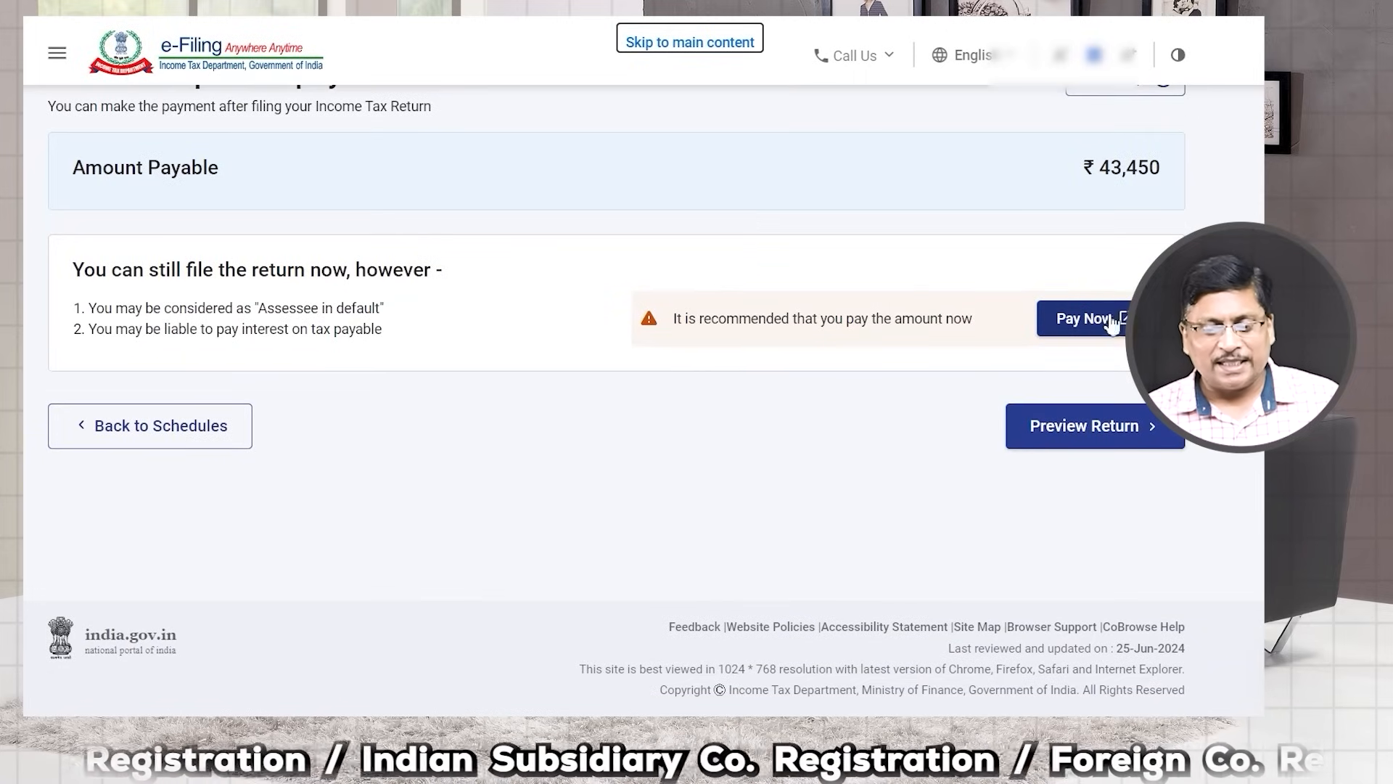
# Step: Accept the self-declaration for the ITR-2 return and generate its preview
pyautogui.click(1081, 428)
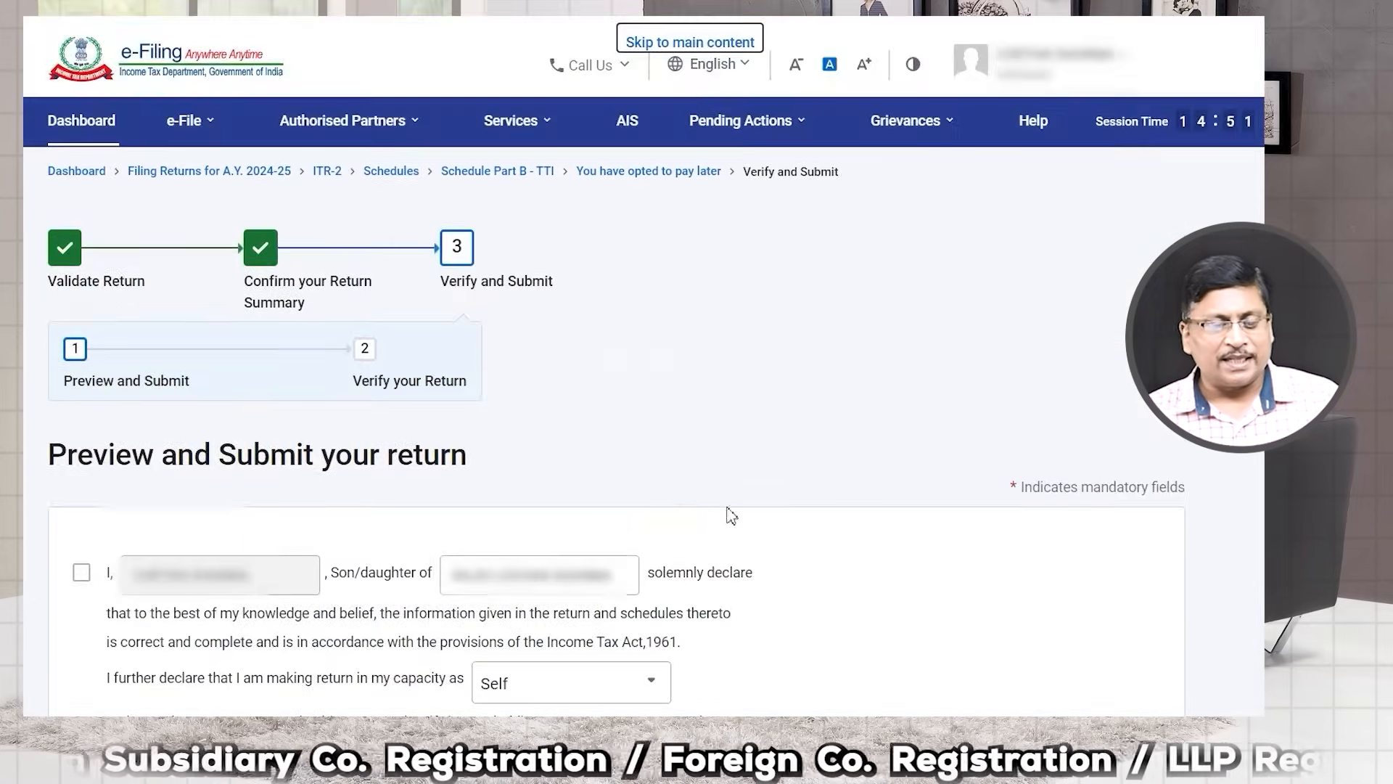
pyautogui.scroll(-3, 492, 515)
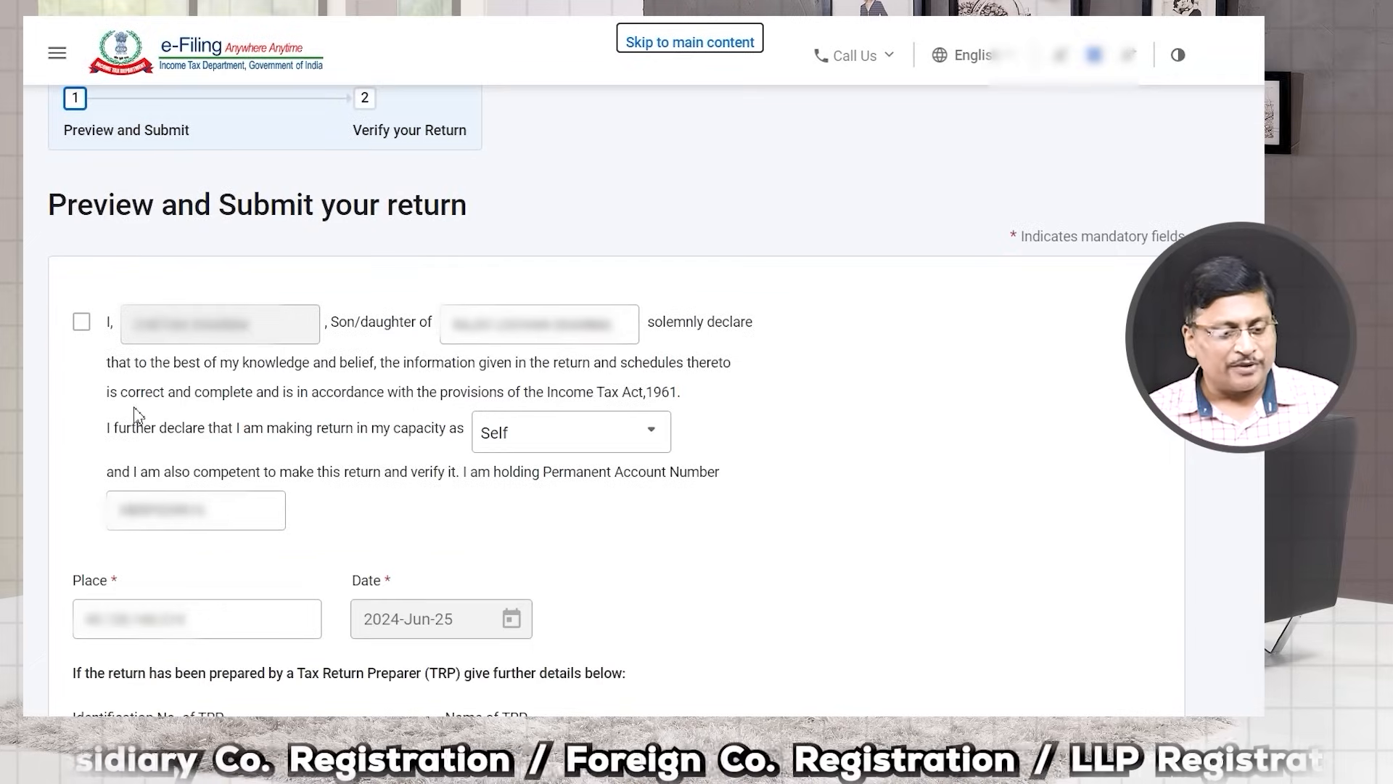
pyautogui.click(82, 325)
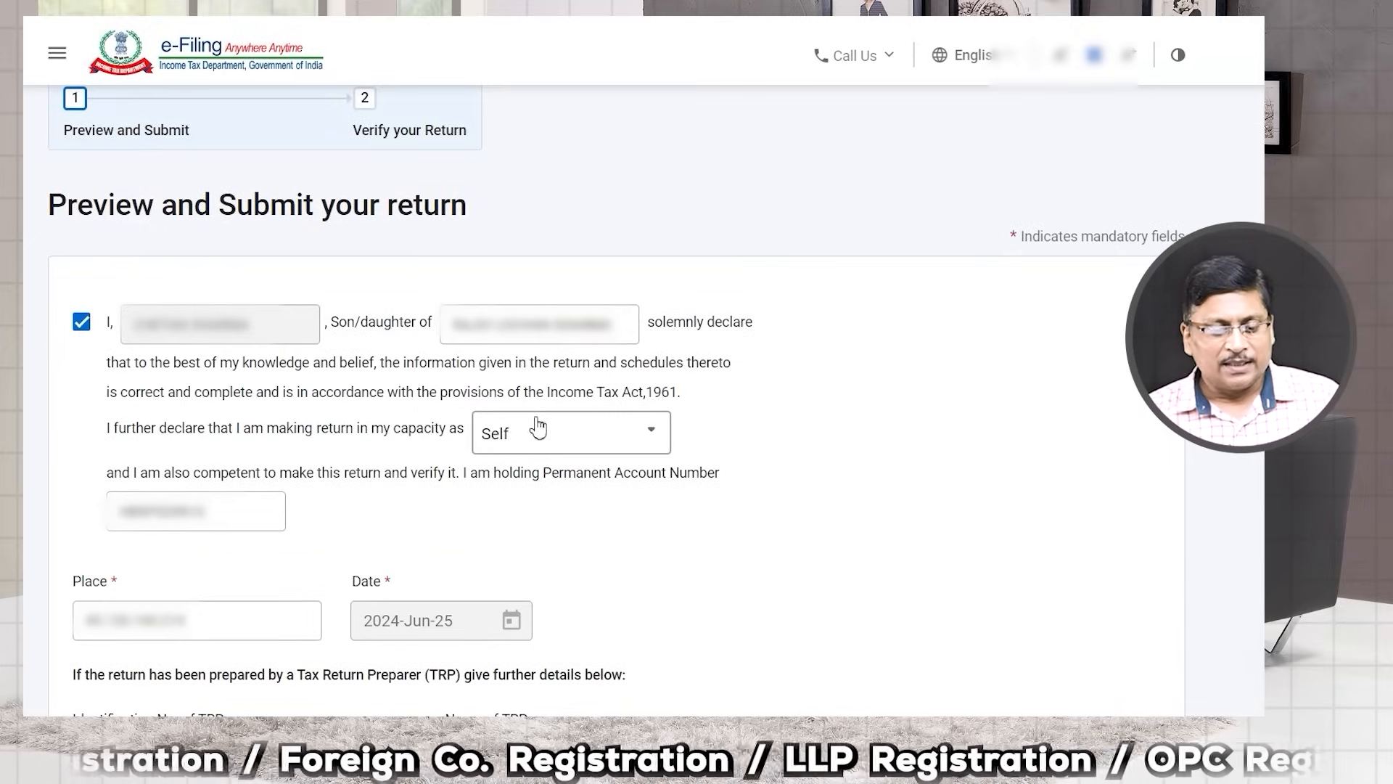
pyautogui.scroll(-5, 563, 510)
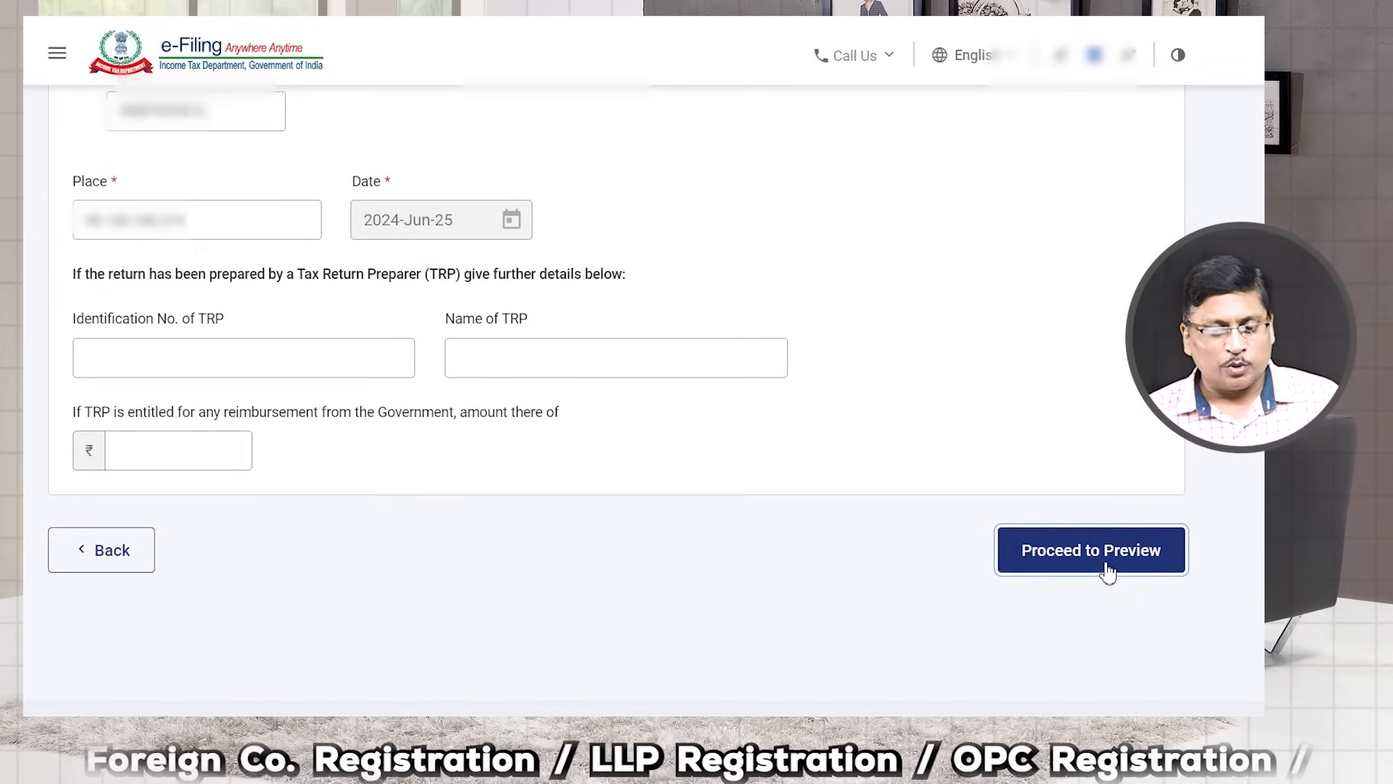
pyautogui.click(1126, 590)
# Step: Scroll through the ITR-2 preview and send the return for validation
pyautogui.scroll(-7, 916, 456)
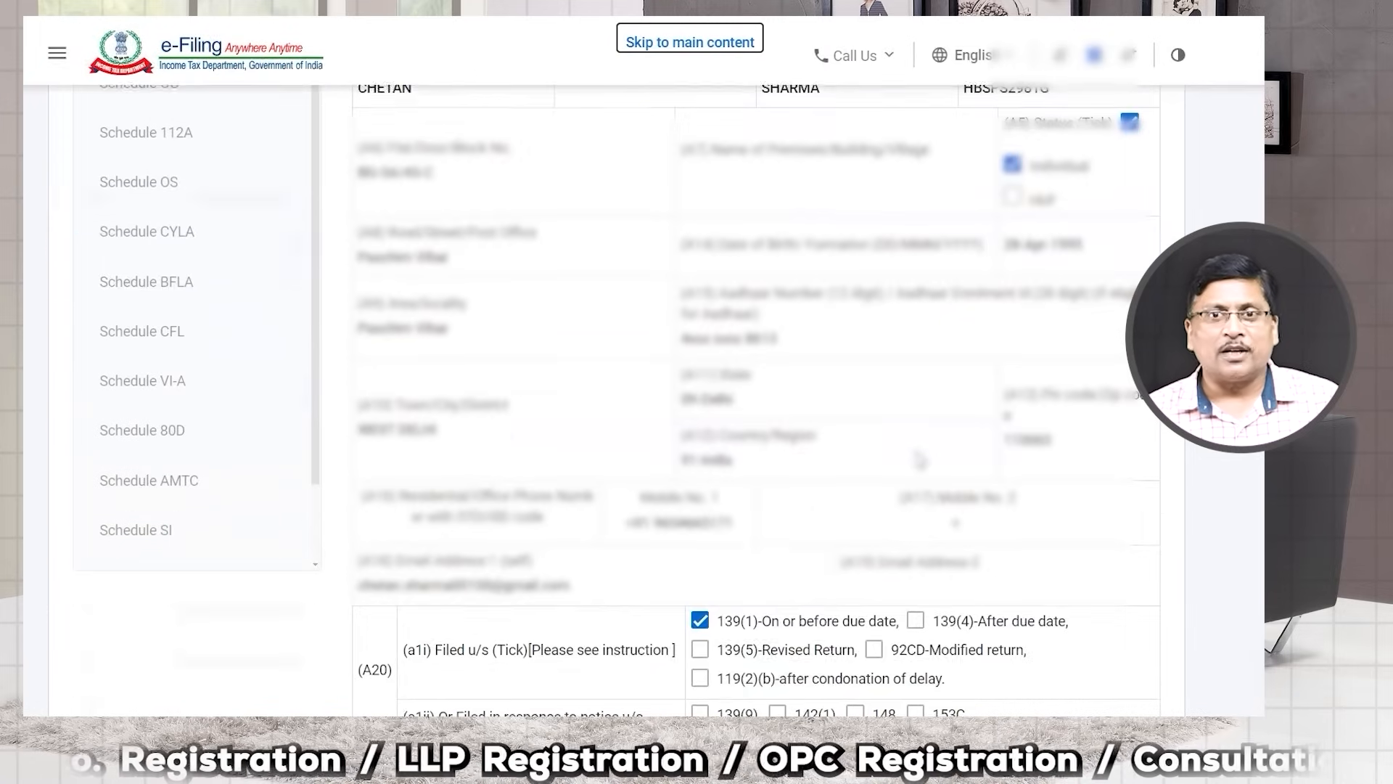
pyautogui.scroll(-15, 916, 455)
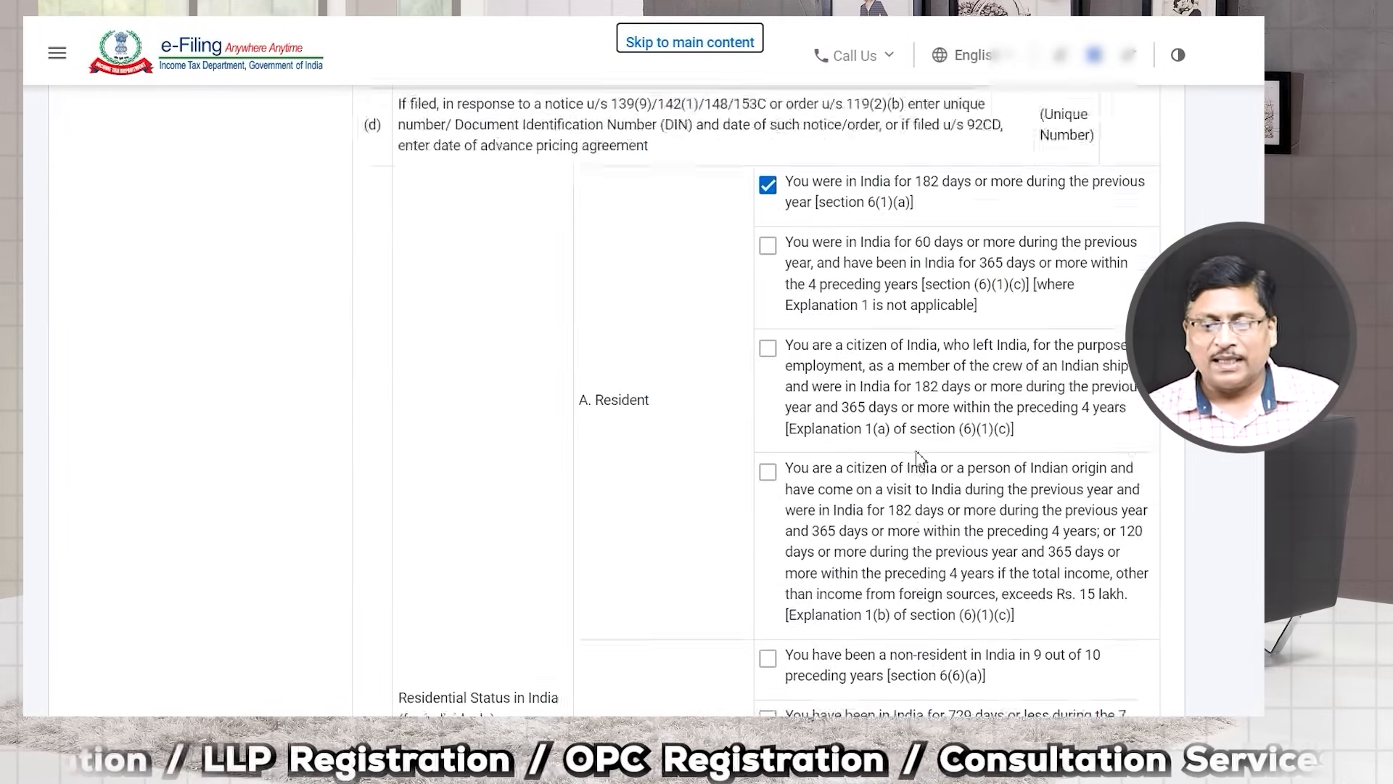
pyautogui.scroll(-15, 916, 455)
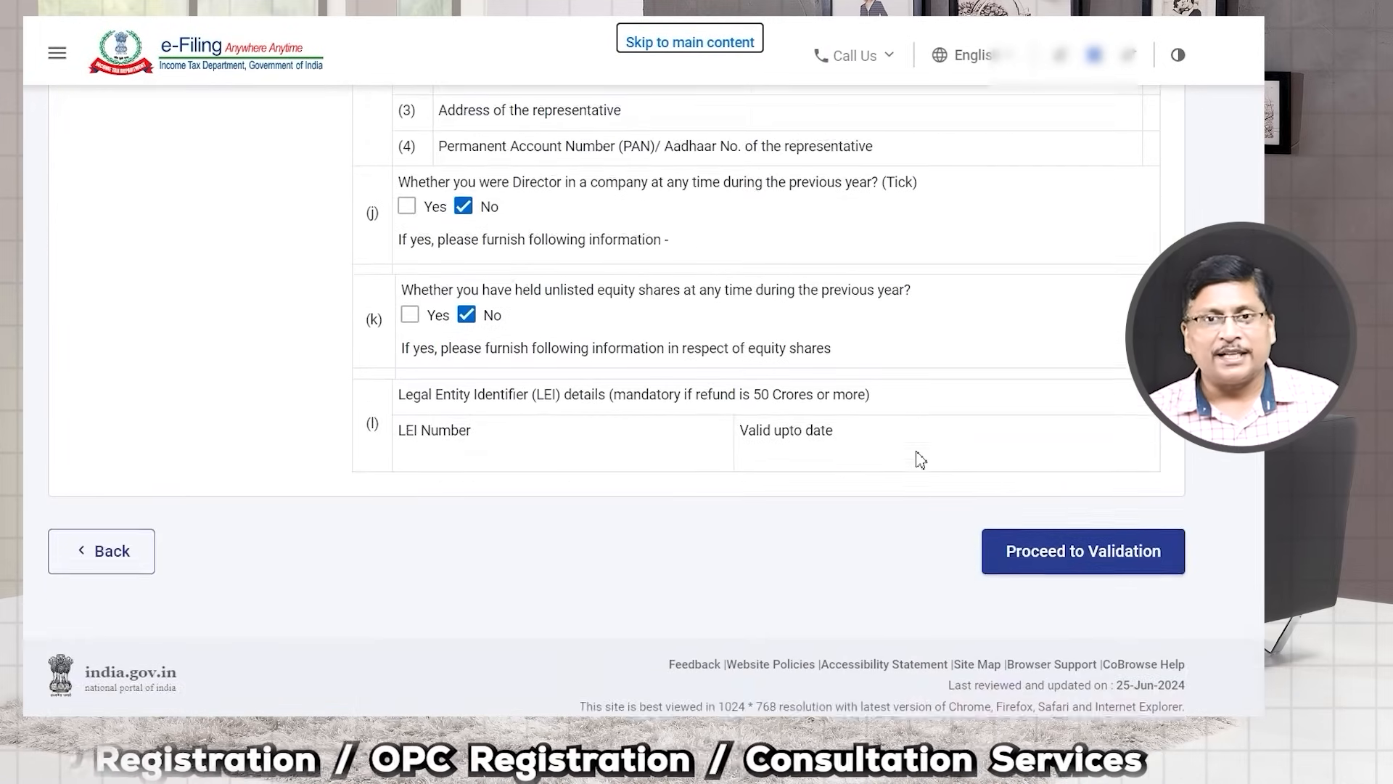
pyautogui.click(1055, 529)
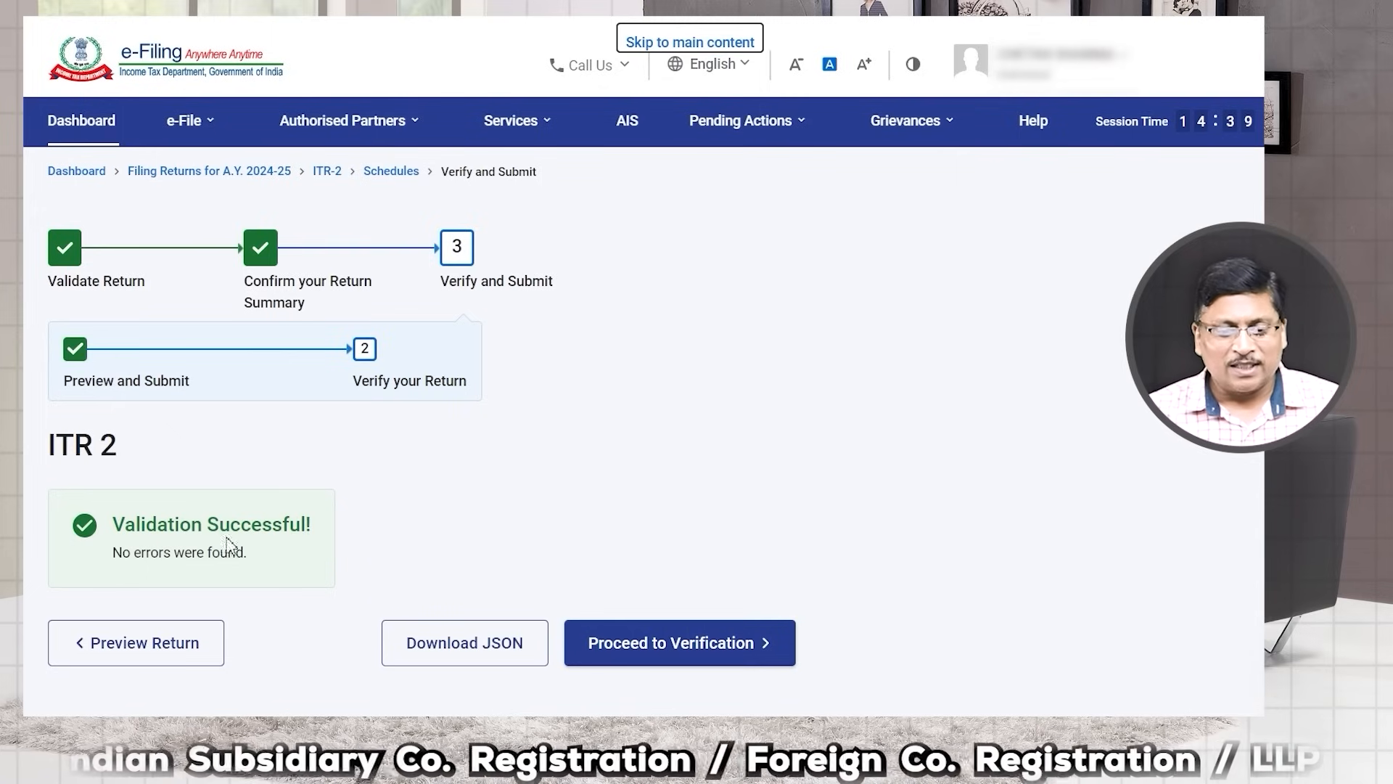
# Step: Download the validated ITR-2 as a JSON file and move on to verification
pyautogui.scroll(-2, 421, 613)
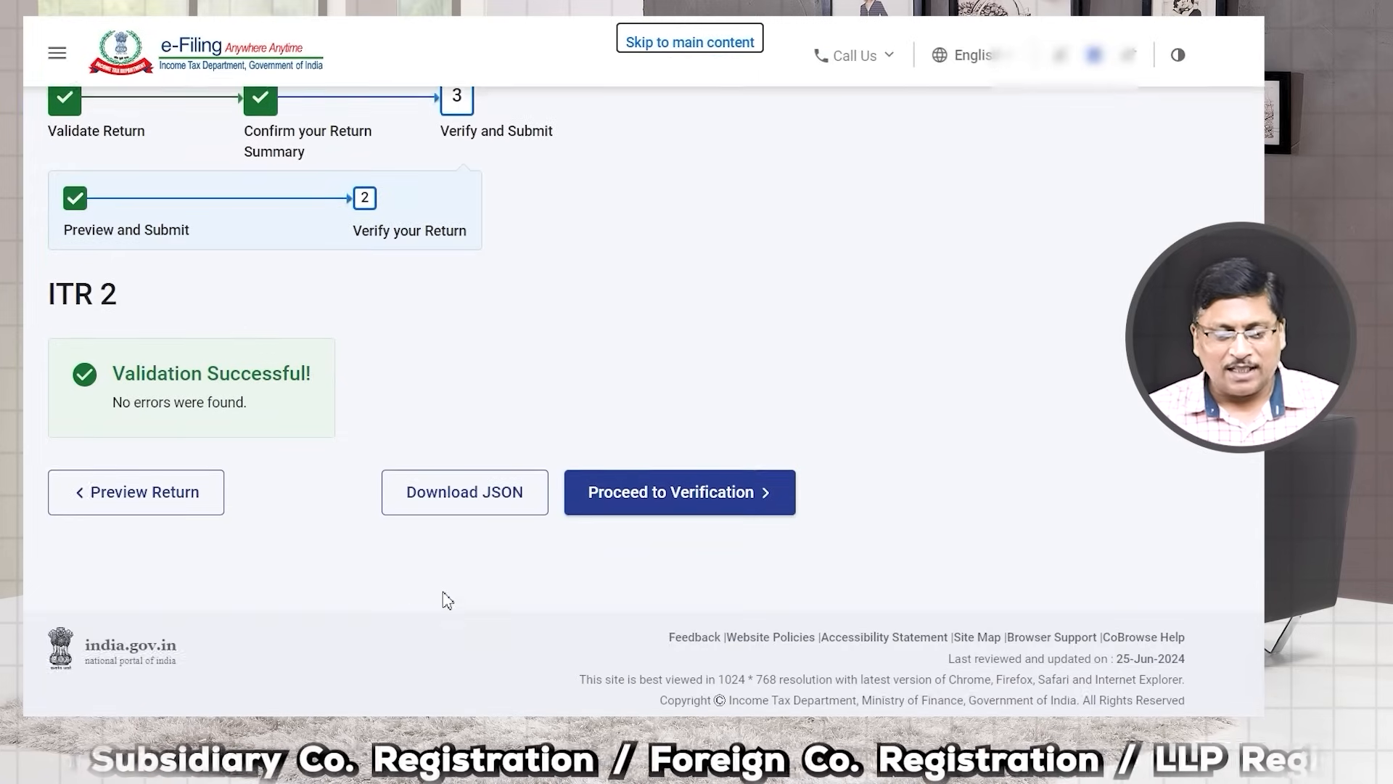
pyautogui.click(478, 506)
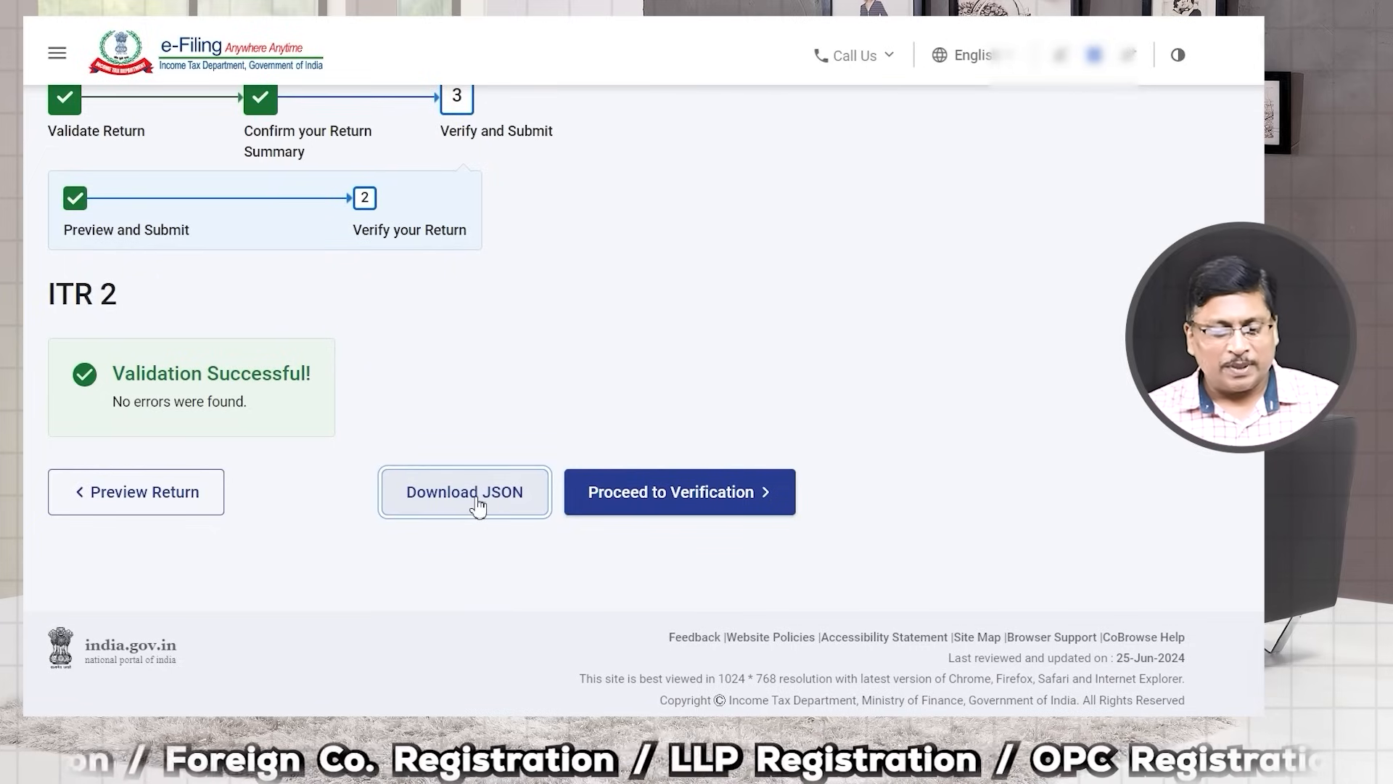
pyautogui.click(673, 508)
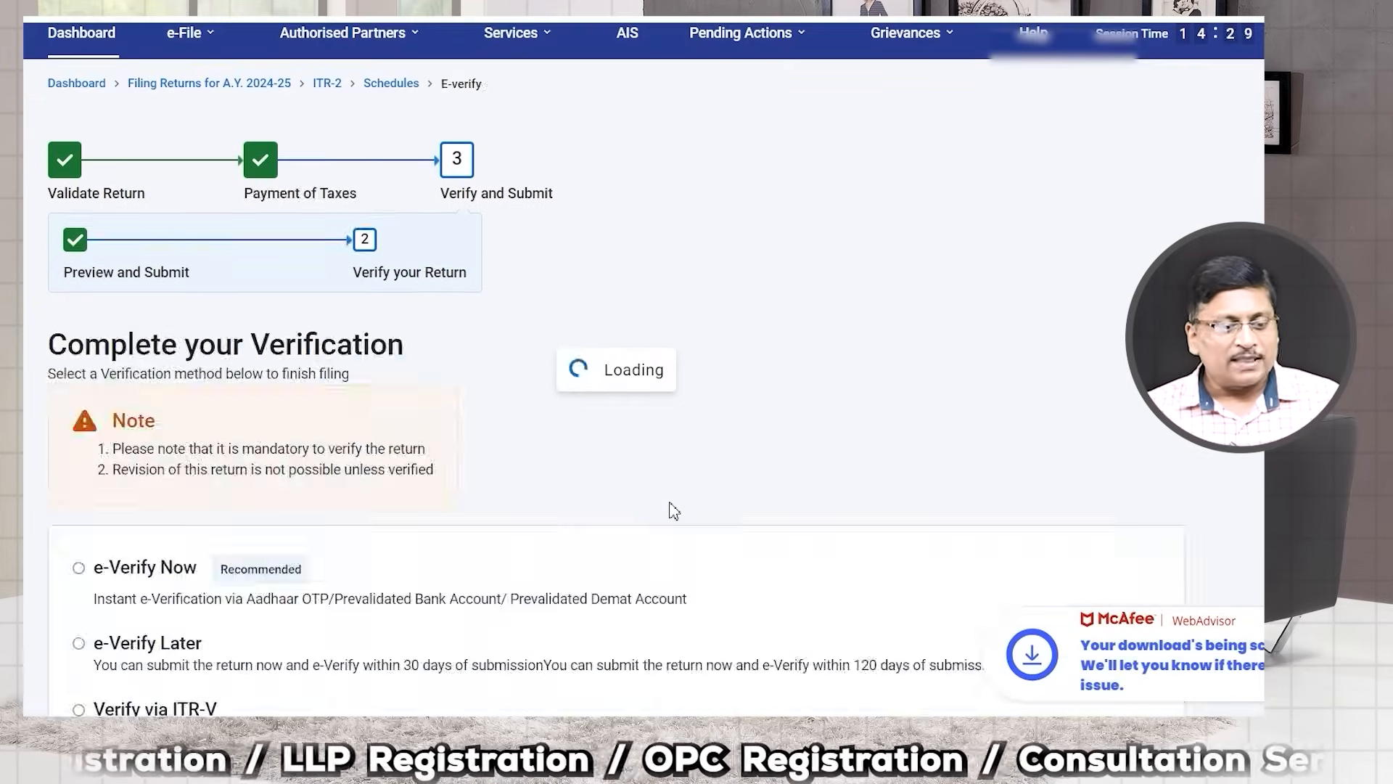
# Step: Choose e-Verify Now with the OTP on the Aadhaar-registered mobile as the verification method
pyautogui.scroll(-4, 438, 544)
pyautogui.click(92, 309)
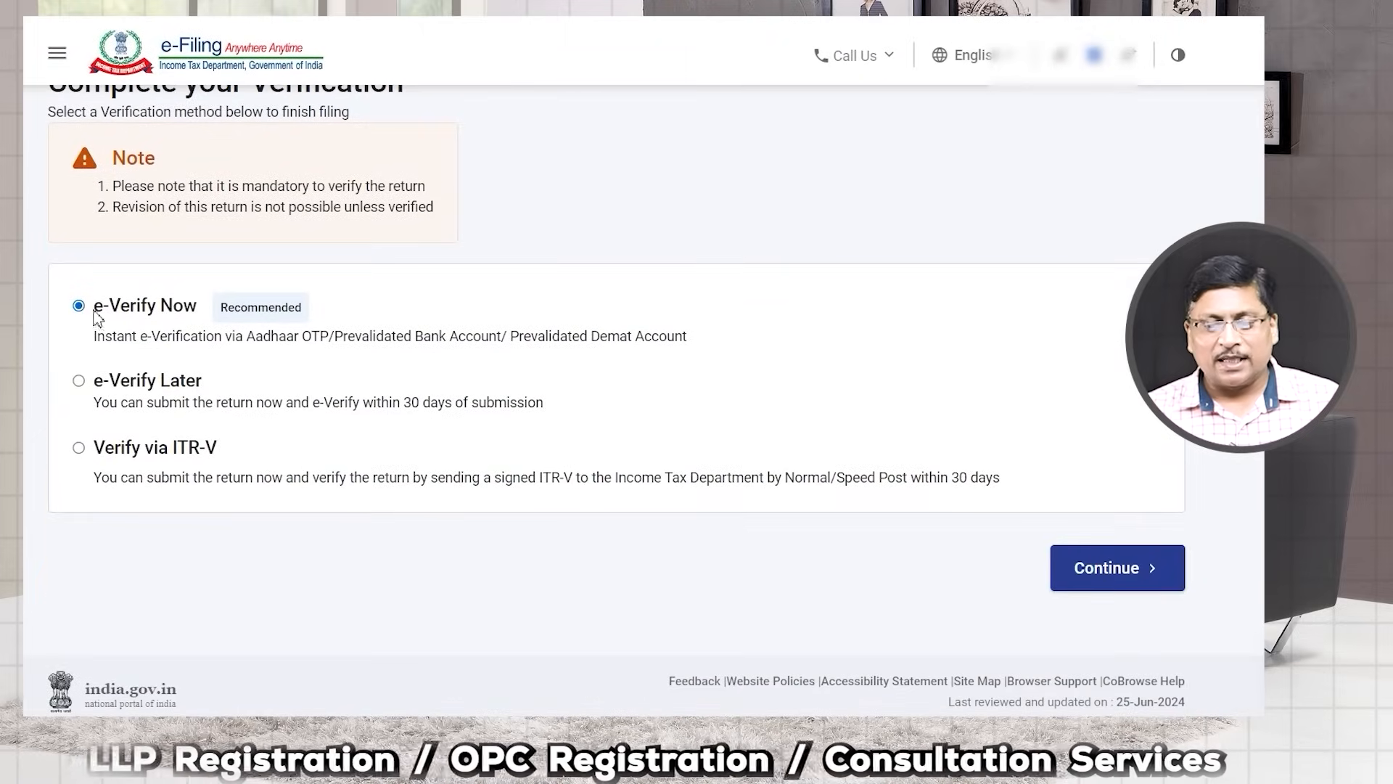
pyautogui.click(1094, 577)
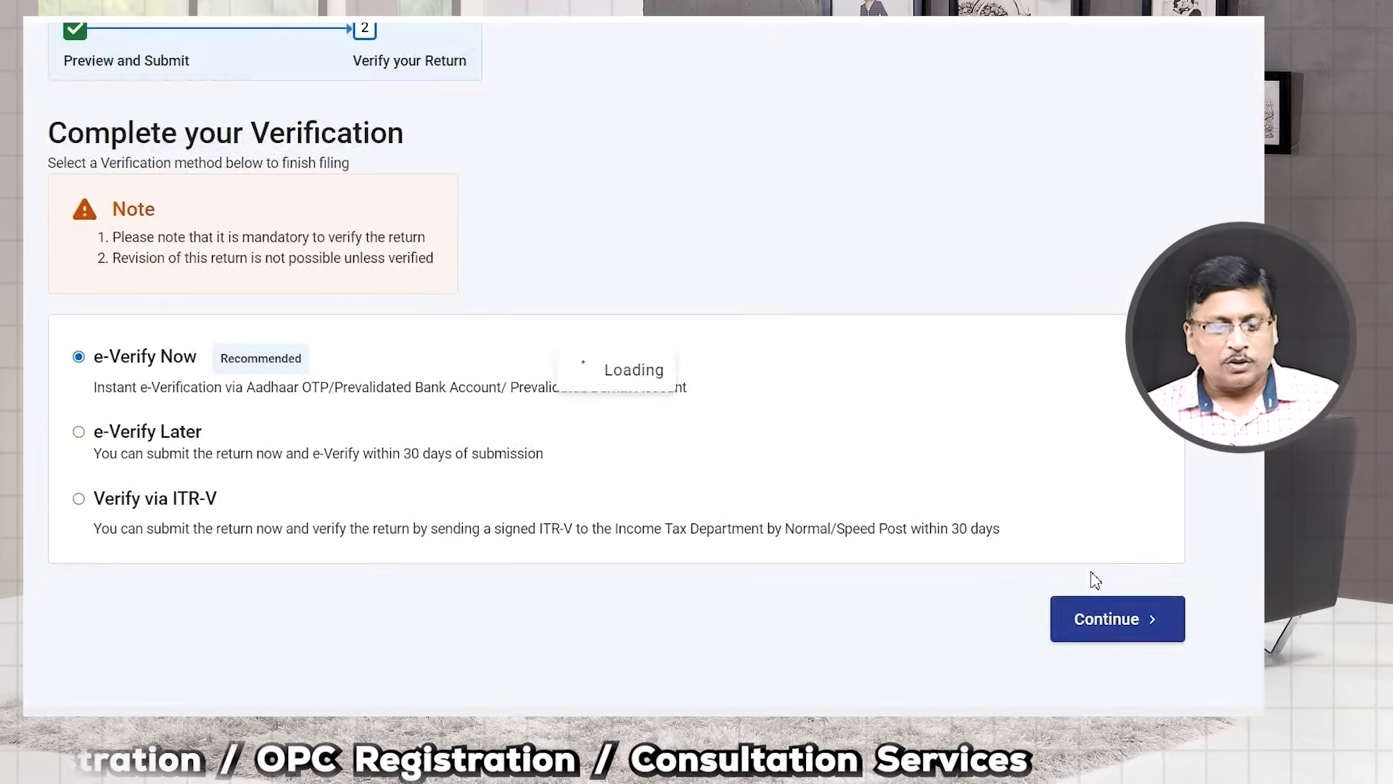
pyautogui.scroll(2, 294, 478)
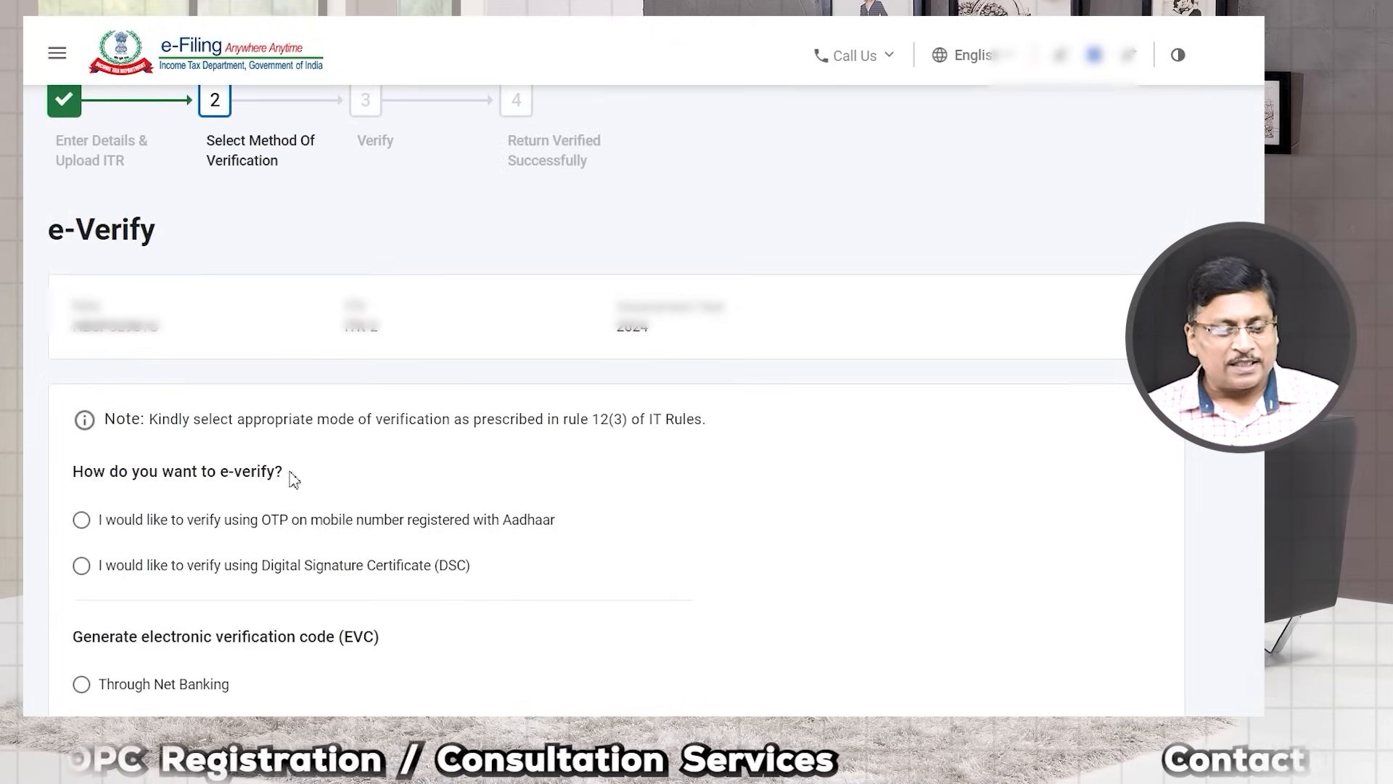
pyautogui.click(82, 519)
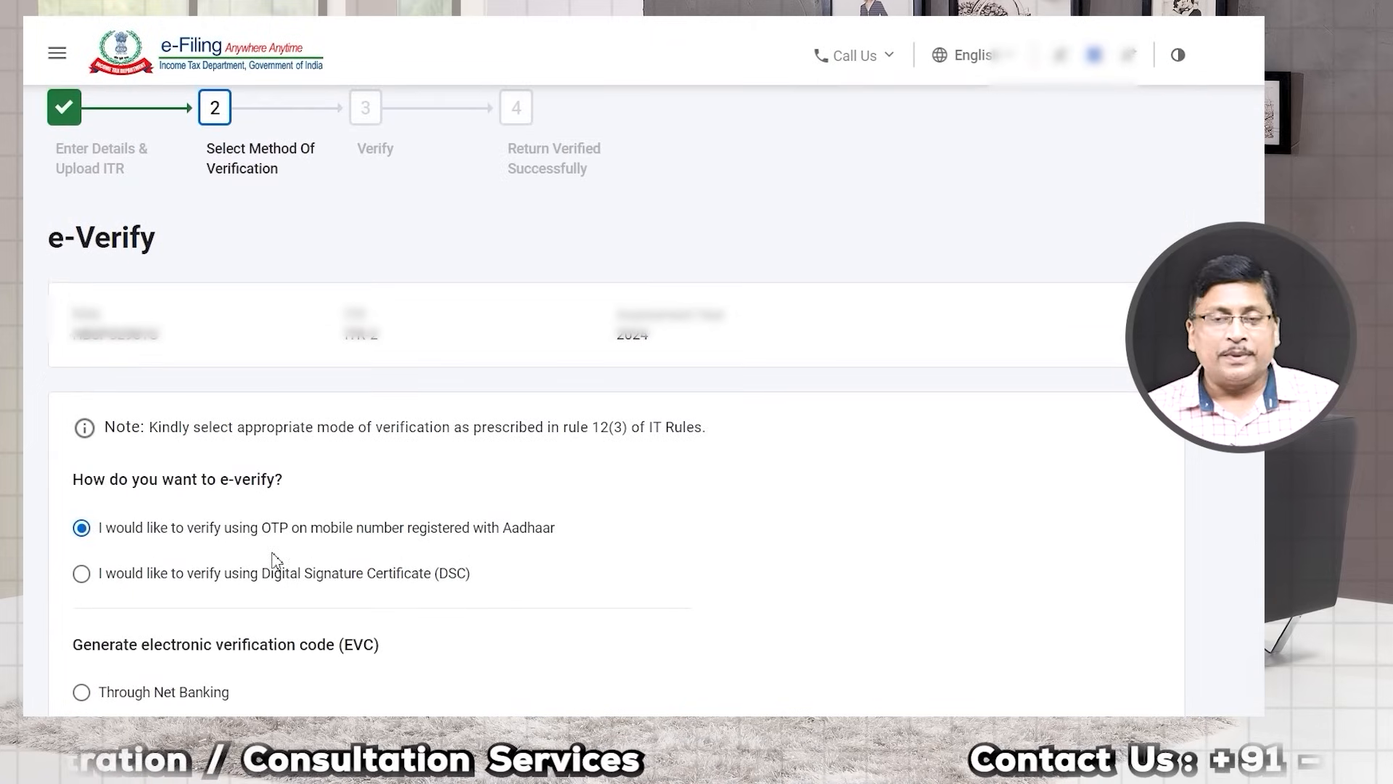
pyautogui.scroll(-1, 281, 559)
pyautogui.scroll(-3, 285, 540)
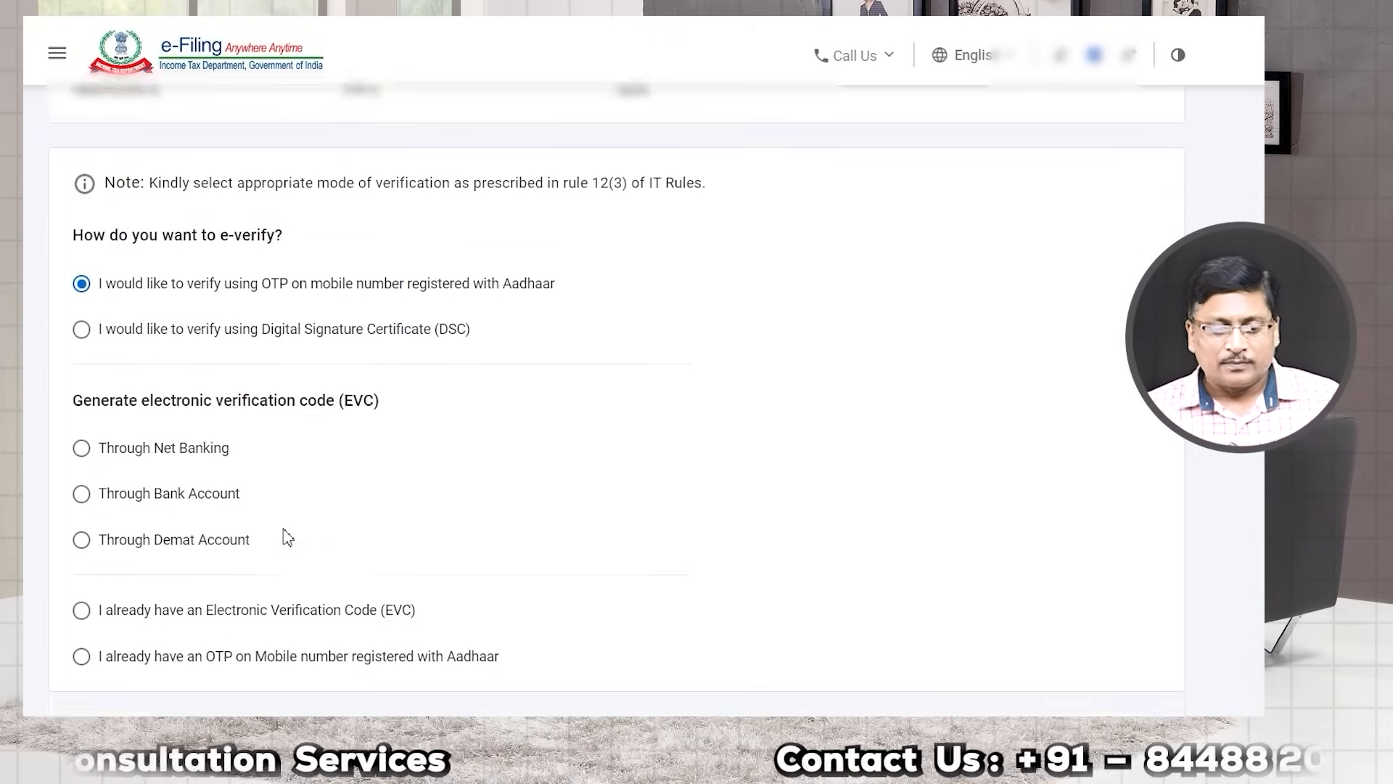
pyautogui.scroll(-1, 438, 526)
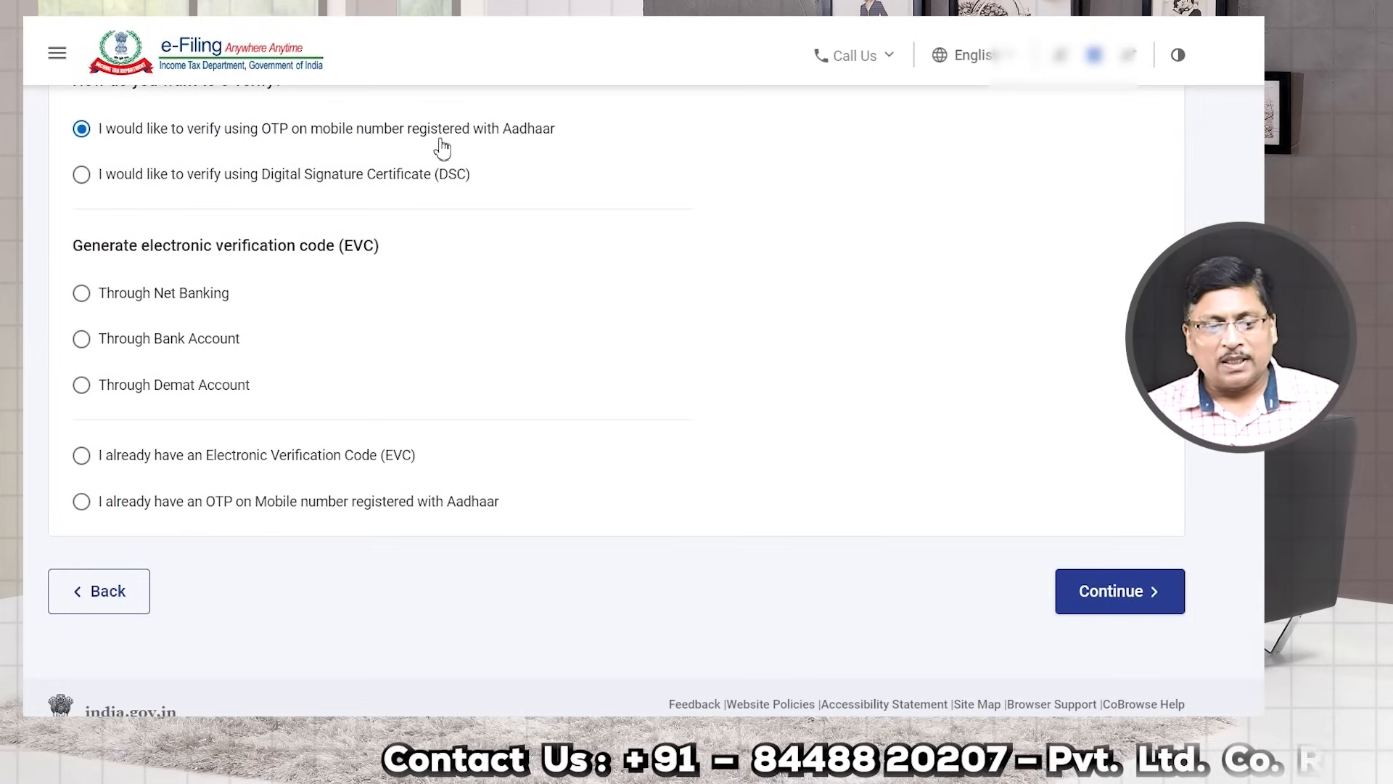
pyautogui.click(1124, 605)
# Step: Agree to Aadhaar validation, generate the Aadhaar OTP, and enter the received OTP digits
pyautogui.click(368, 414)
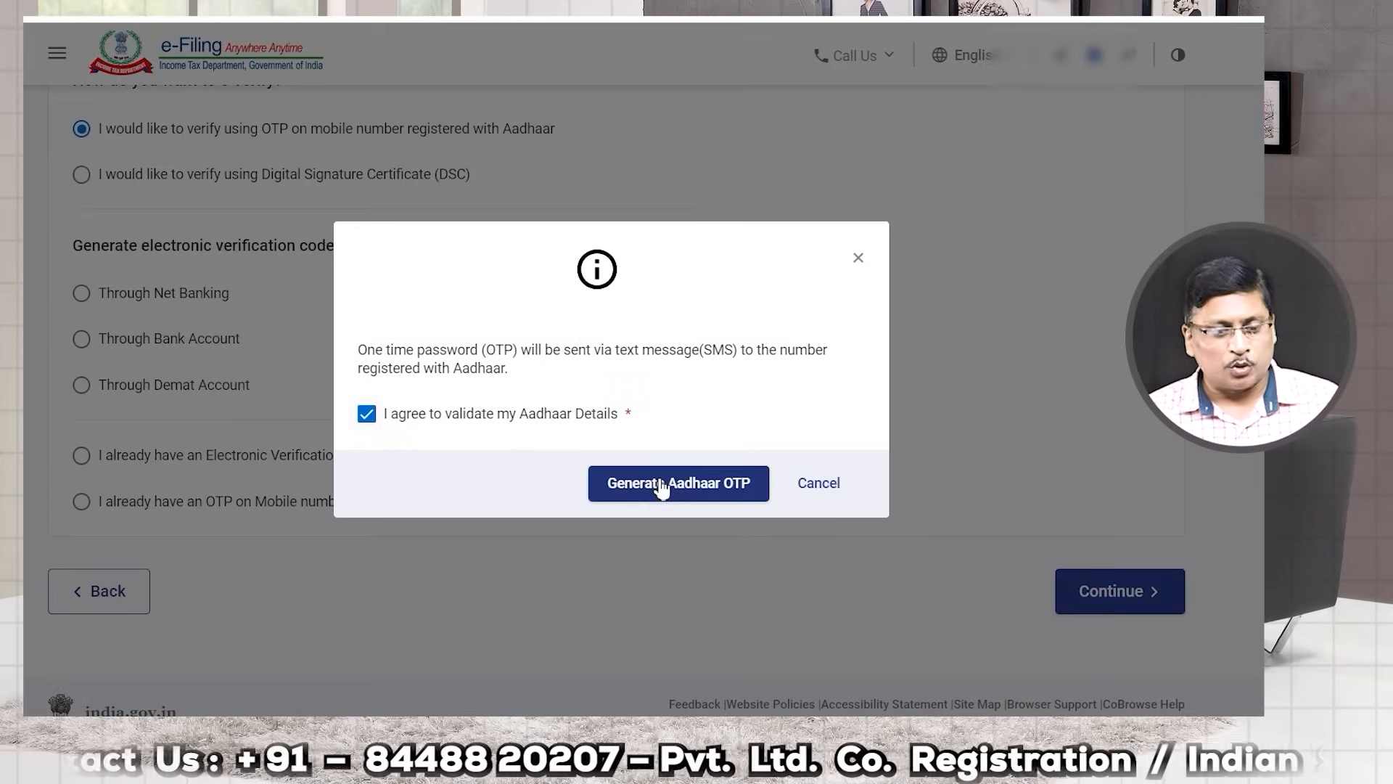
pyautogui.click(661, 485)
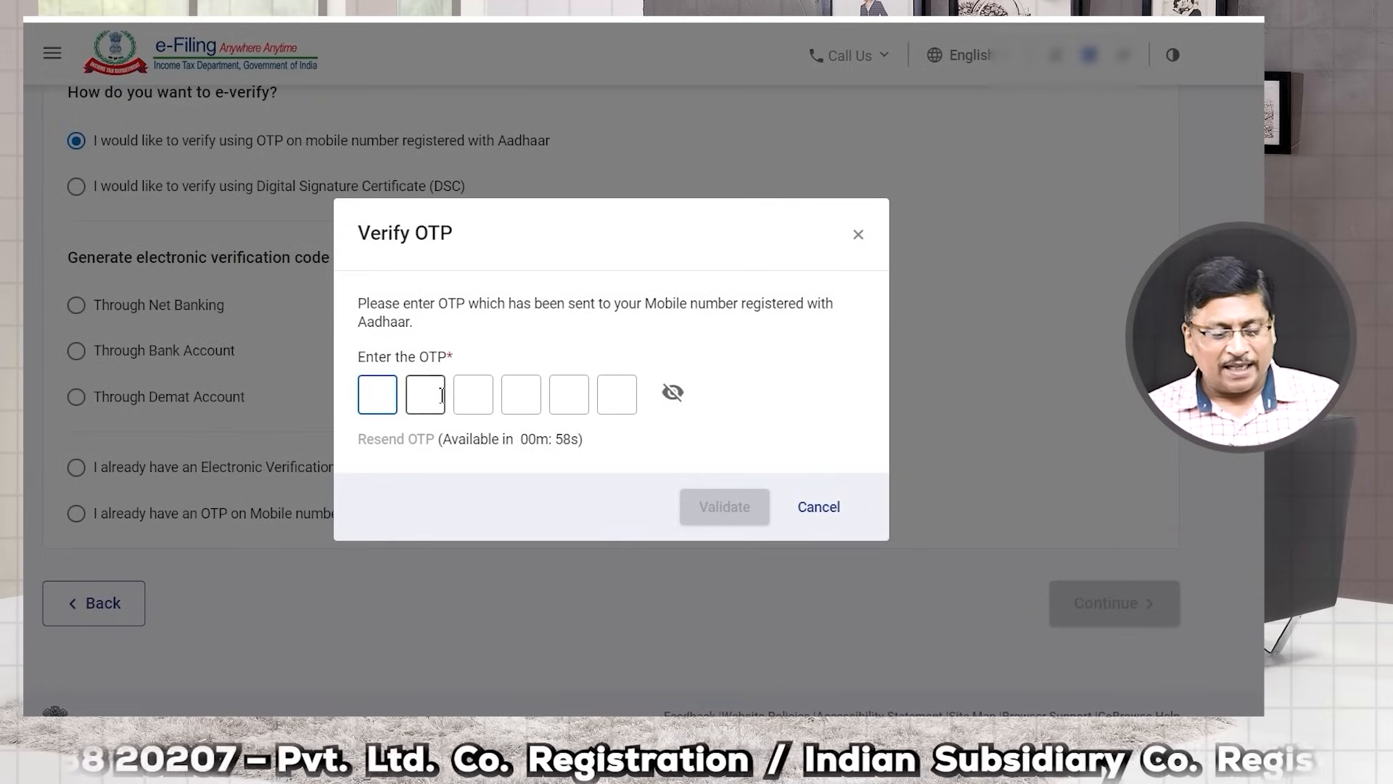
pyautogui.write('••')
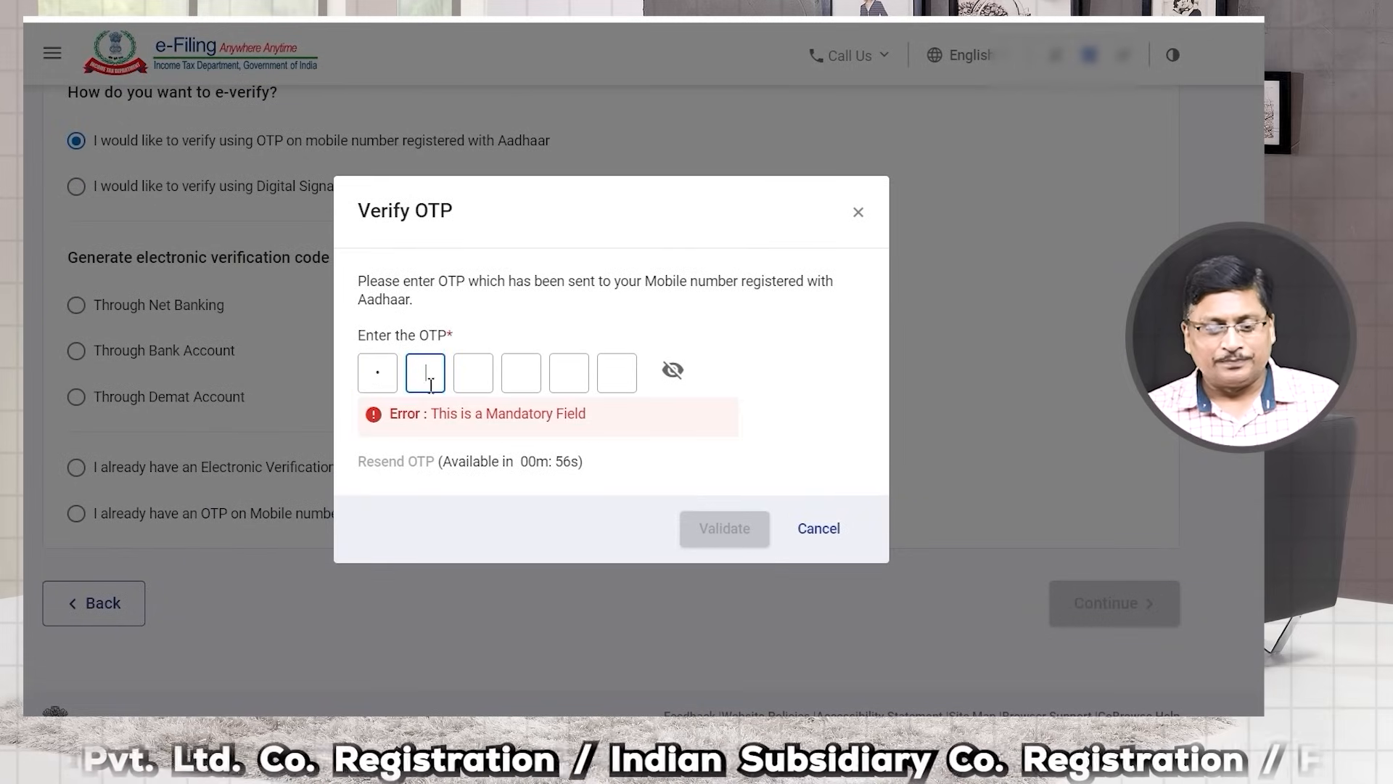
pyautogui.click(531, 379)
pyautogui.write('••')
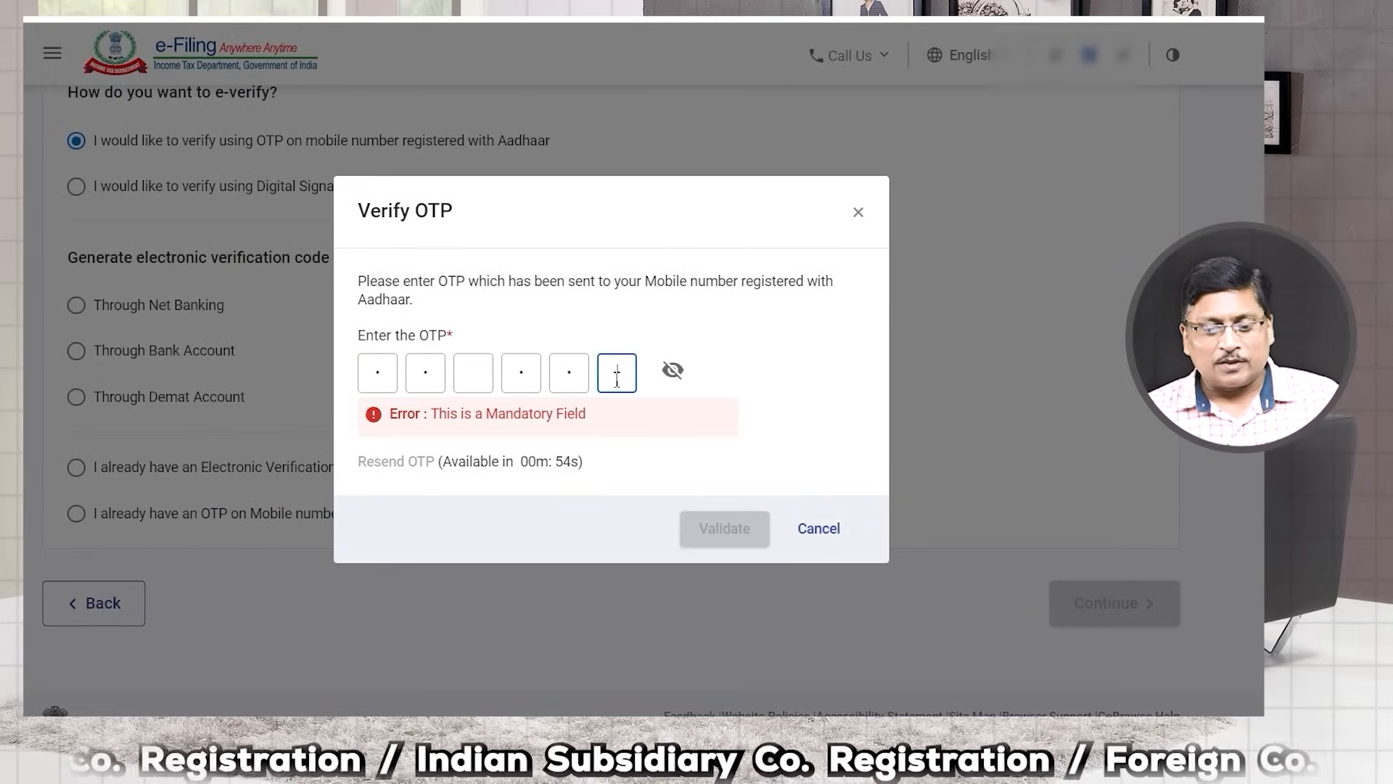
pyautogui.write('•')
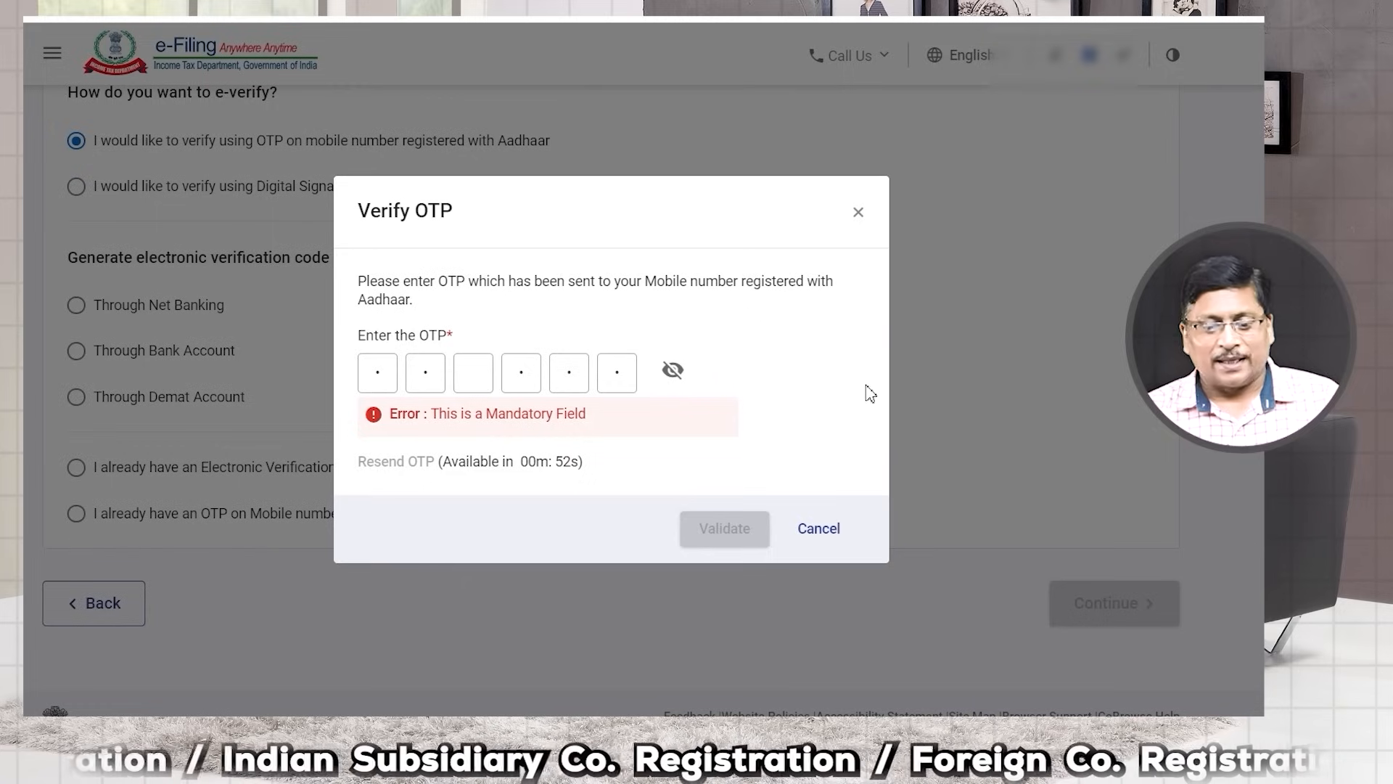